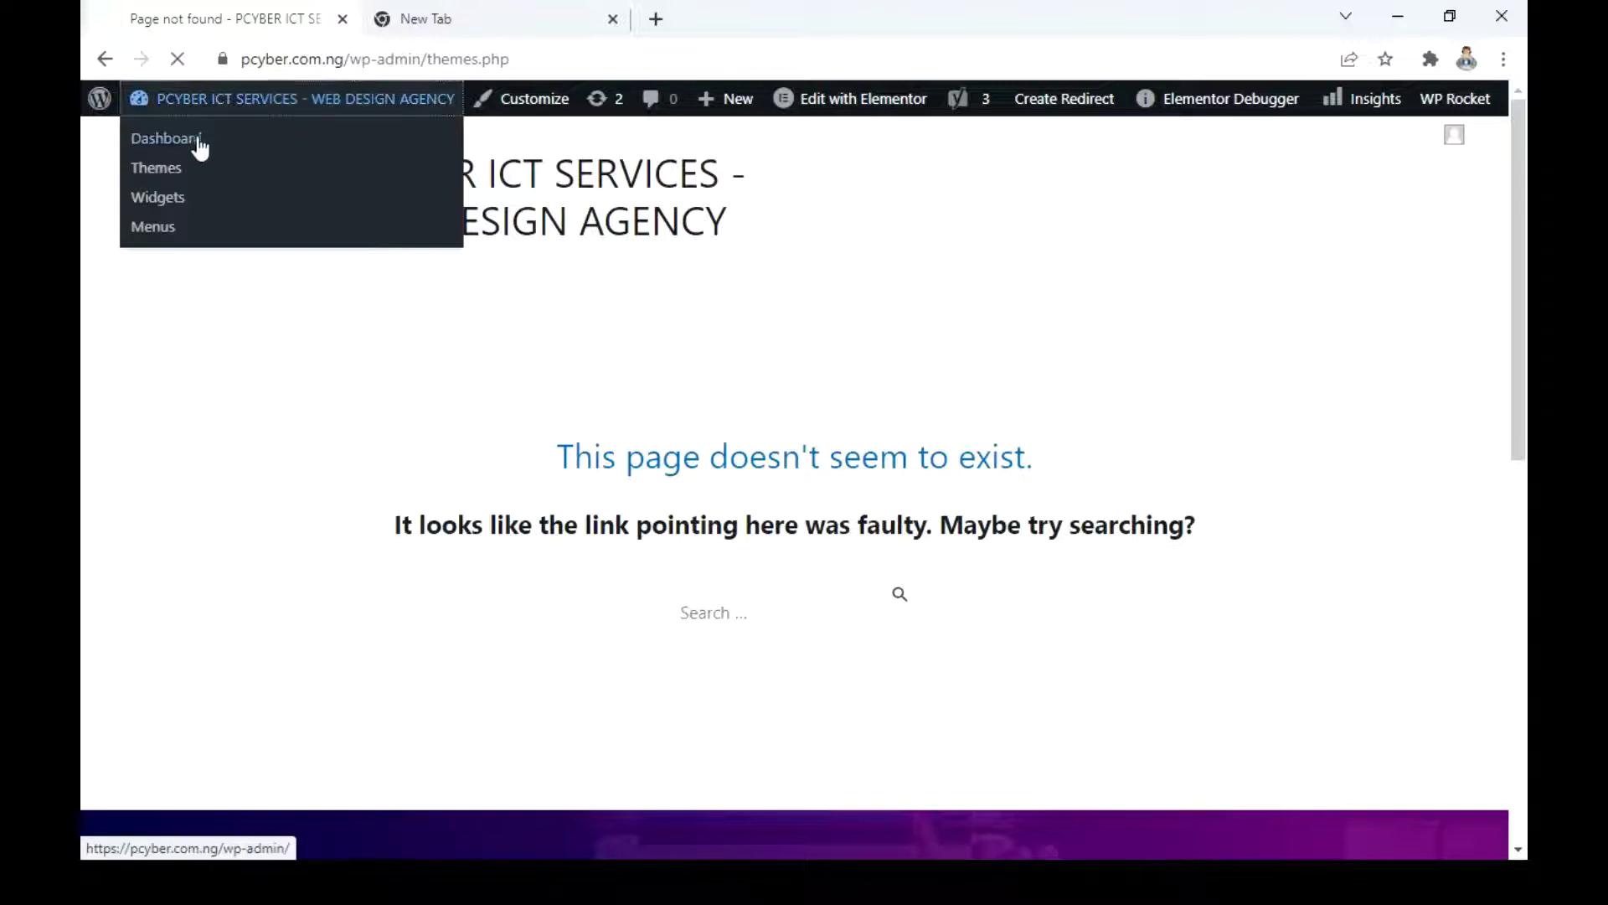
Load the pcyber.com.ng homepage in the empty second browser tab
click(424, 17)
key(Return)
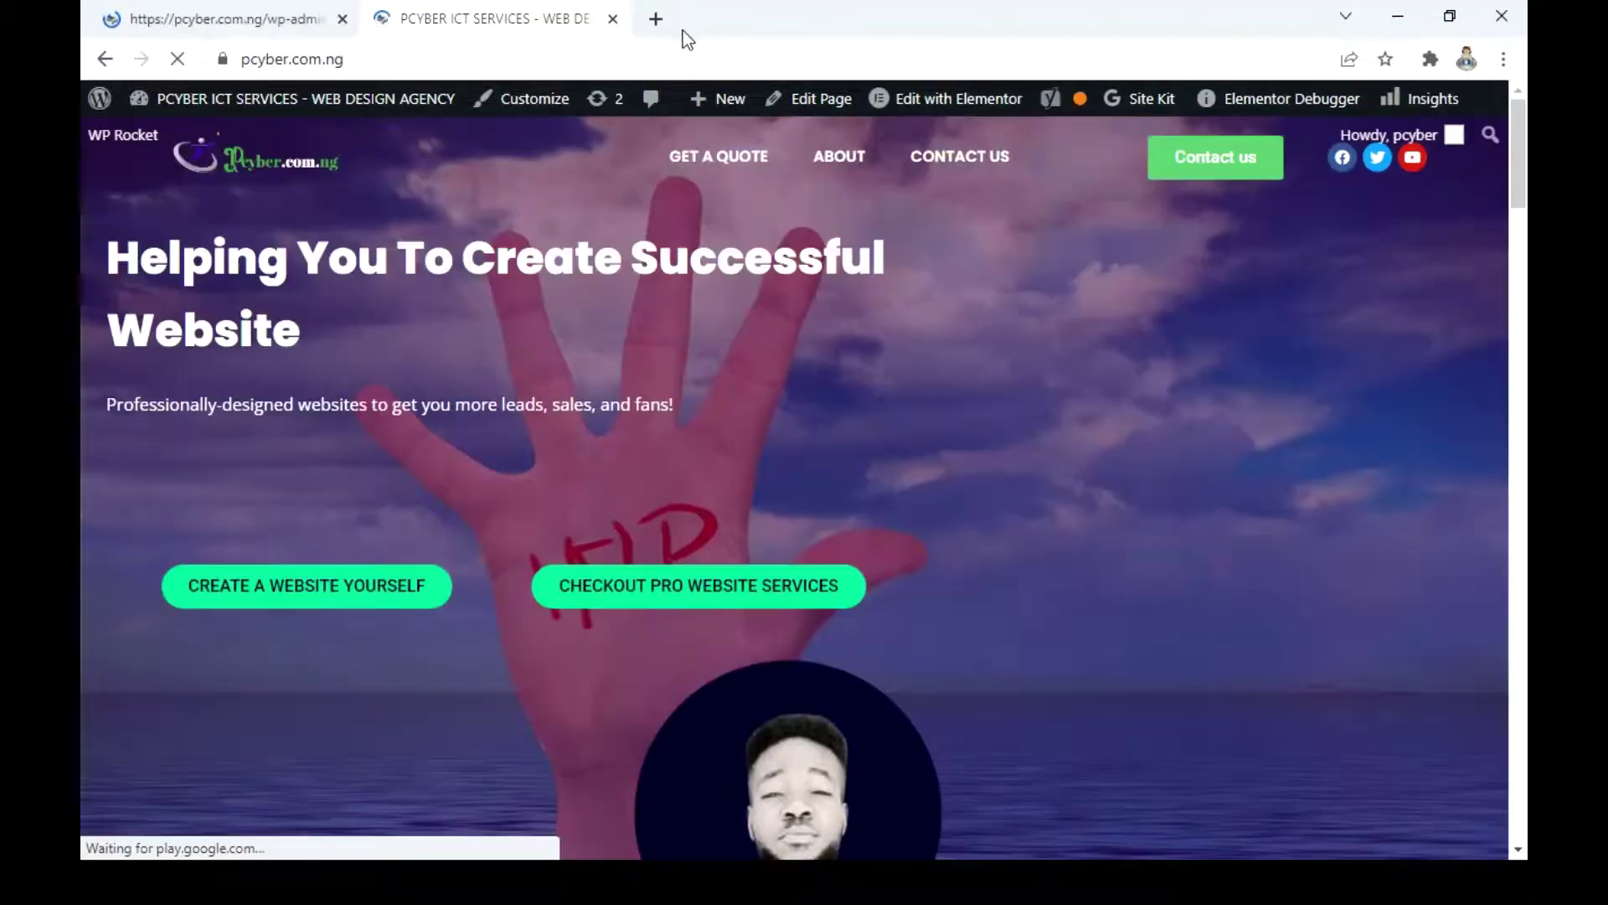
Open namecheap.com in a new browser tab and look over the current top deals on its homepage
click(656, 19)
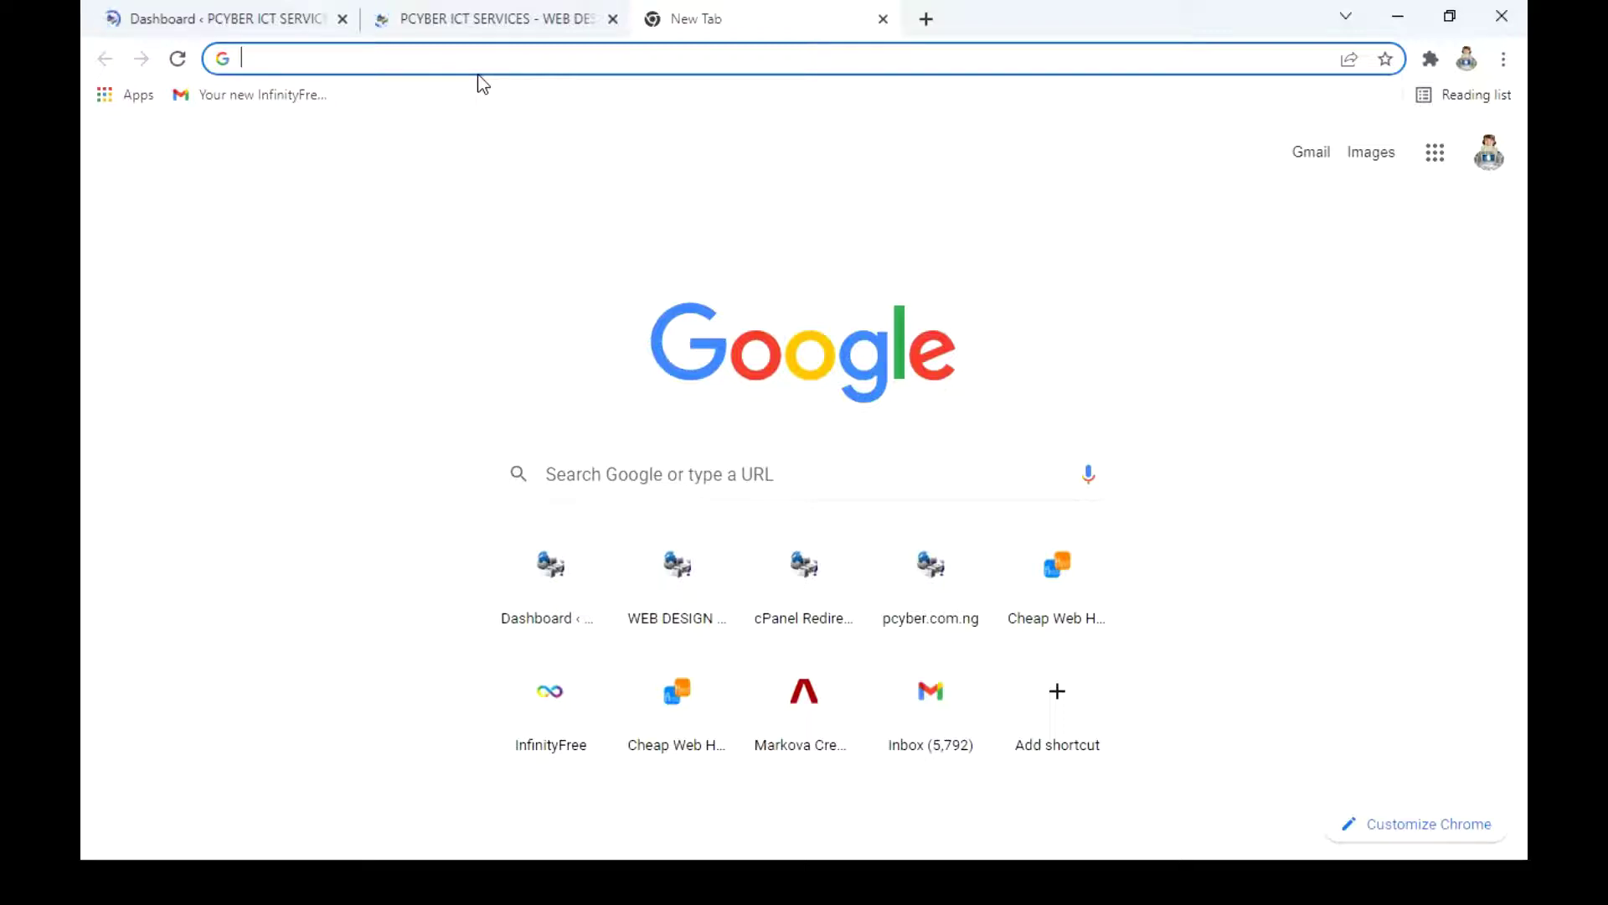
text(nam)
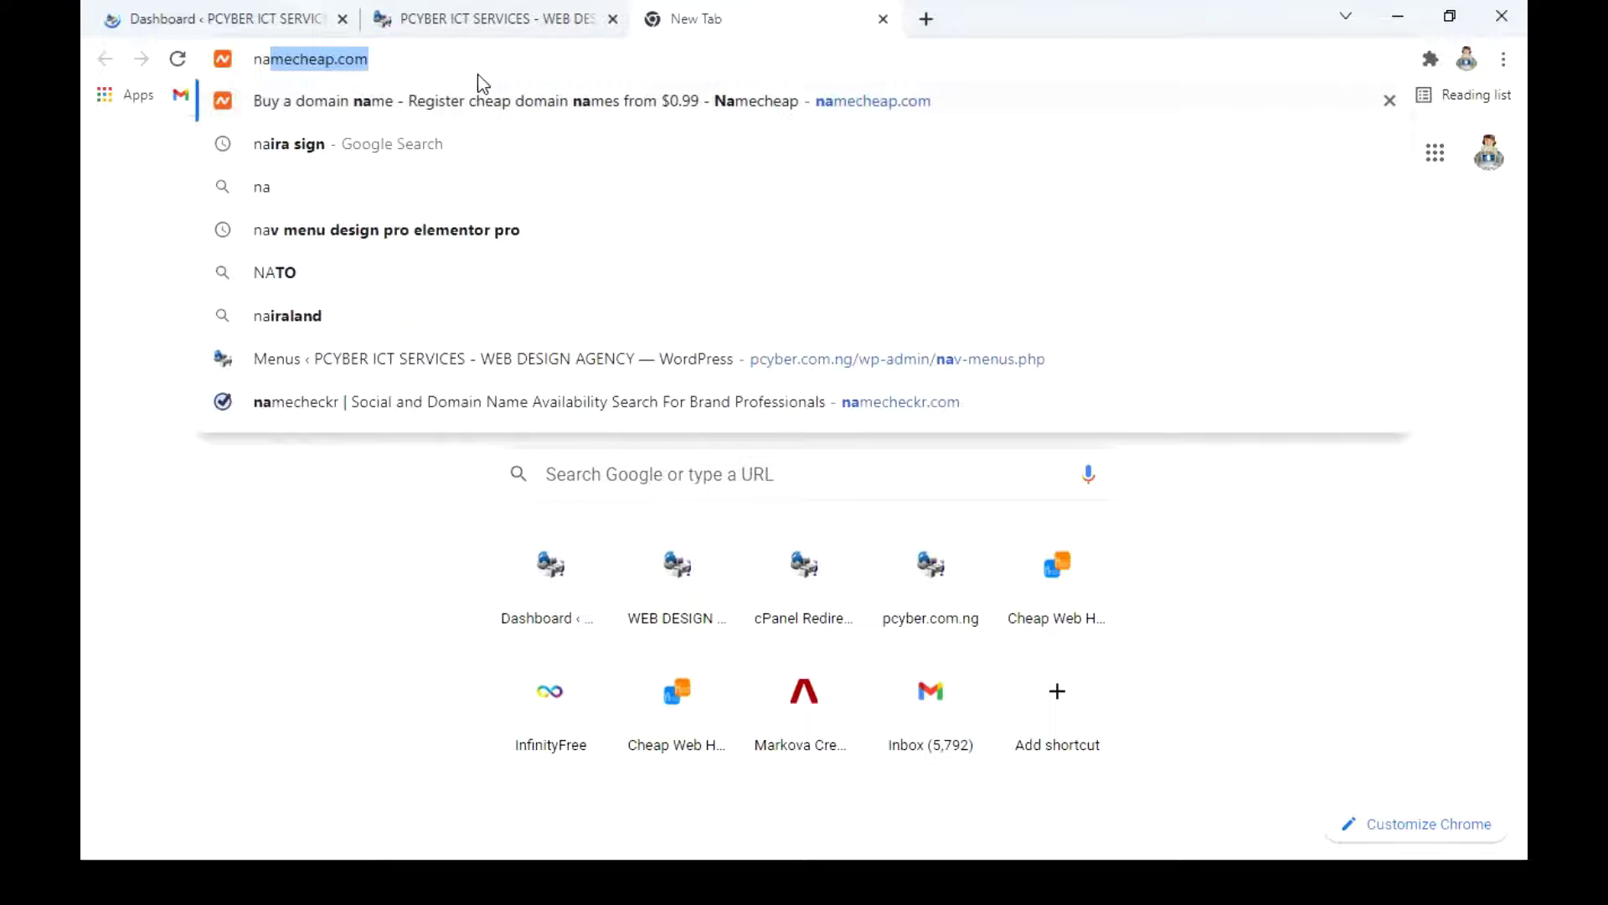
text(e)
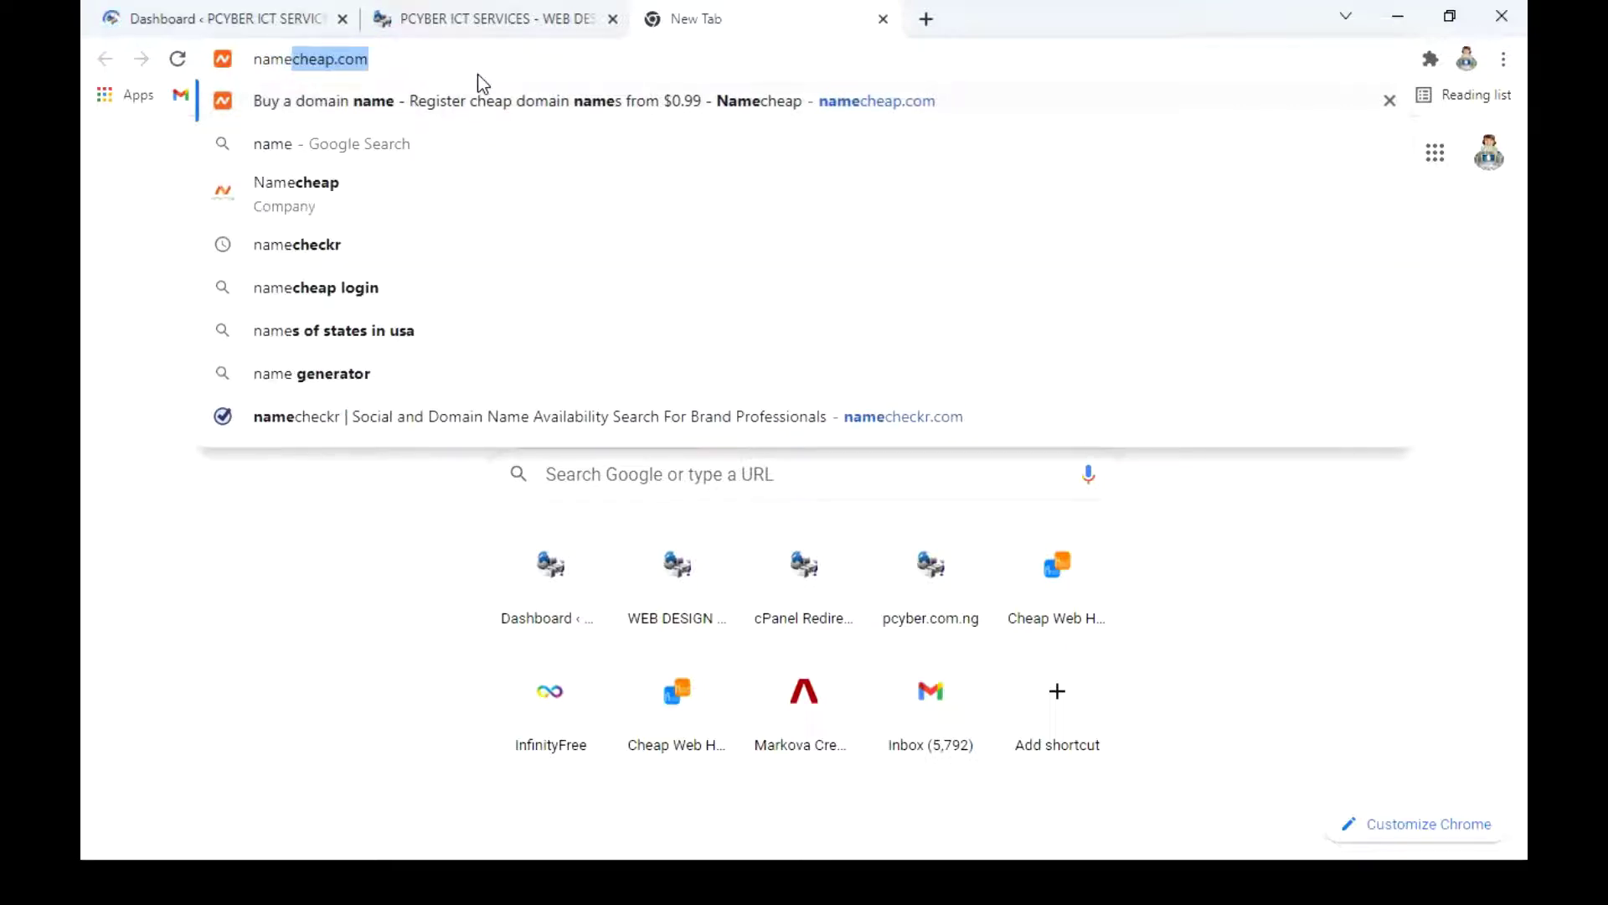
key(Right)
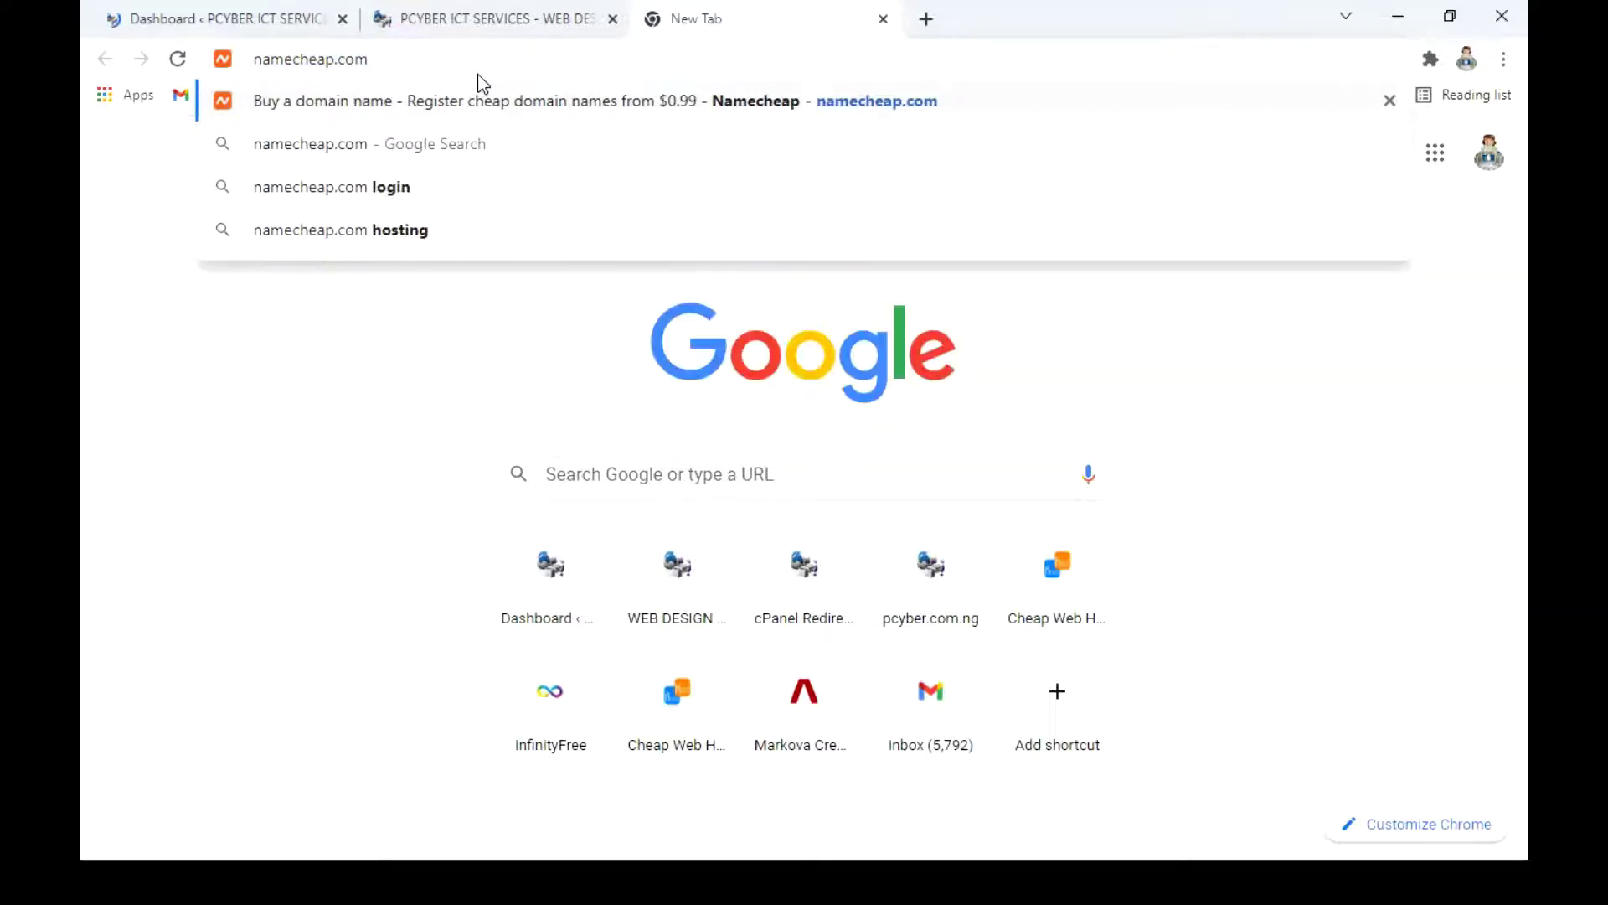
key(Return)
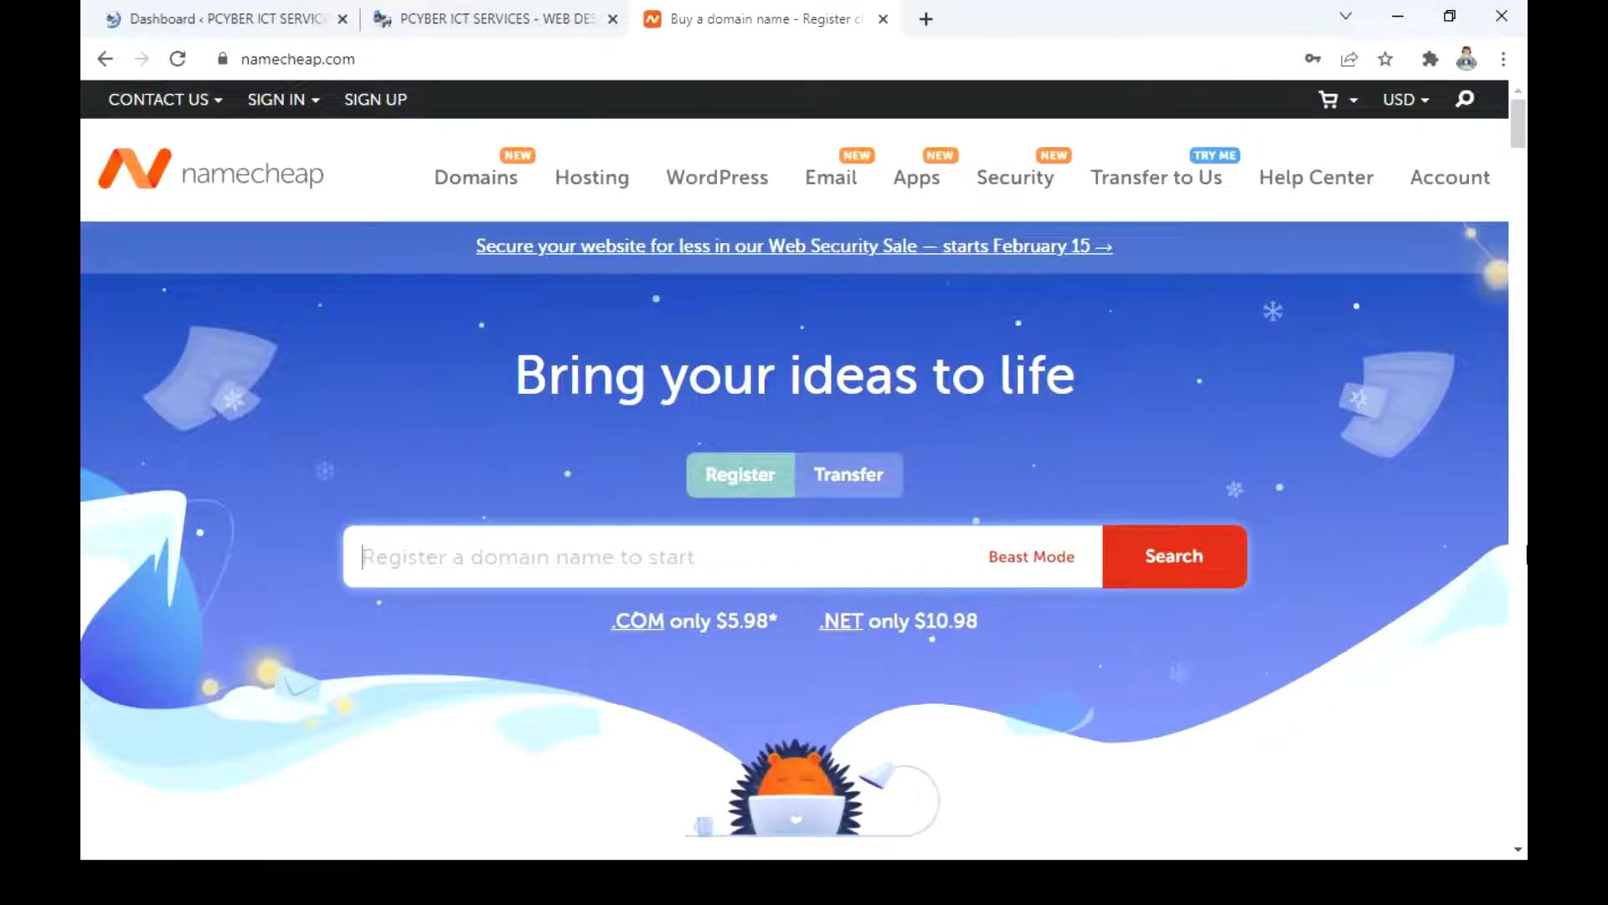
scroll(1526, 555, down, 8)
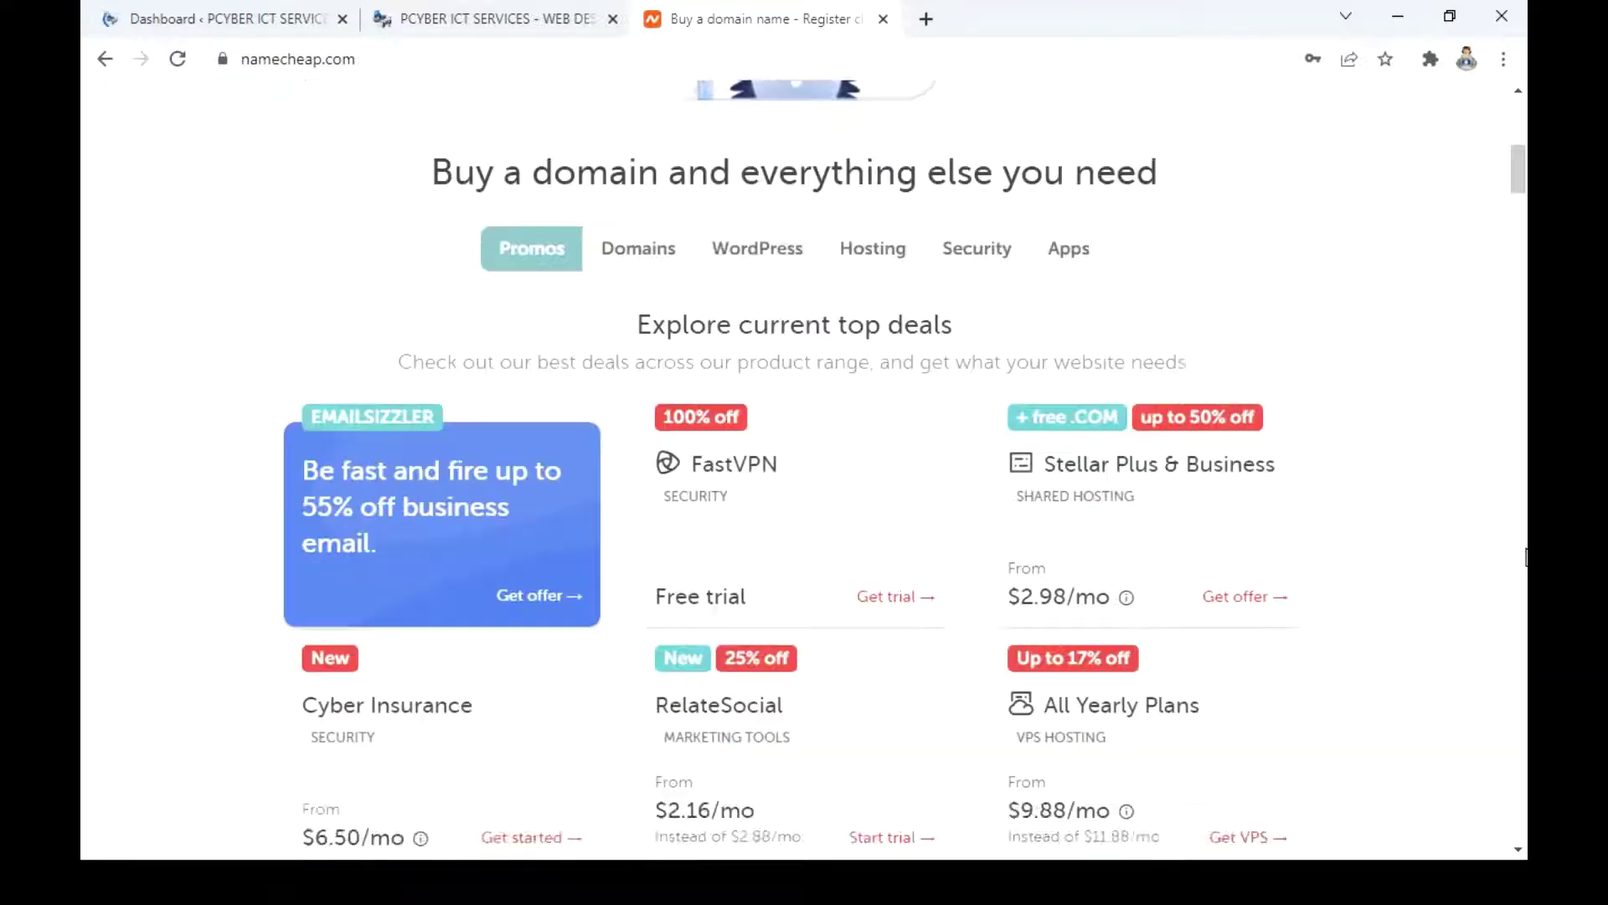
scroll(1526, 555, down, 7)
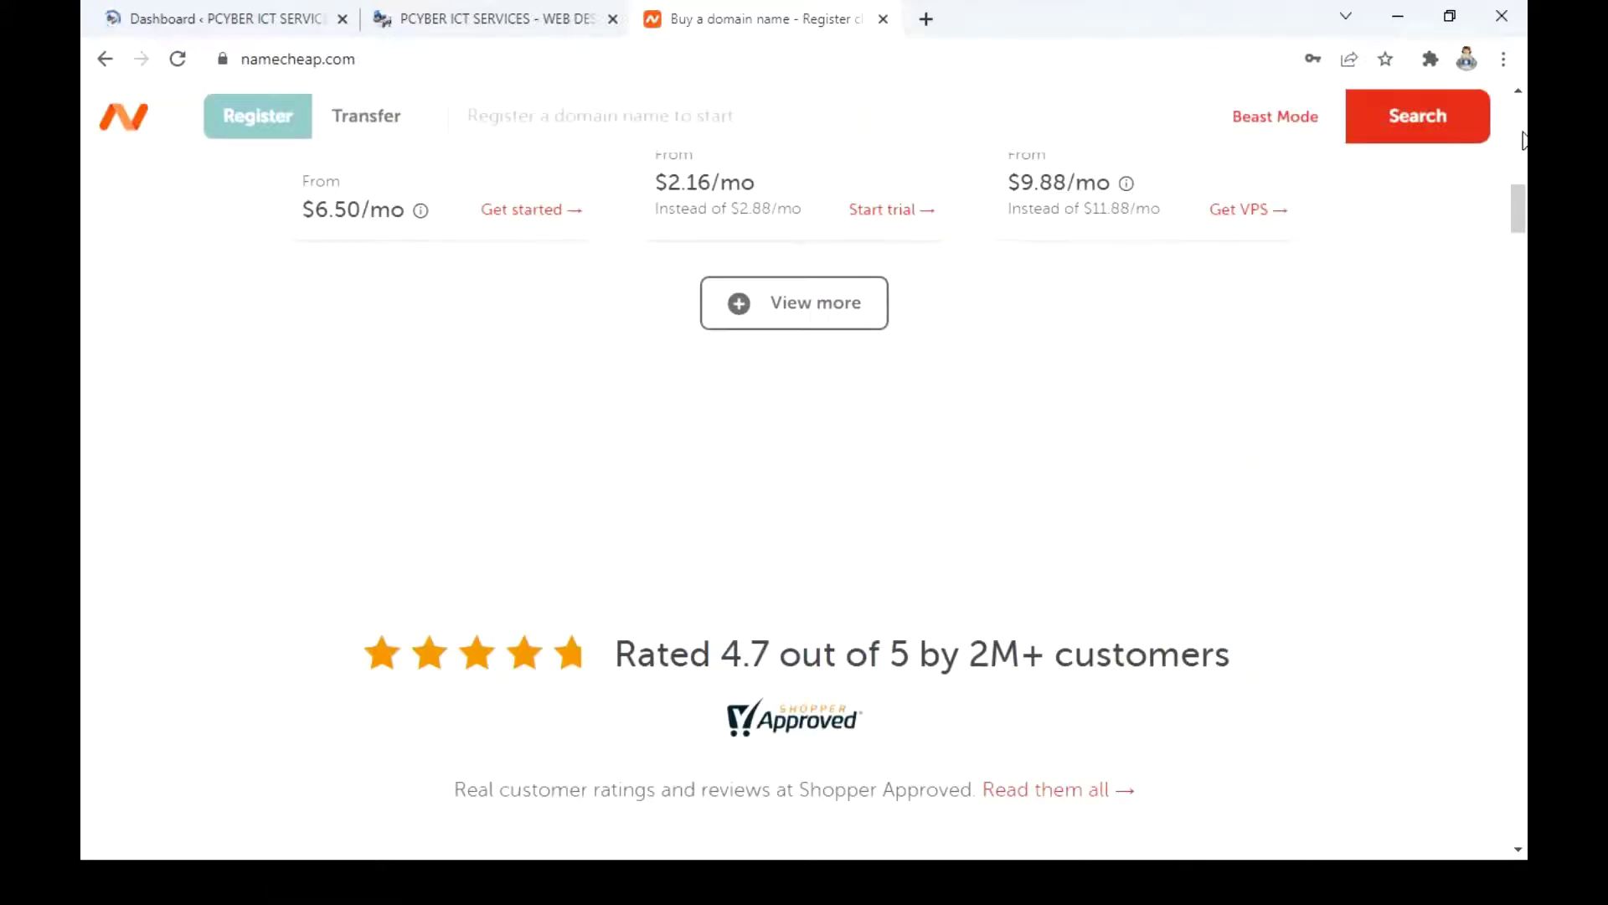
click(1518, 92)
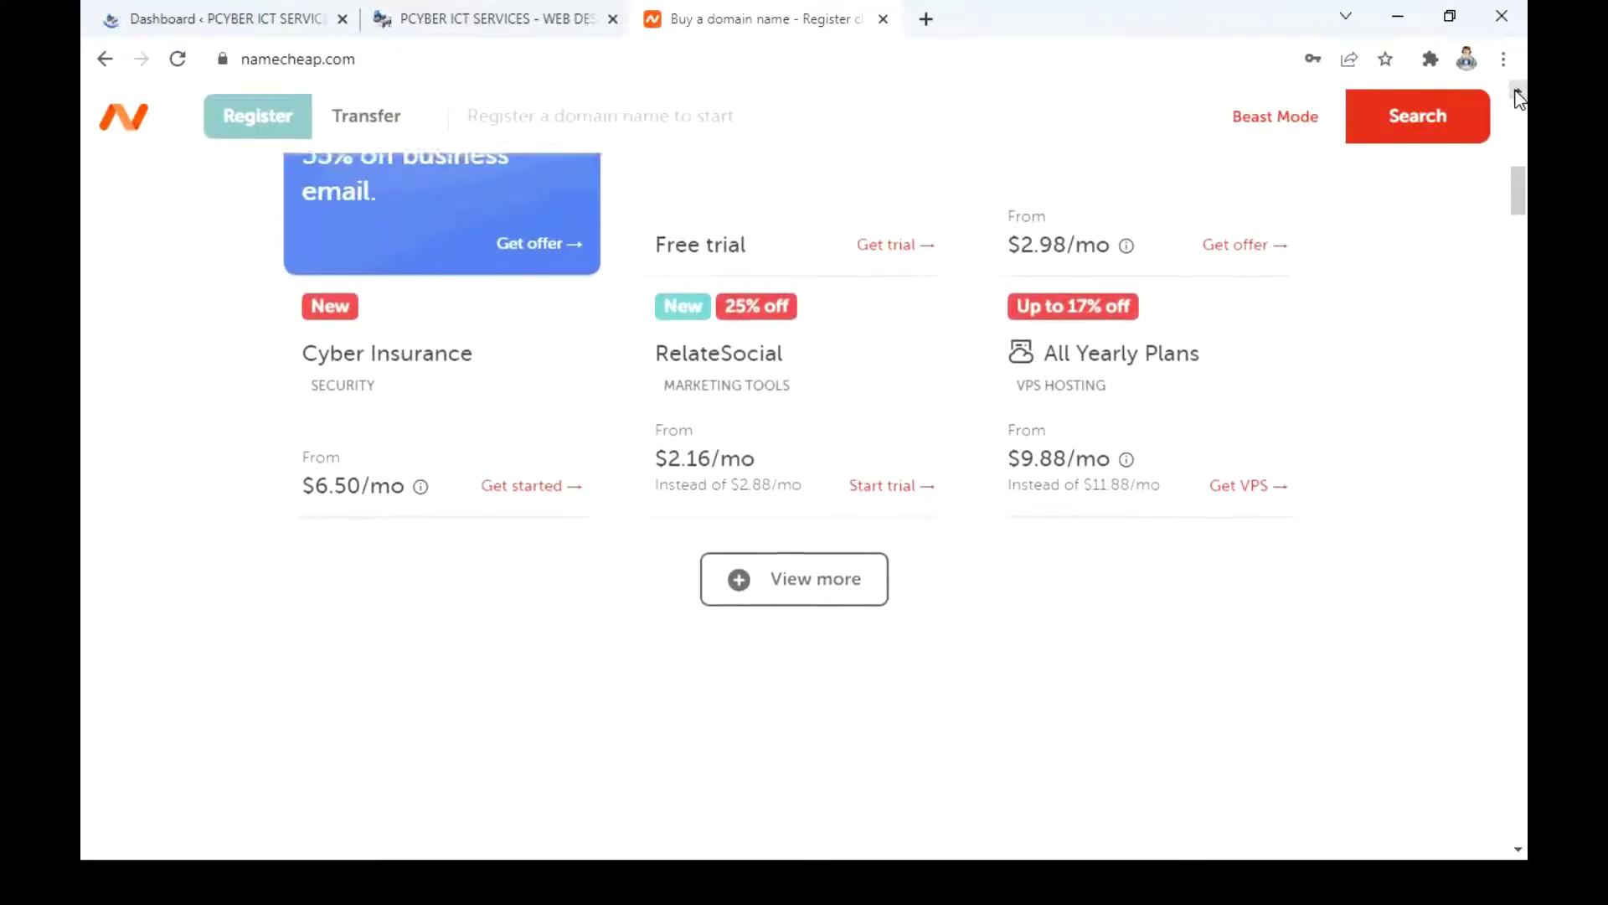
click(1518, 94)
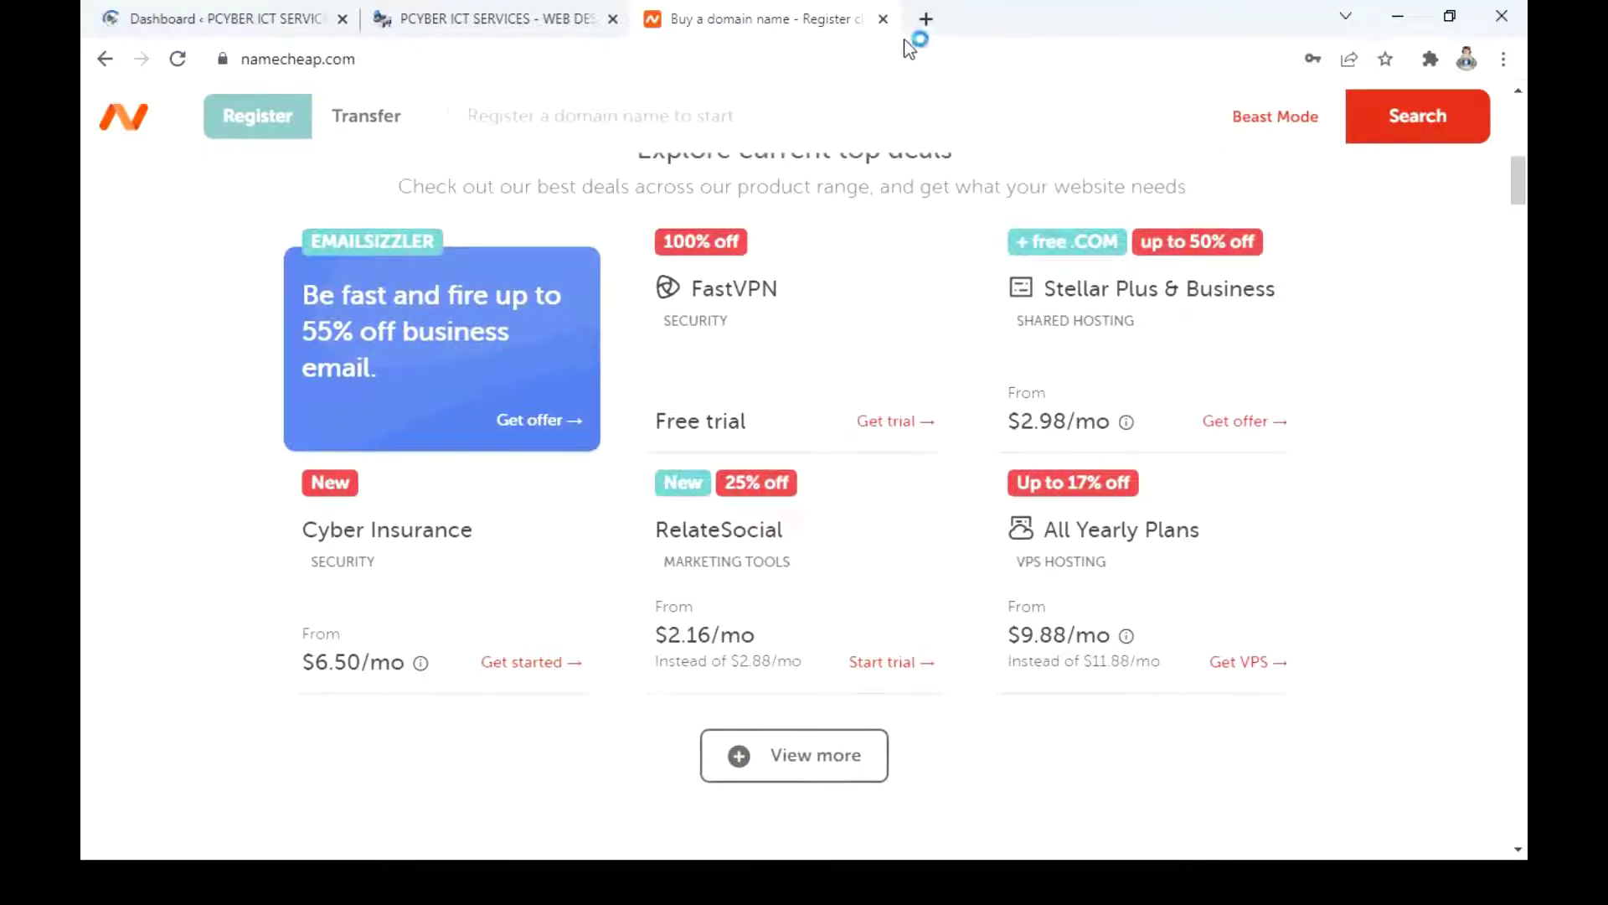
Open afeeshost.com in a new browser tab and review its yearly web hosting plans from Starter to AhPro Multi Domain
click(926, 20)
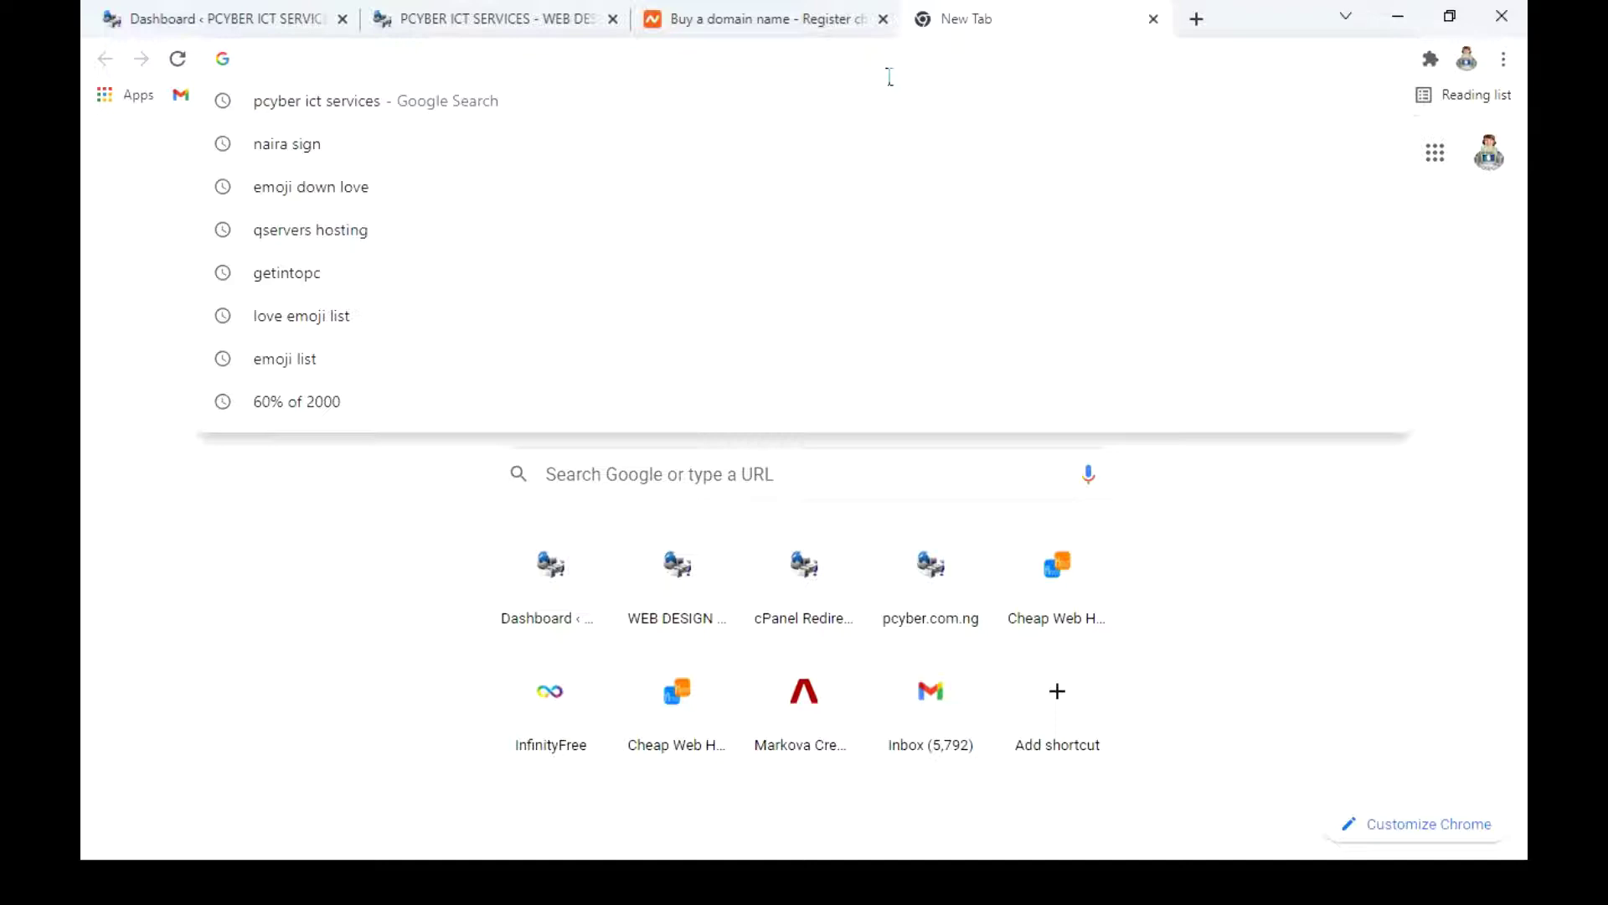
text(afees)
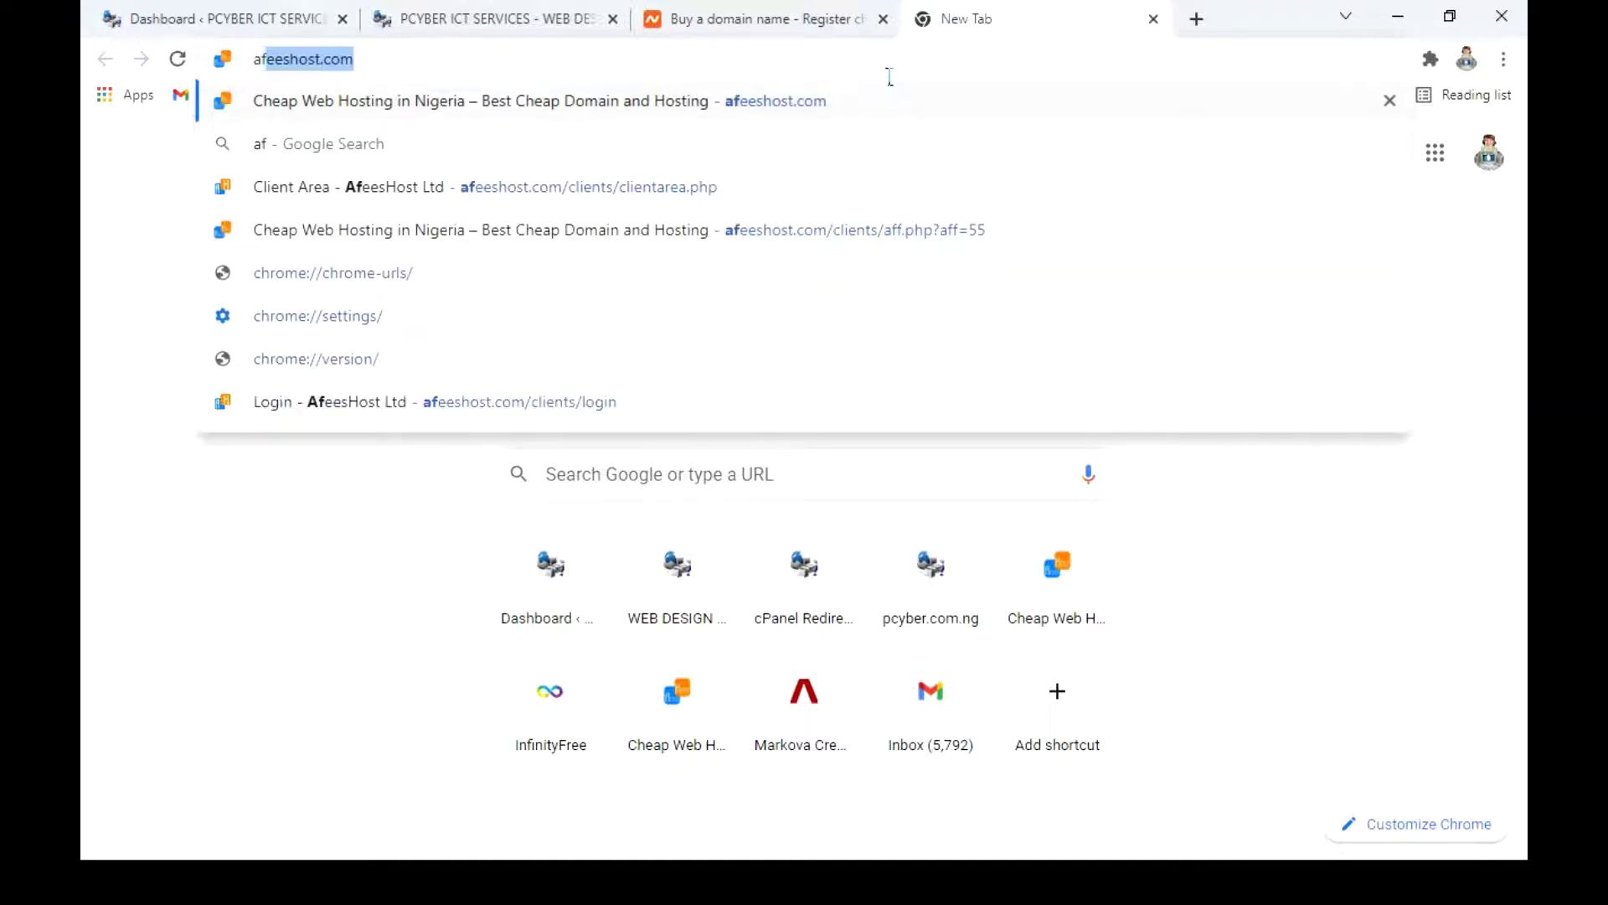
text(ho)
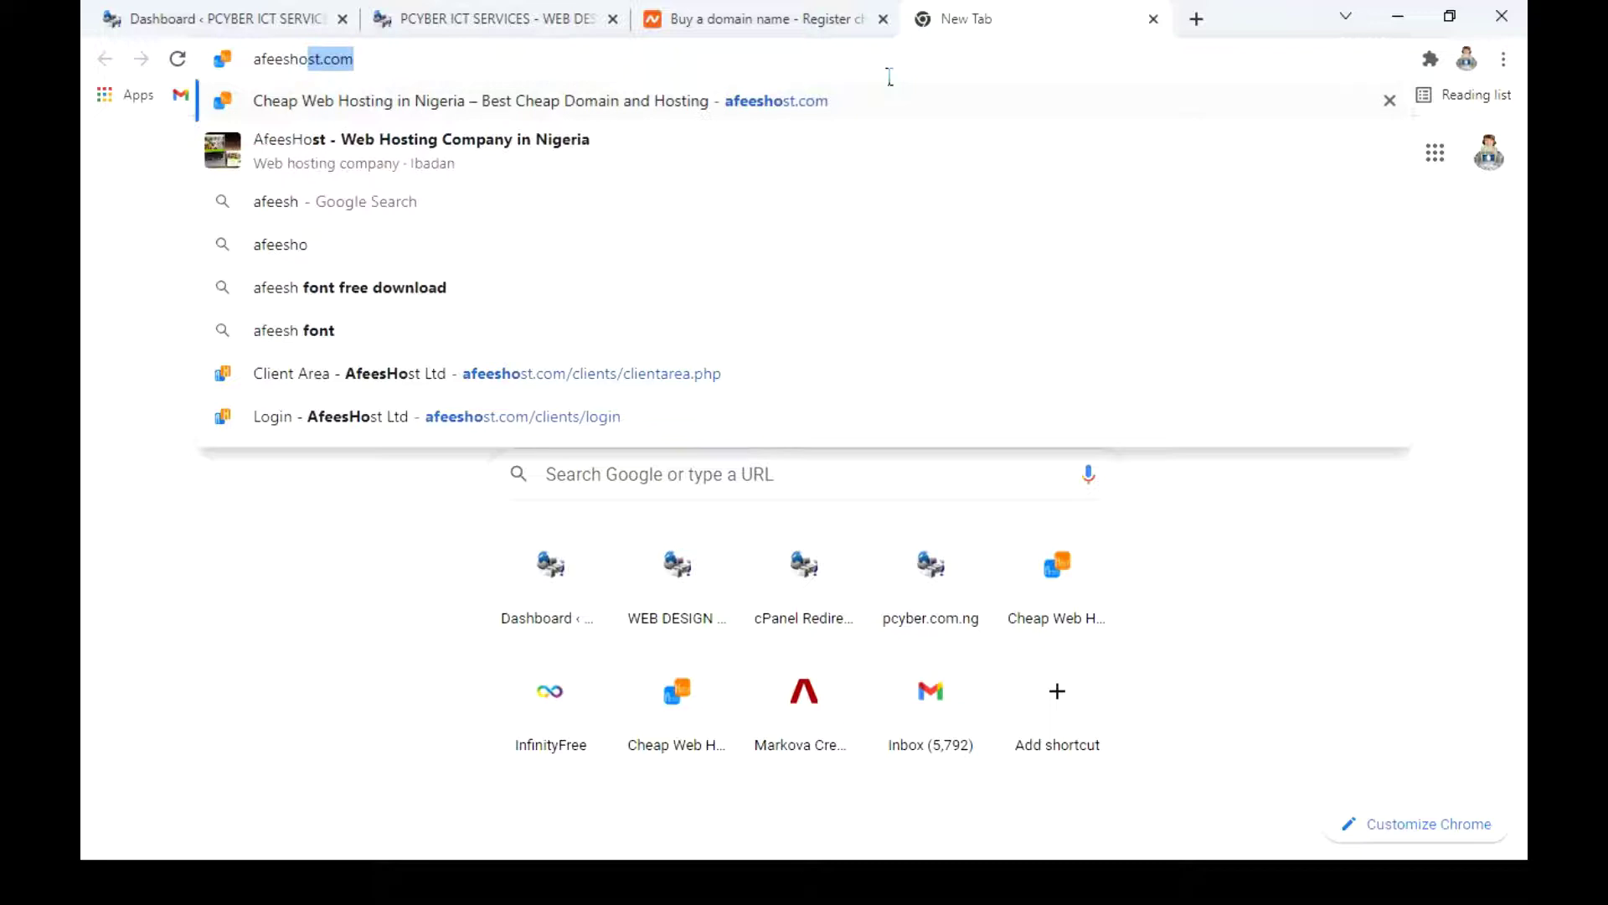
key(Return)
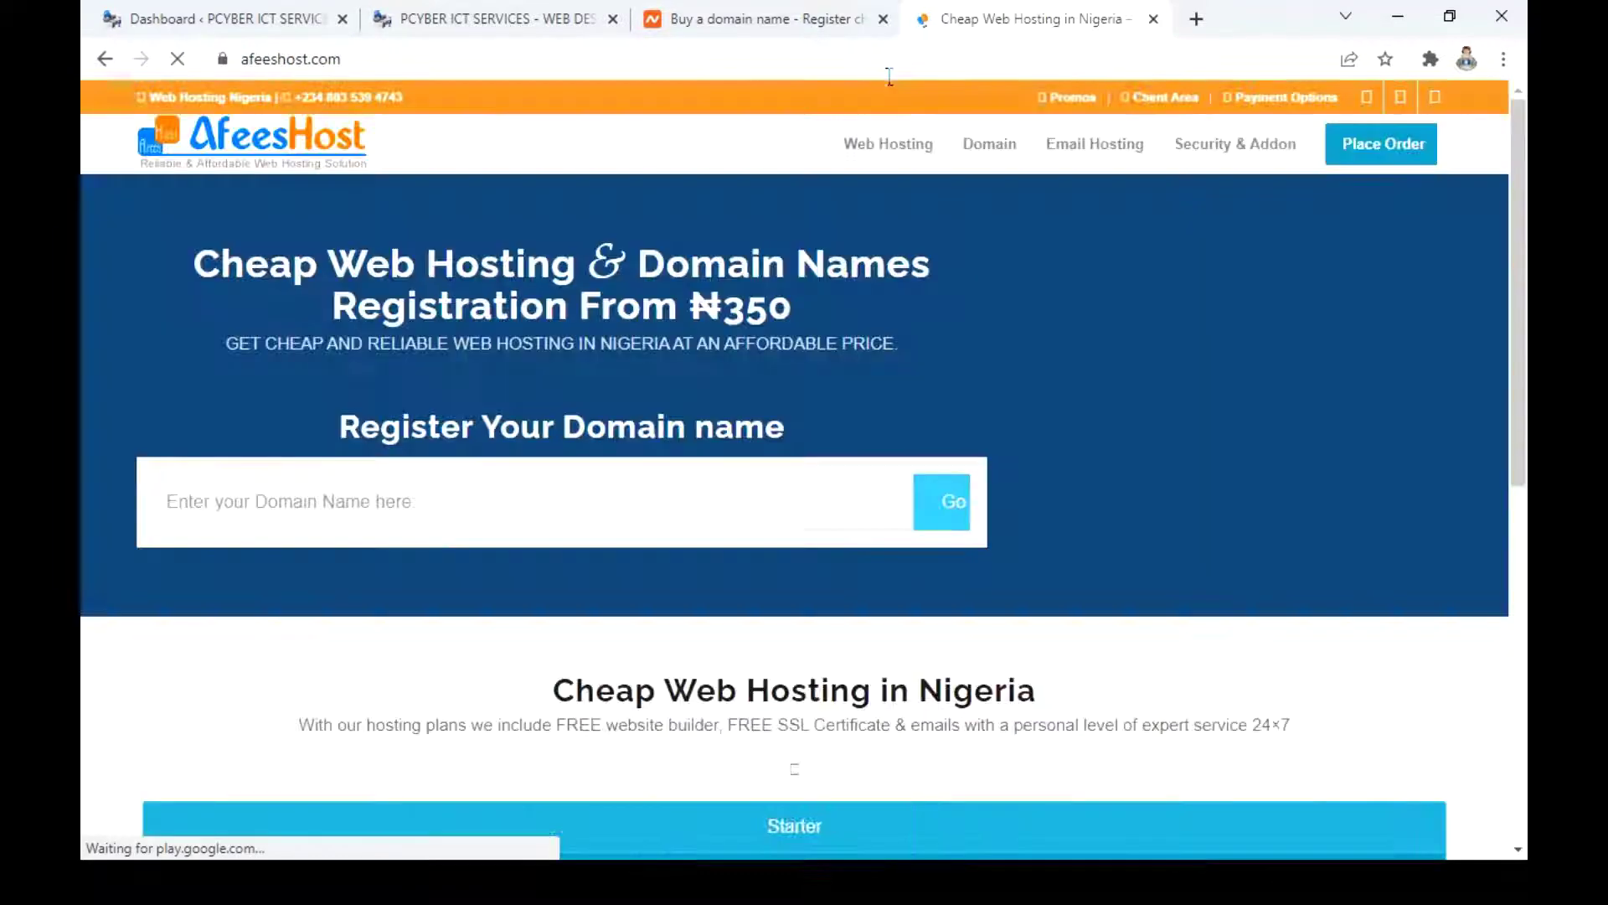
scroll(1287, 317, down, 2)
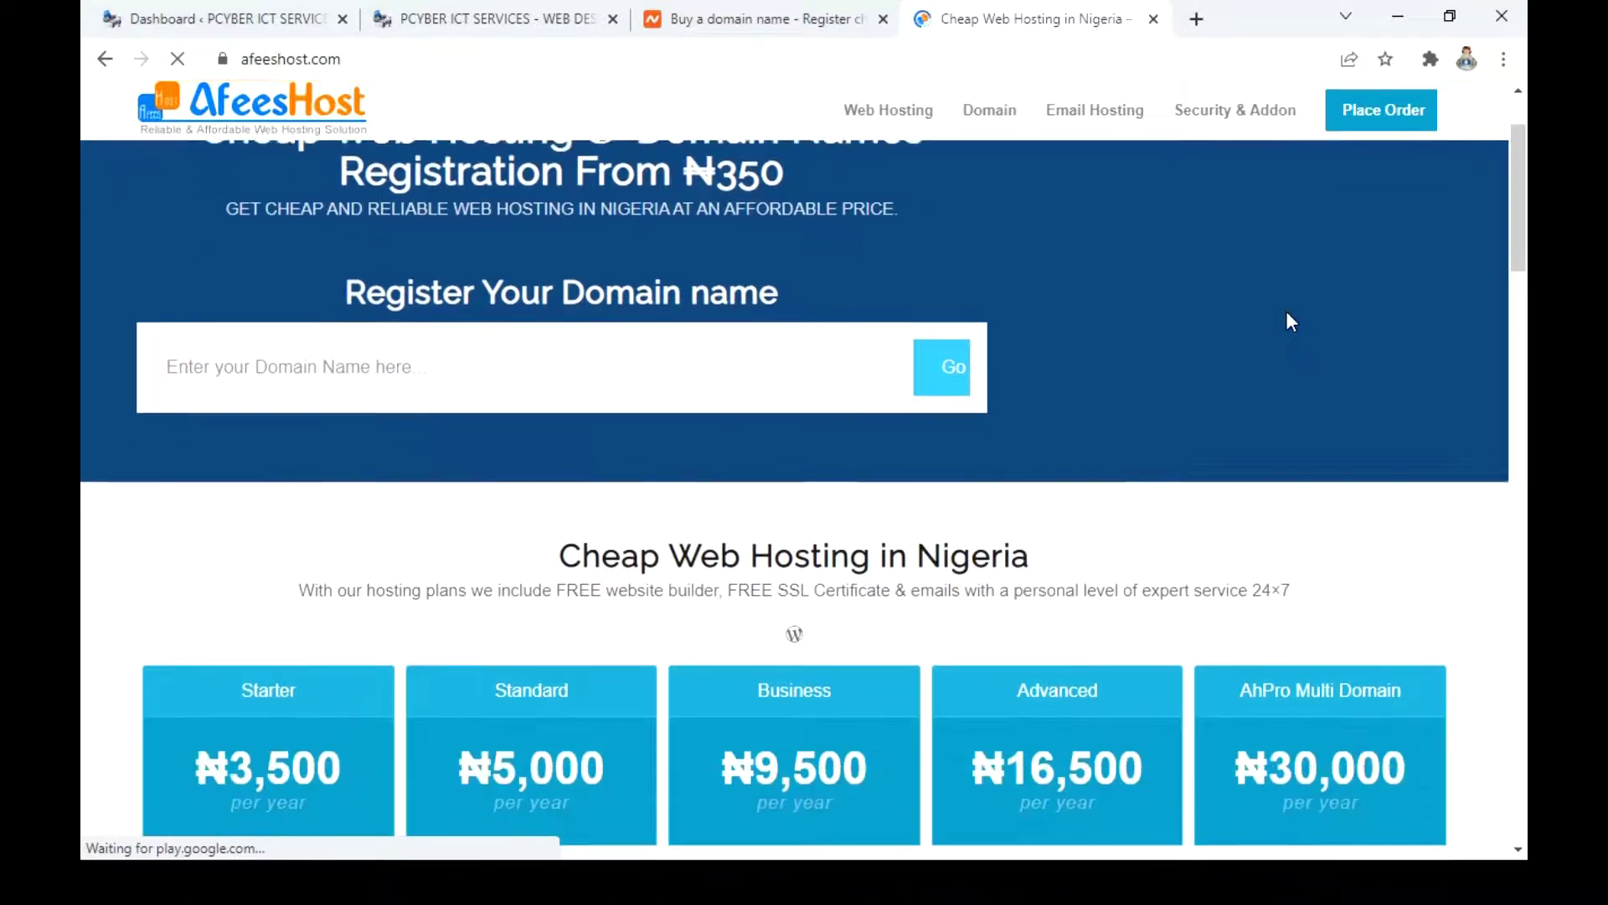
scroll(1287, 315, down, 5)
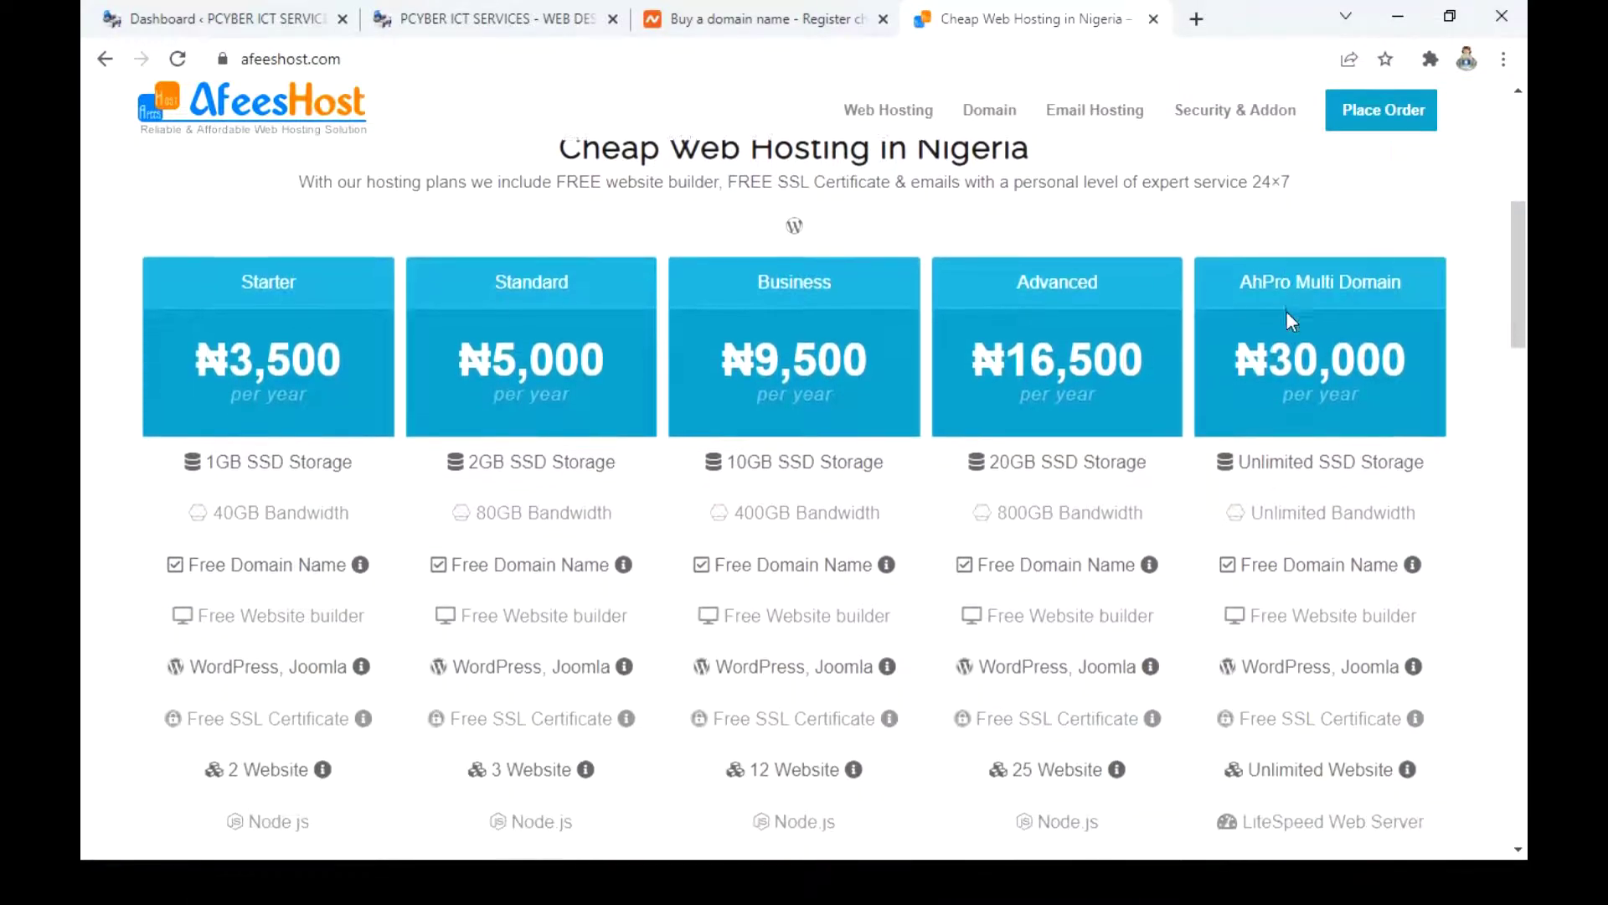
scroll(1287, 316, down, 1)
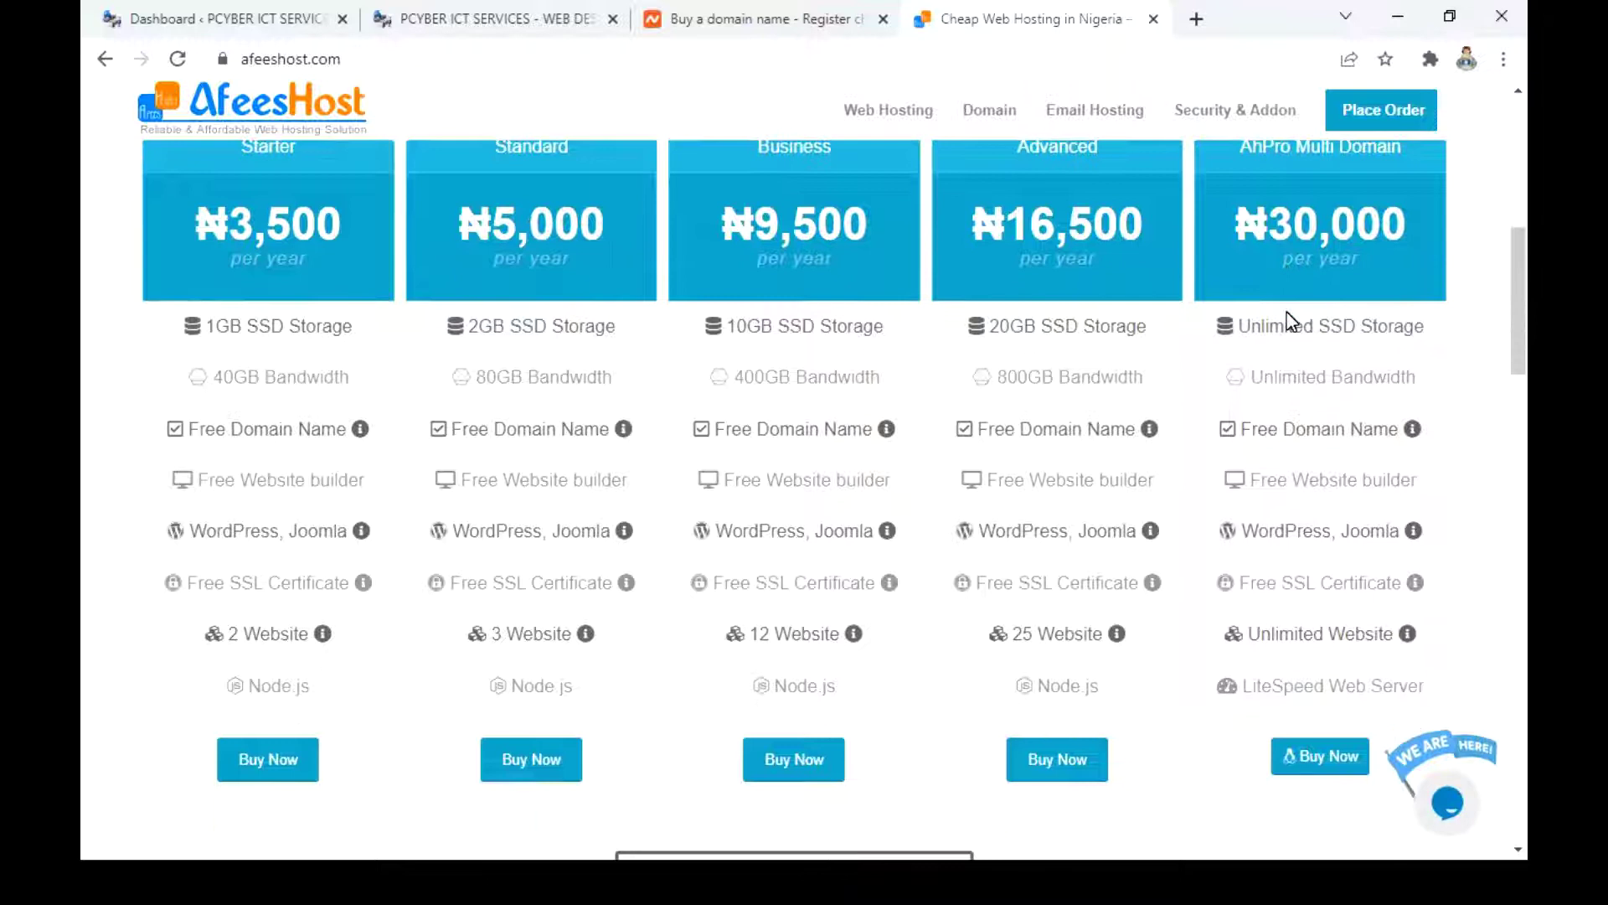
scroll(1287, 318, up, 1)
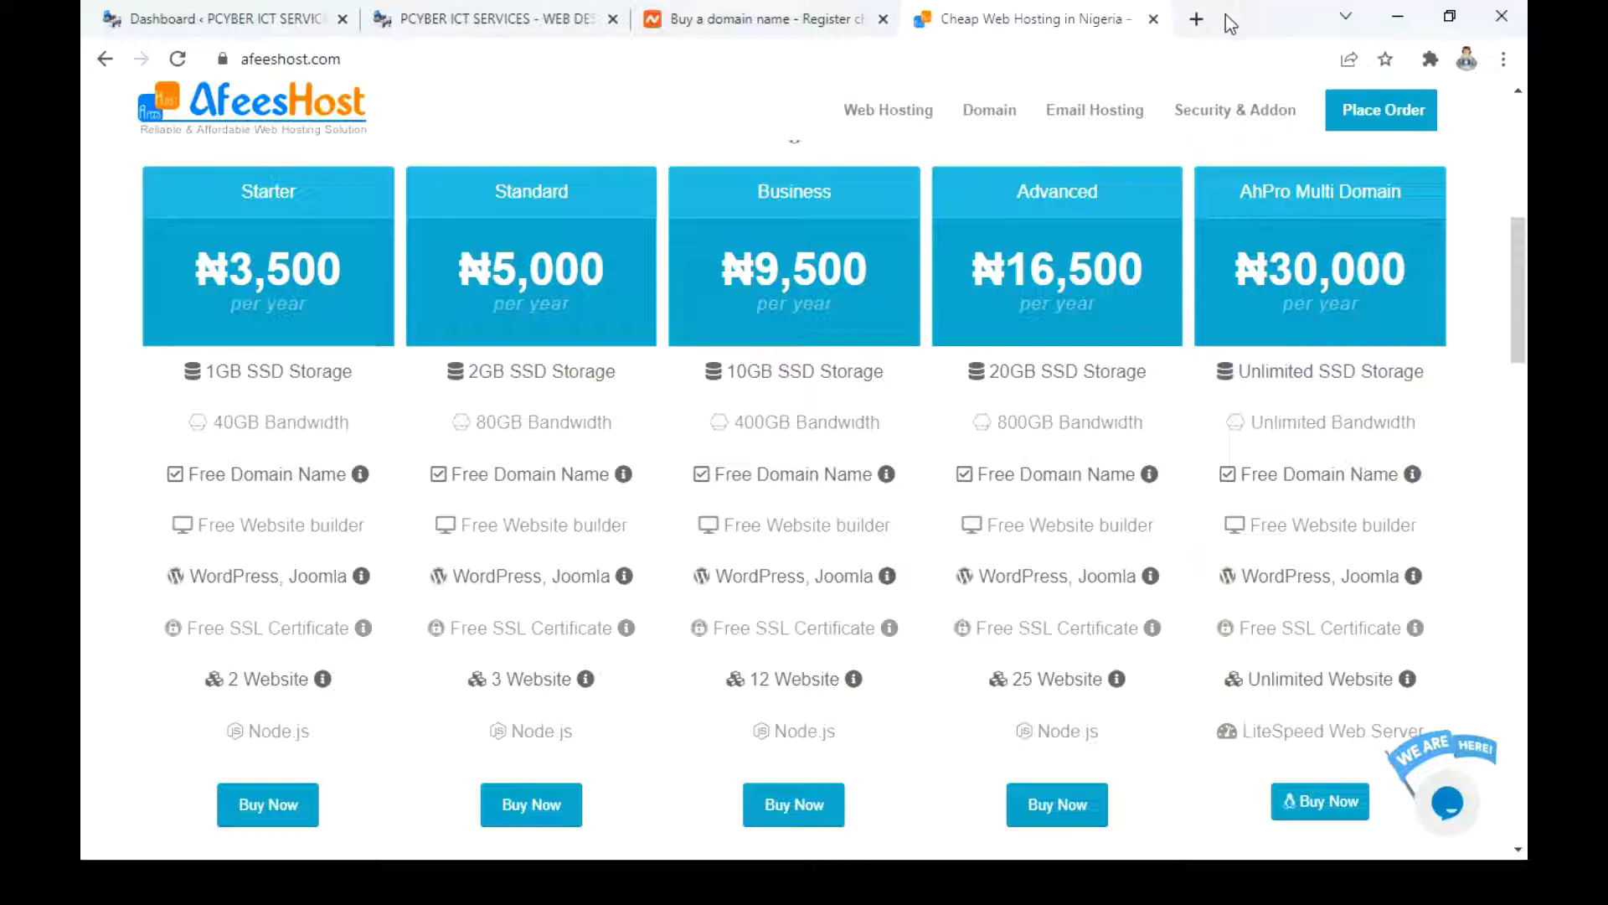
Search Google for "qservers hosting" in a new browser tab
click(1193, 20)
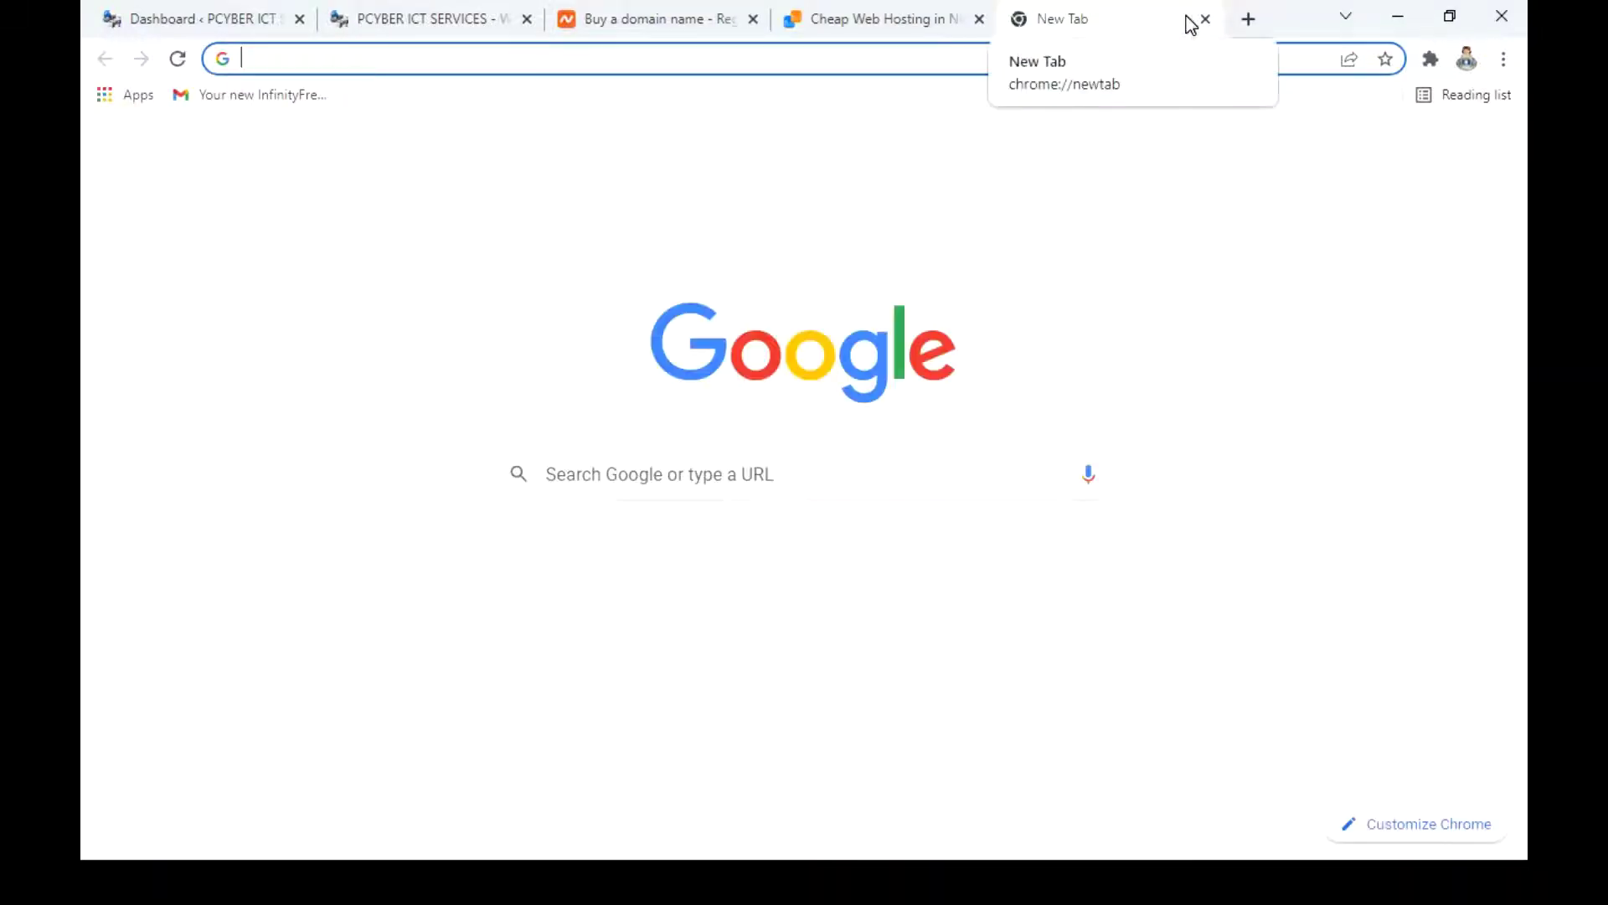
text(s)
key(BackSpace)
text(qservers hosting)
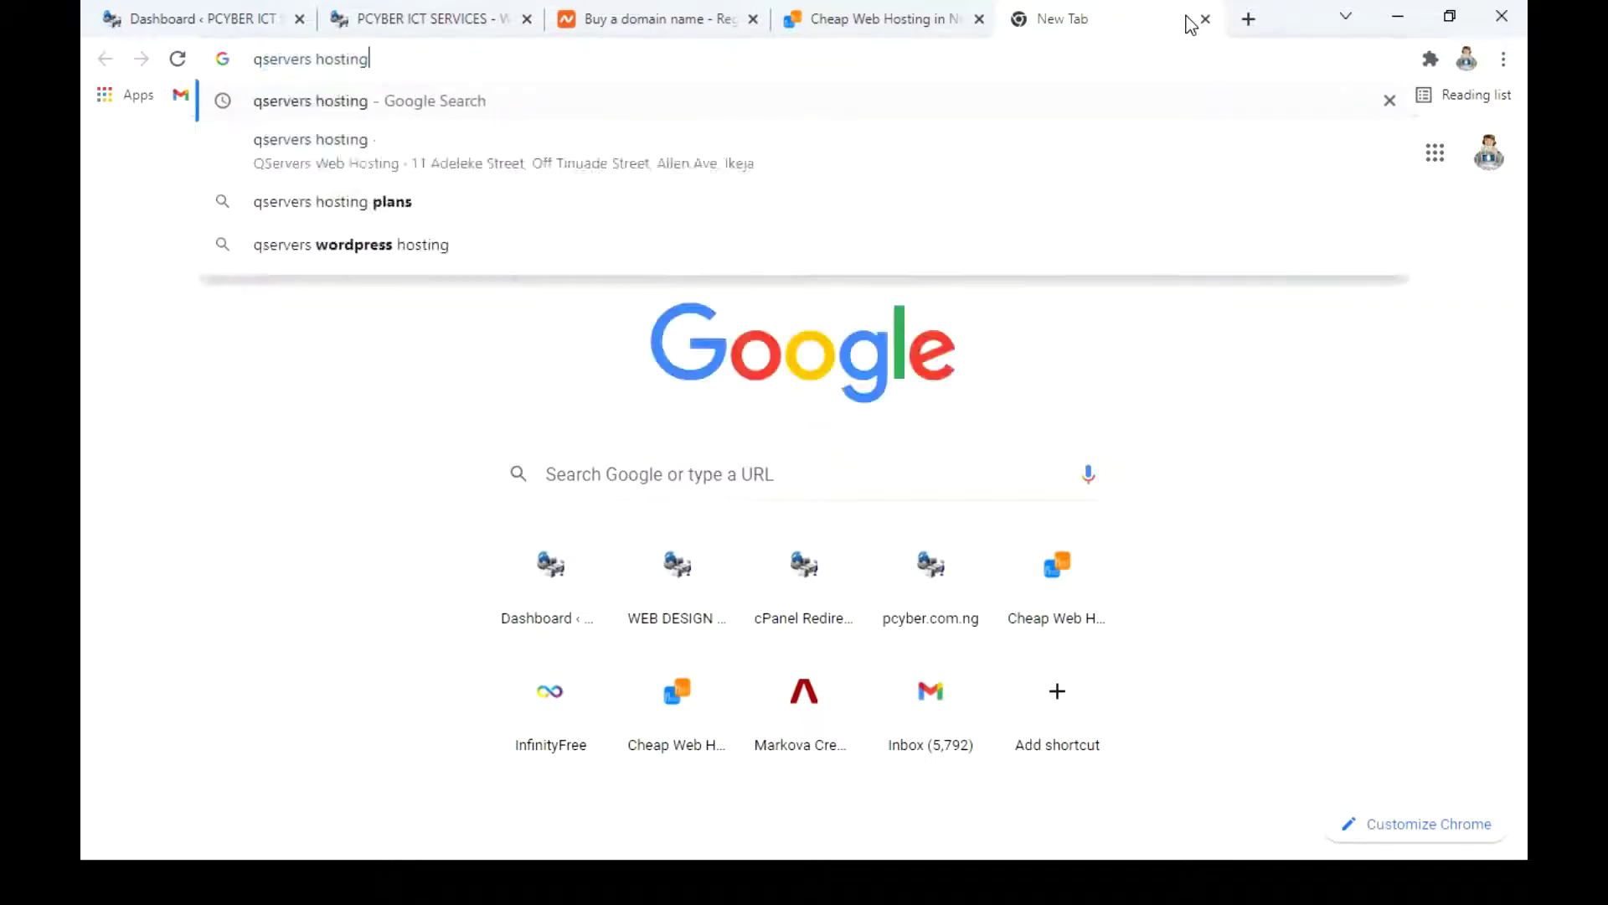
key(Return)
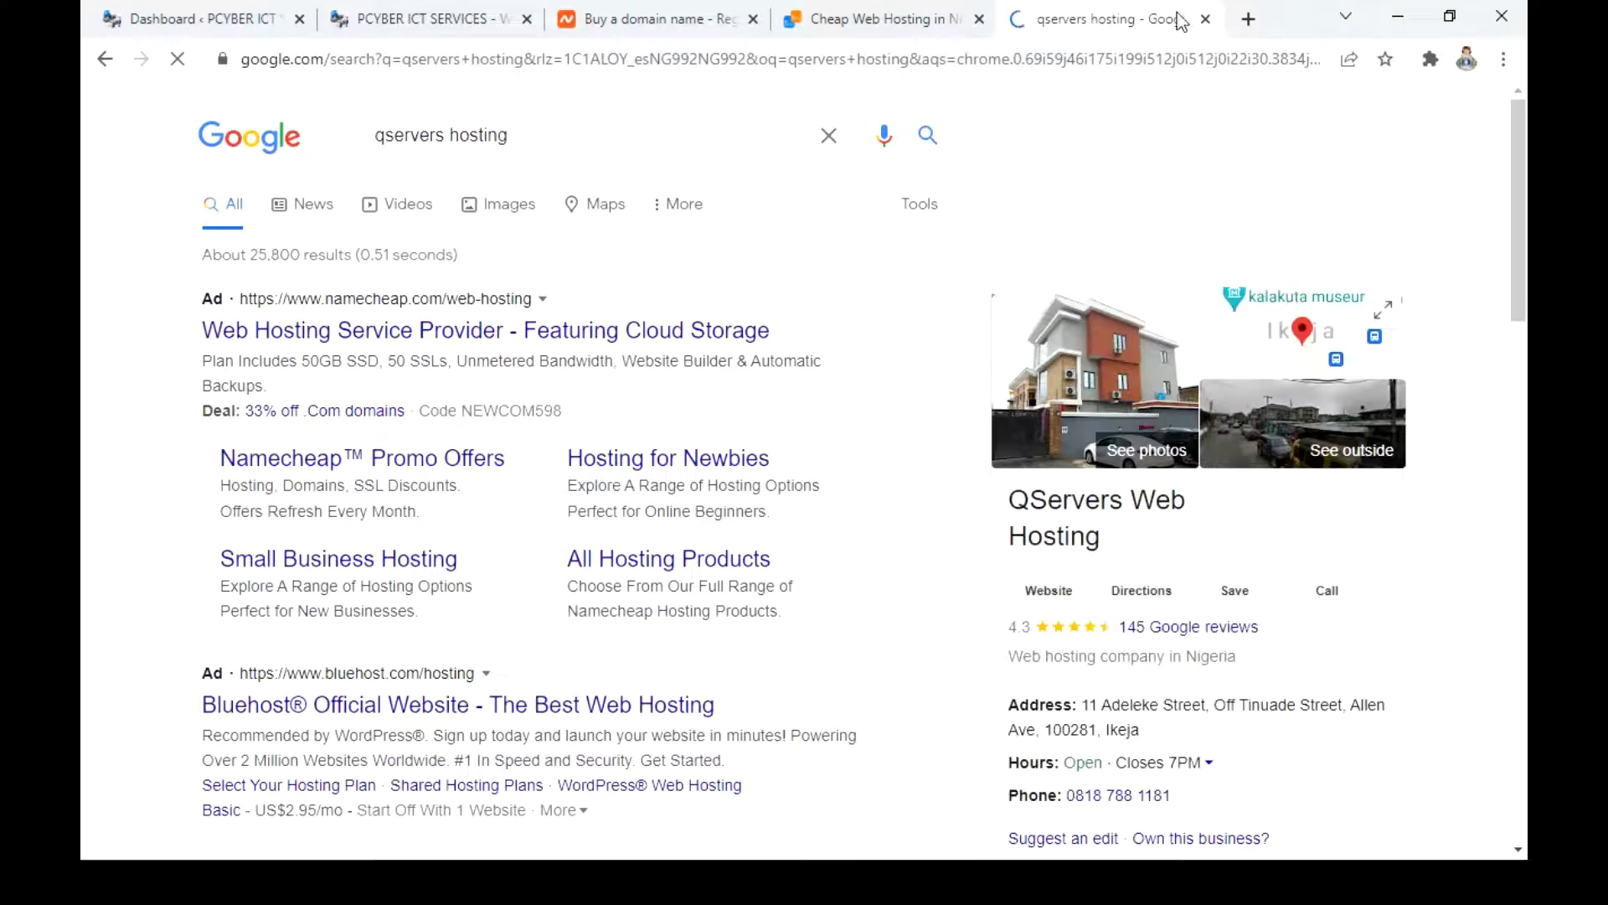
Shorten the Google search to "qservers" and open the official QServers website from the results
click(461, 60)
text(qse)
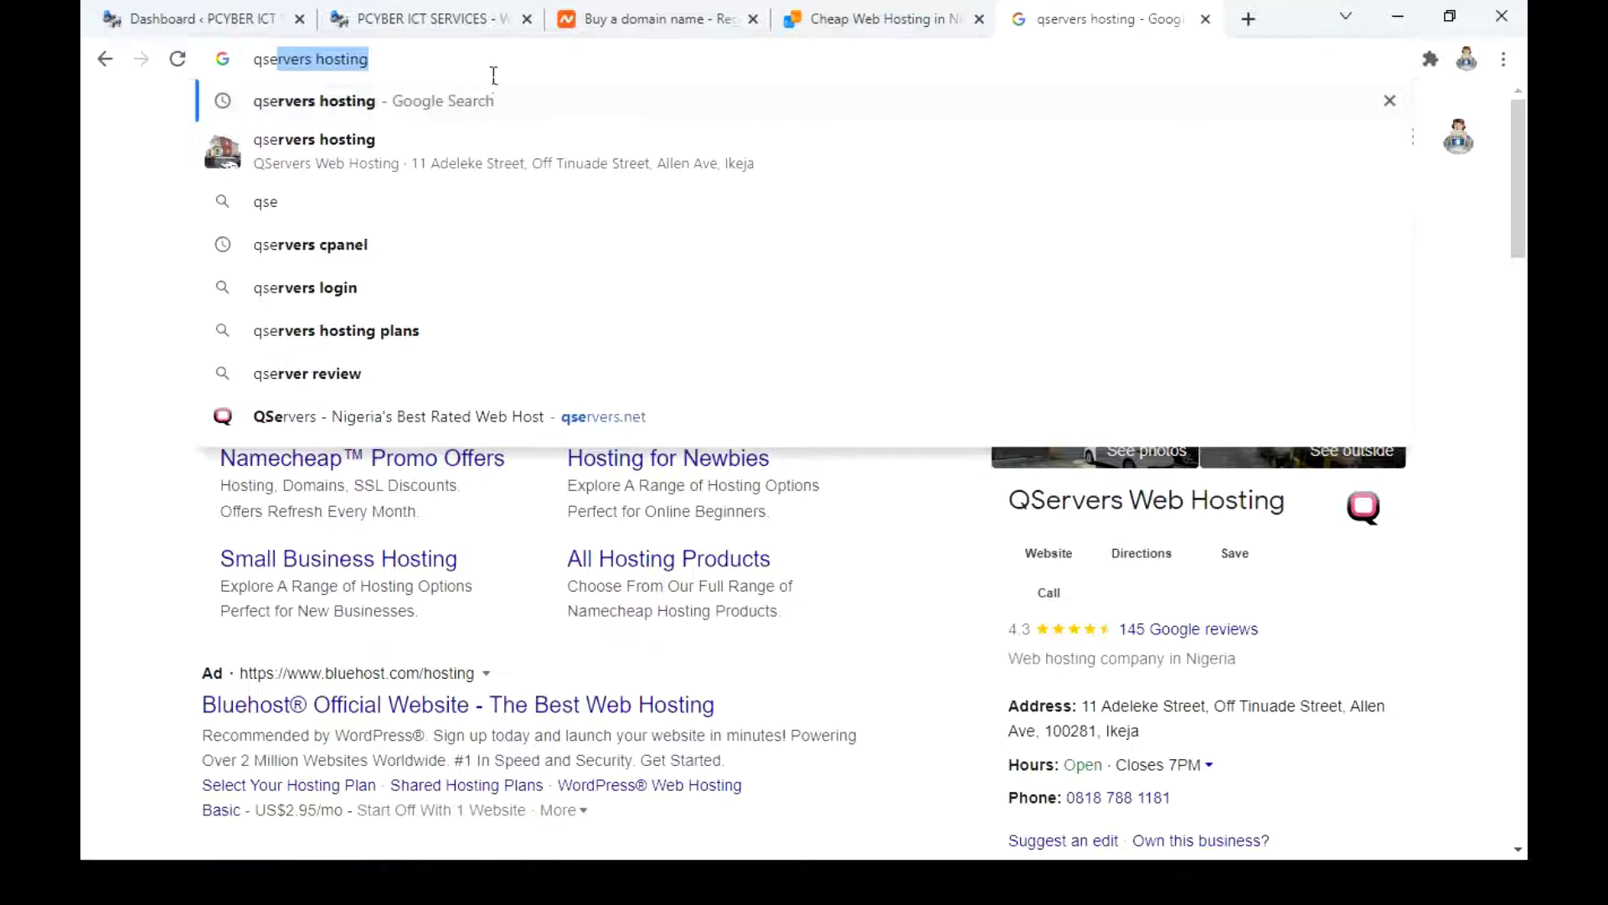
key(End)
key(BackSpace)
key(BackSpace)
key(BackSpace)
key(BackSpace)
key(BackSpace)
key(BackSpace)
key(BackSpace)
key(BackSpace)
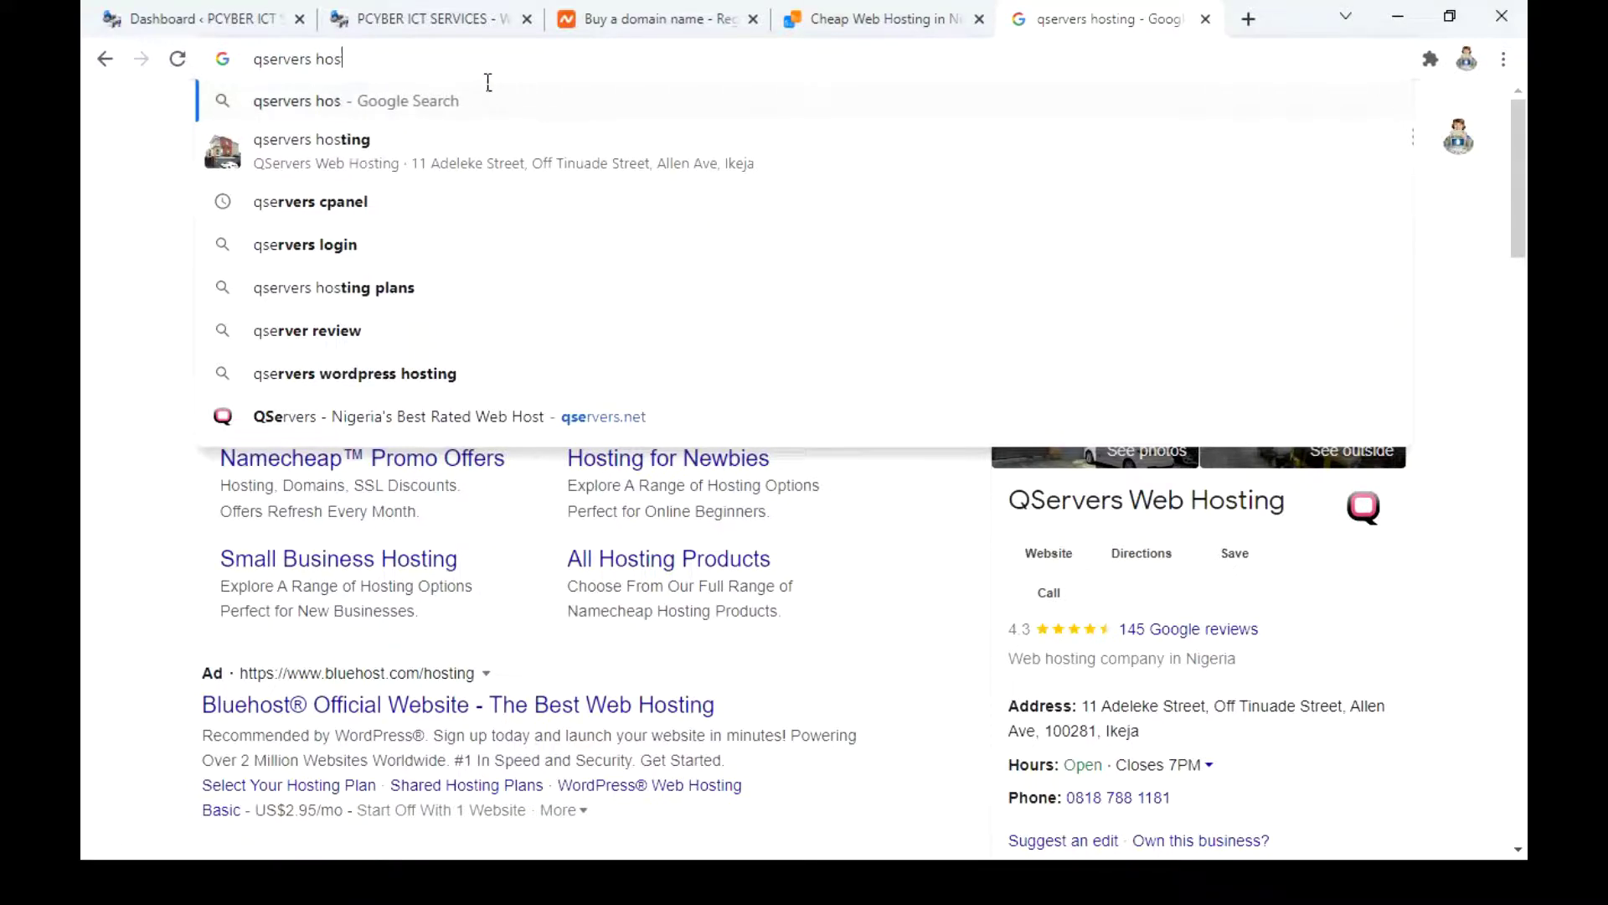
key(Return)
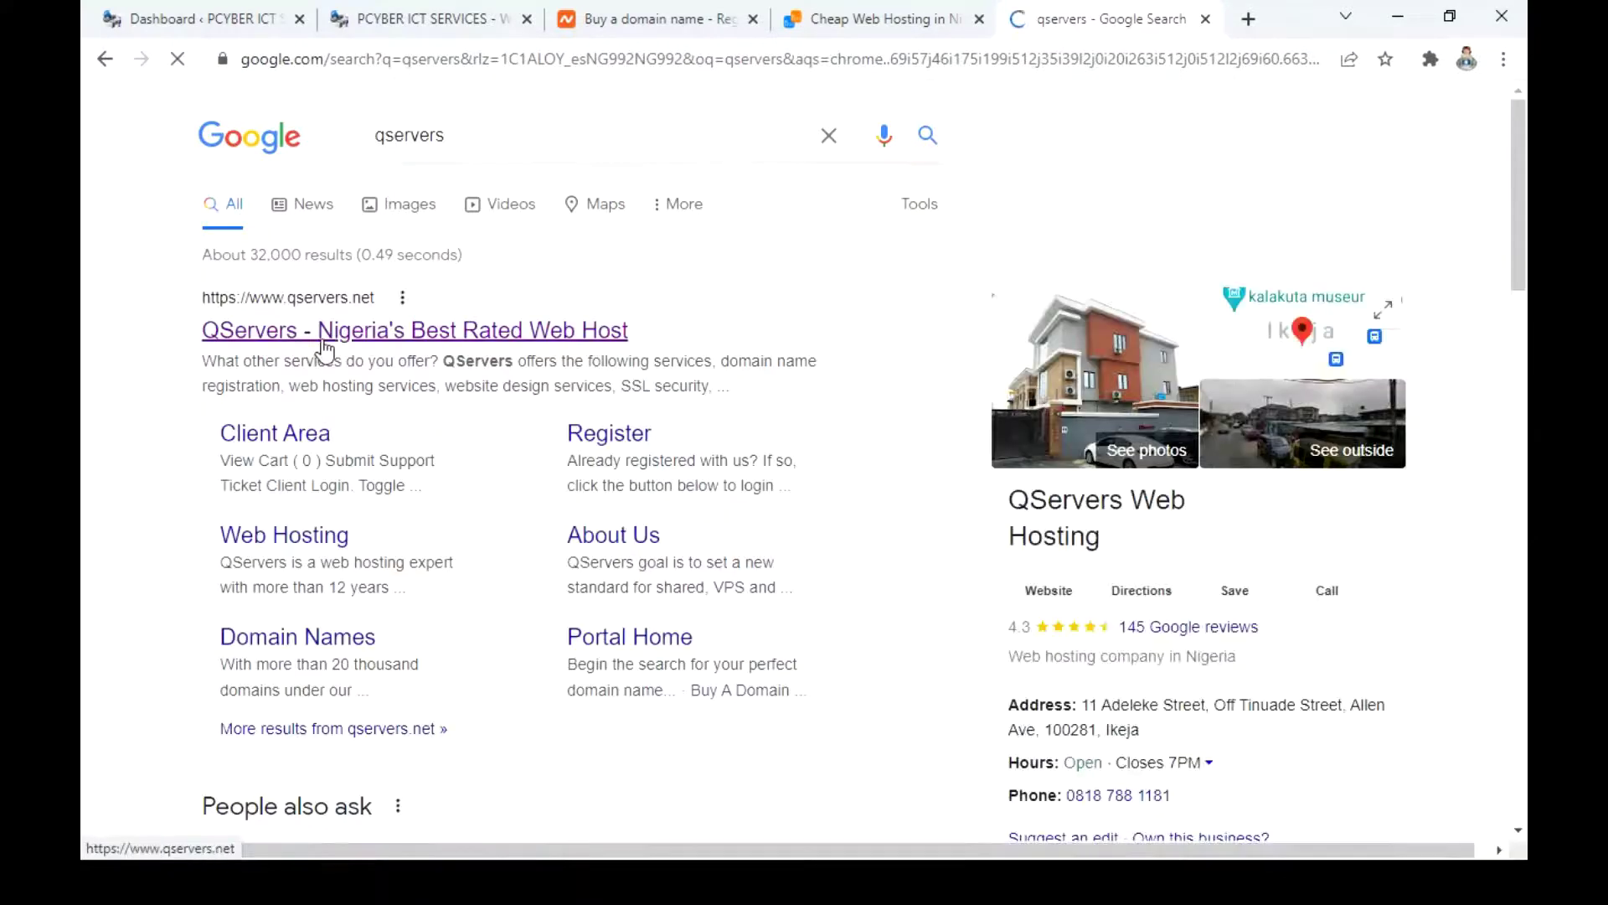
click(323, 345)
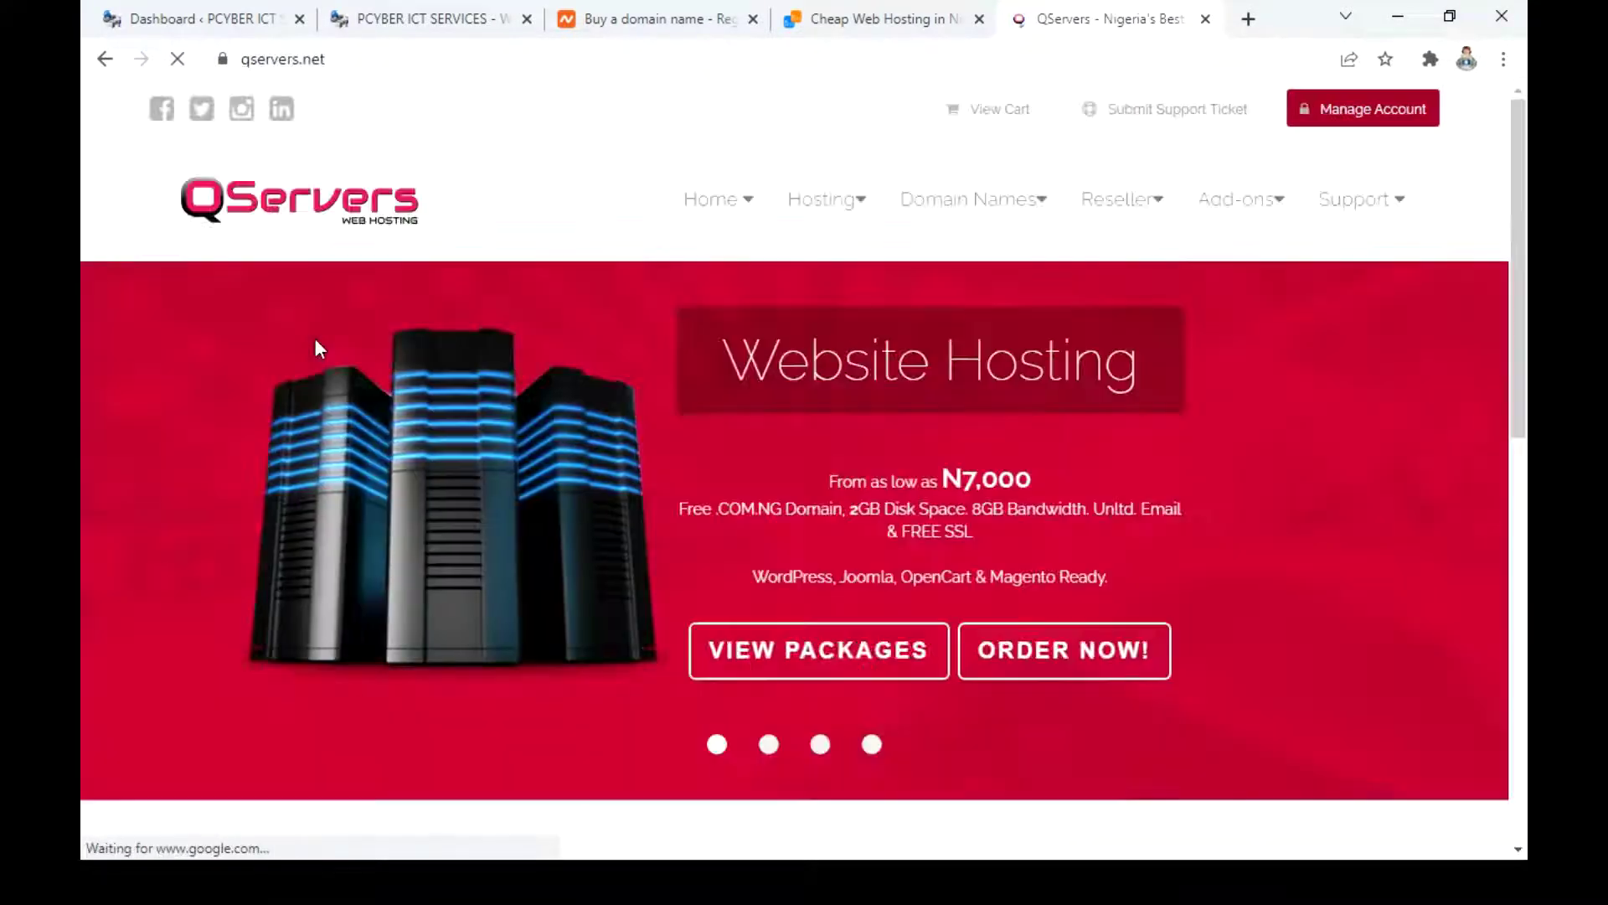
Examine the QServers homepage, including its domain, hosting and SSL prices, reasons to choose it, FAQ and testimonials
scroll(316, 346, down, 2)
scroll(315, 339, down, 5)
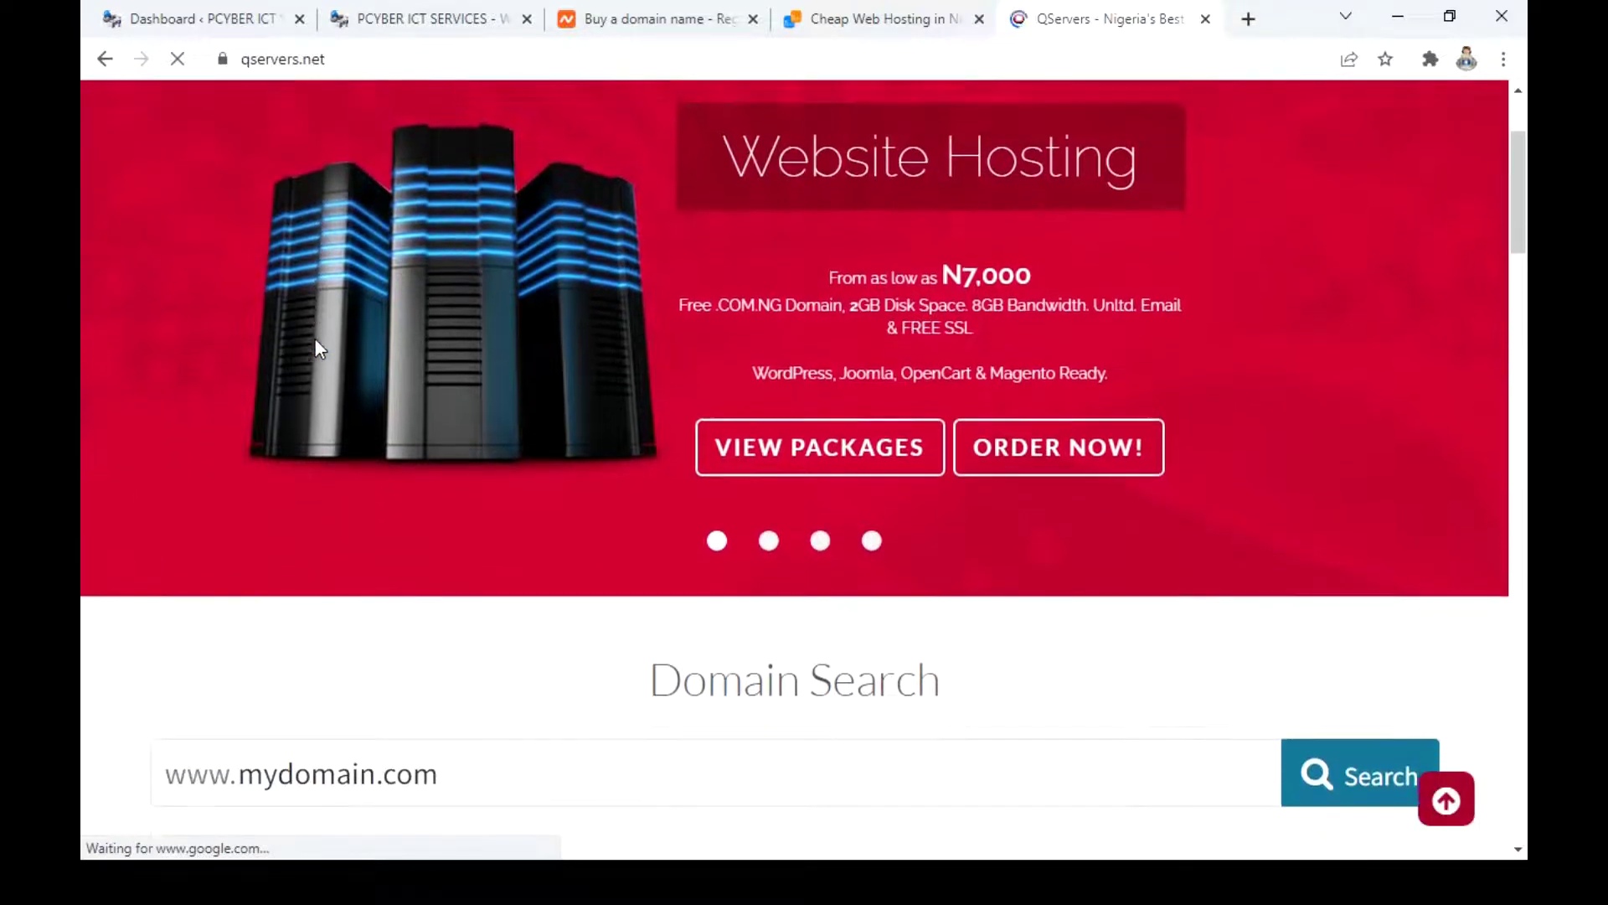
scroll(315, 339, down, 3)
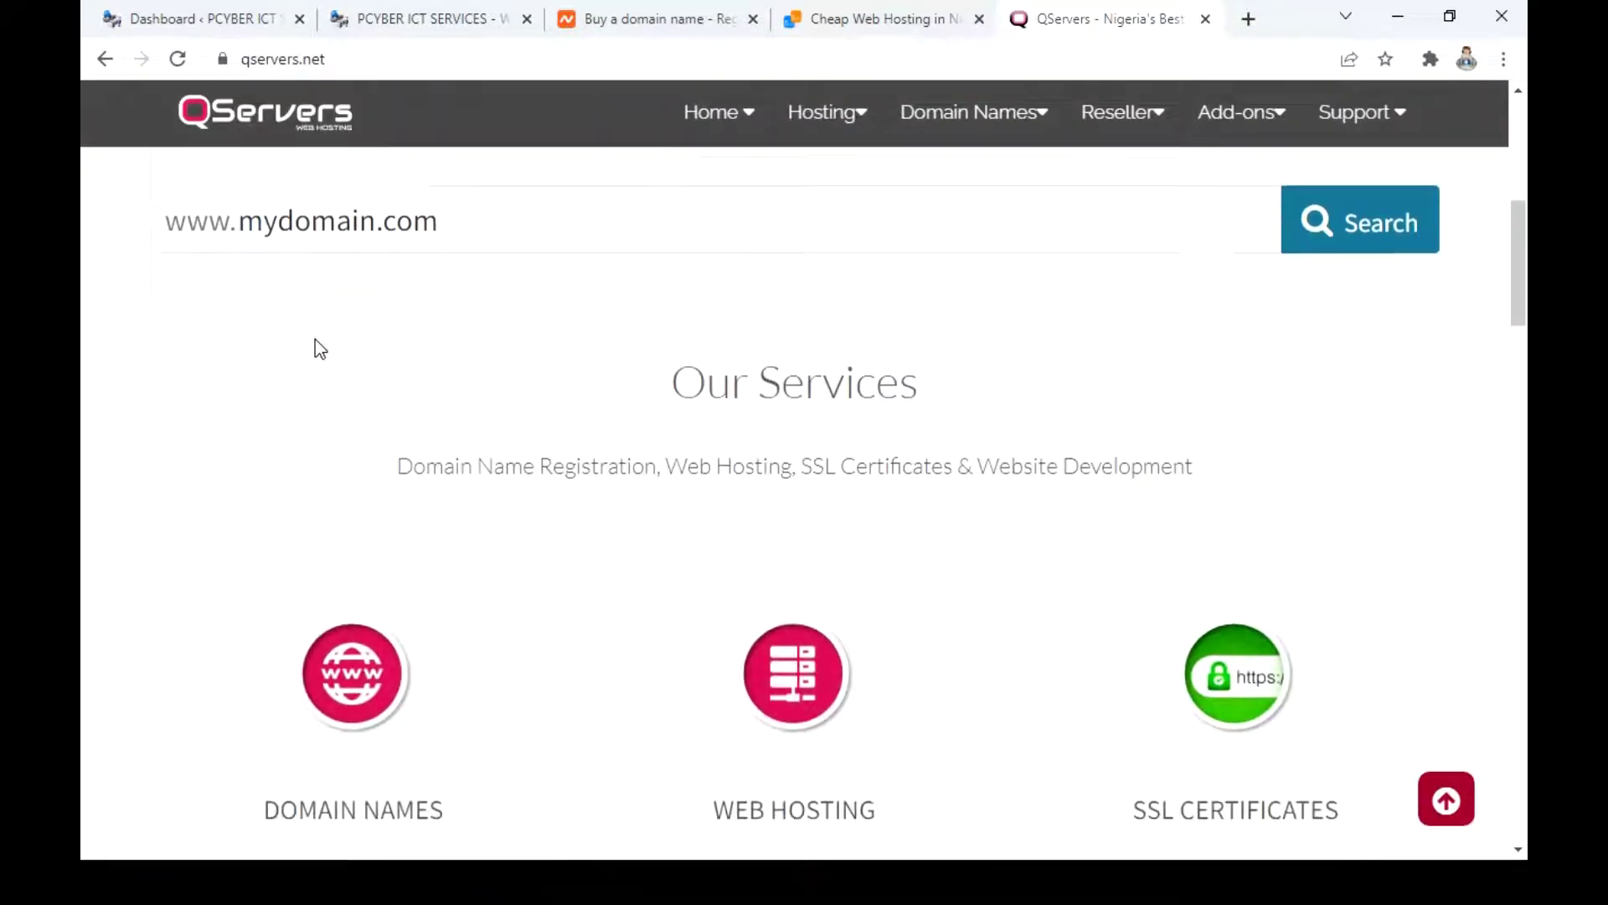
scroll(315, 339, down, 5)
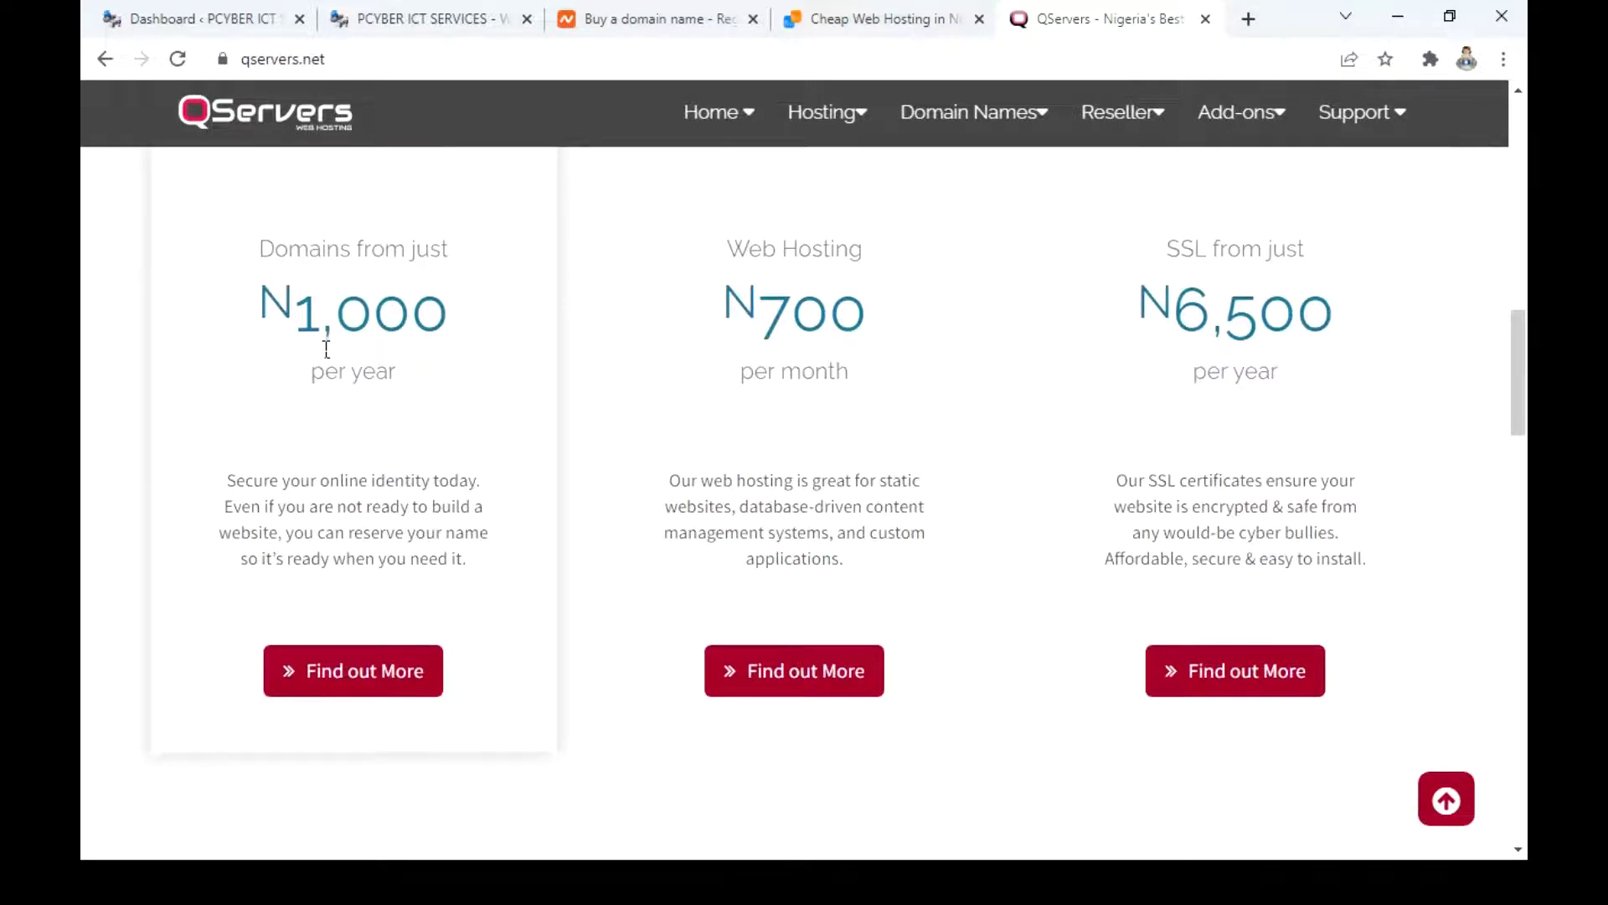
scroll(326, 347, down, 3)
scroll(325, 347, down, 6)
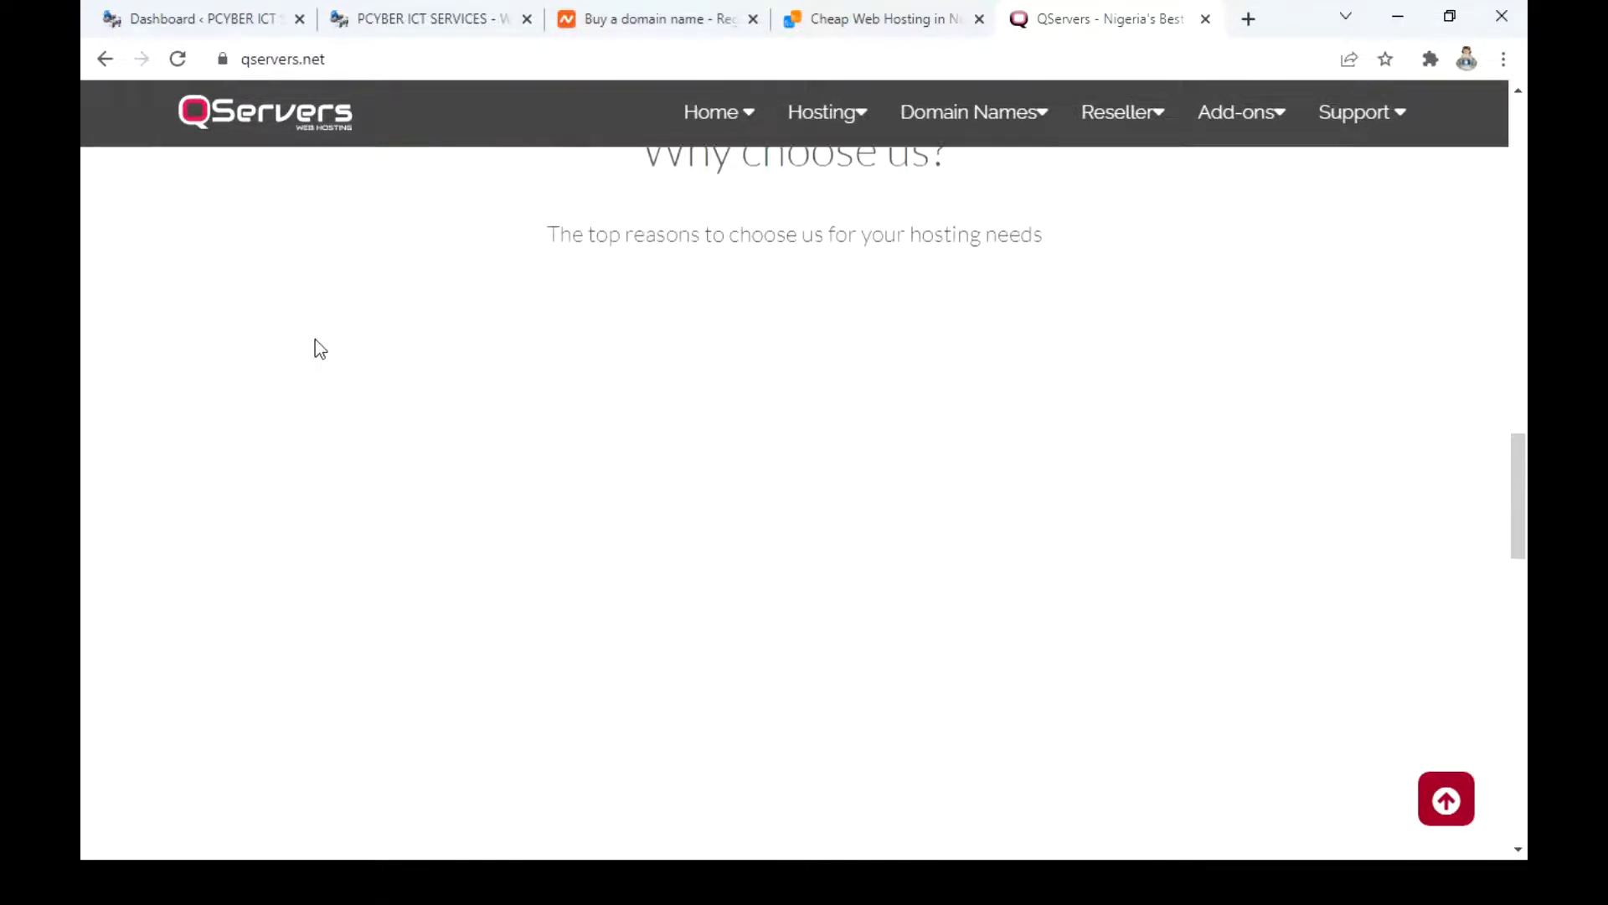
scroll(315, 339, down, 12)
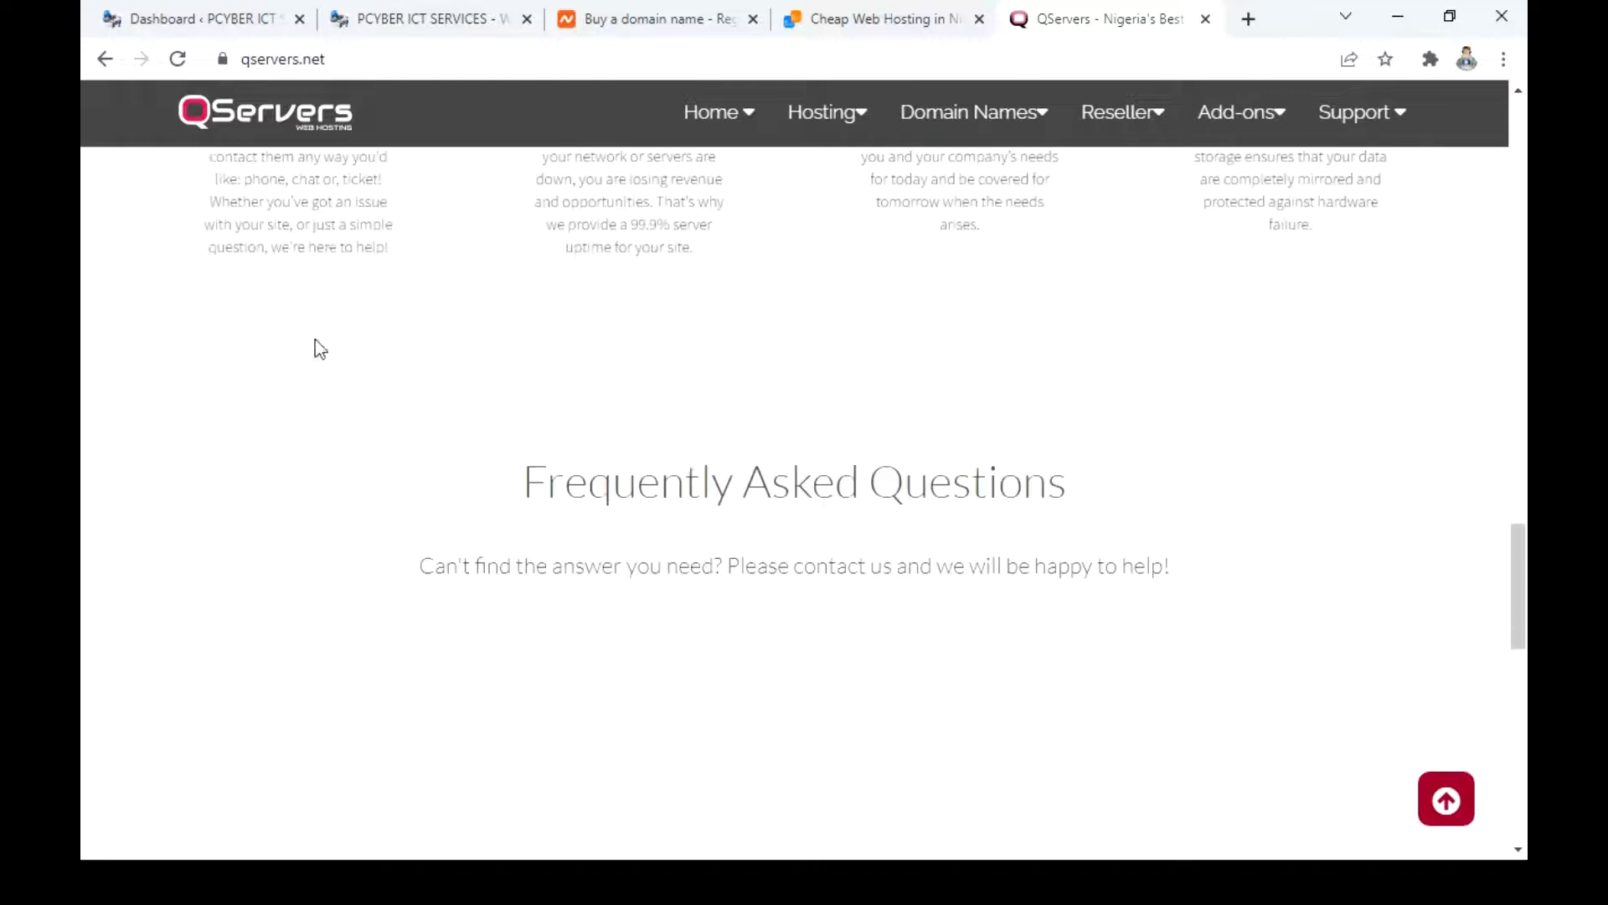
scroll(315, 339, down, 5)
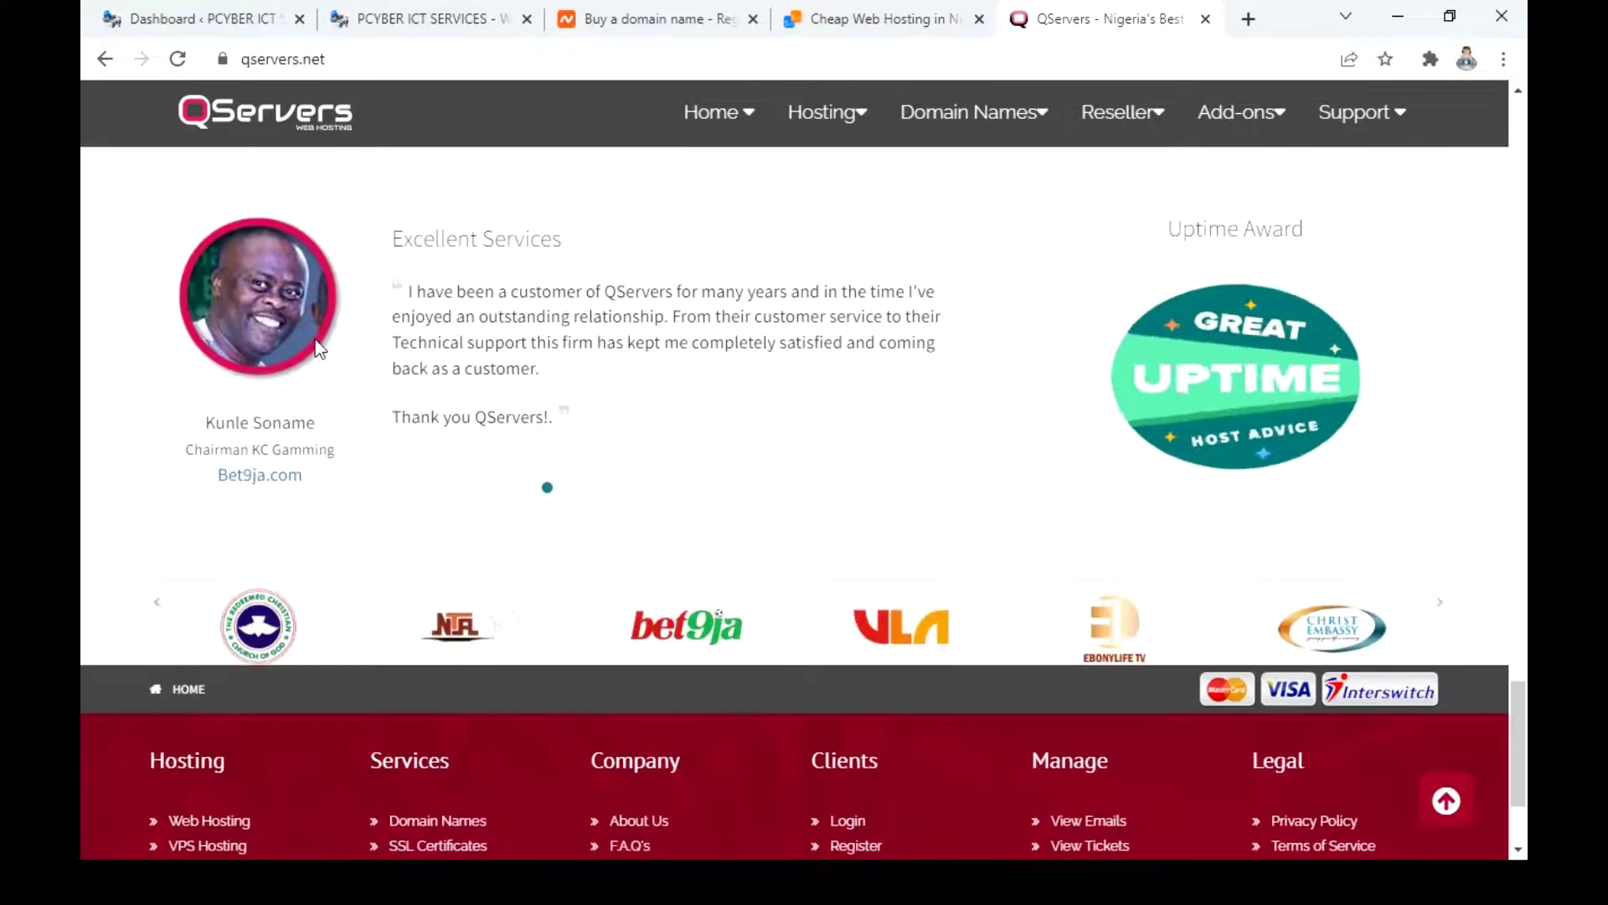
scroll(315, 340, up, 10)
scroll(320, 349, up, 7)
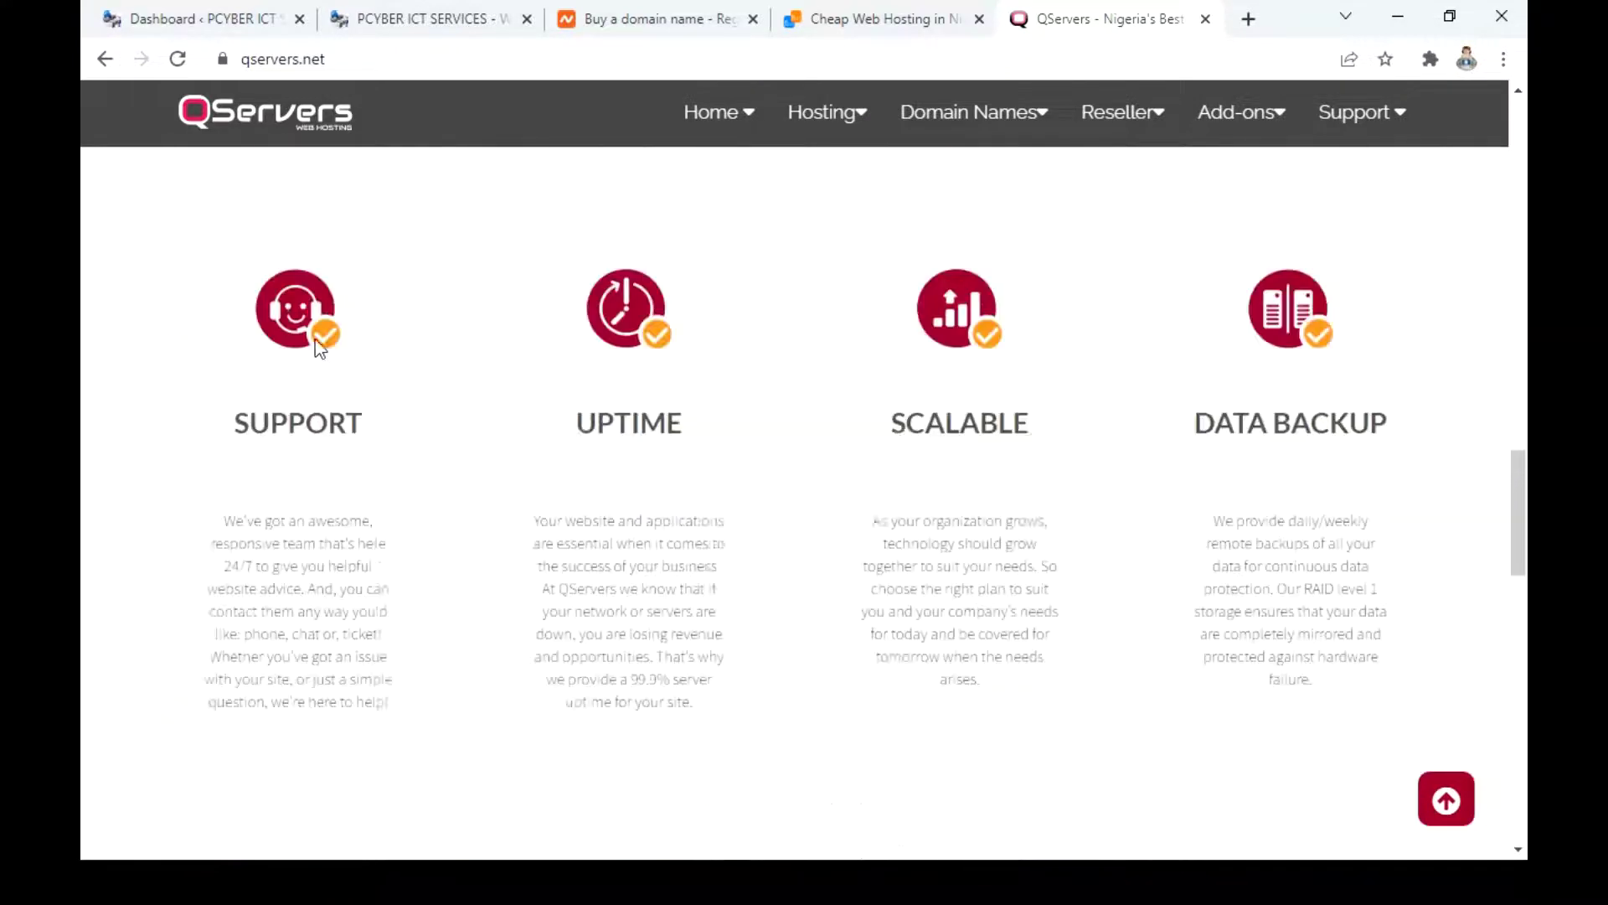
scroll(315, 339, up, 3)
scroll(318, 349, up, 2)
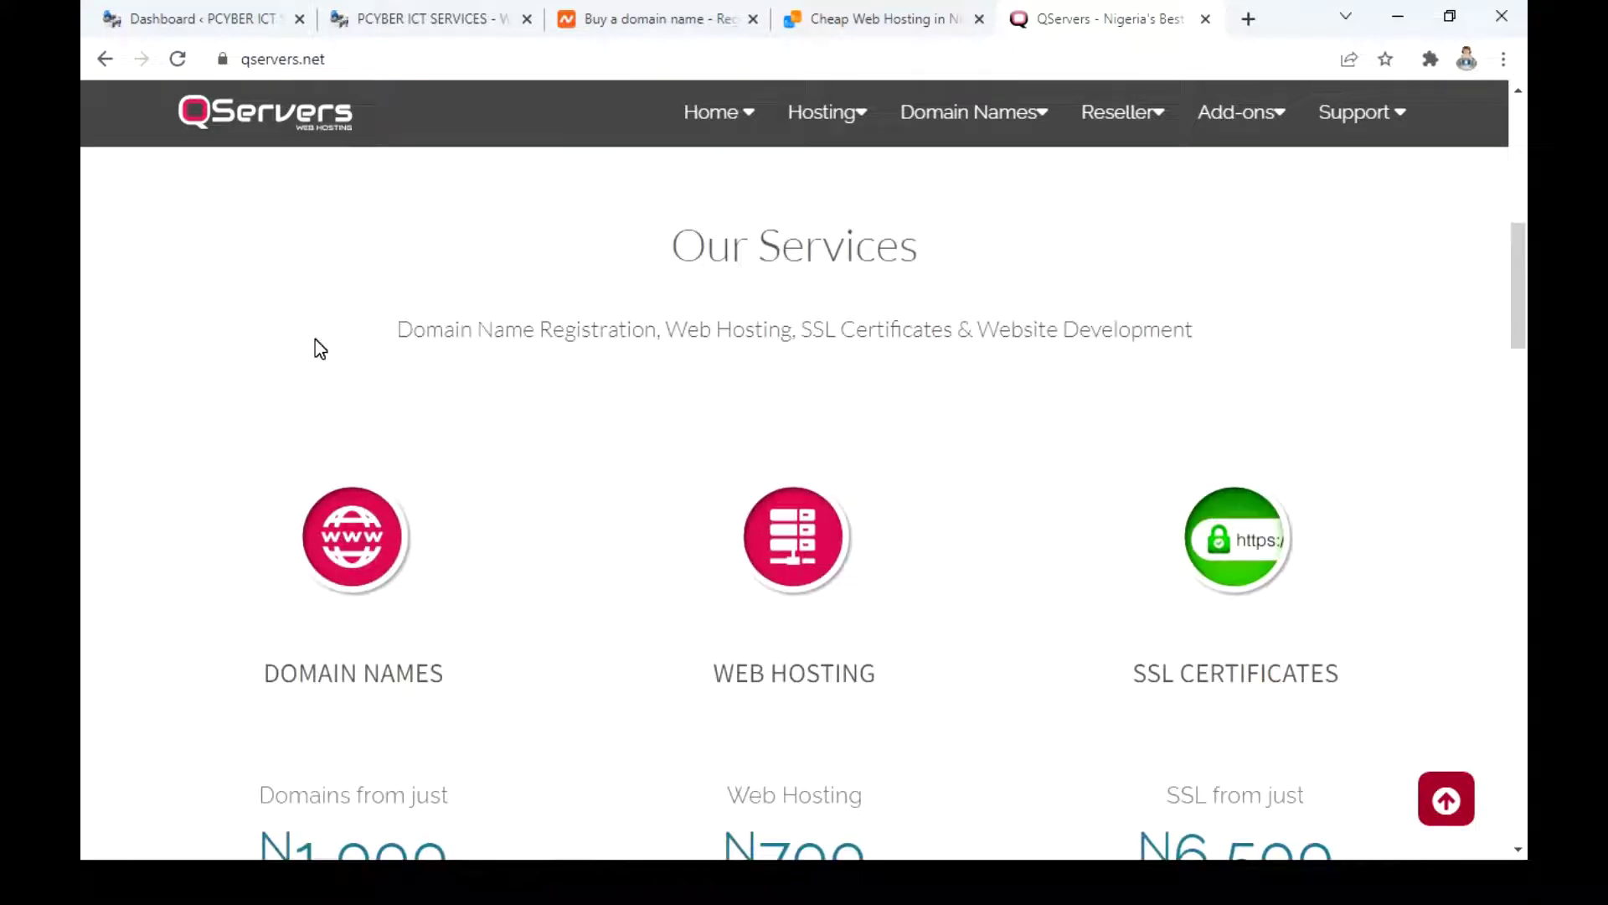
Open the Linux hosting page of the QServers site
mouse_move(1019, 128)
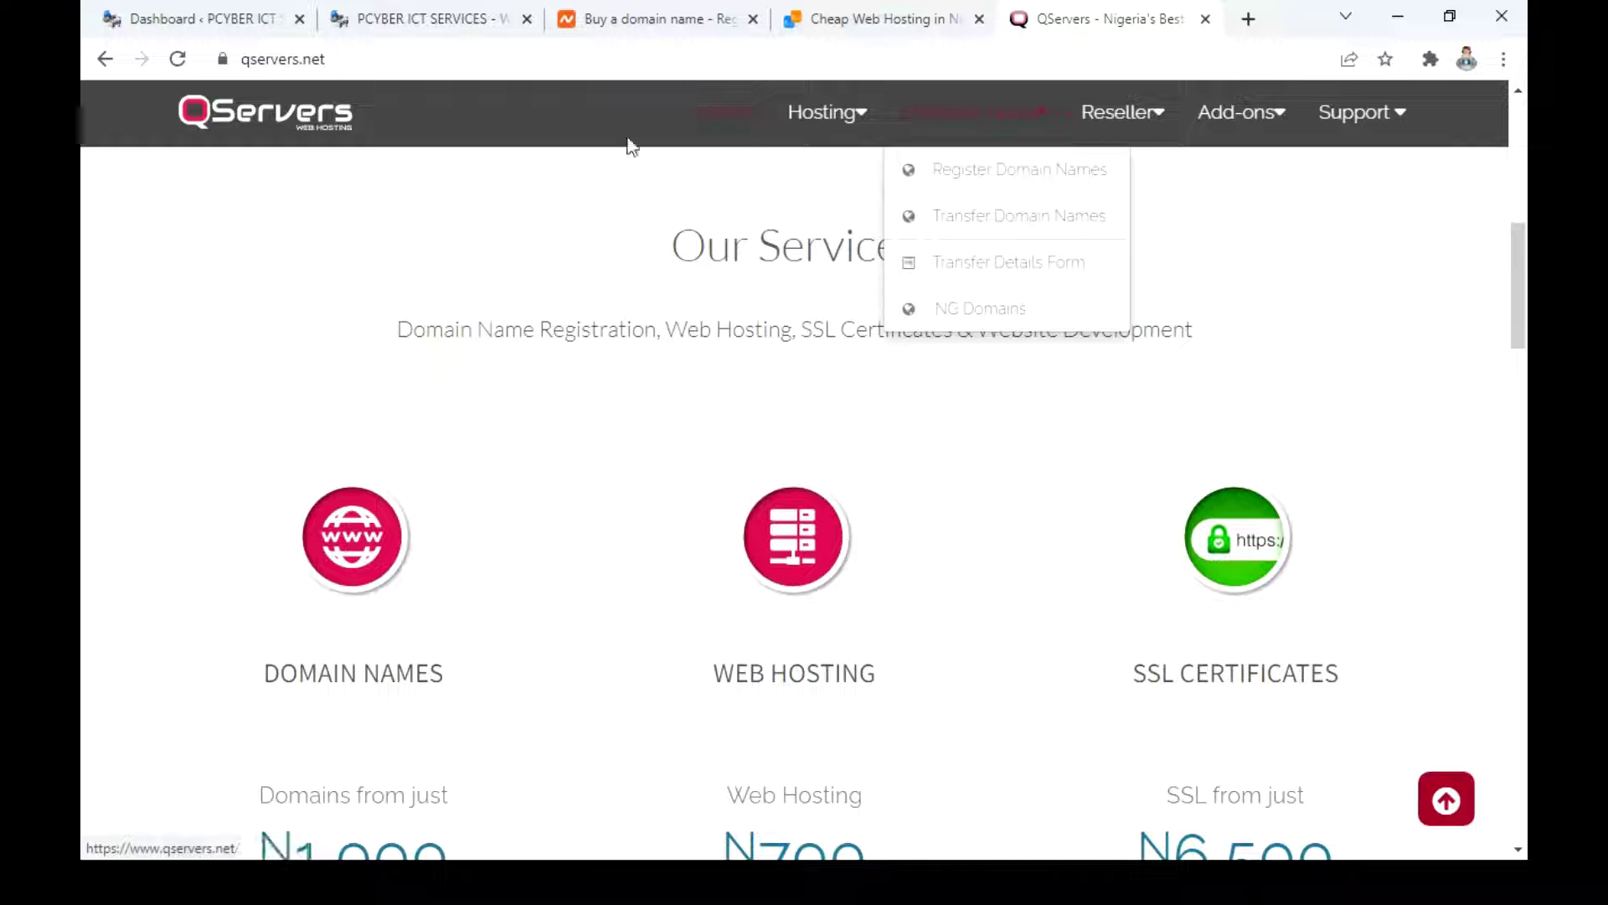
mouse_move(817, 134)
click(842, 173)
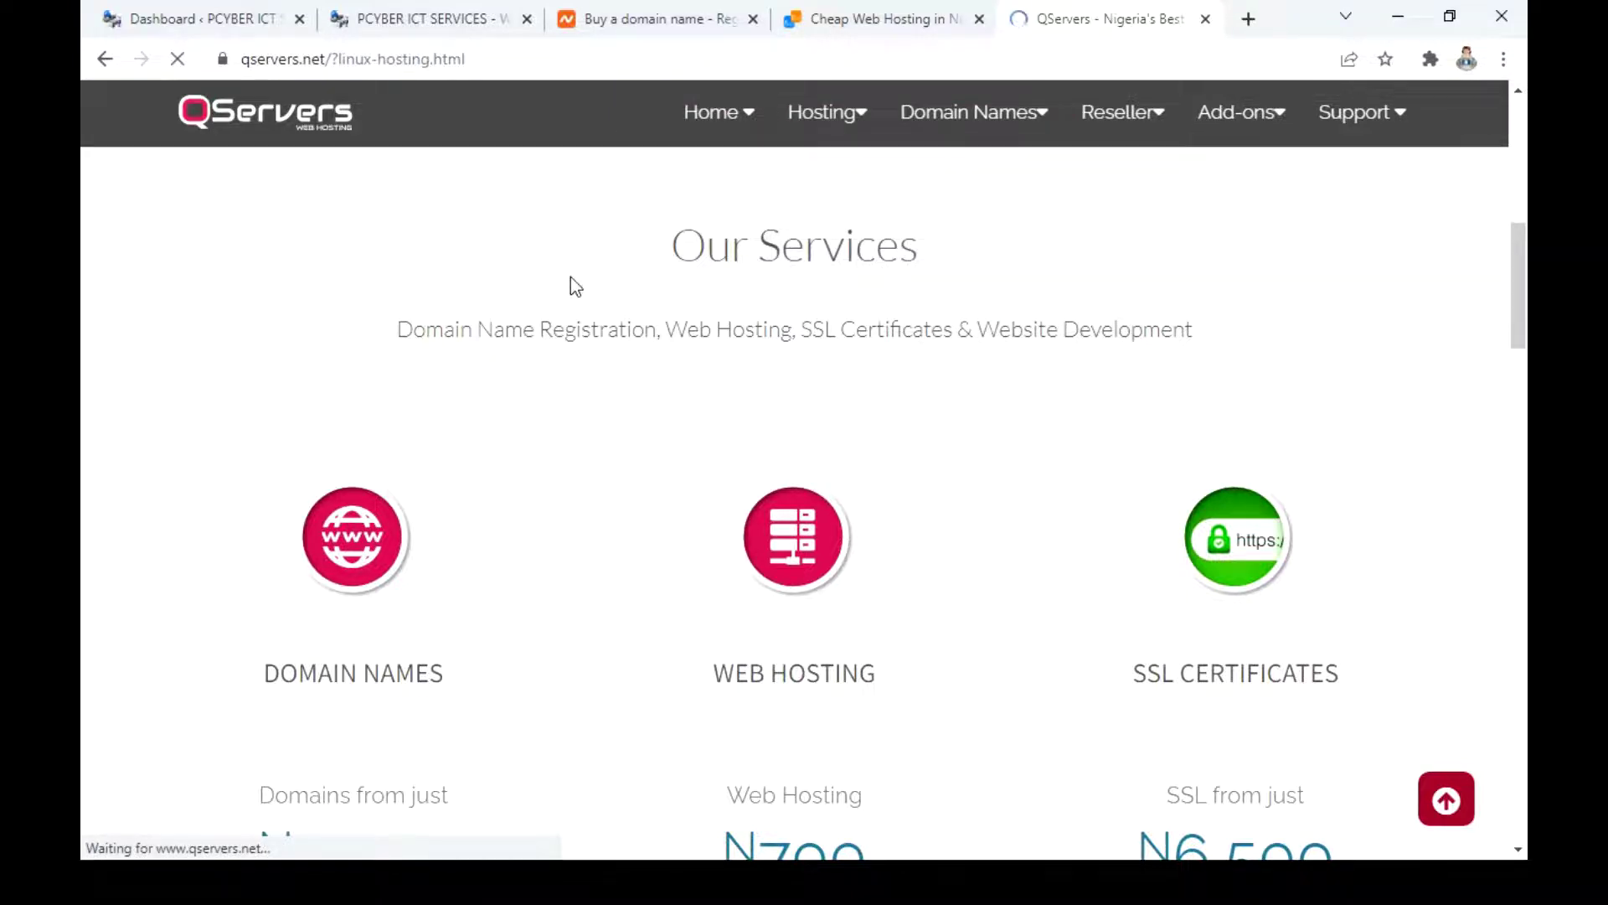
Examine the QServers Linux hosting plans from Starter to Mega, including their prices, storage, bandwidth and other features
scroll(571, 285, down, 6)
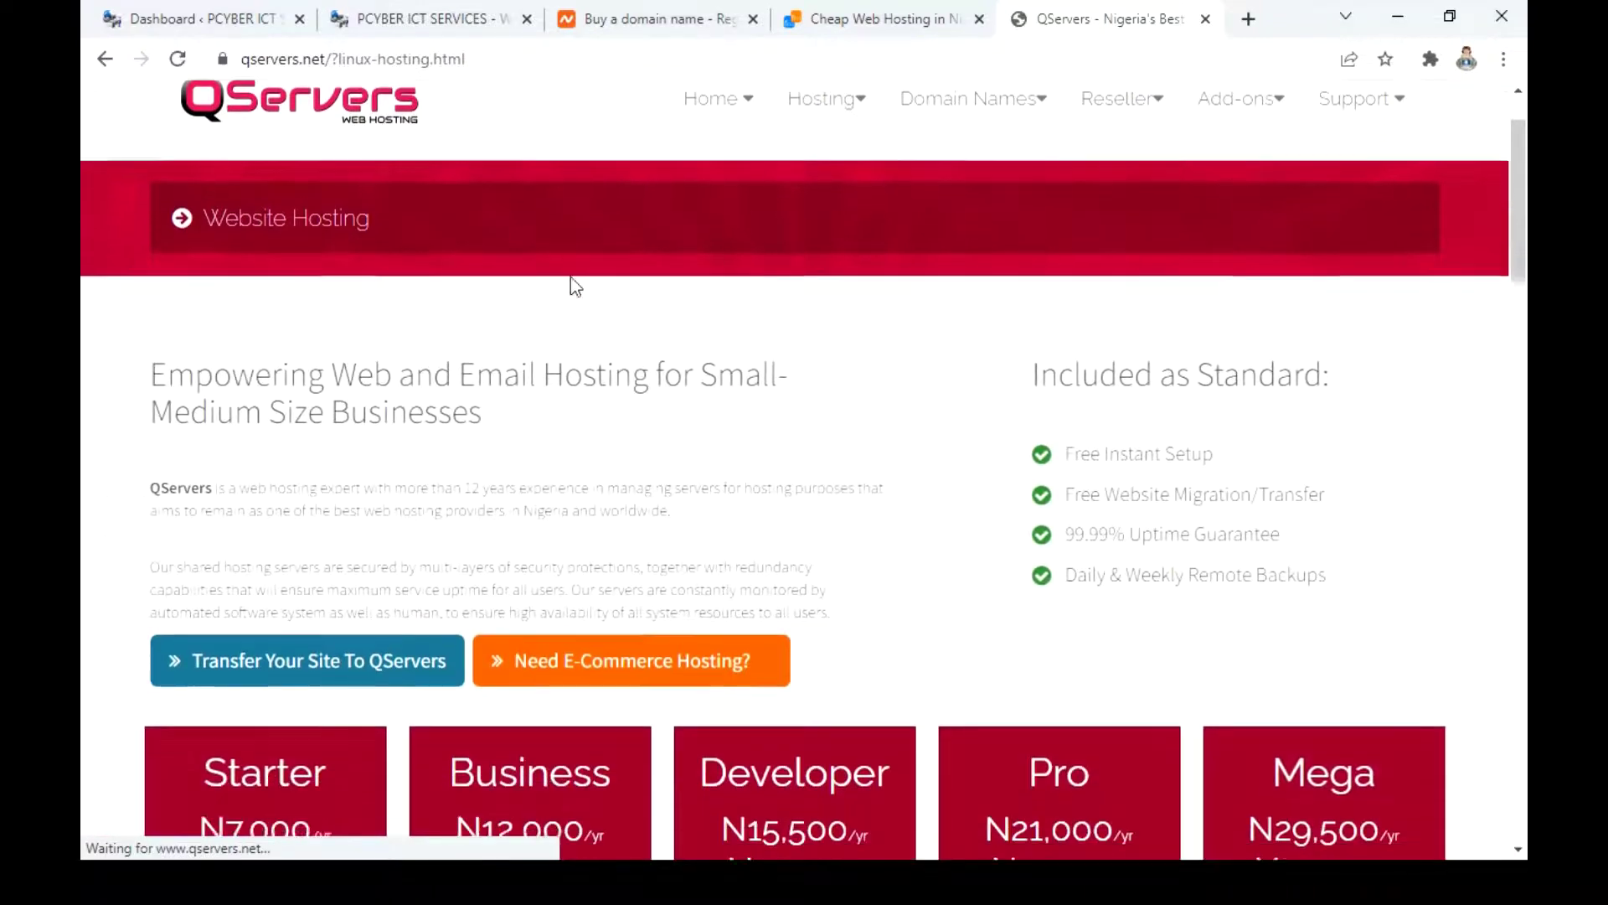
scroll(582, 288, down, 2)
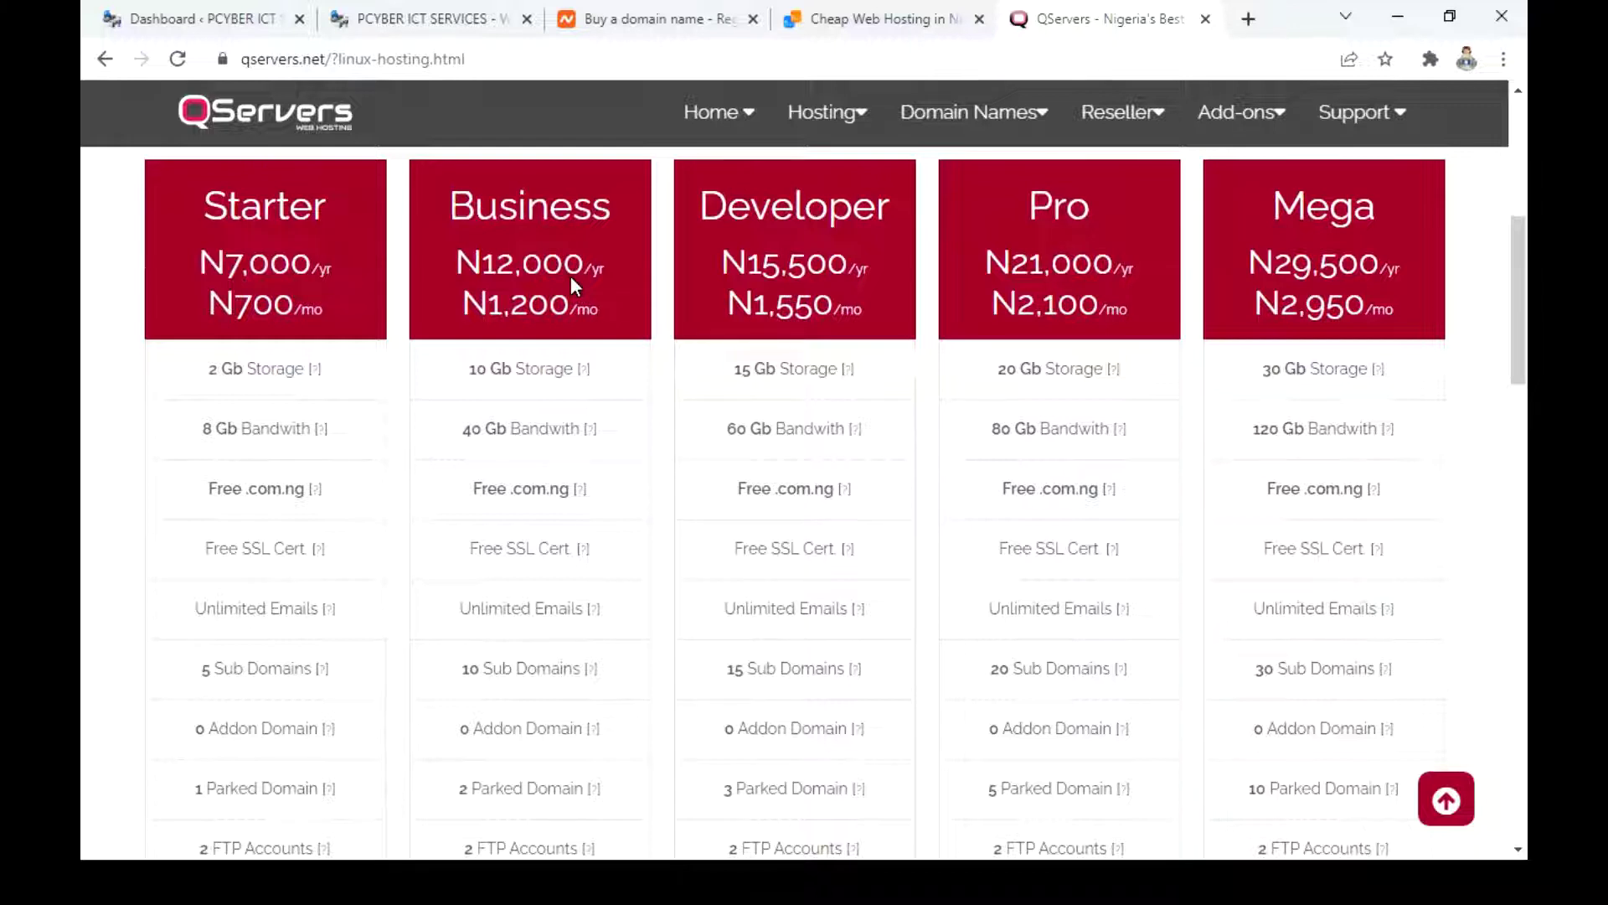
scroll(572, 281, down, 2)
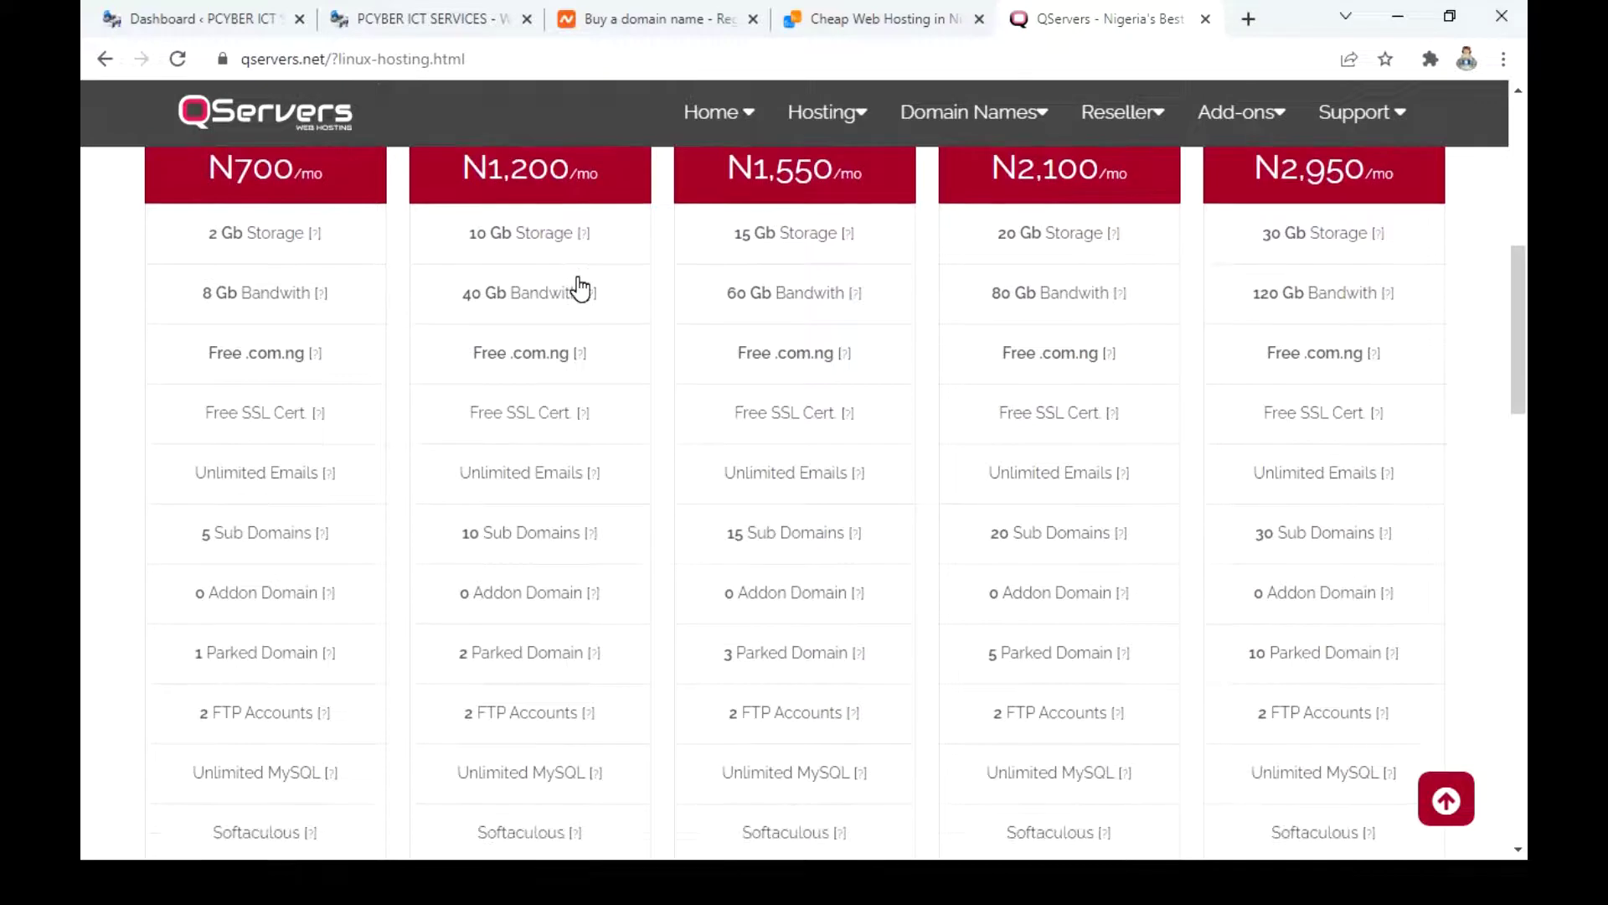
scroll(578, 288, down, 1)
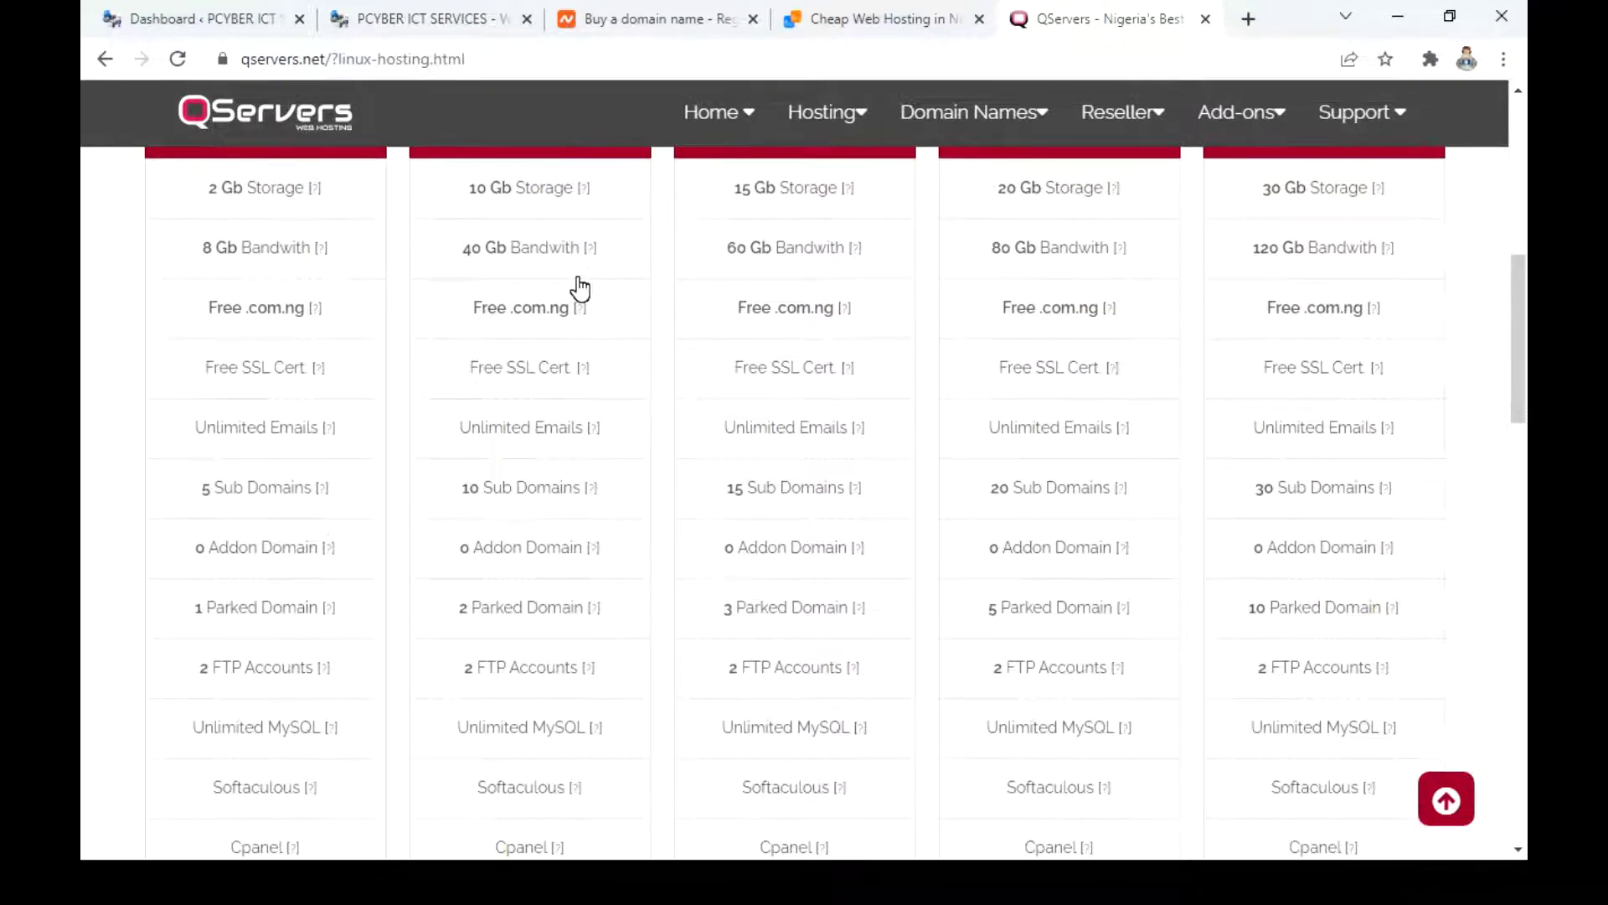
scroll(580, 287, down, 5)
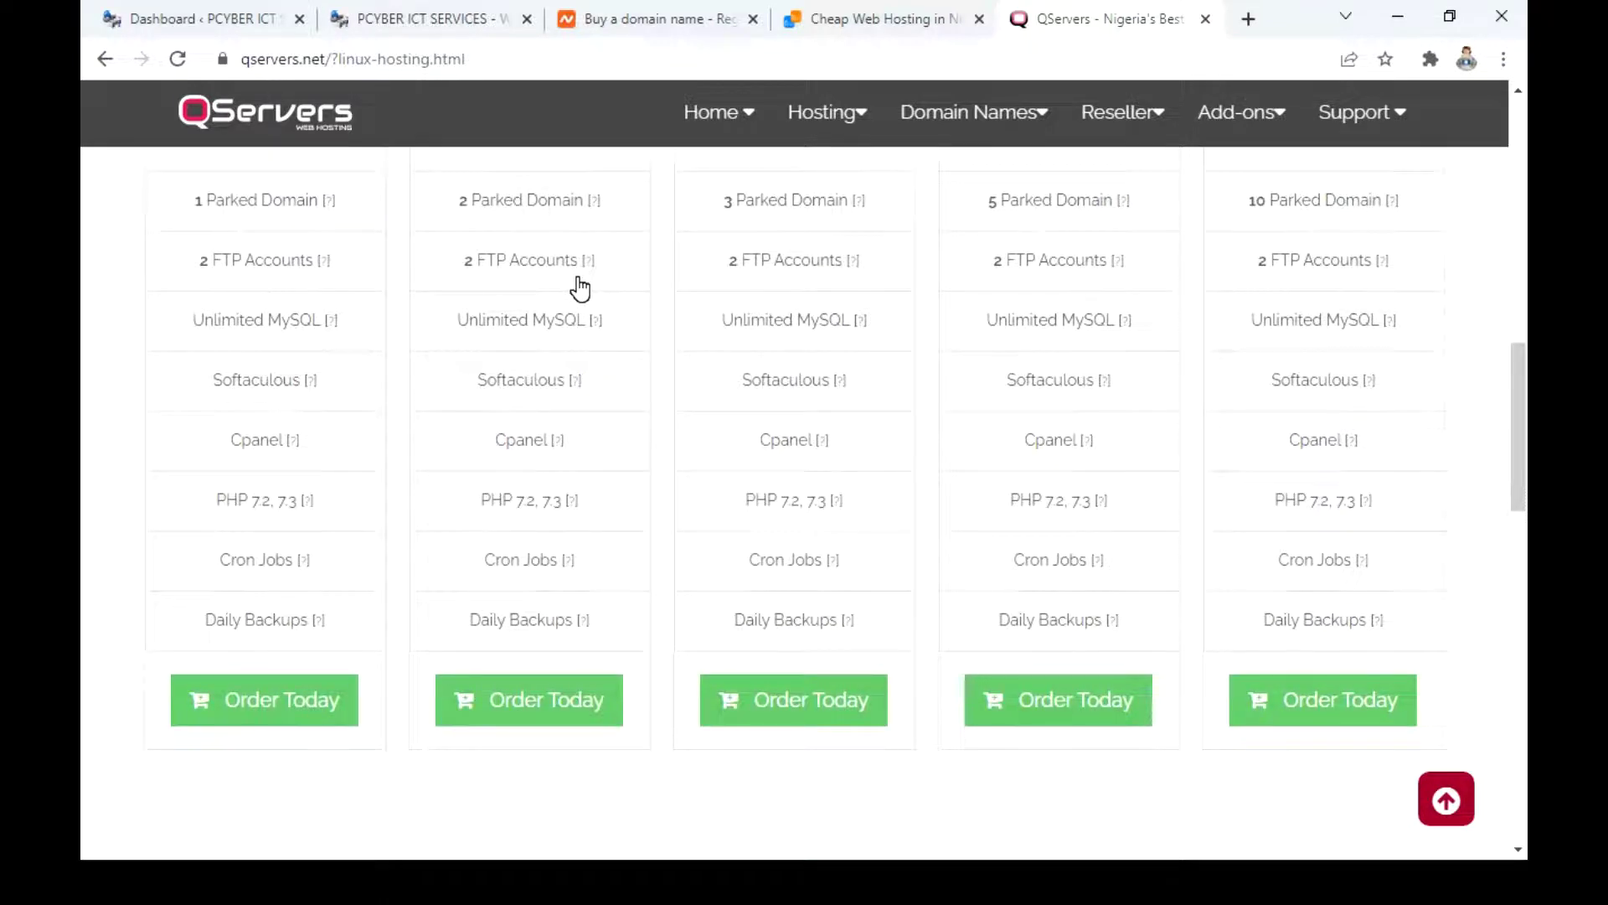
scroll(578, 287, up, 2)
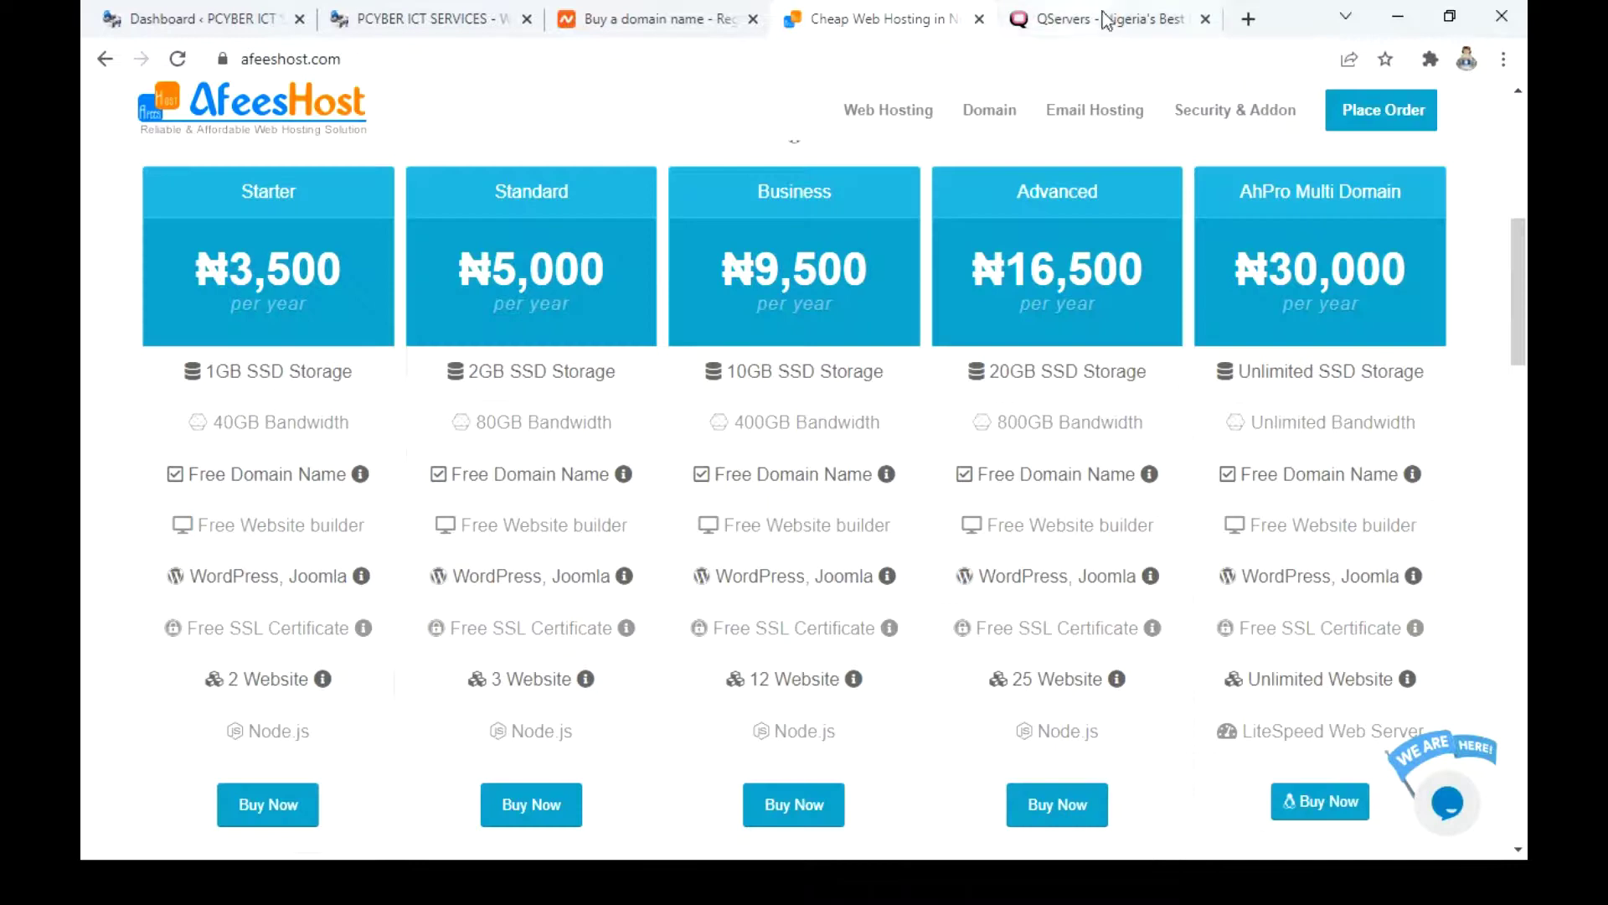
Open whogohost.com in a new browser tab and view the starting prices of its hosting types
click(1248, 18)
text(who)
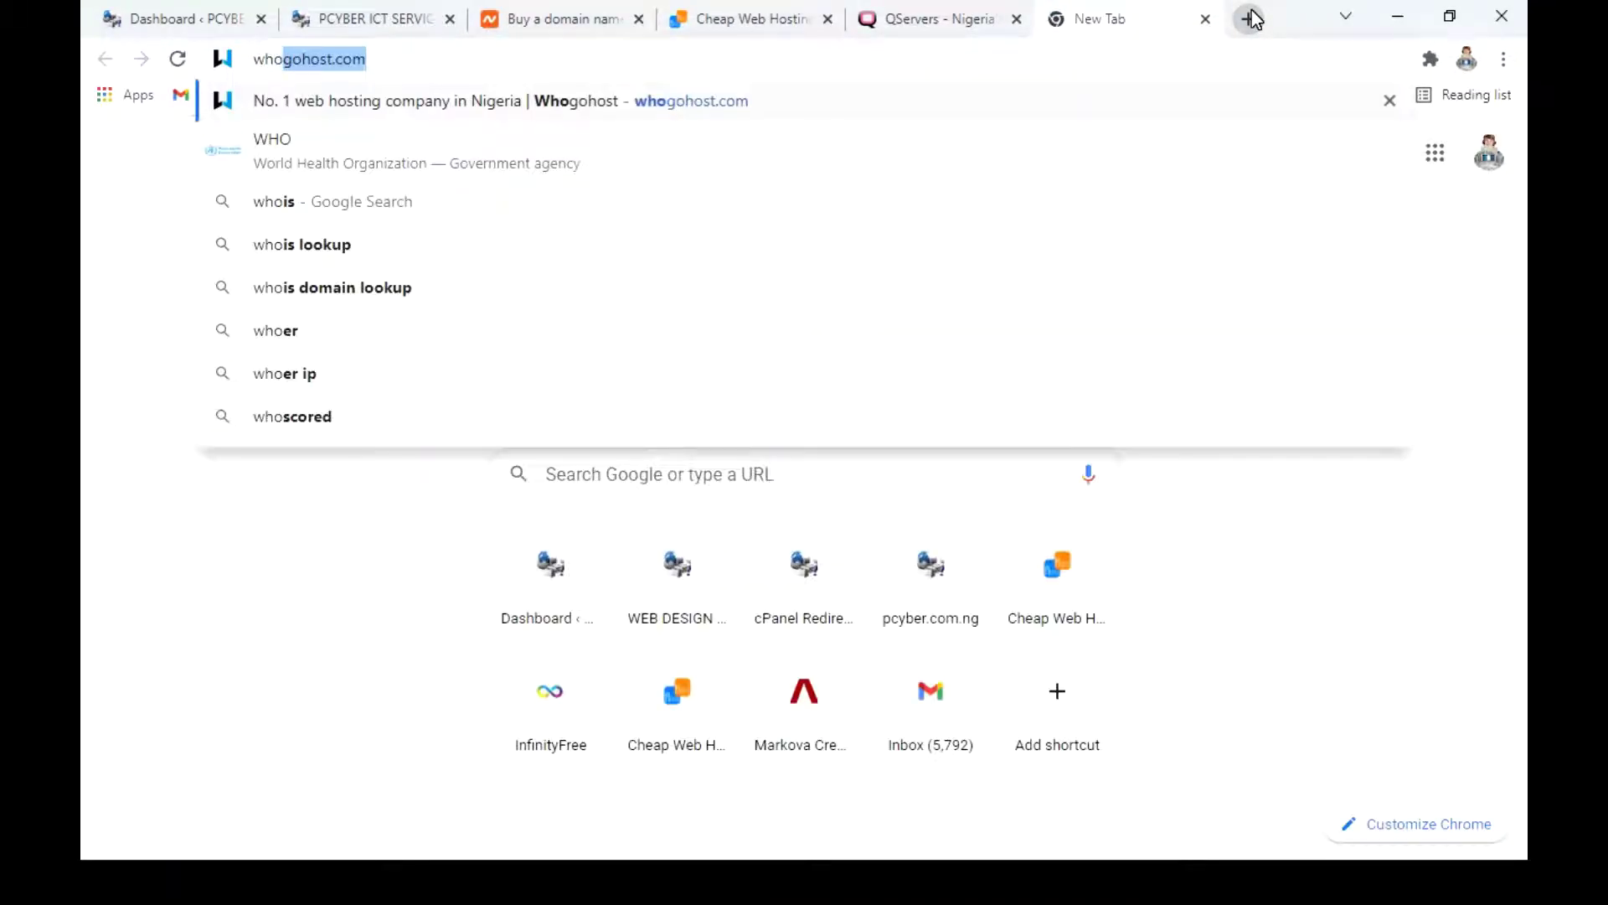
key(Right)
key(Return)
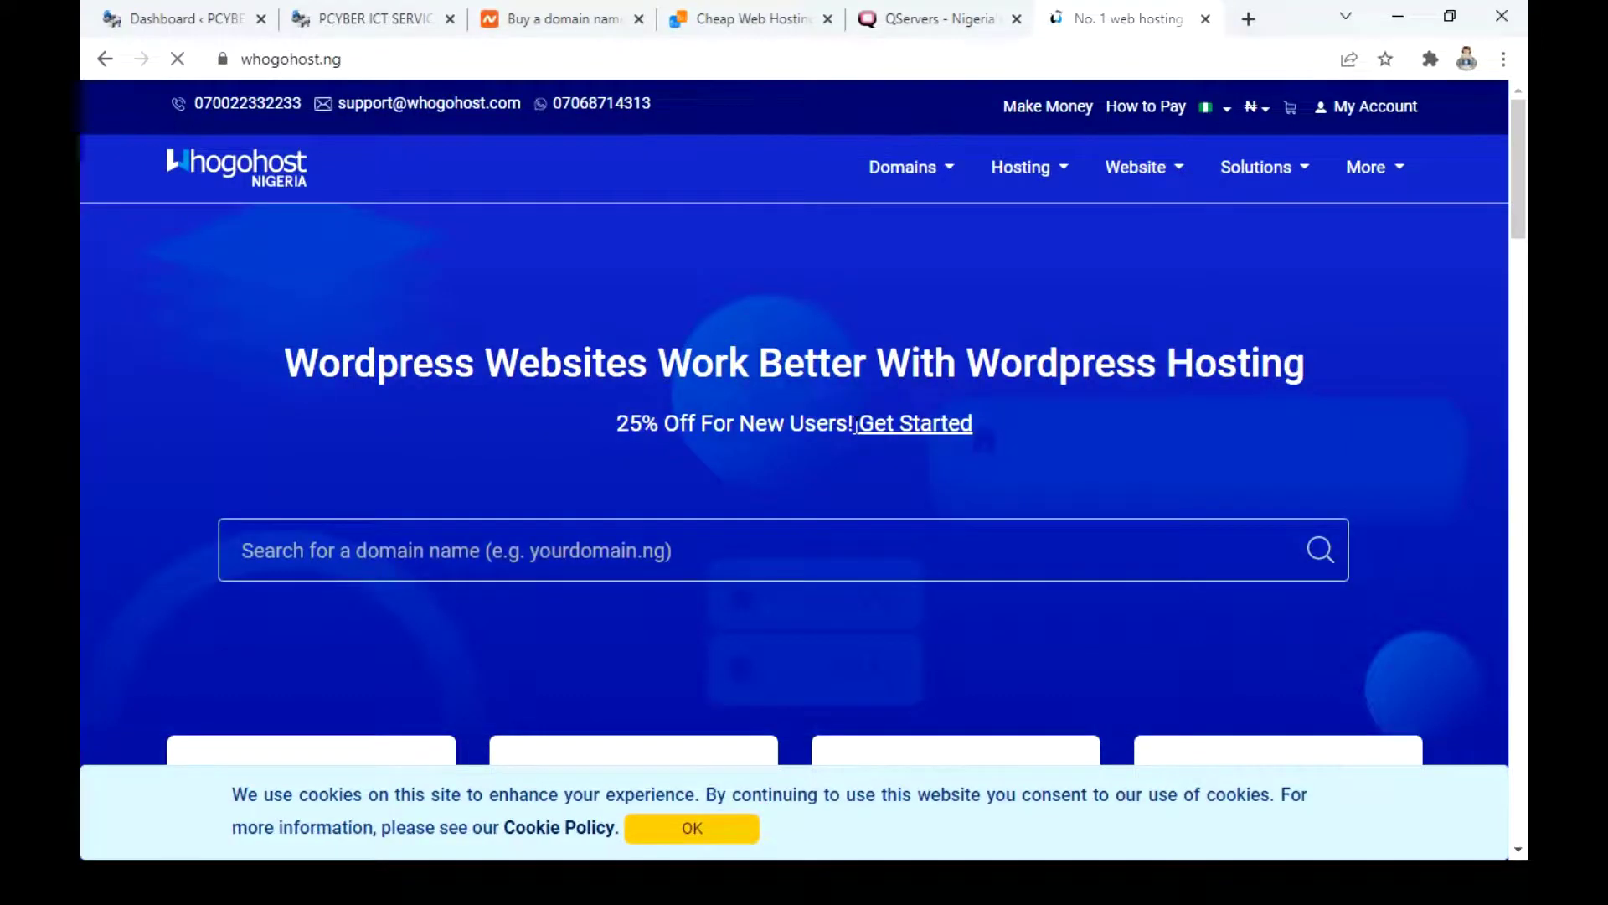
scroll(847, 423, down, 2)
scroll(846, 414, down, 1)
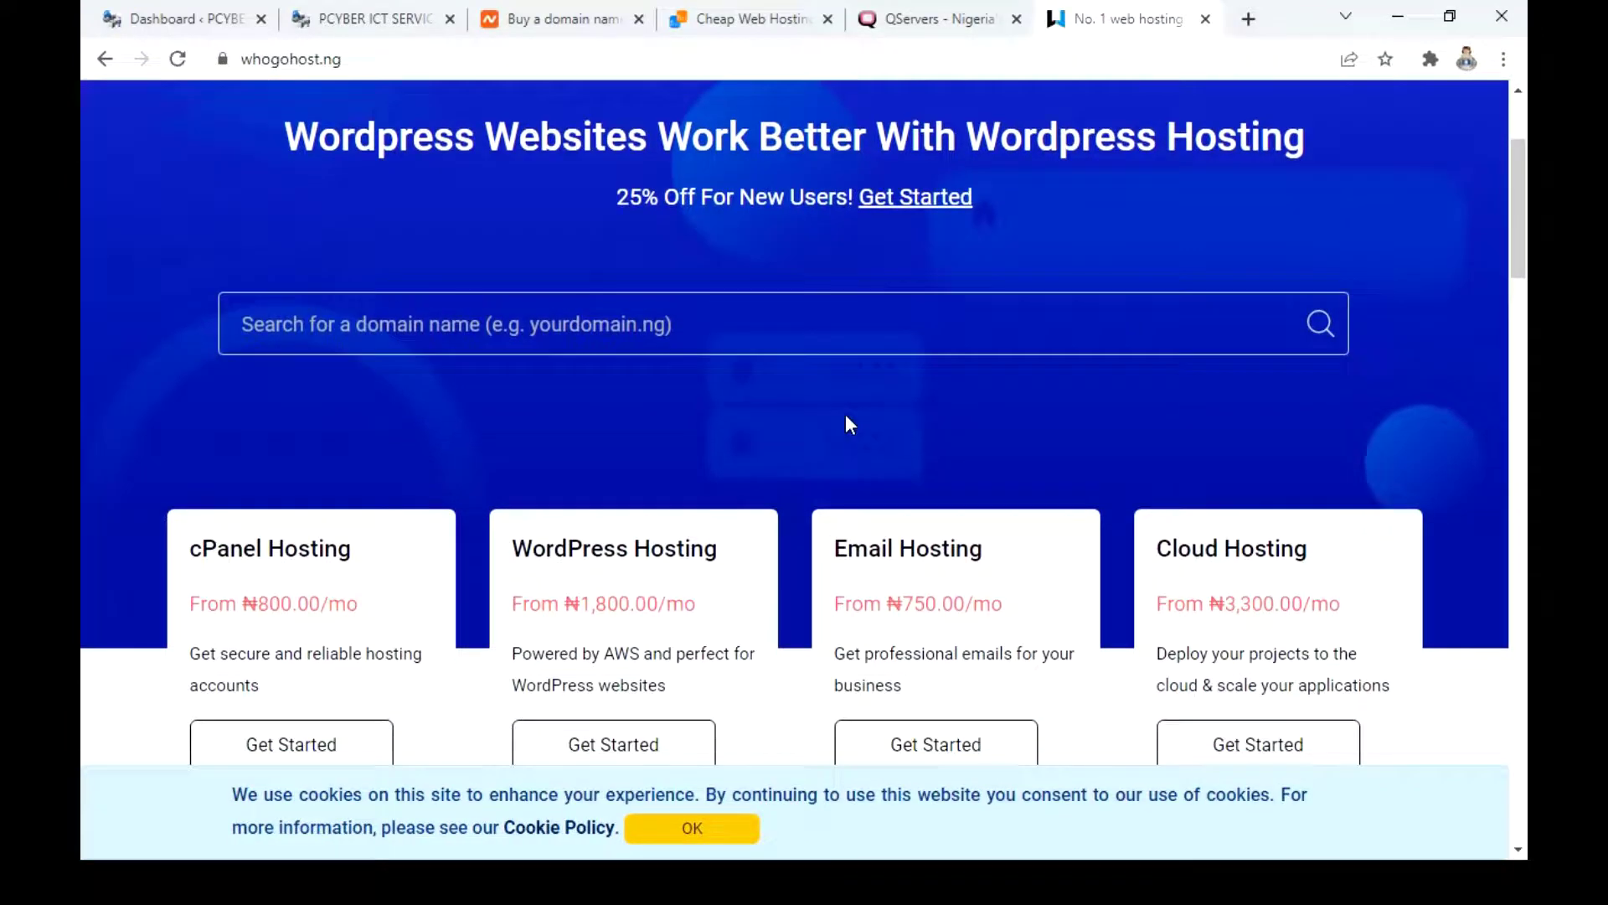
scroll(846, 413, down, 1)
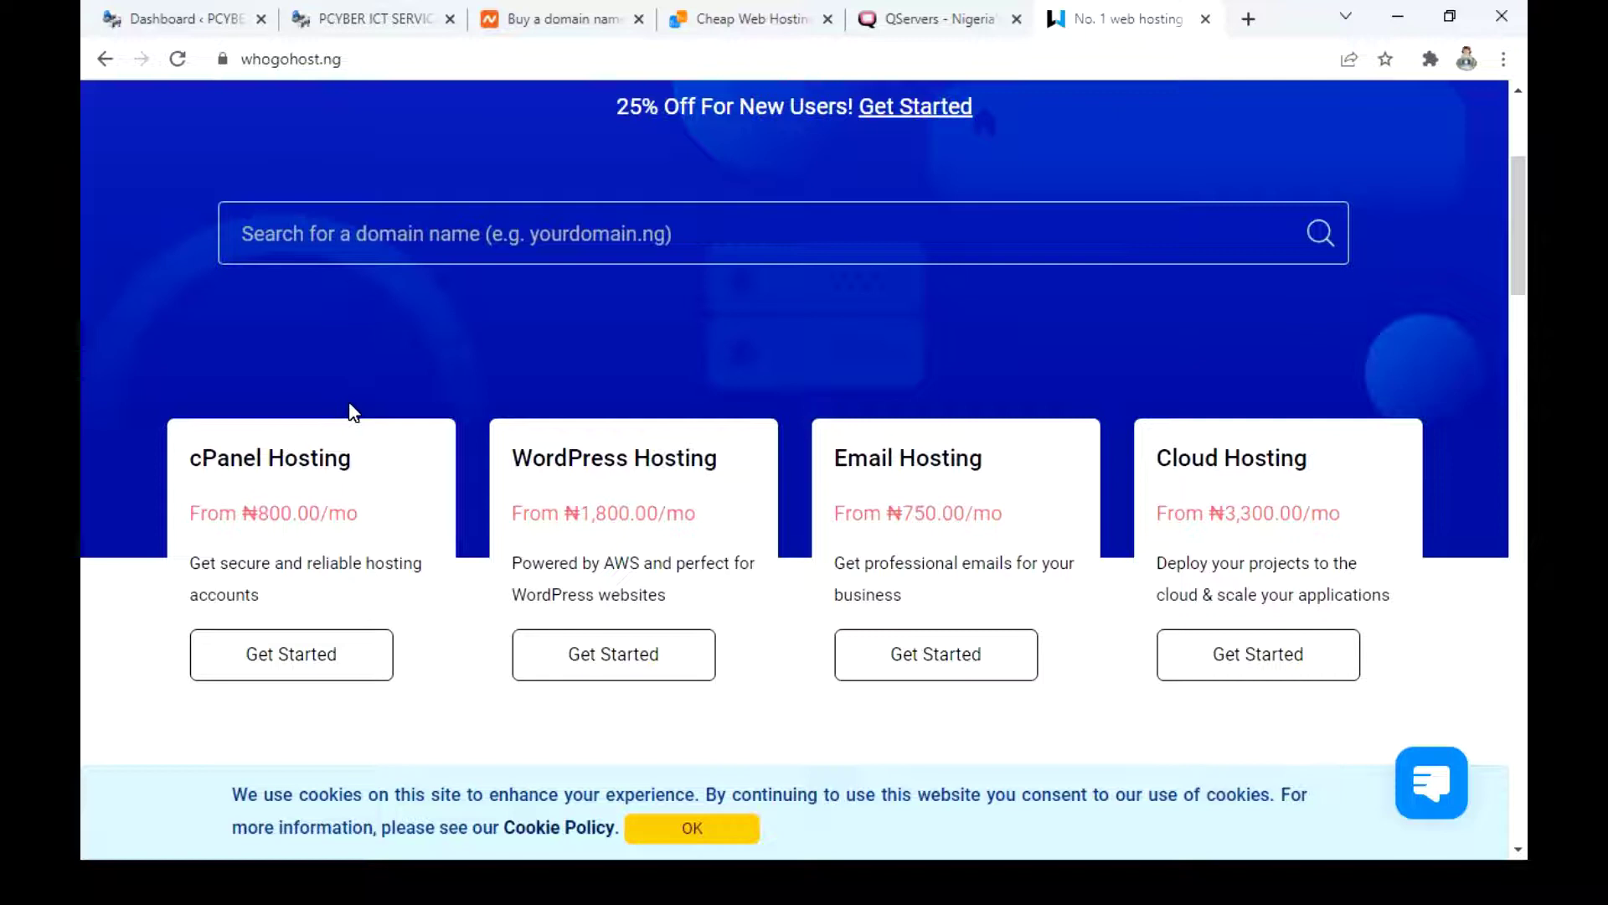
Return to the AfeesHost browser tab and load hosting.pcyber.com.ng in it
click(930, 21)
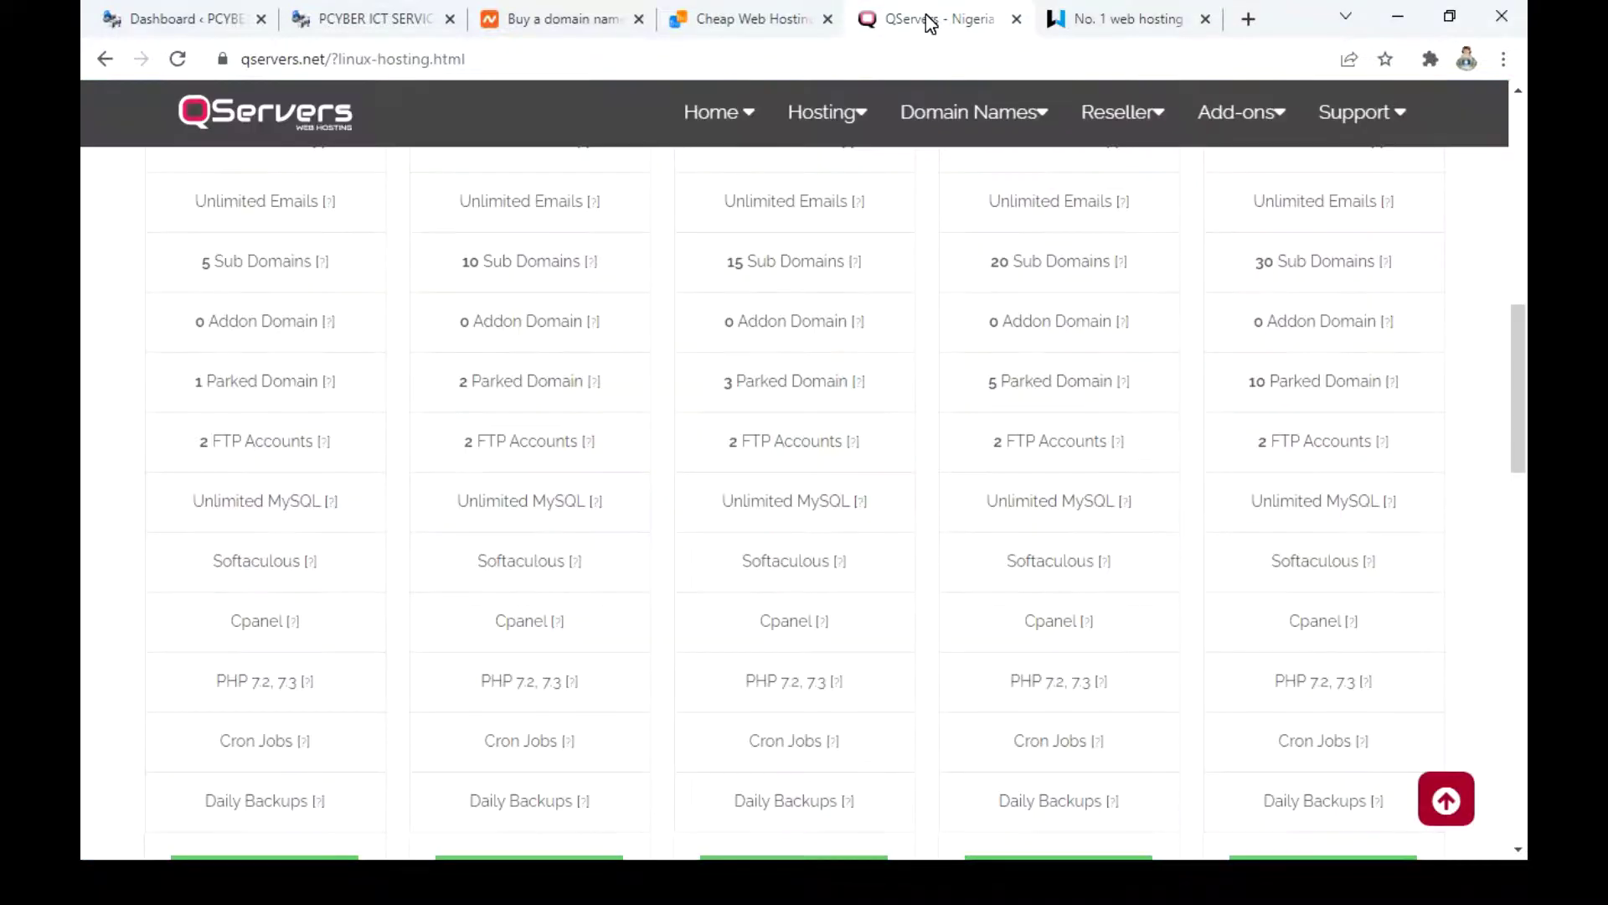
click(756, 18)
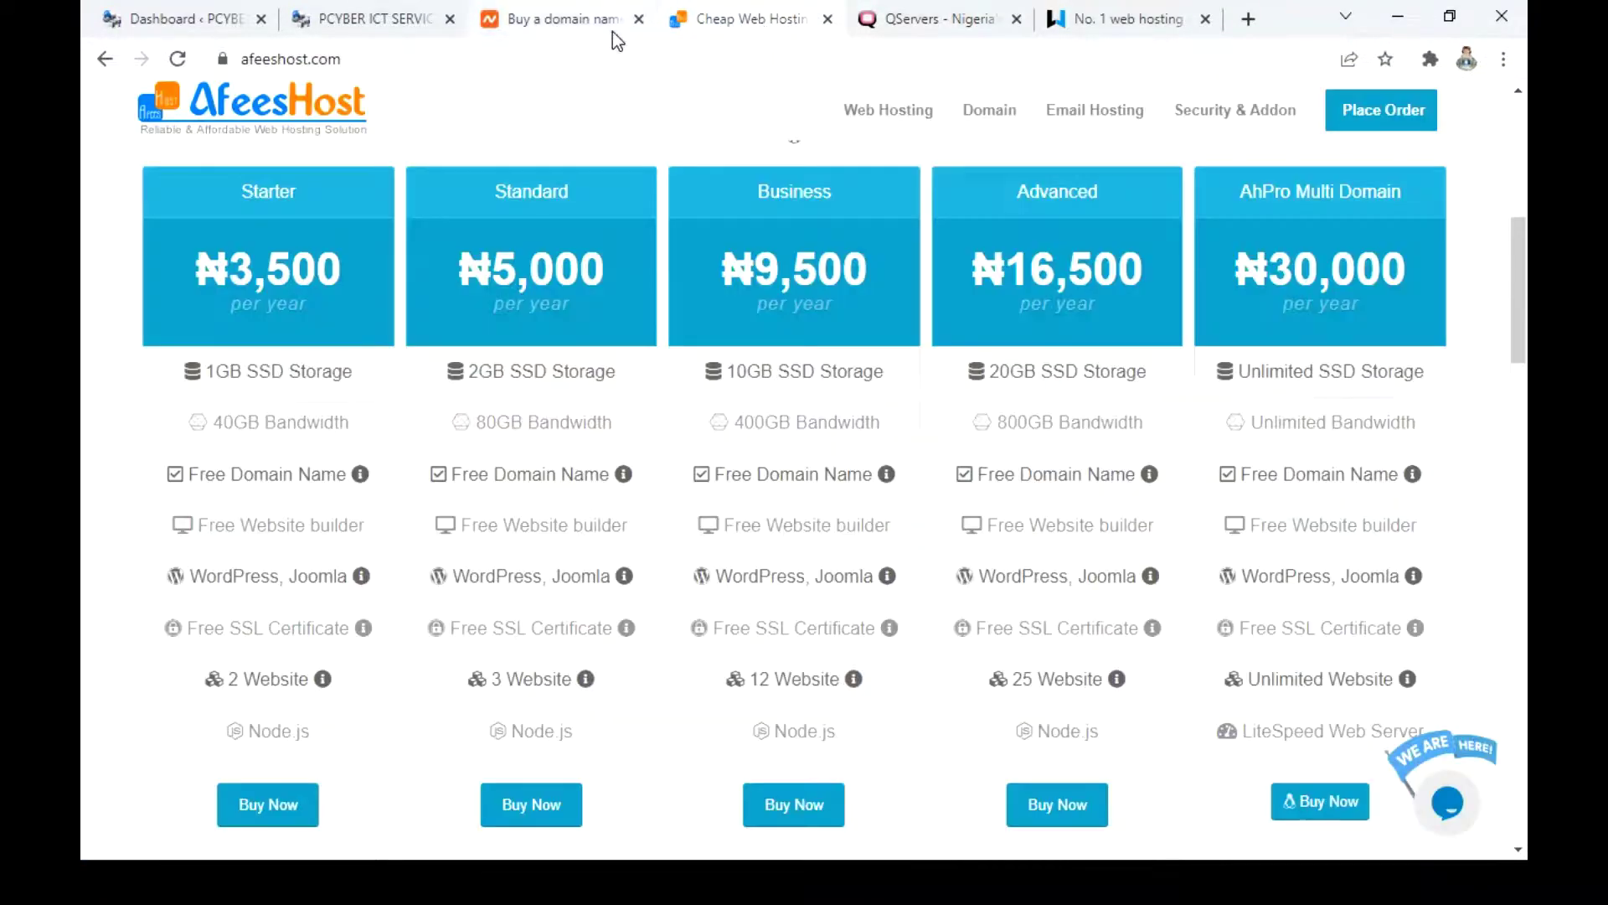
click(593, 71)
text(h)
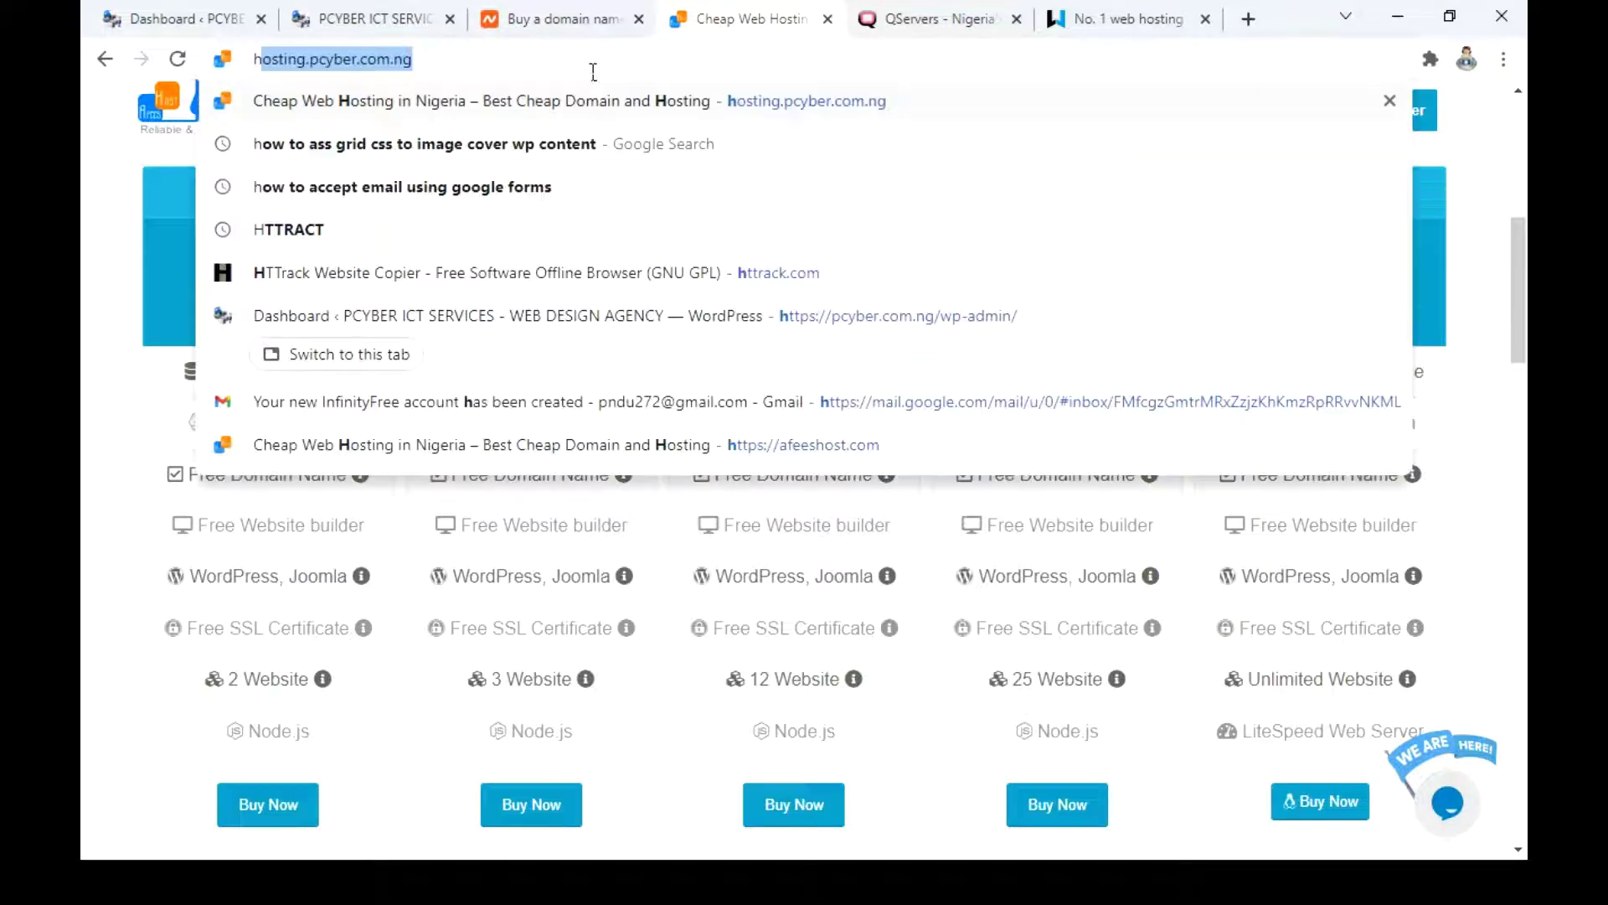
text(o)
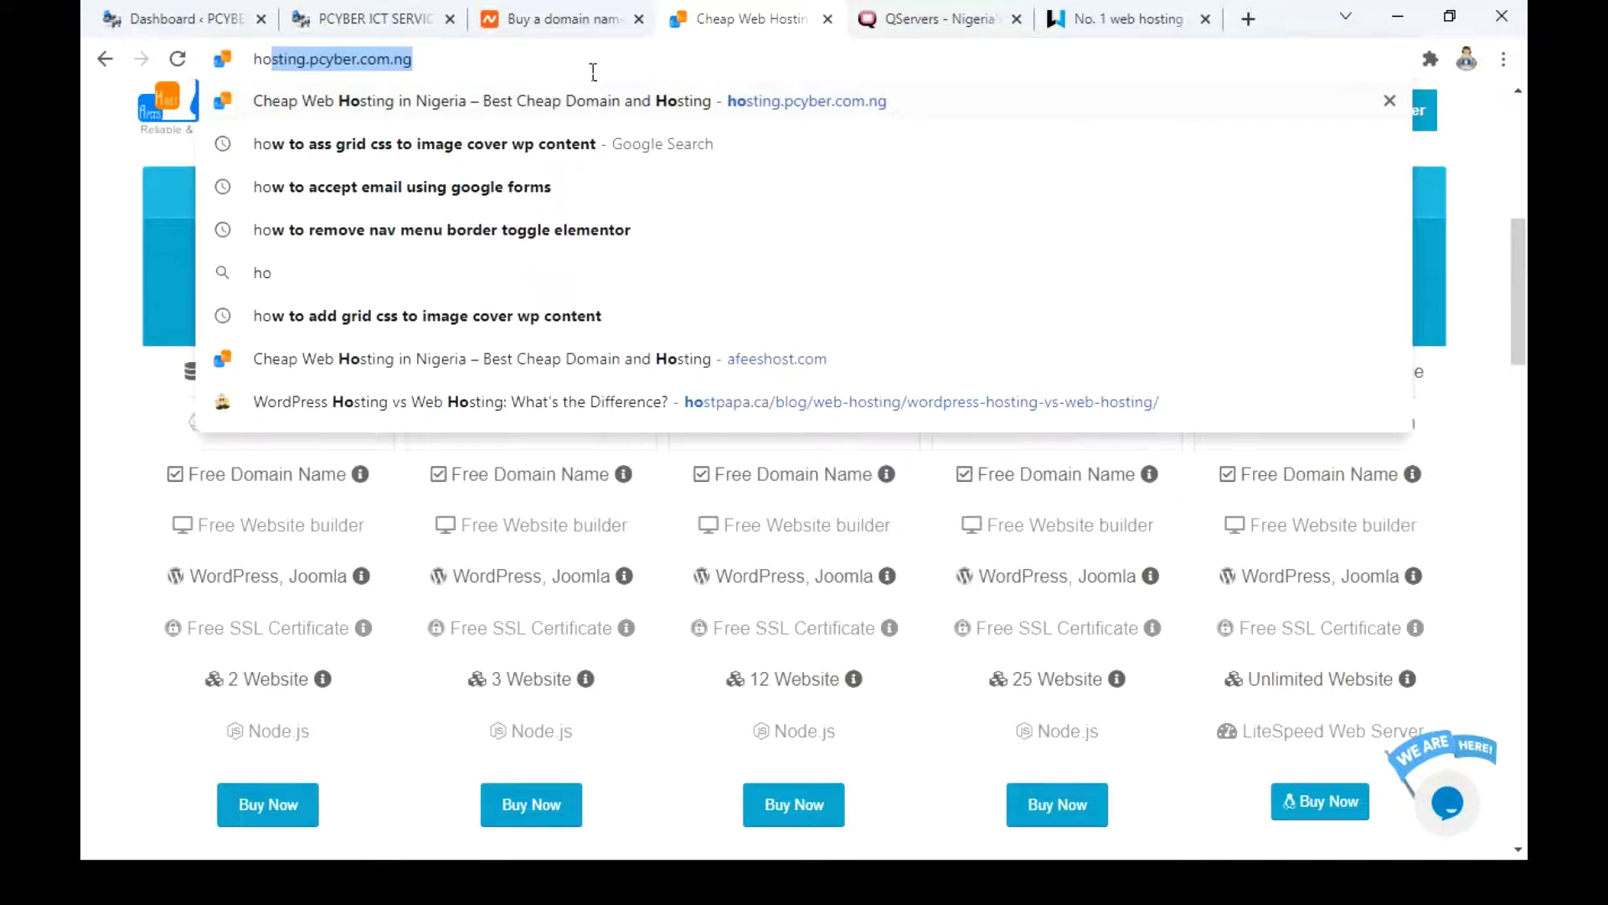
key(Right)
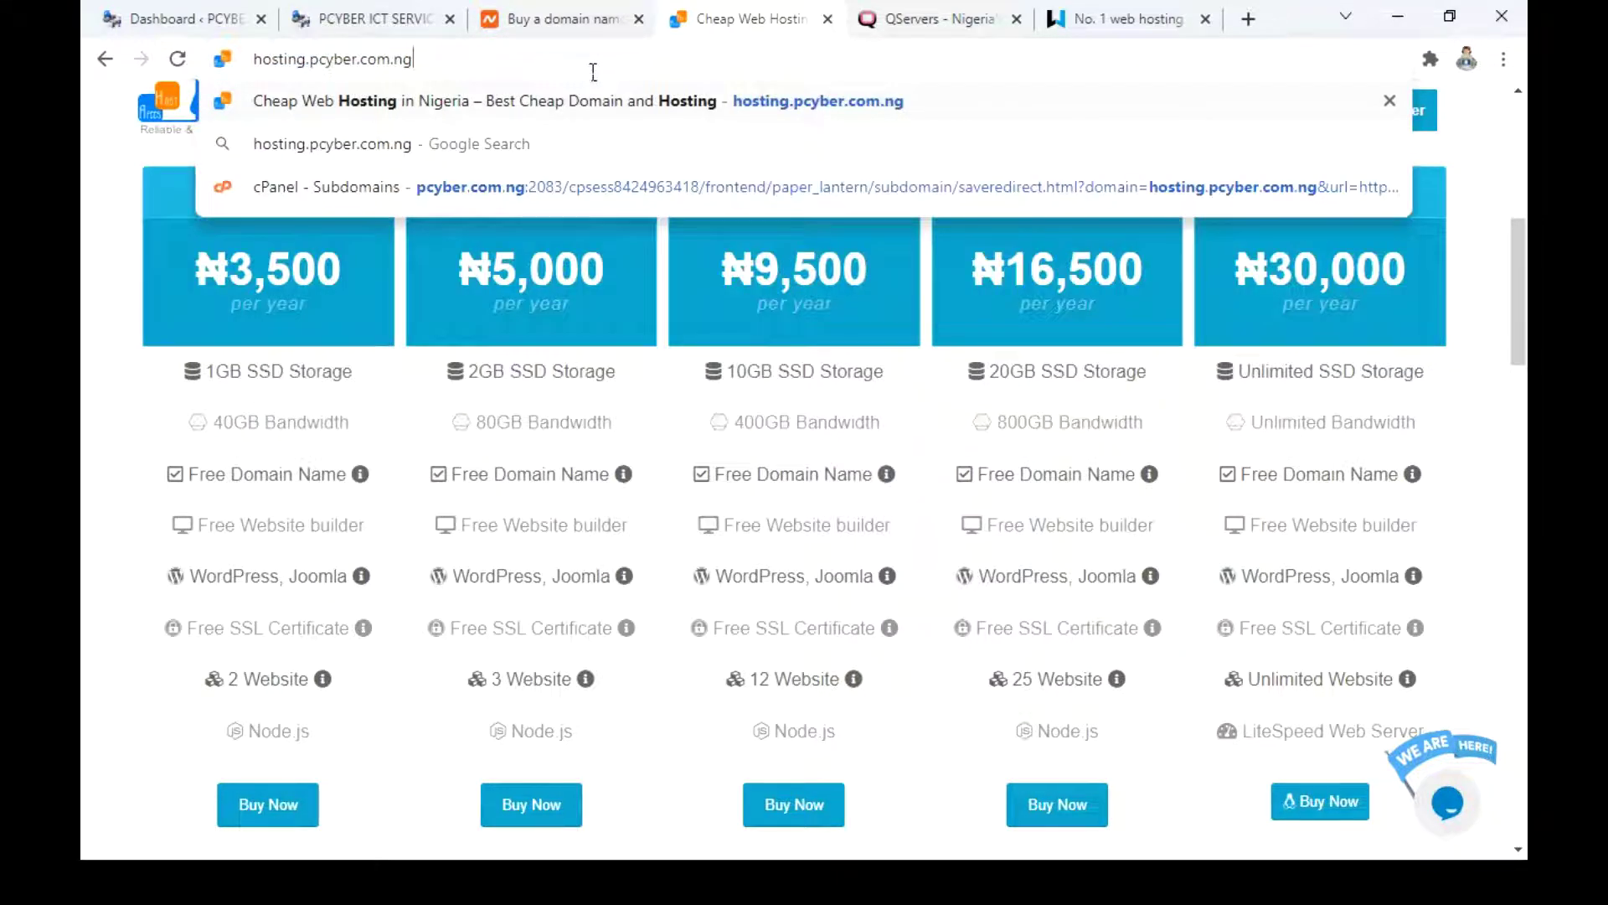
key(Return)
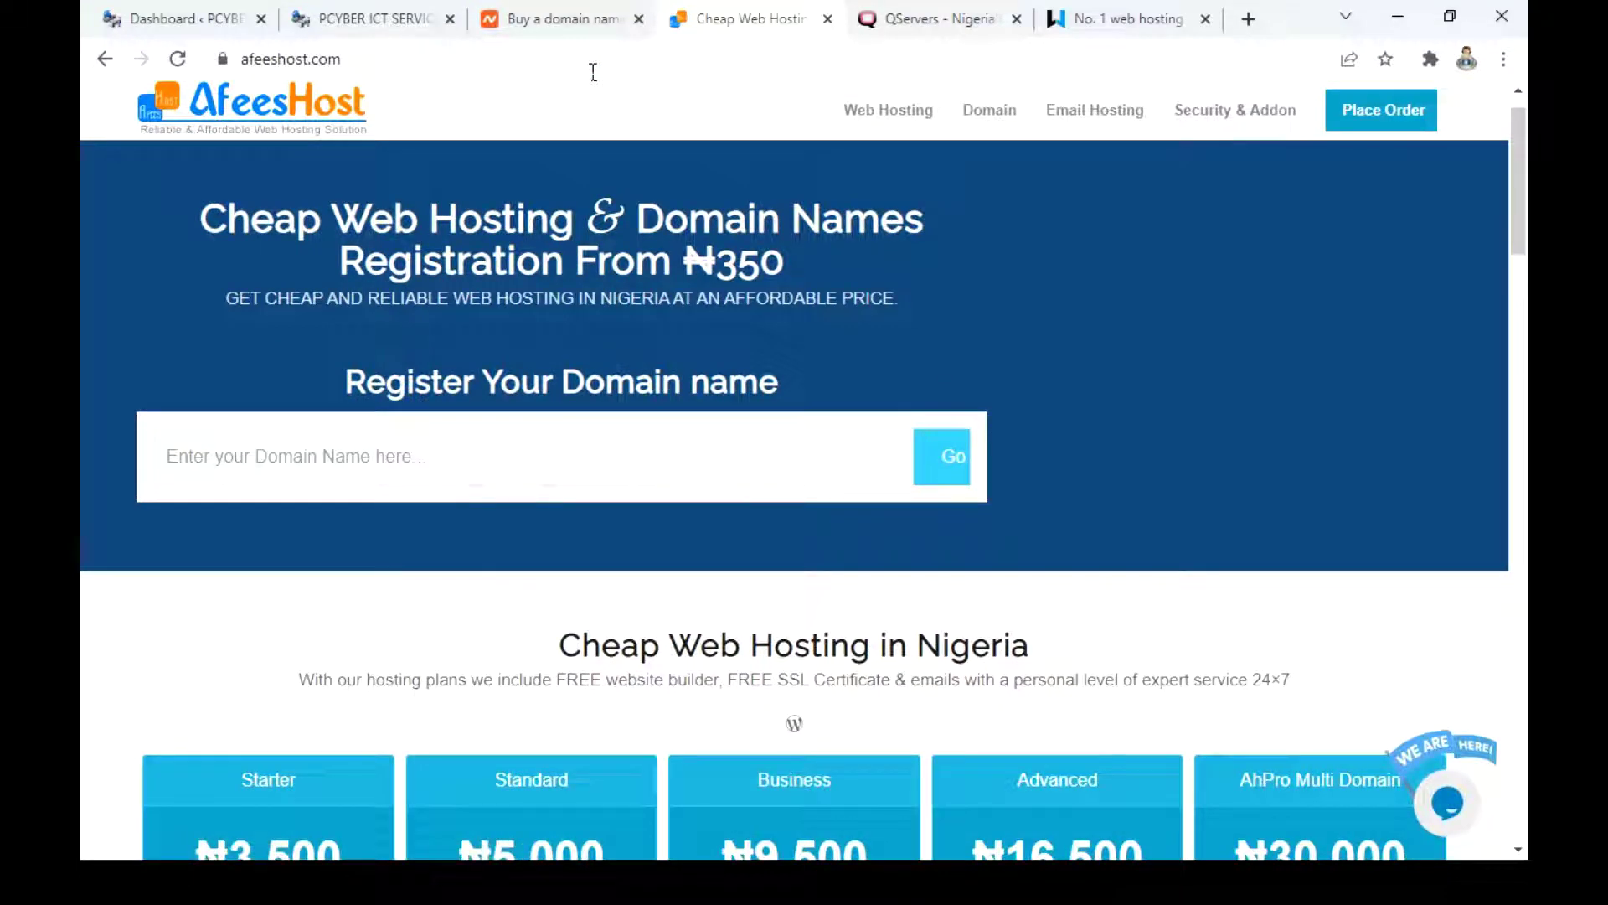
Examine the AfeesHost web hosting plans from Starter to AhPro Multi Domain, including yearly prices and features
scroll(594, 72, down, 2)
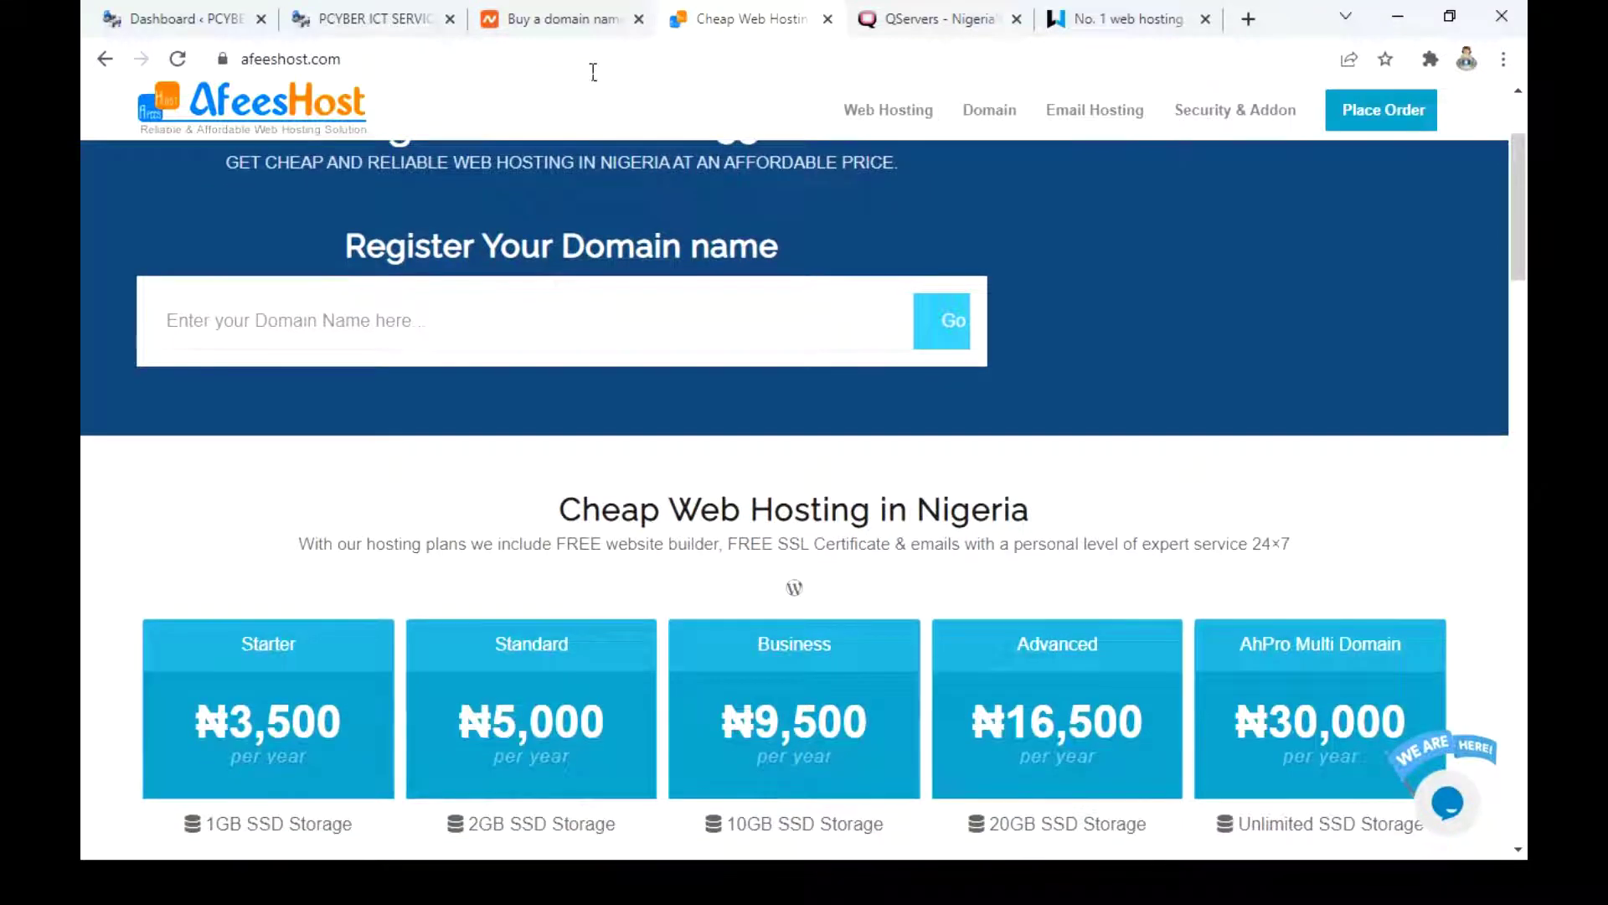
scroll(593, 72, down, 3)
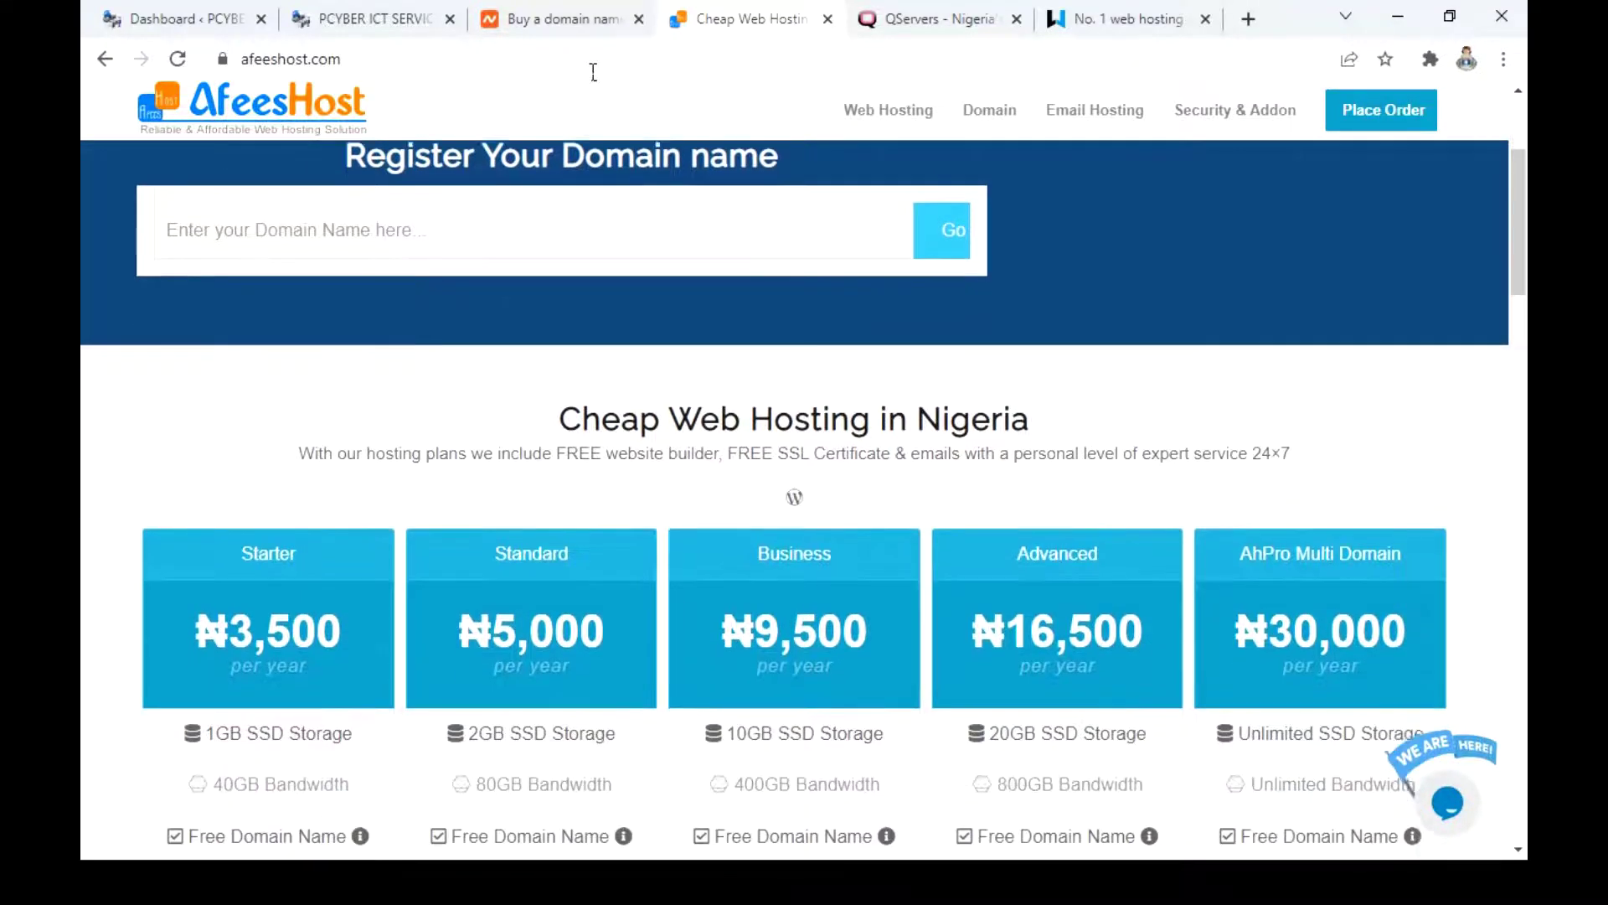
scroll(593, 72, down, 6)
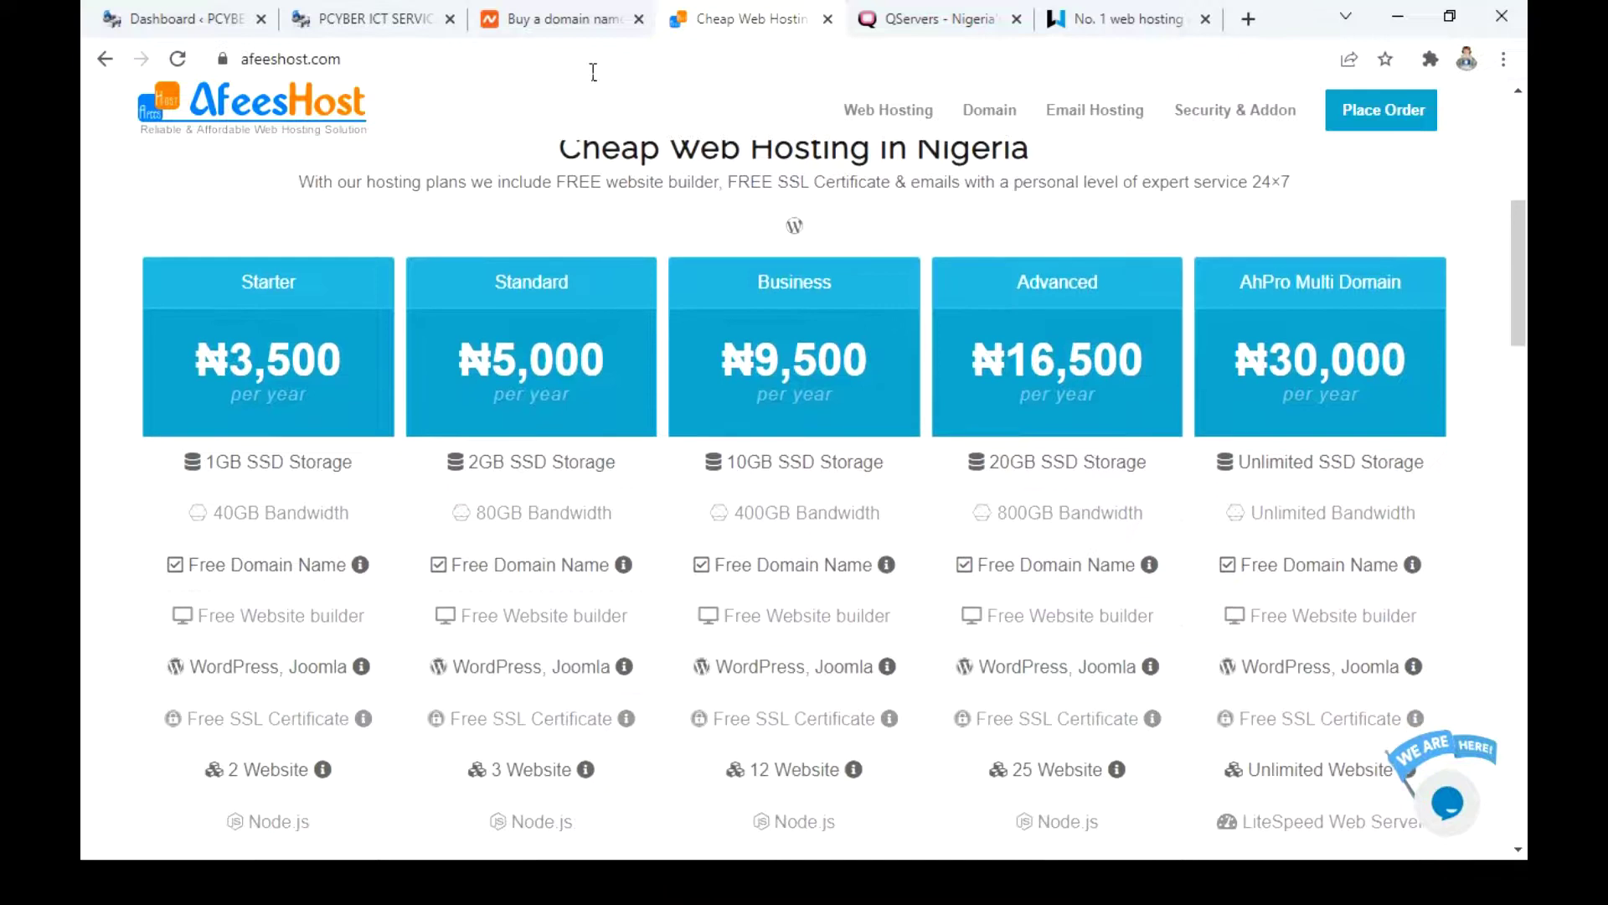
scroll(593, 73, up, 7)
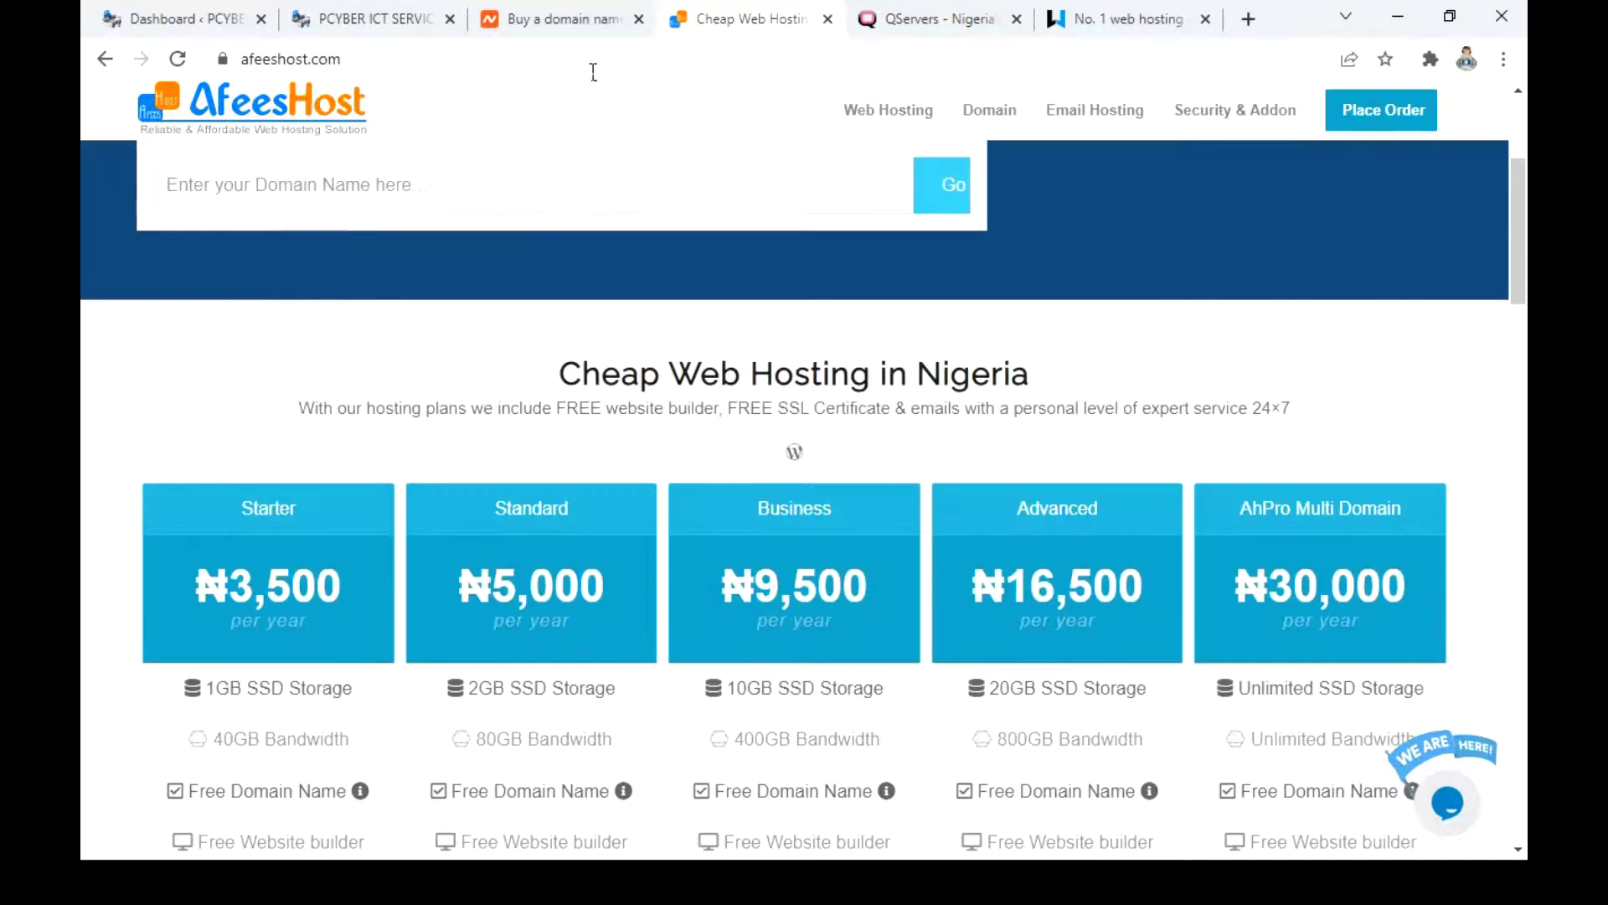
scroll(593, 72, down, 3)
scroll(594, 72, down, 4)
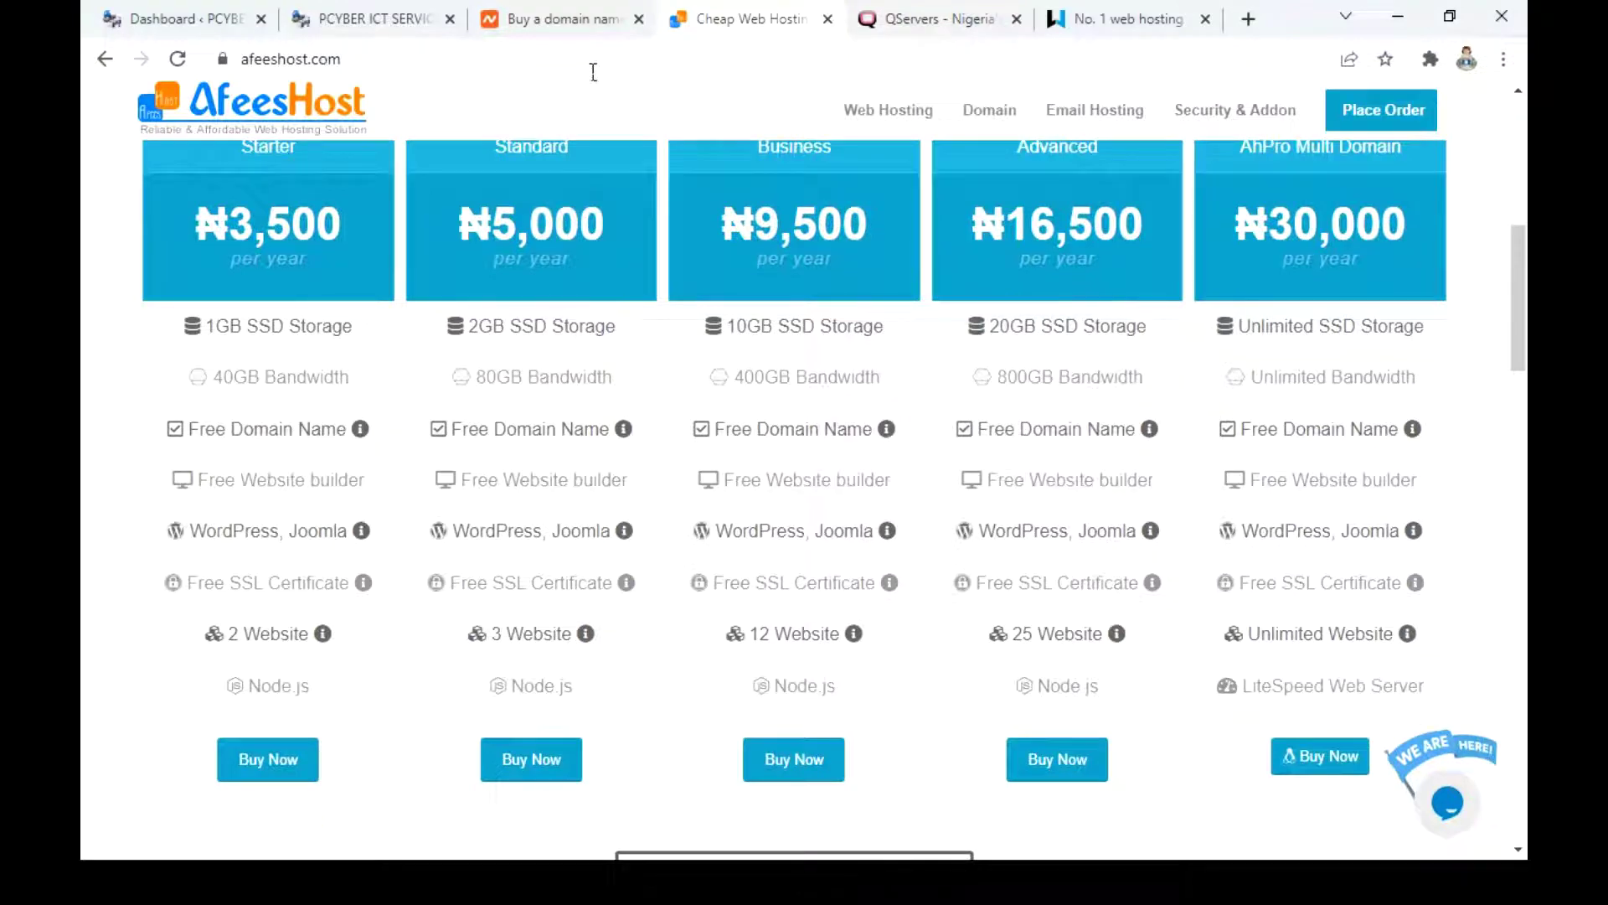
scroll(593, 72, up, 1)
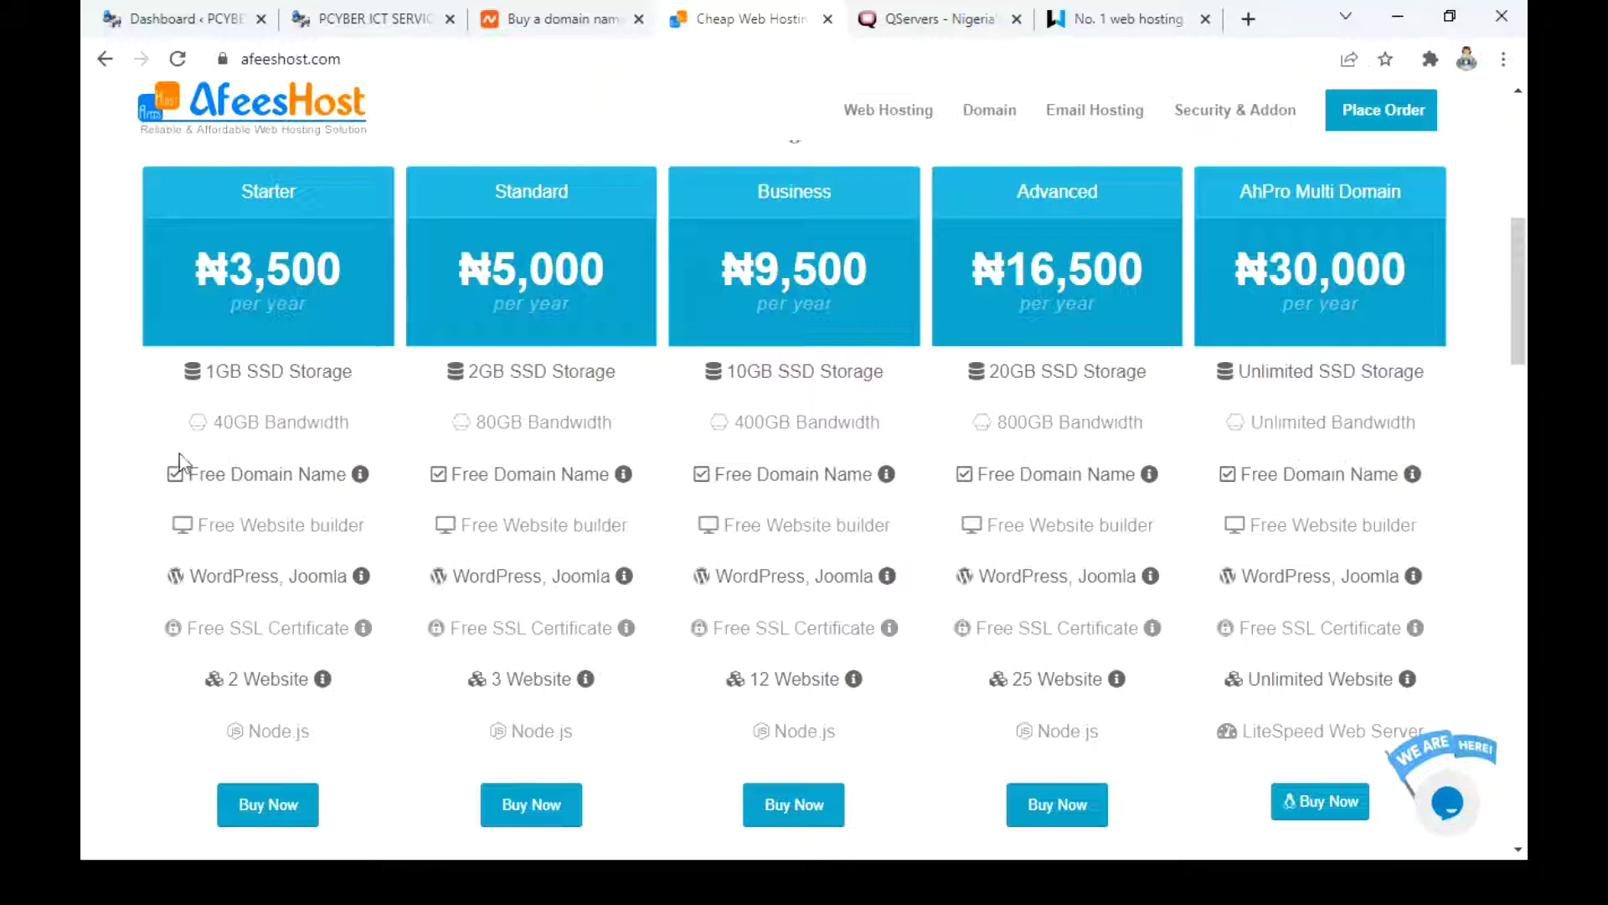
Start an order for the AfeesHost Starter plan and enter "pcyber" as the new domain name to register
click(281, 811)
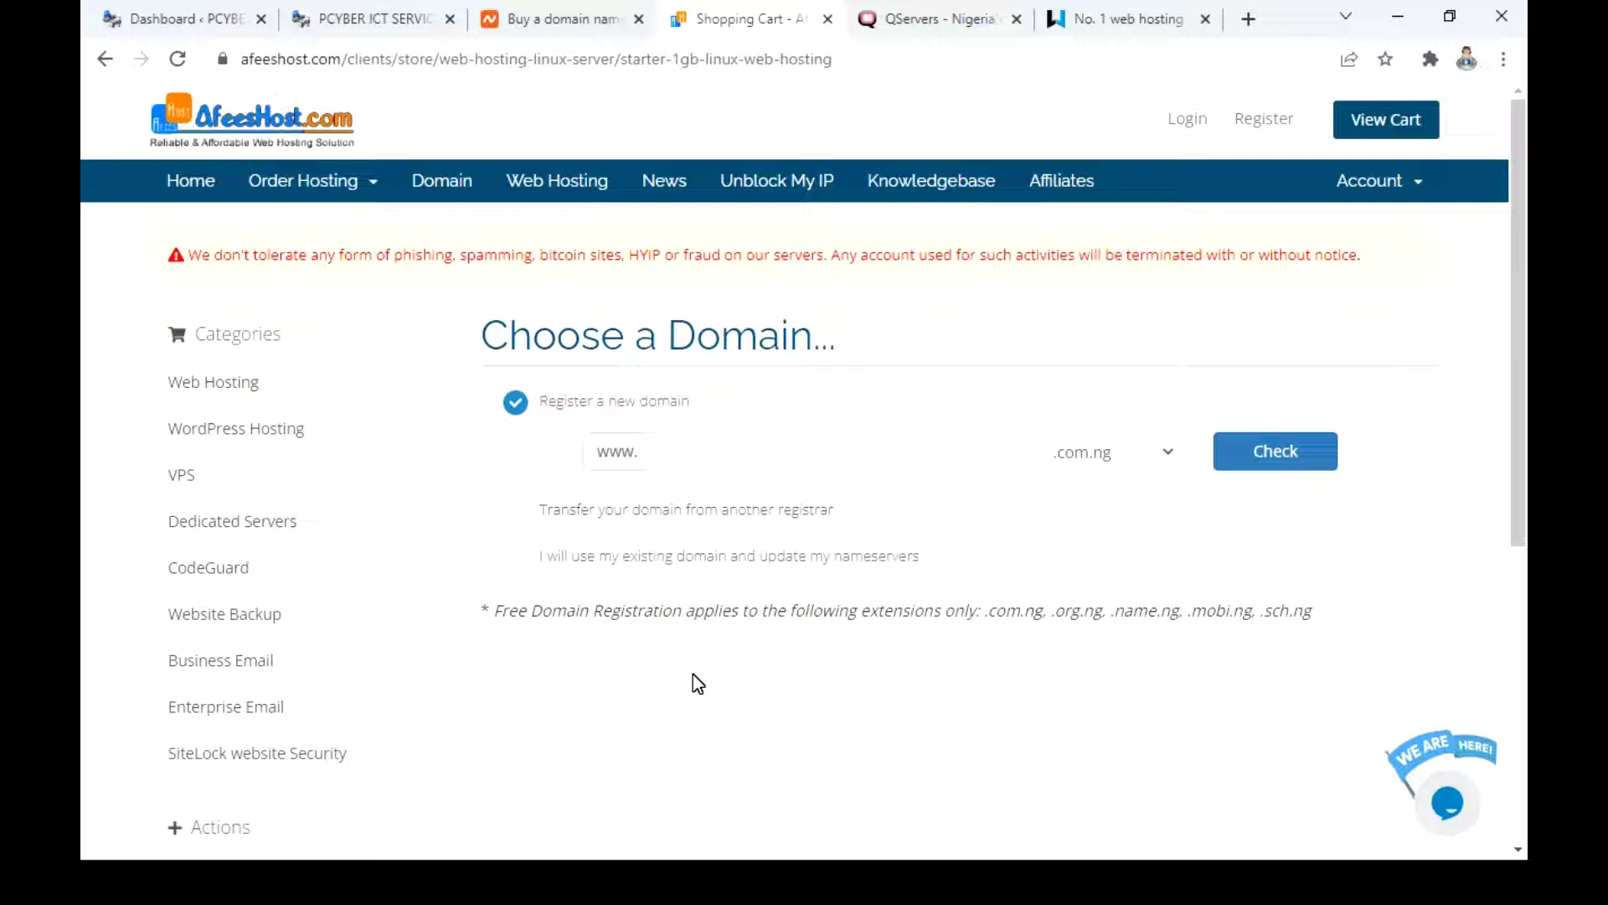
text(cyn)
key(BackSpace)
text(ber)
key(BackSpace)
key(BackSpace)
key(BackSpace)
key(BackSpace)
key(BackSpace)
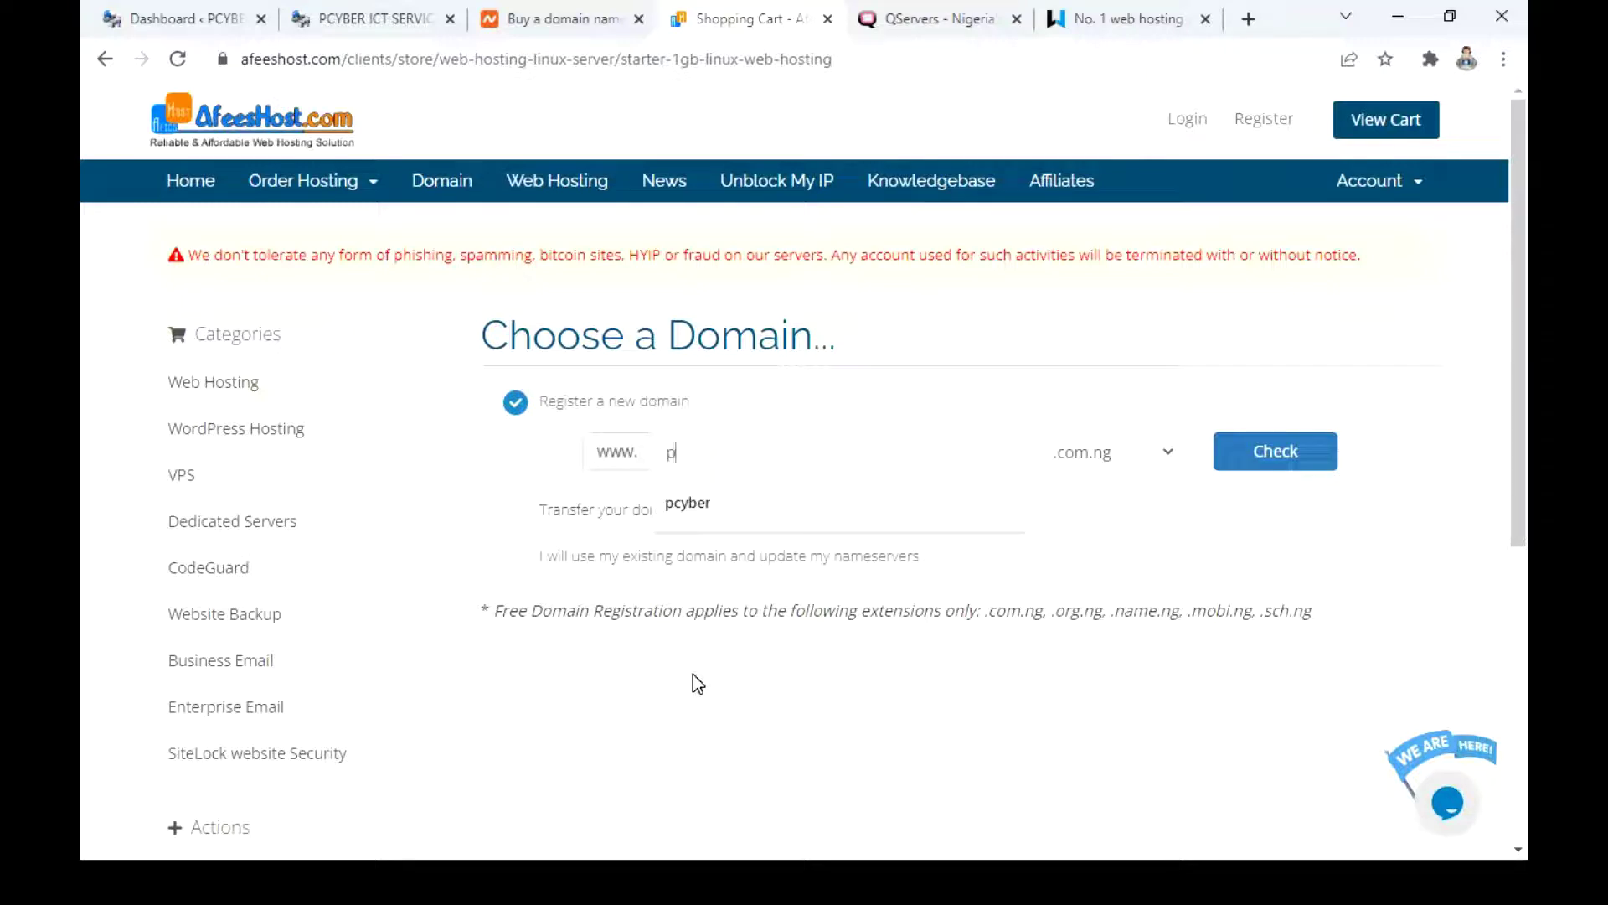
key(BackSpace)
text(pcyber)
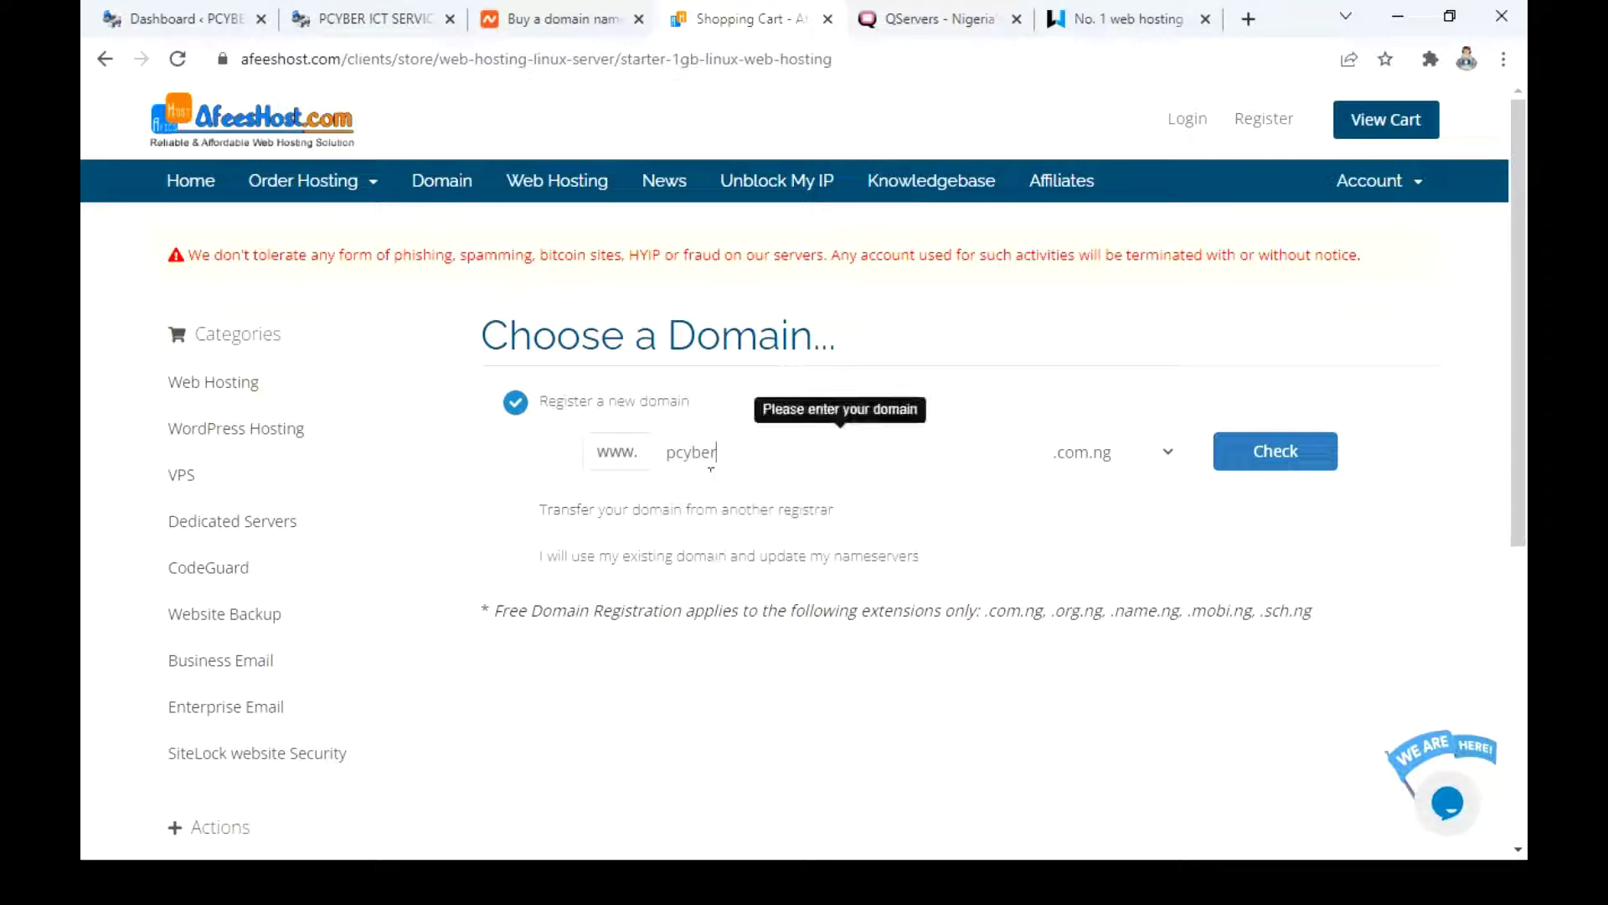
Look through the available domain extensions, keep .com.ng and check the availability of pcyber.com.ng
click(1110, 469)
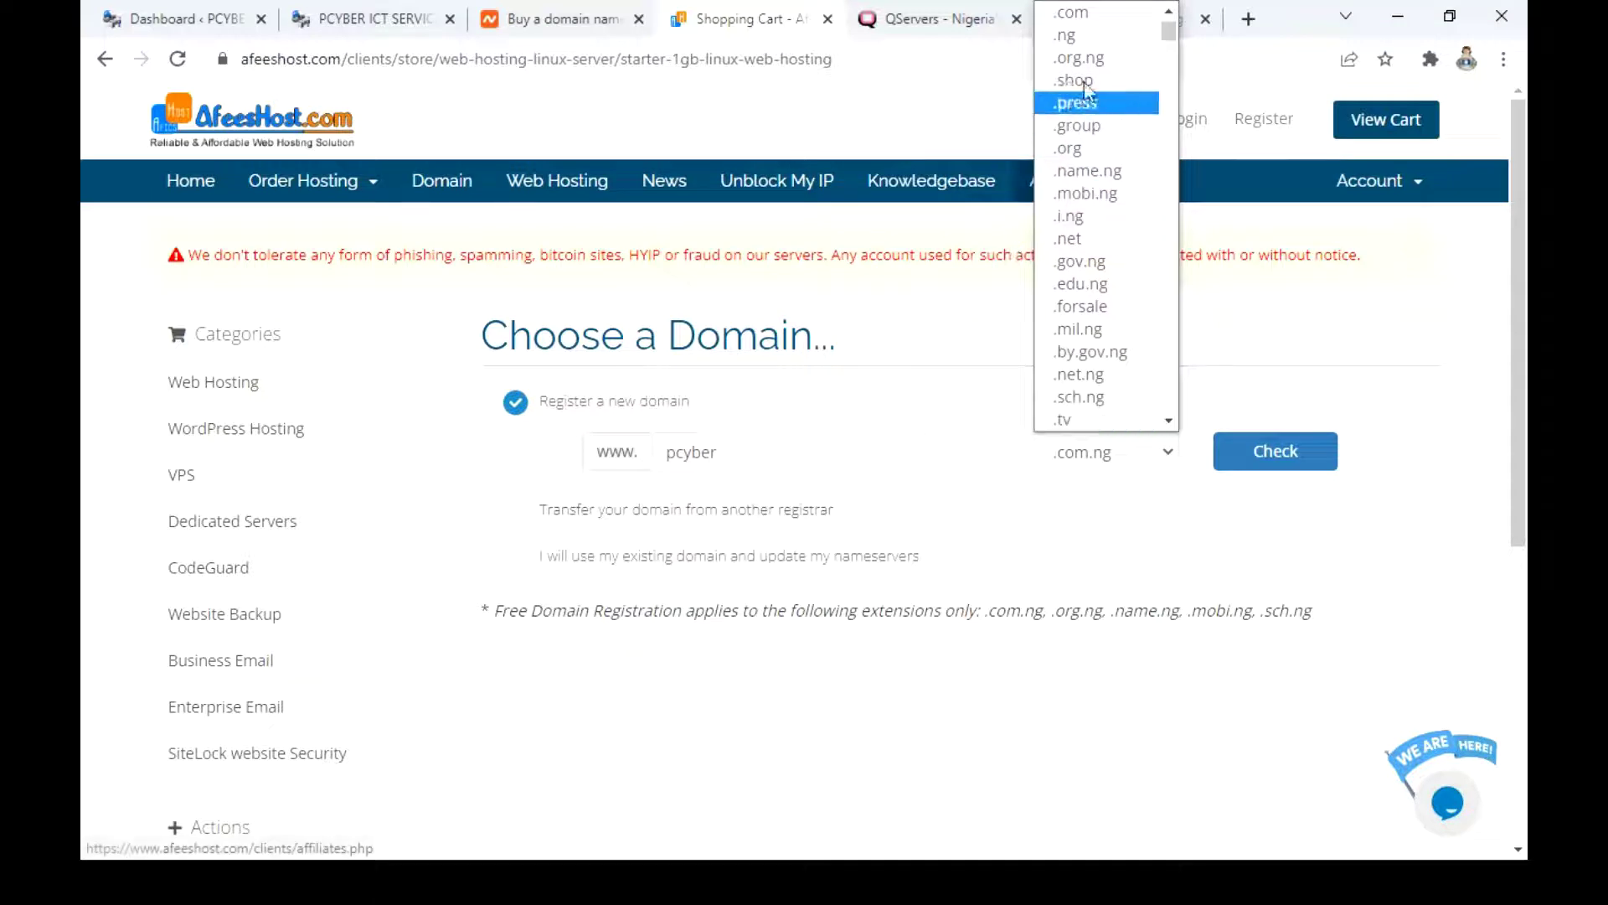
click(900, 421)
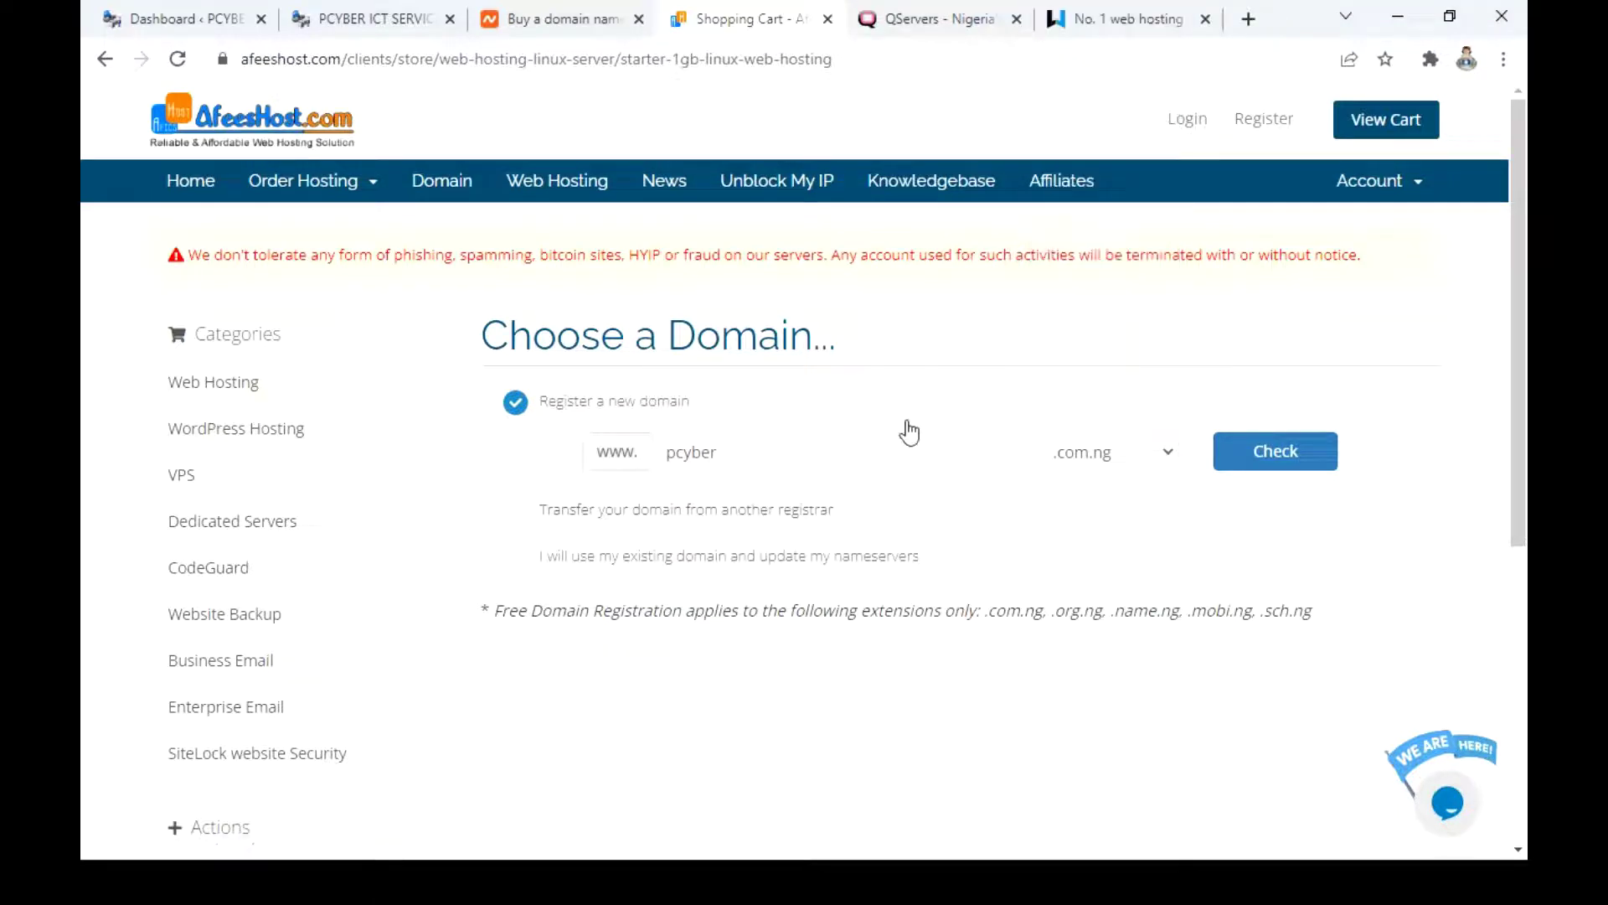
click(1087, 460)
click(969, 399)
click(1256, 460)
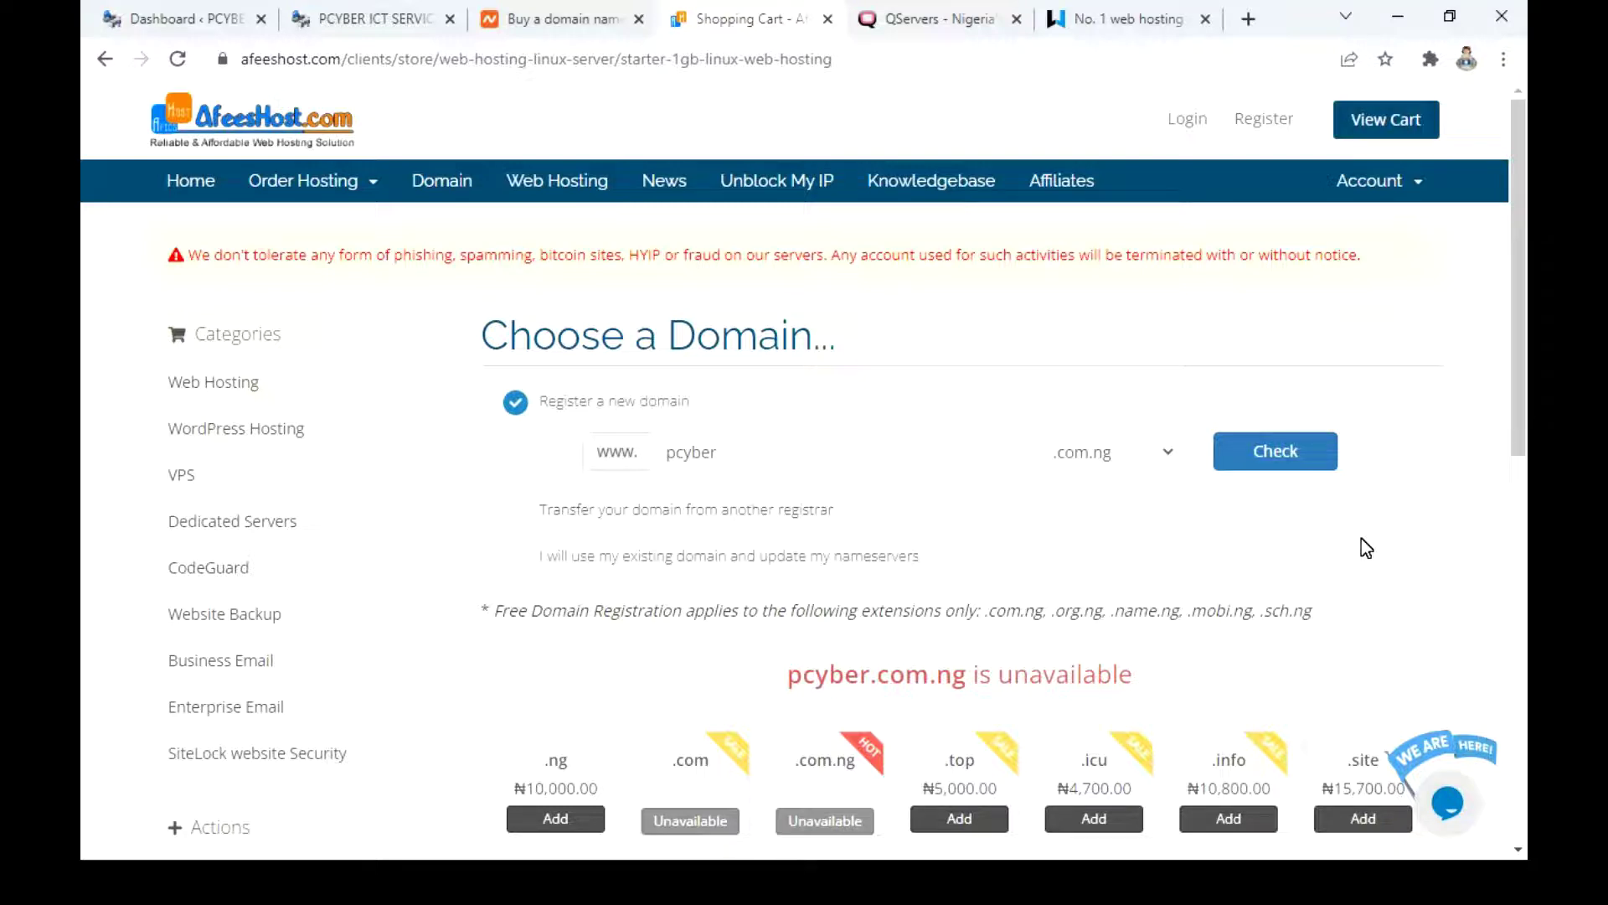
Load namecheckr.com in the QServers browser tab and activate its brand name search field
double_click(707, 453)
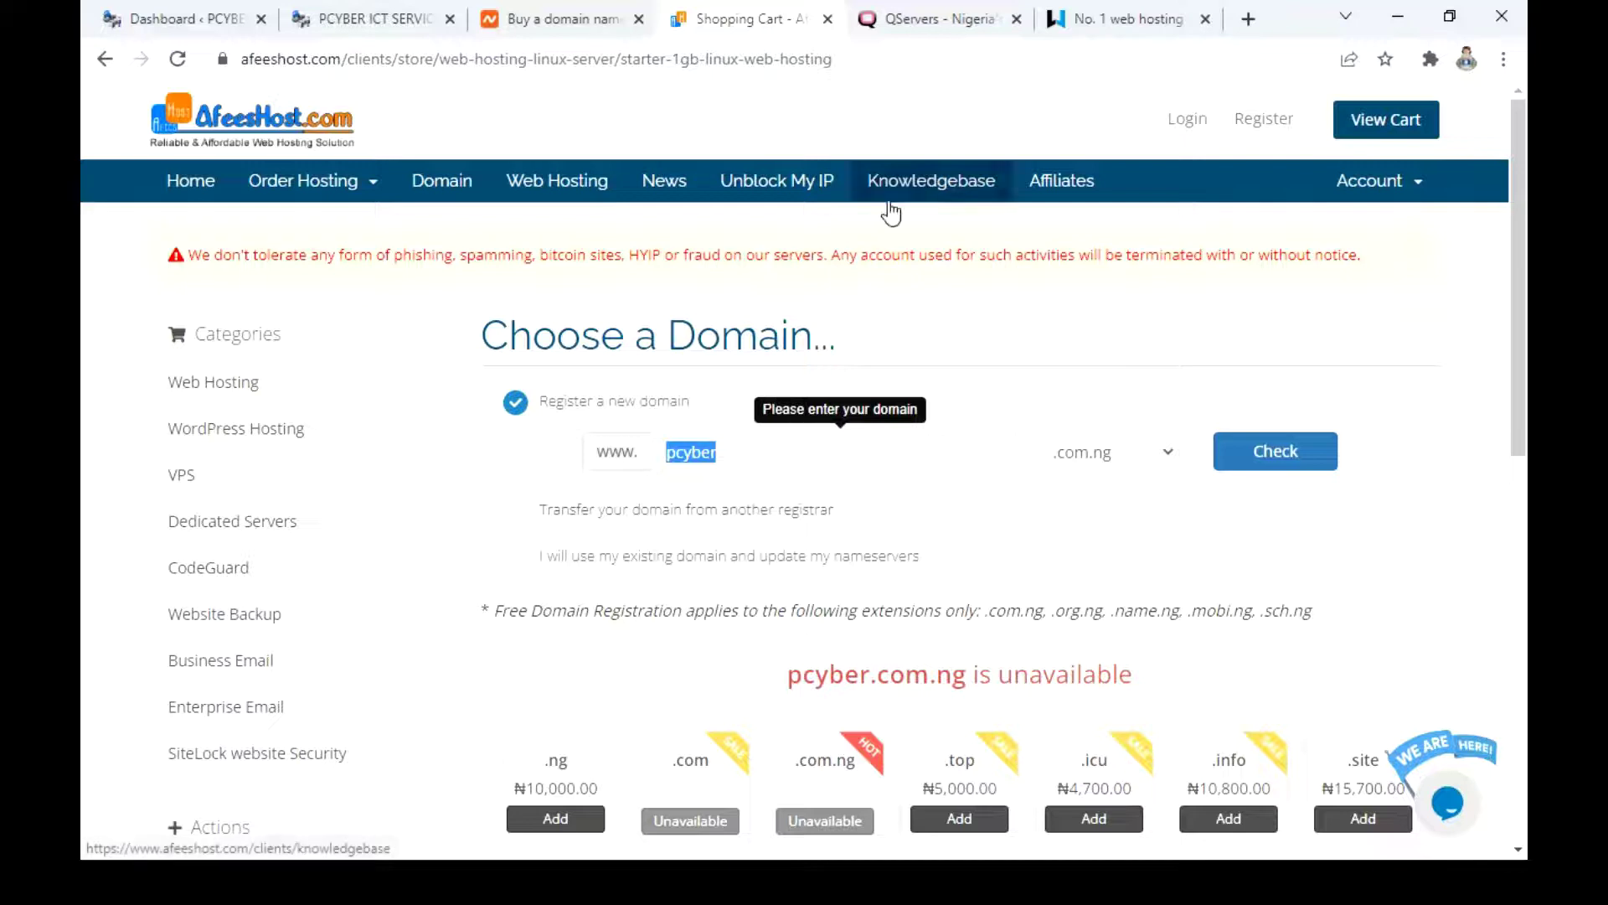
click(909, 32)
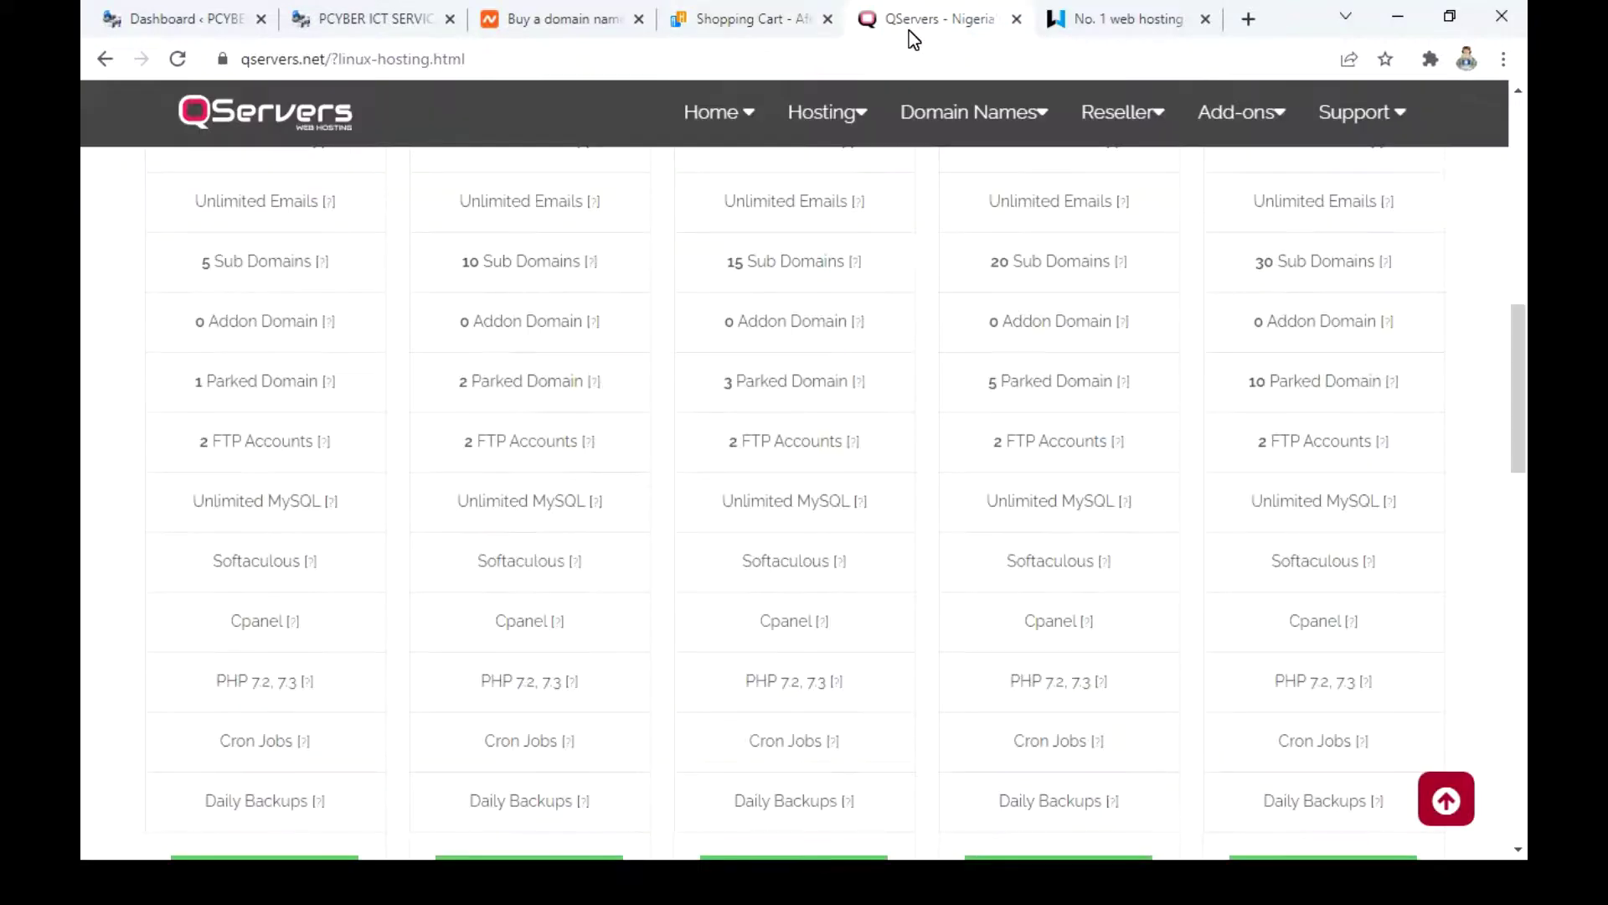
click(820, 72)
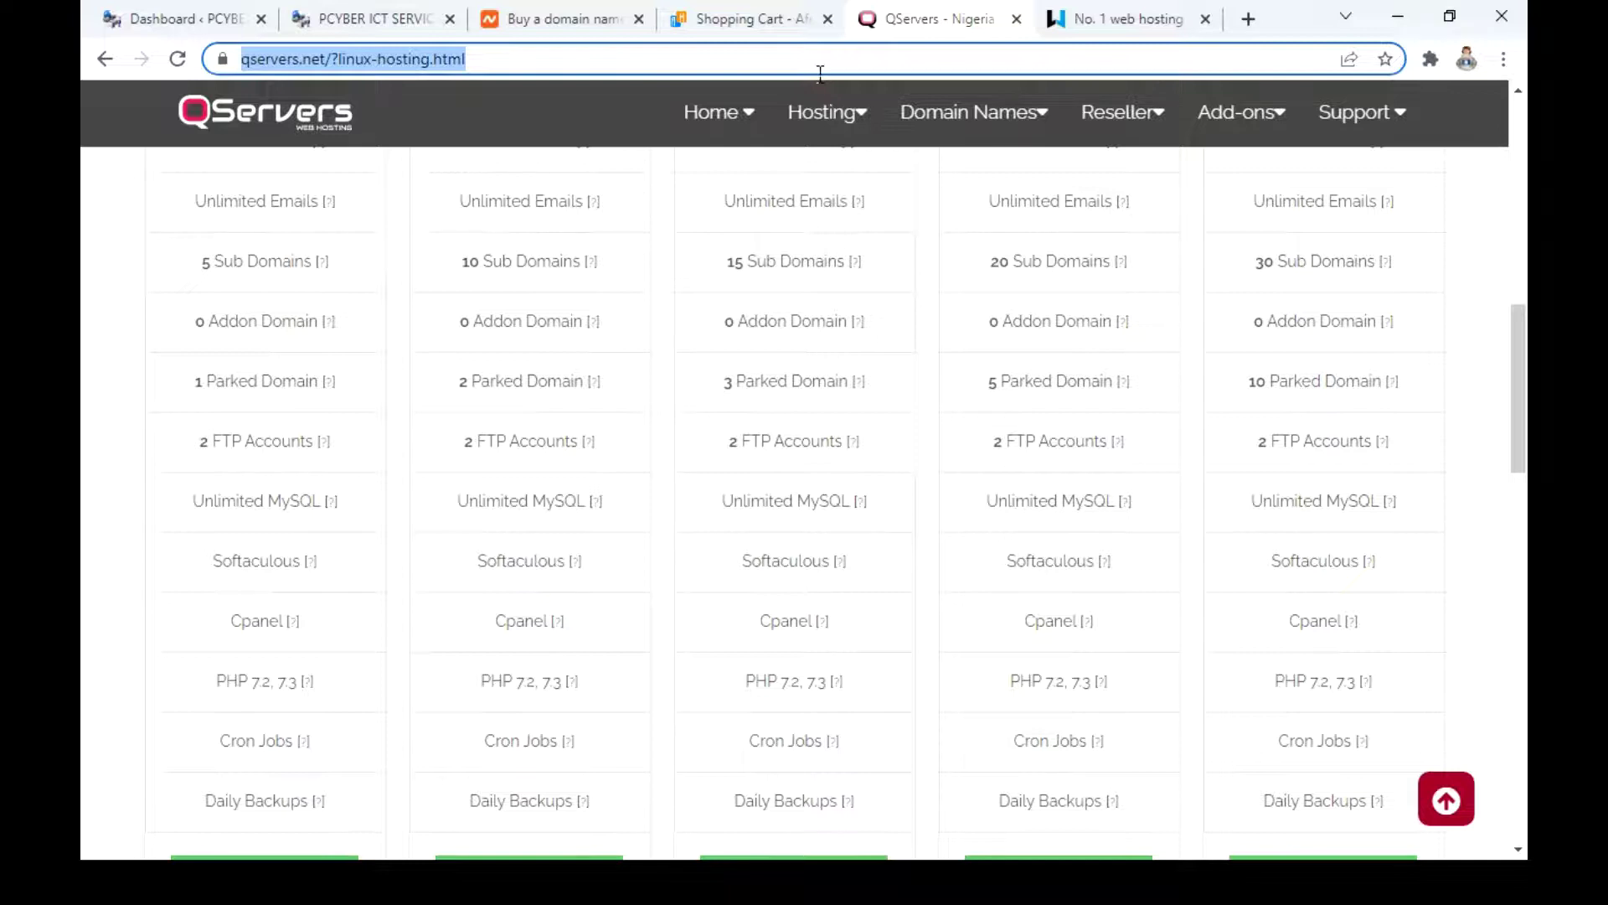
text(na)
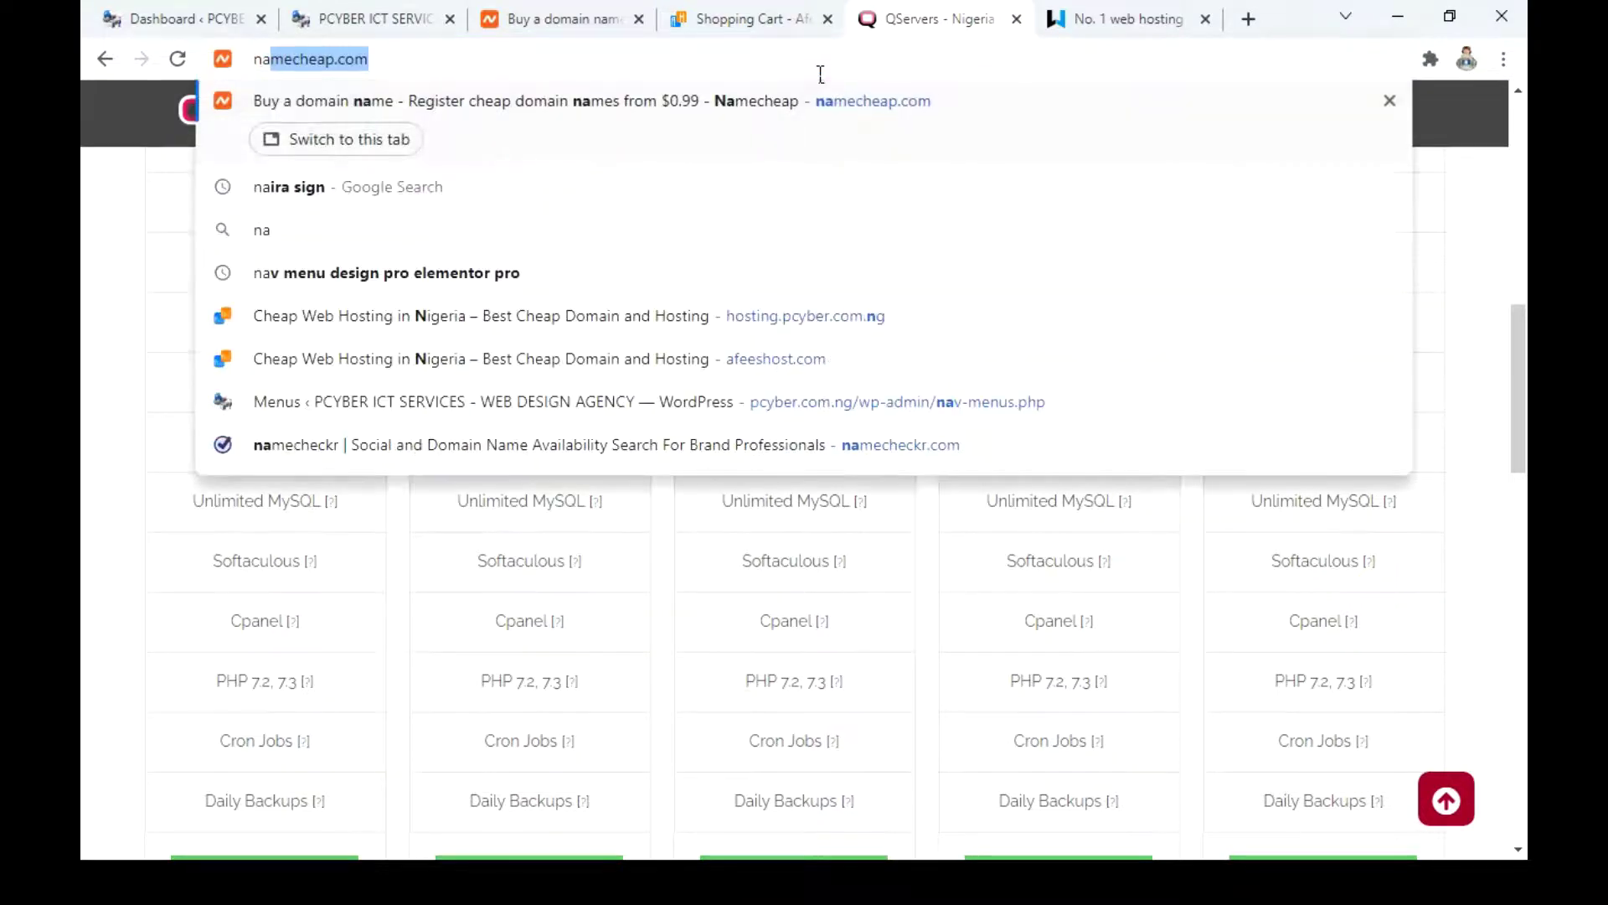
text(mech)
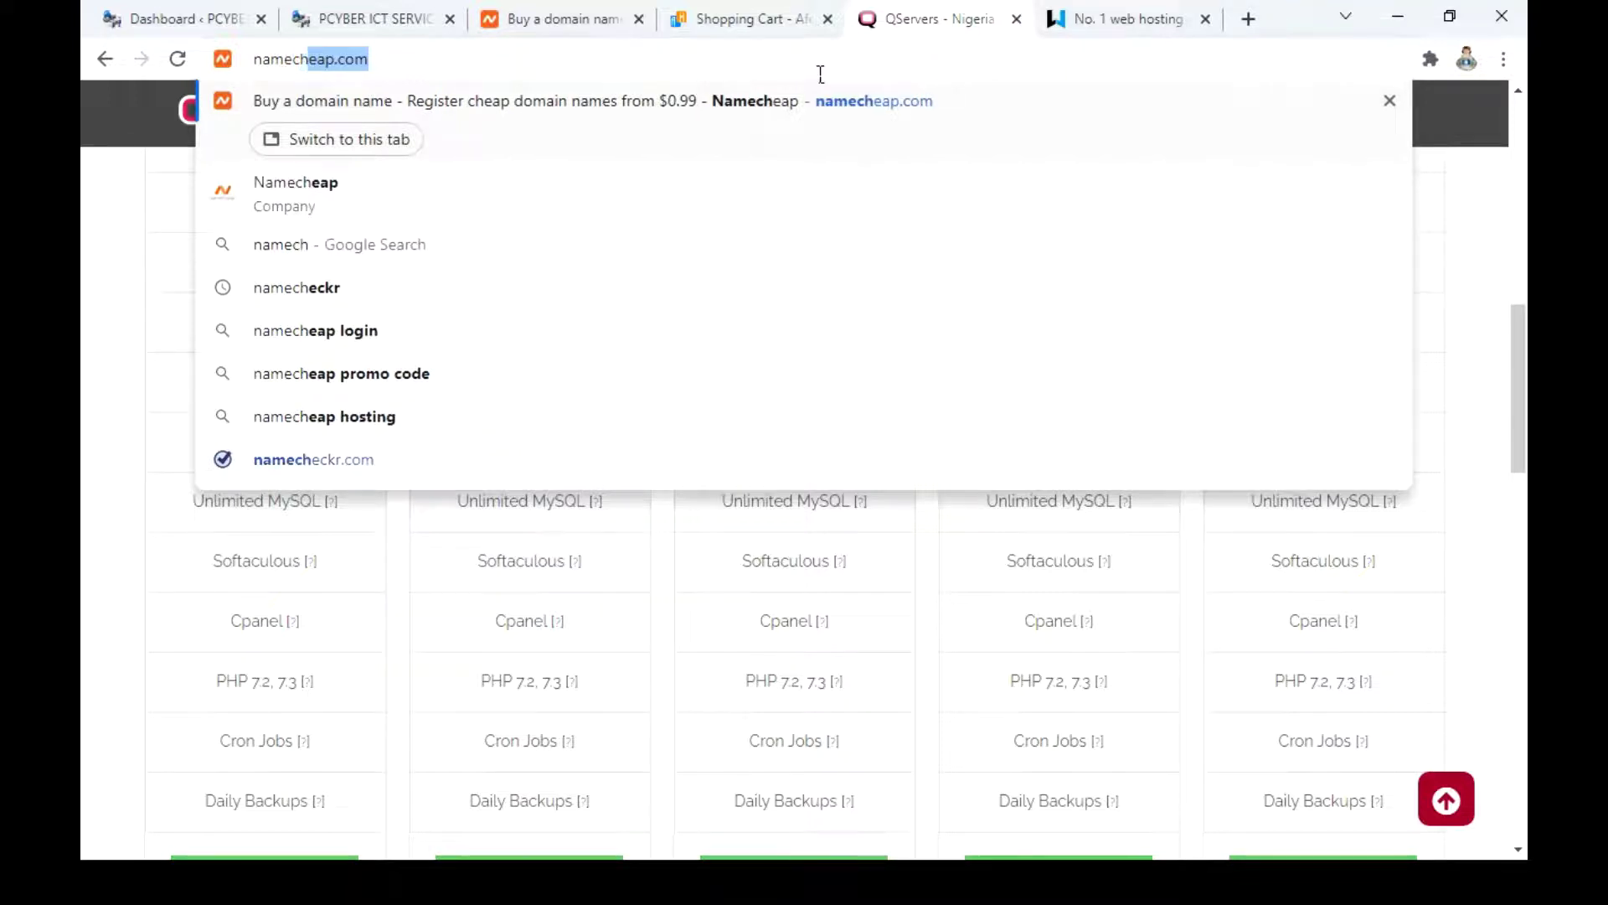
key(BackSpace)
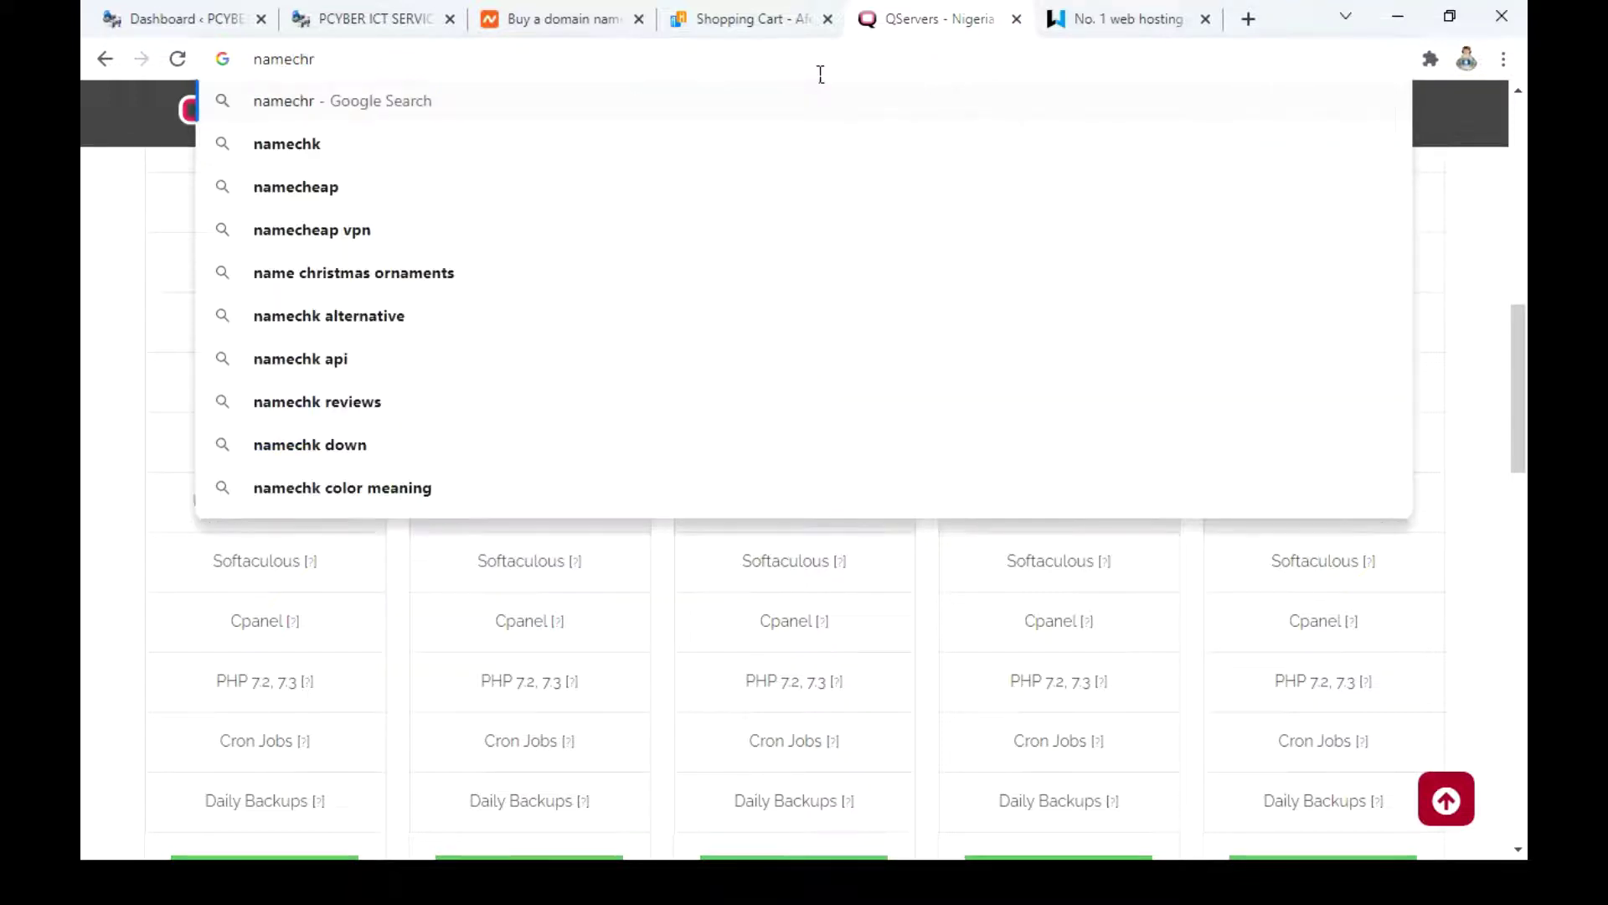
text(e)
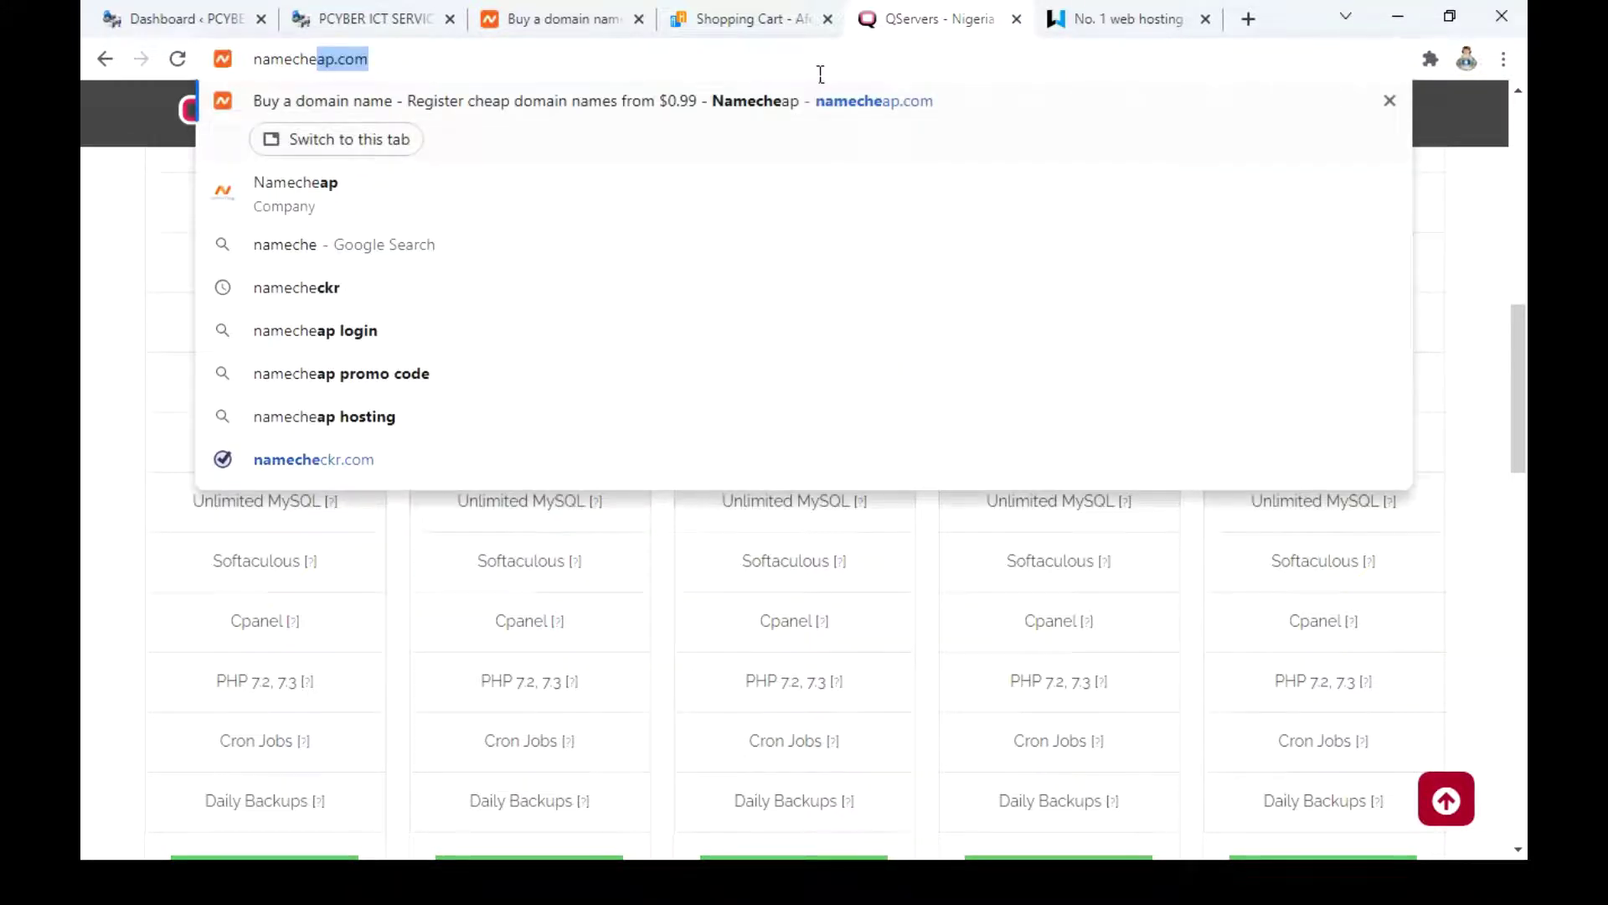
text(ckr)
key(BackSpace)
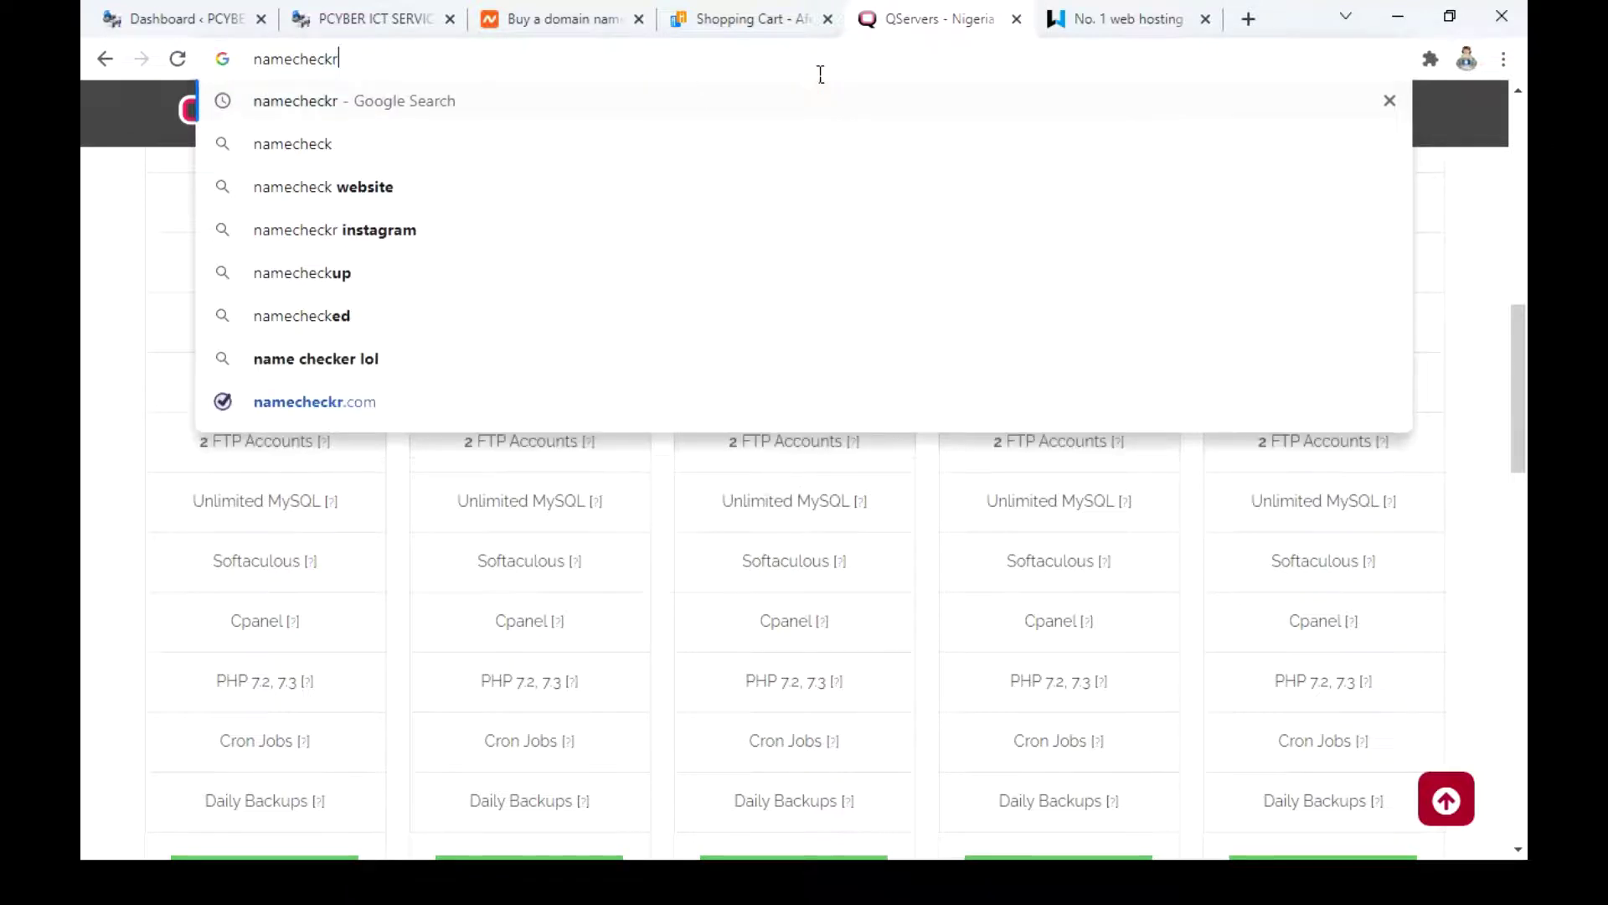
text(.com)
key(Return)
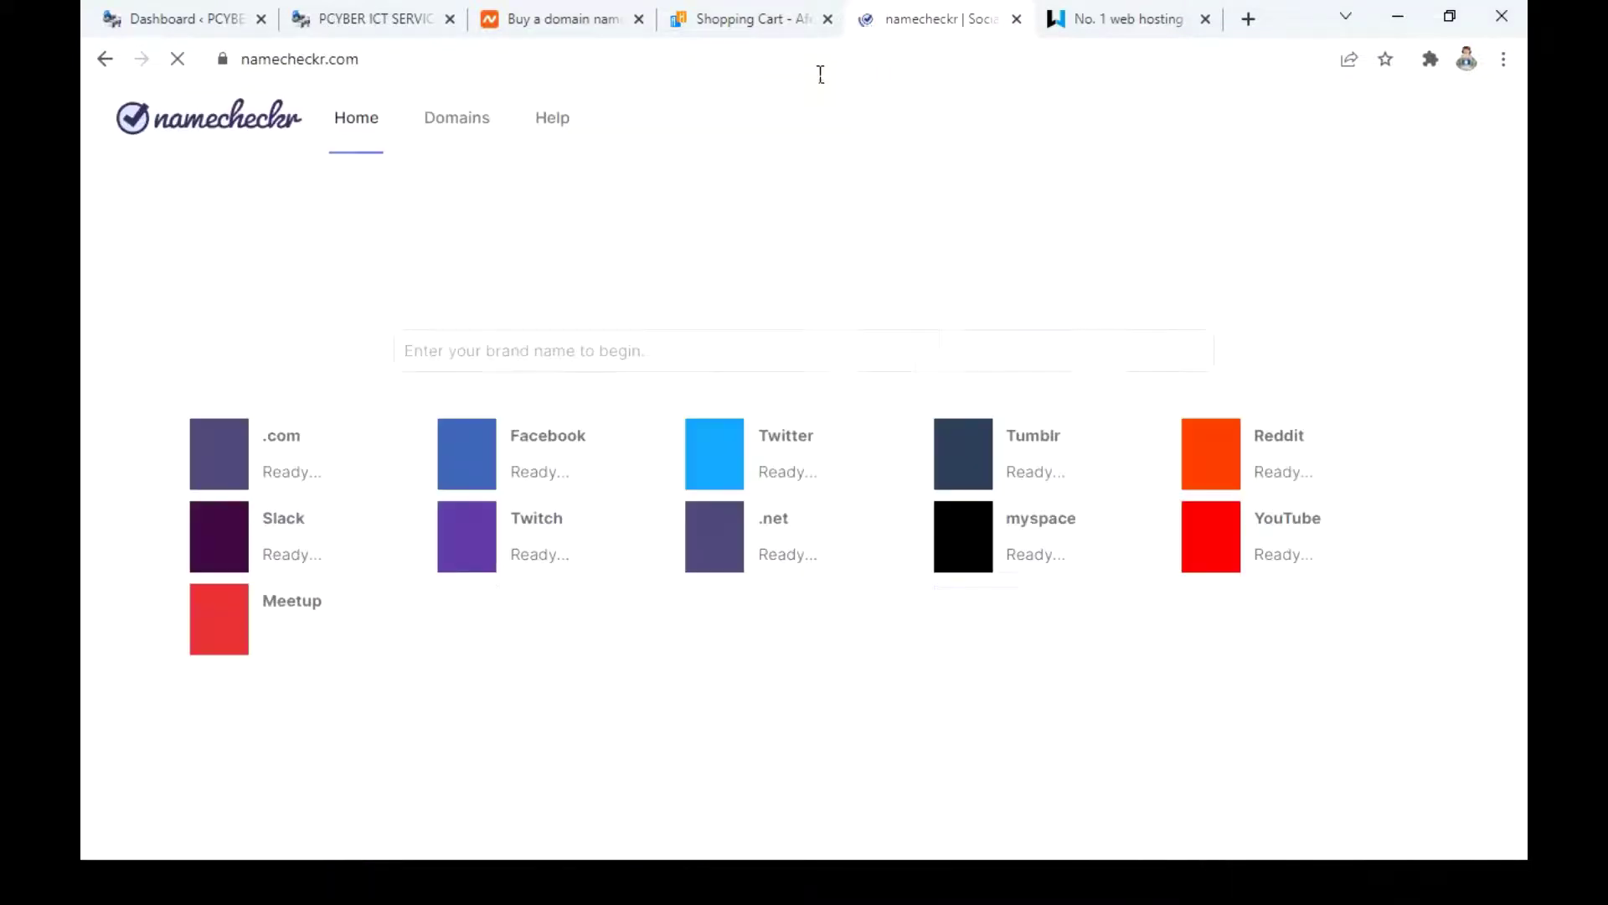
click(606, 350)
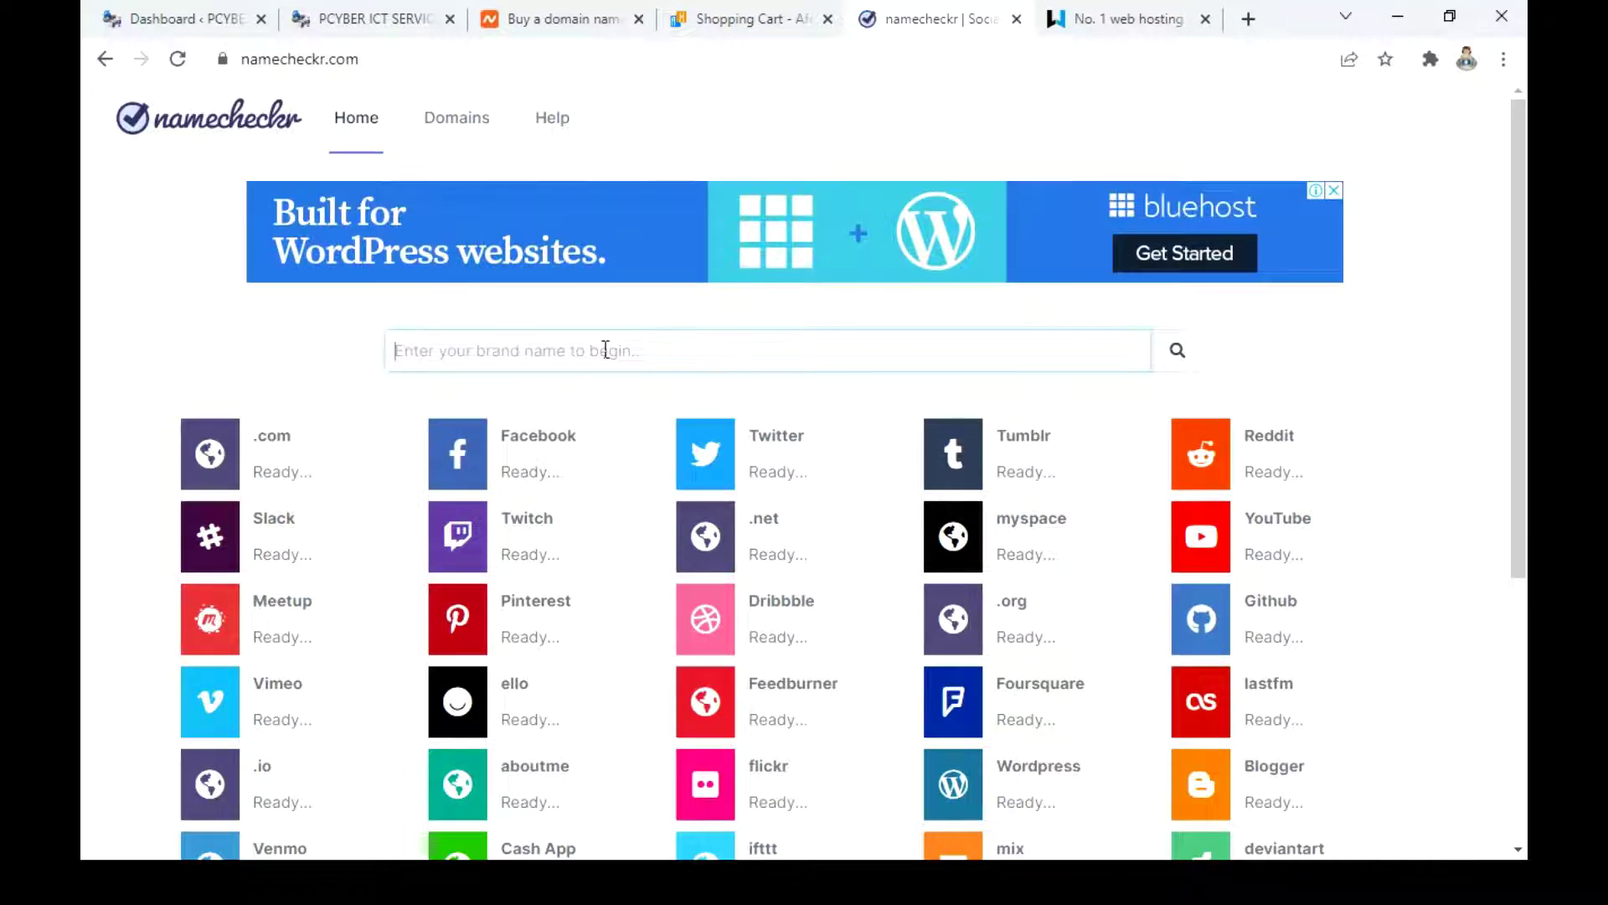
text(pcyber)
key(BackSpace)
key(BackSpace)
key(BackSpace)
key(BackSpace)
key(BackSpace)
key(BackSpace)
text(i)
key(BackSpace)
Search for the brand name "emmaict" and review its availability across domain extensions and social networks
text(emma)
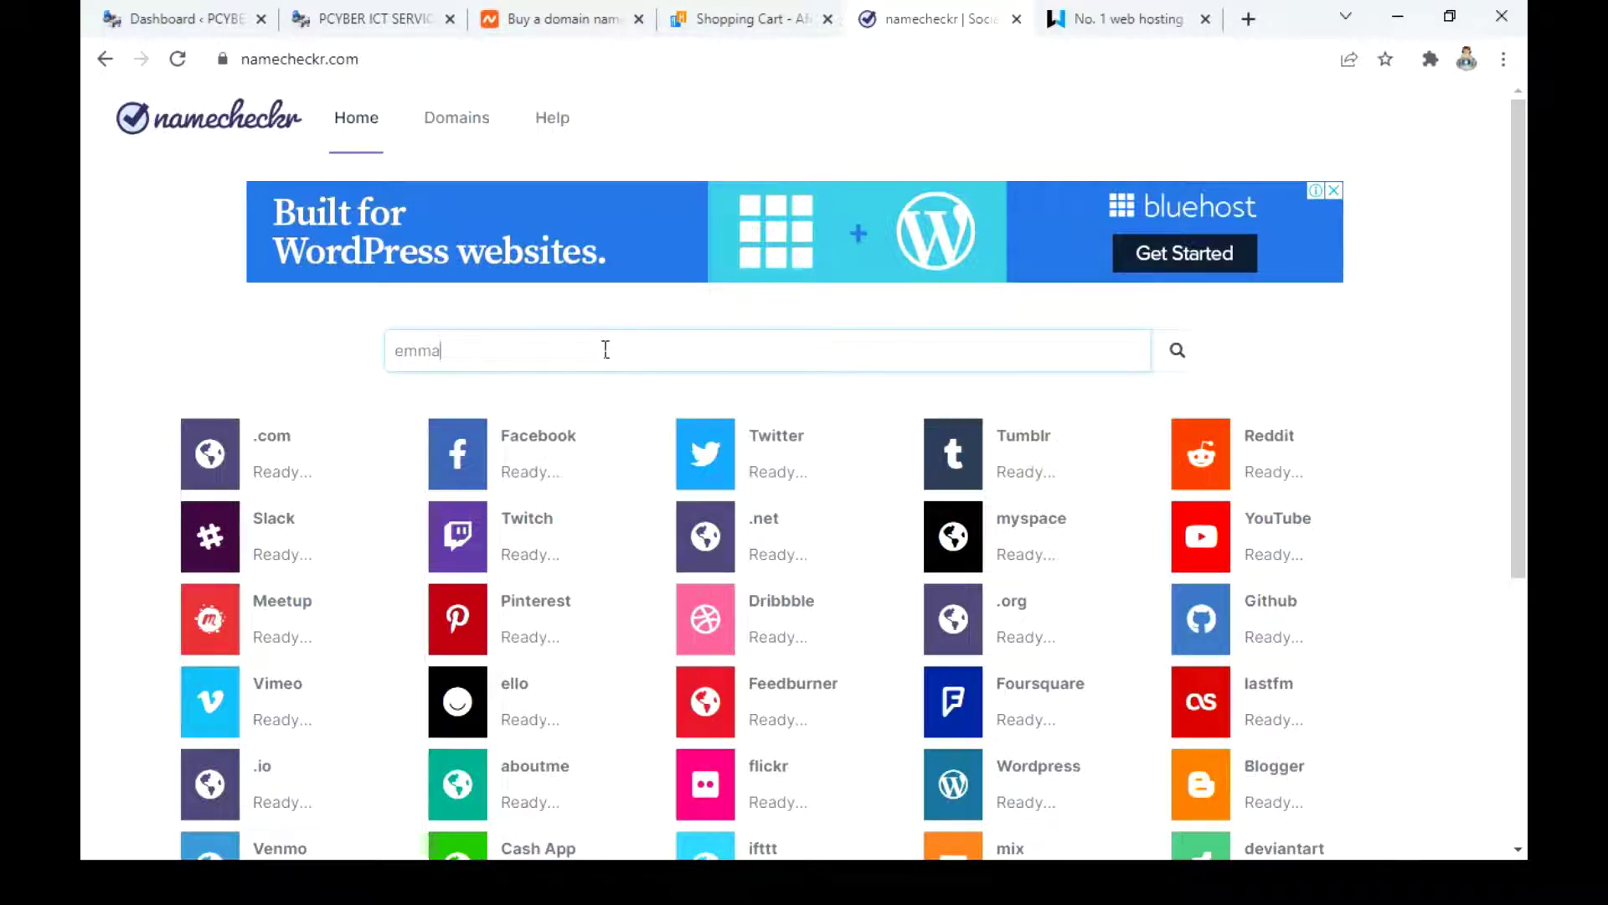
text(ict)
click(1188, 352)
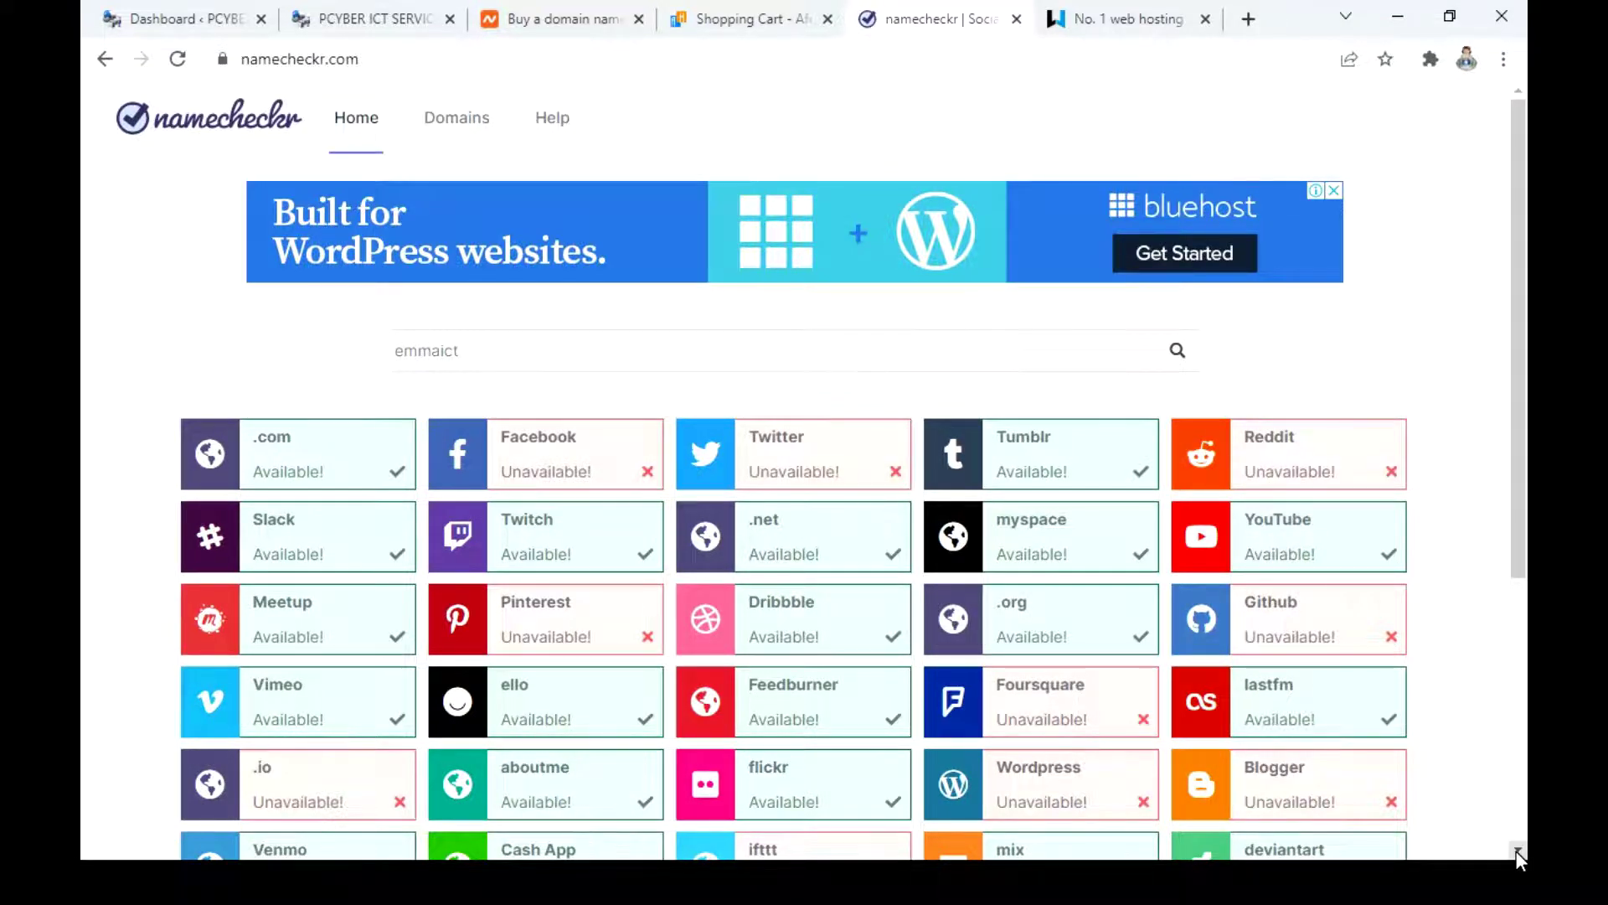
scroll(1518, 854, down, 3)
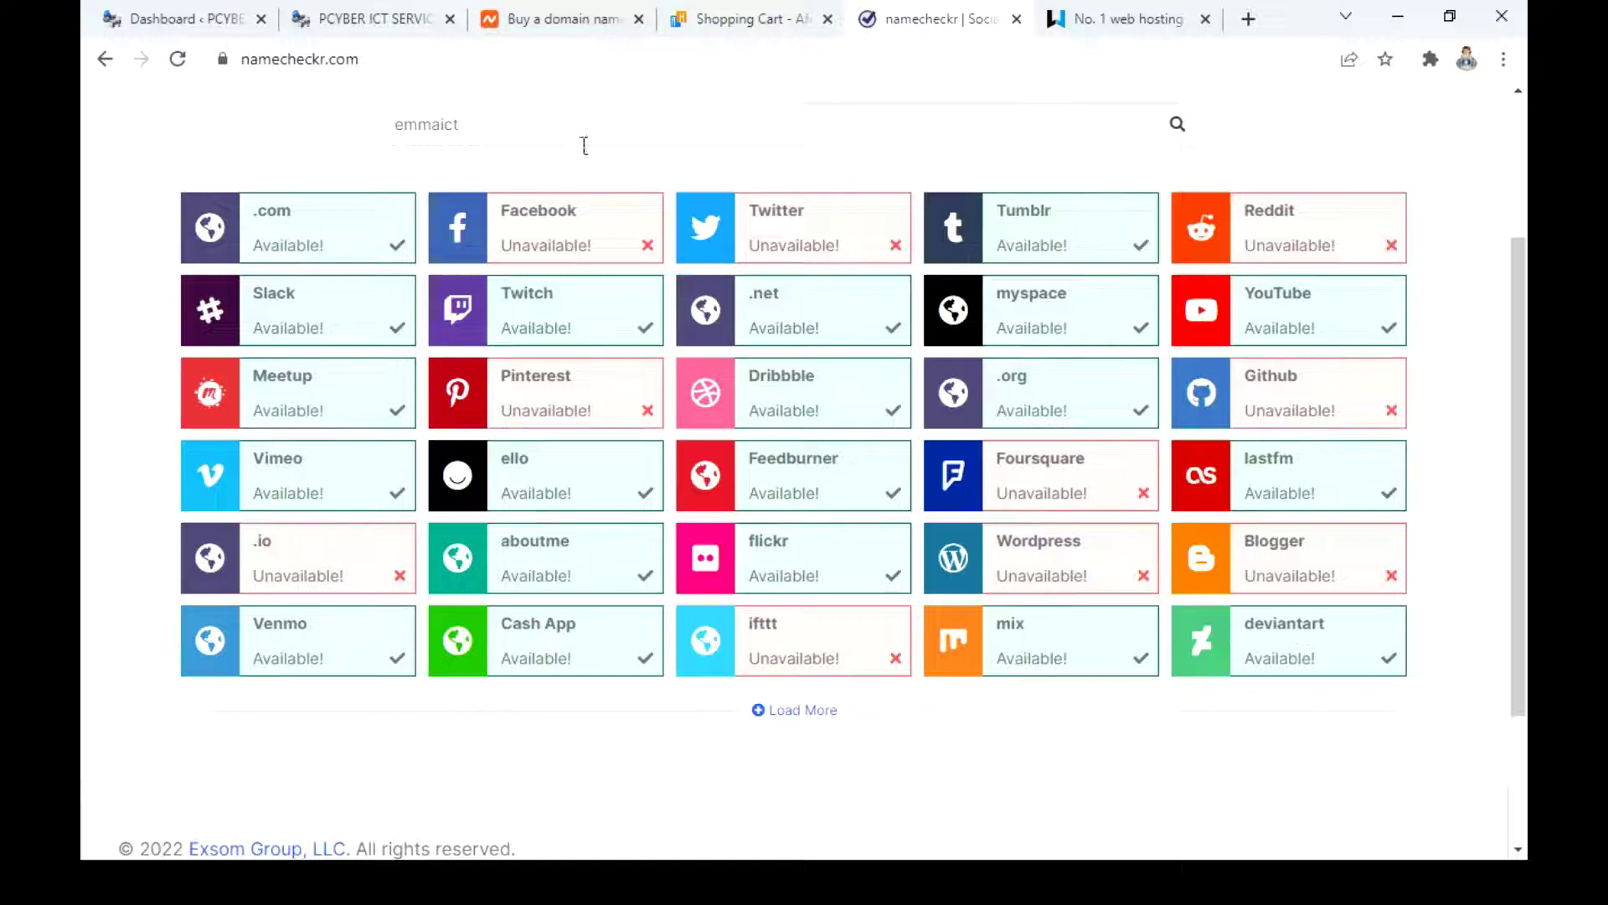
Return to the AfeesHost order and check the availability of emmaict.com.ng as the new domain
click(725, 32)
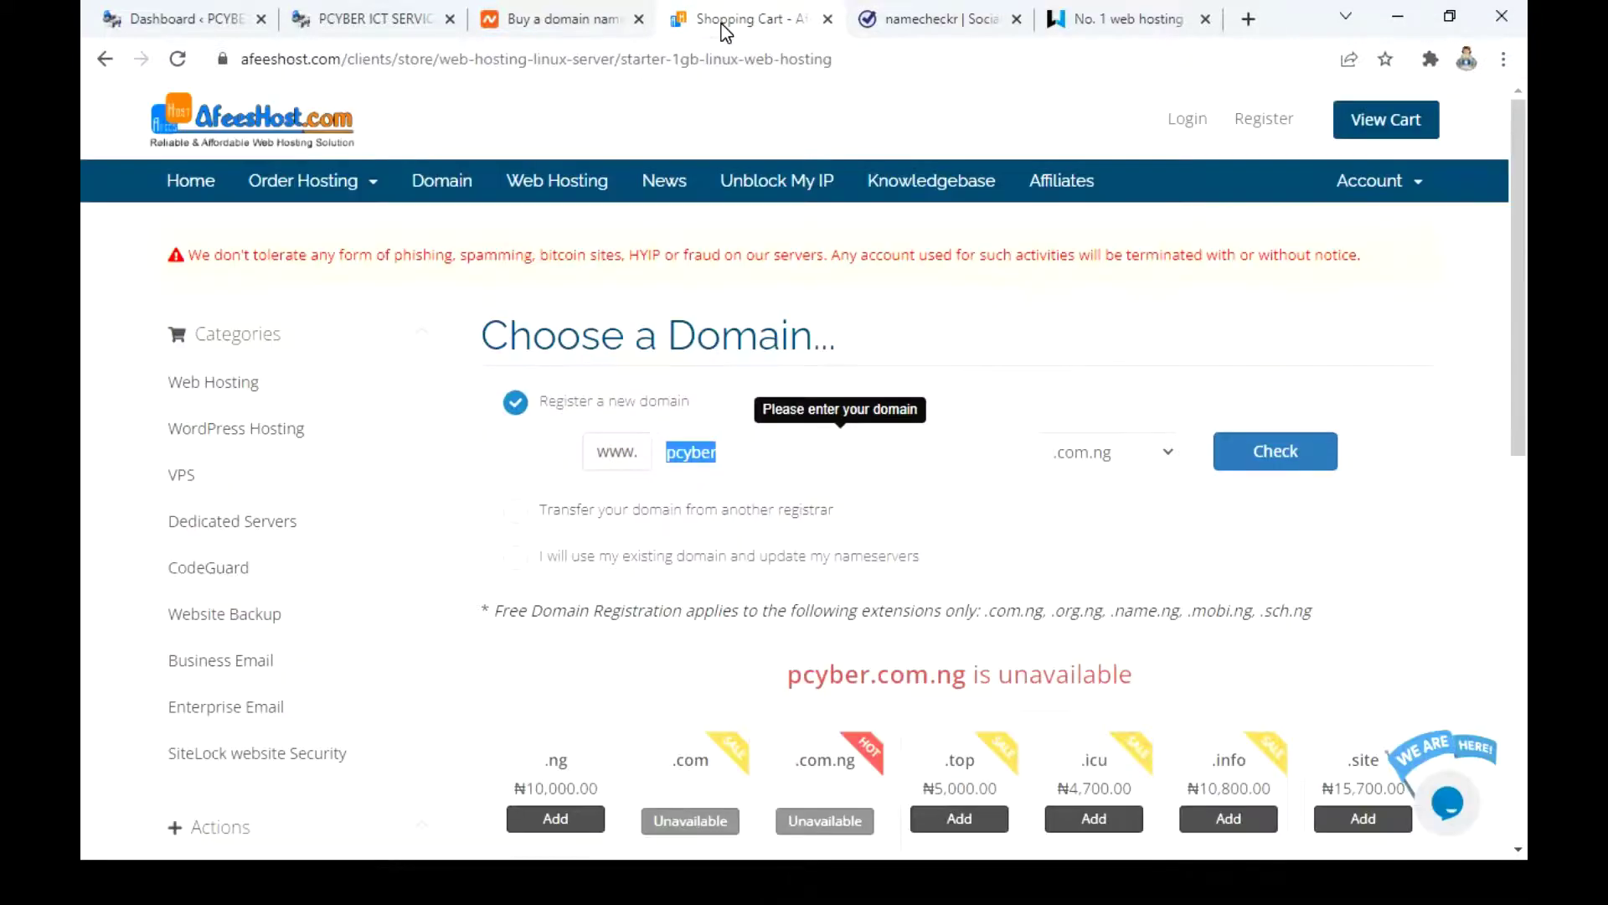
click(777, 444)
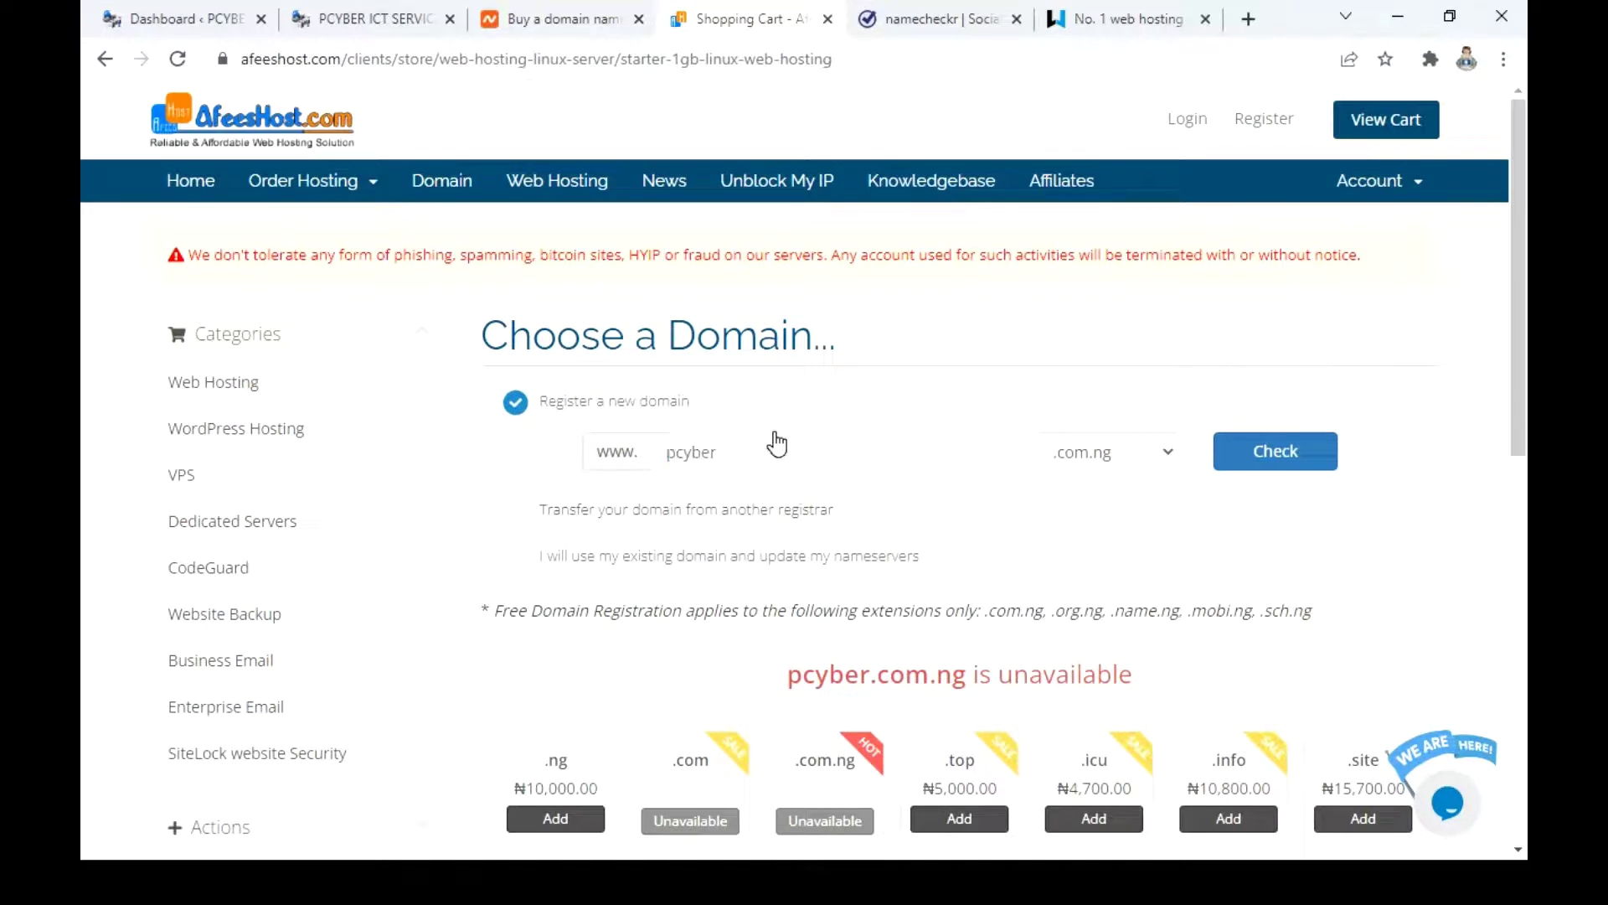
double_click(718, 459)
text(ice)
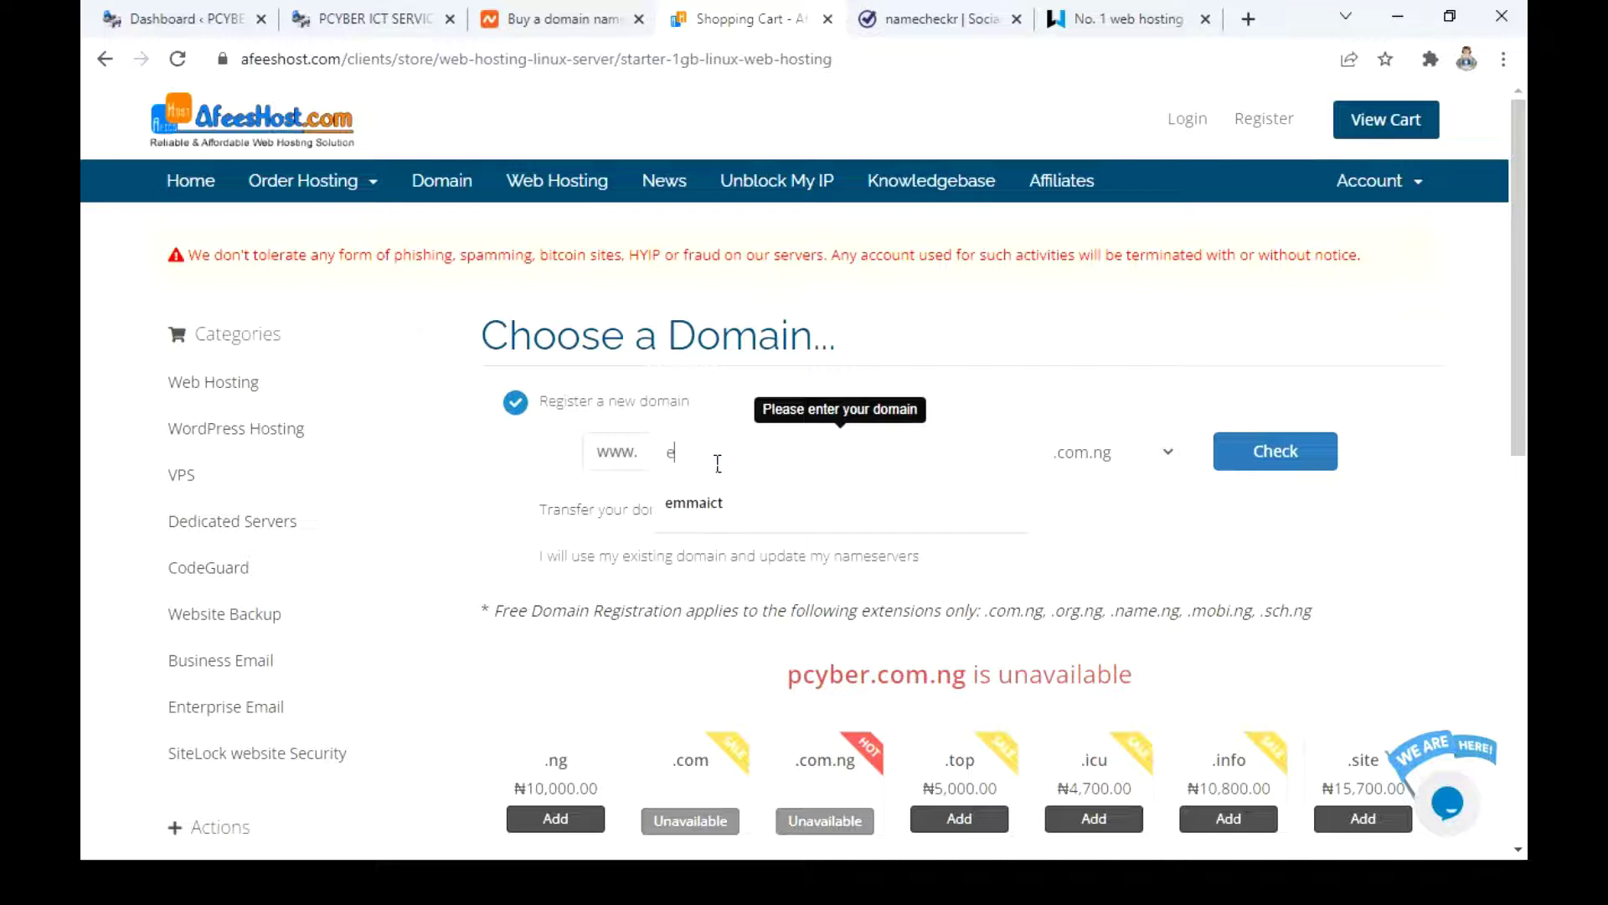
text(mmaict)
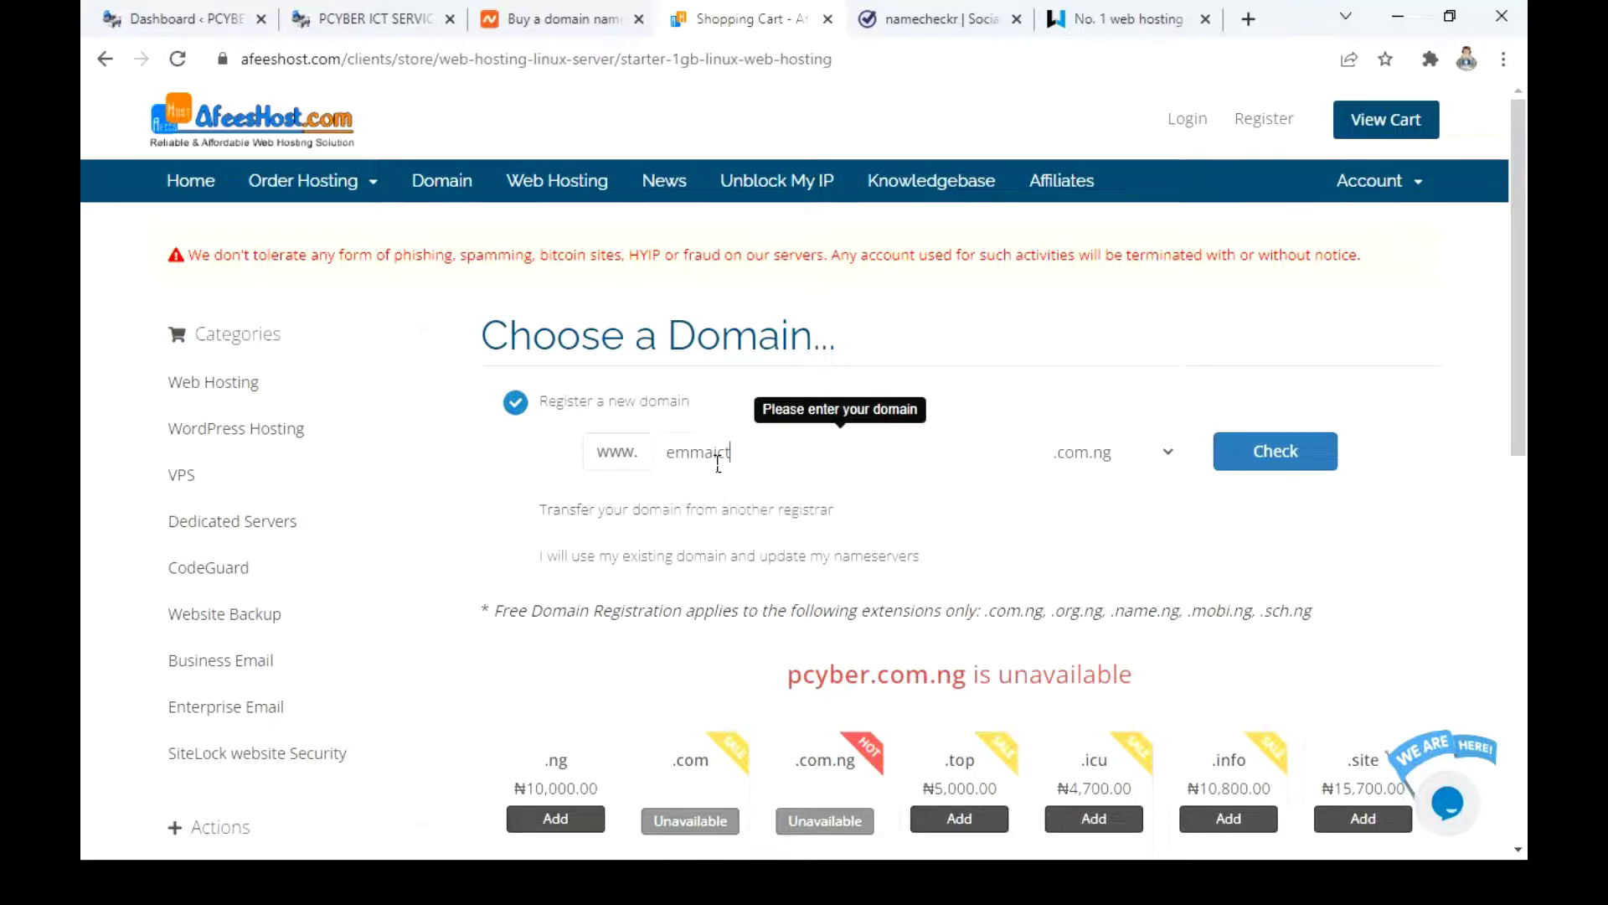
click(1278, 446)
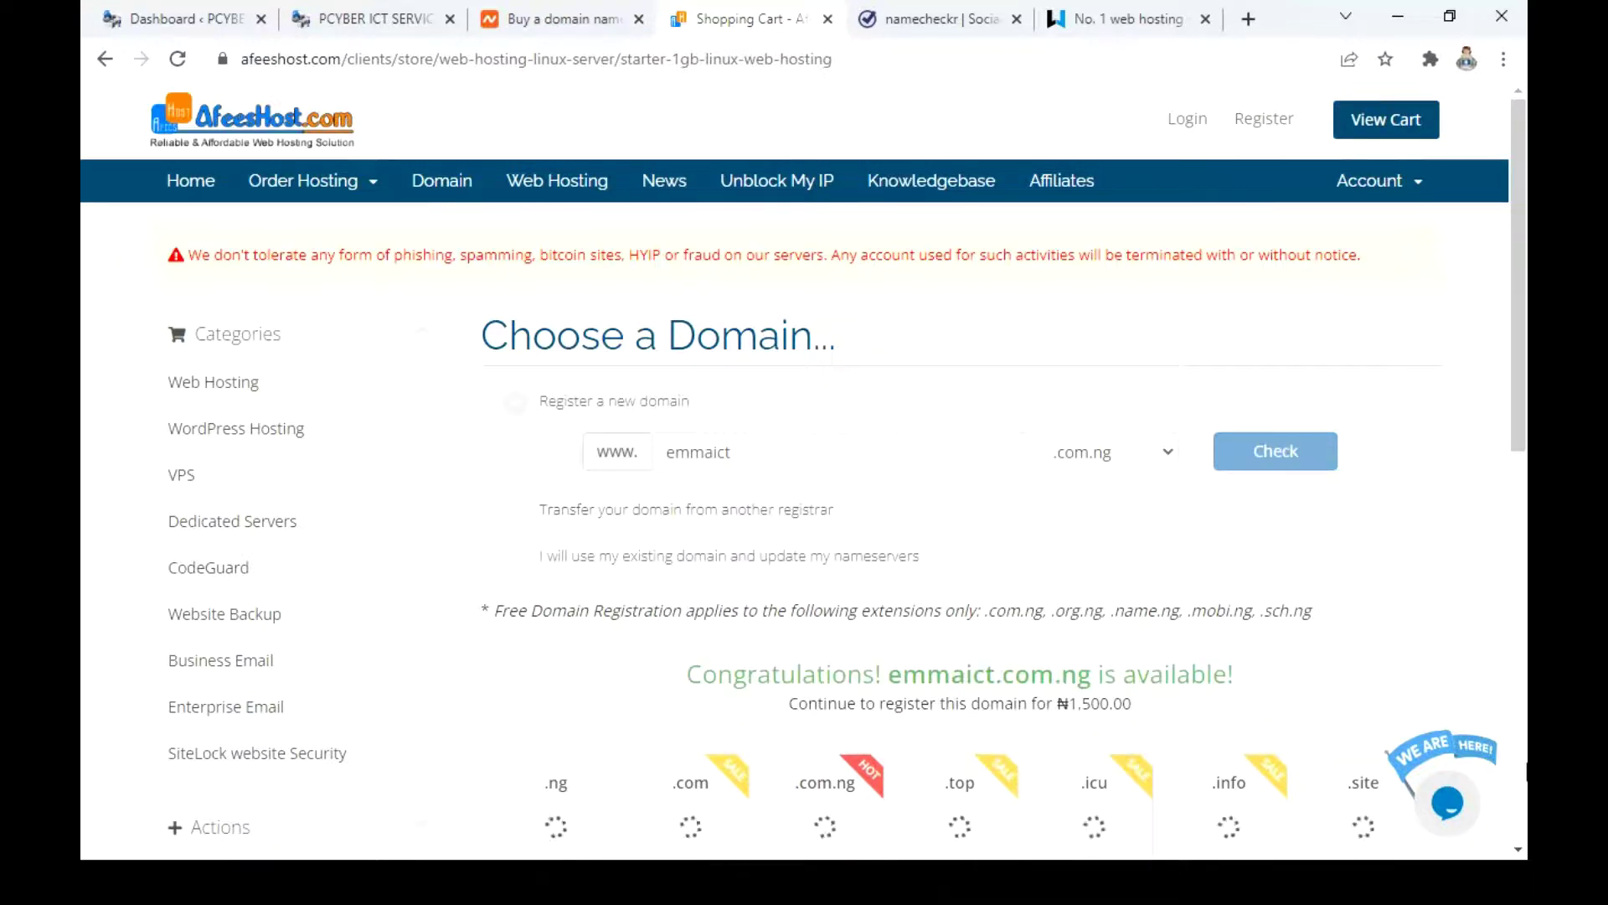
Continue the Starter plan order with emmaict.com.ng and set the billing cycle to ₦3,500.00 Annually (Free Domain)
scroll(1526, 474, down, 8)
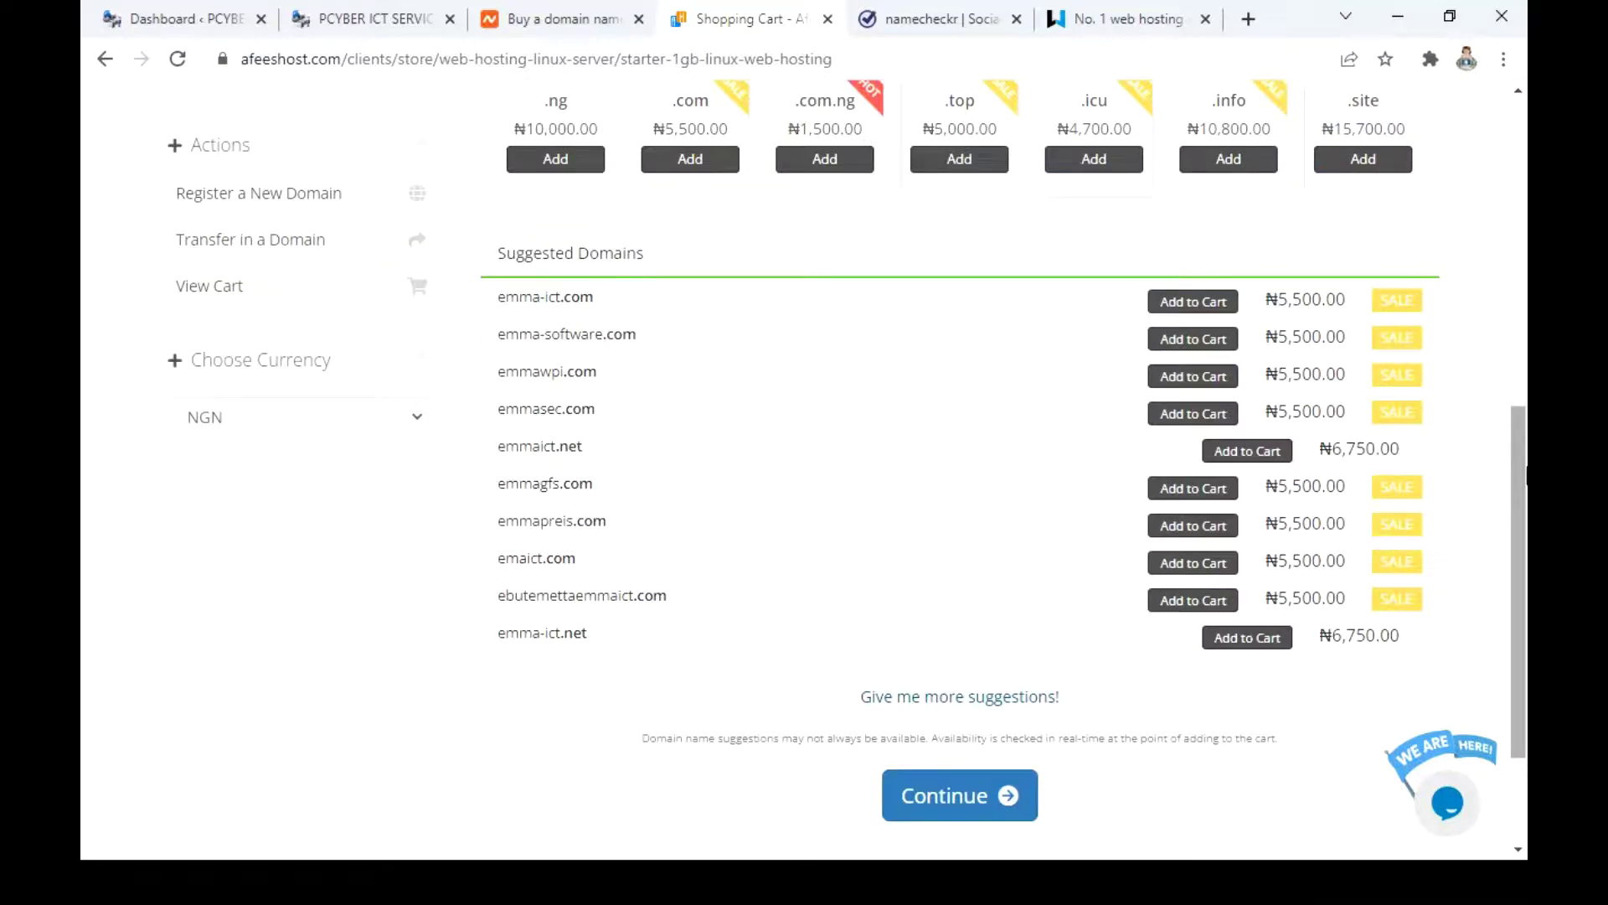
click(1517, 322)
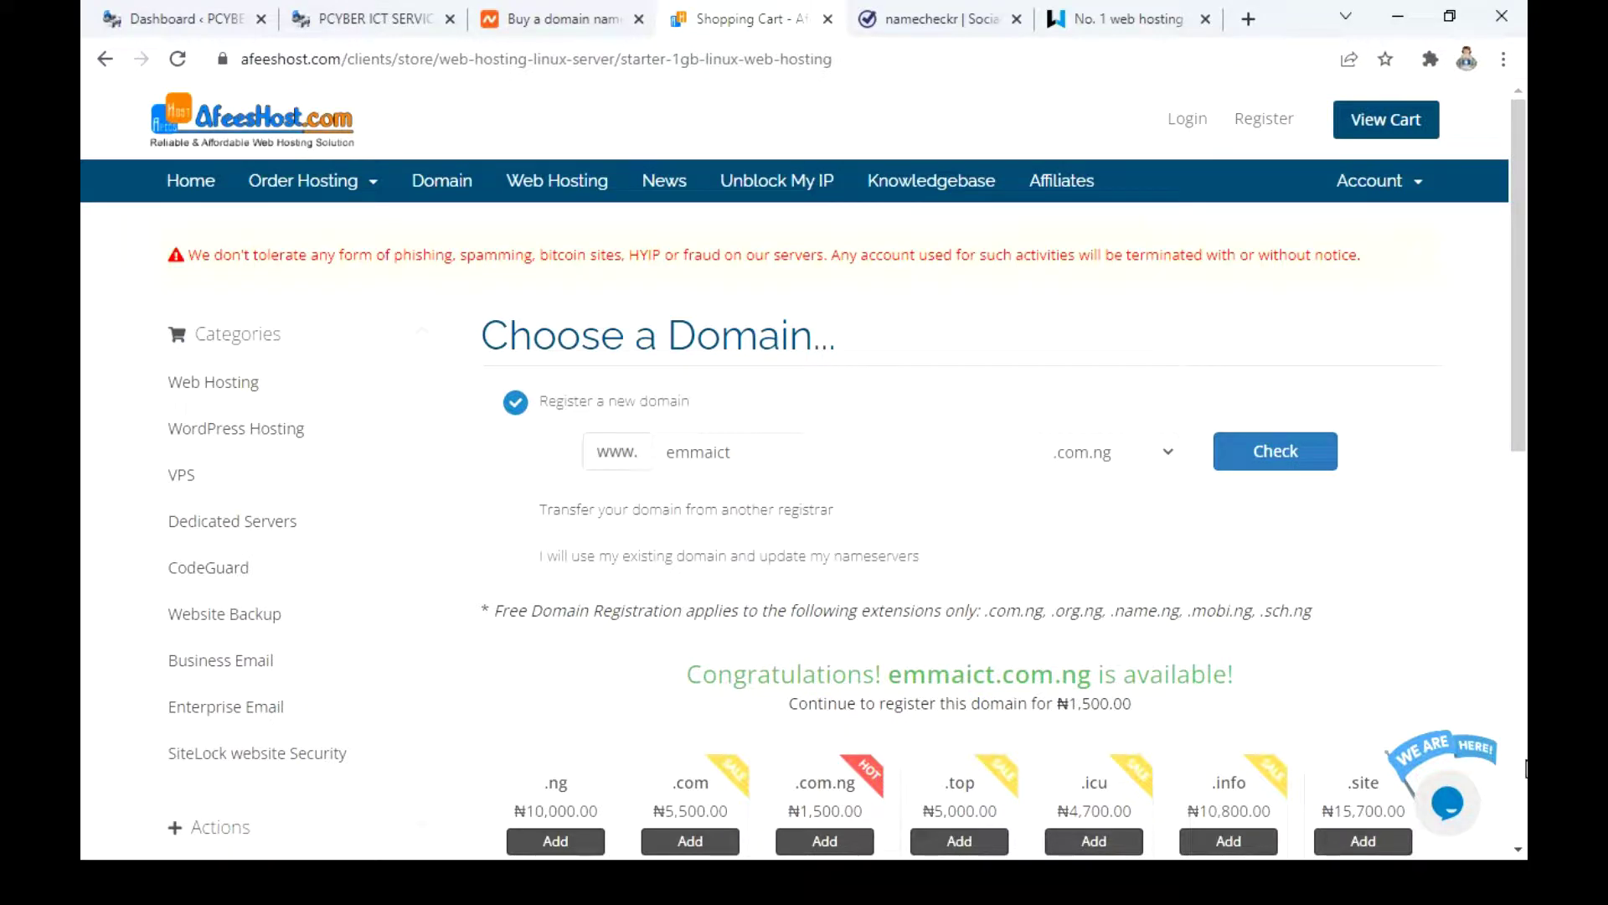
scroll(1525, 769, down, 10)
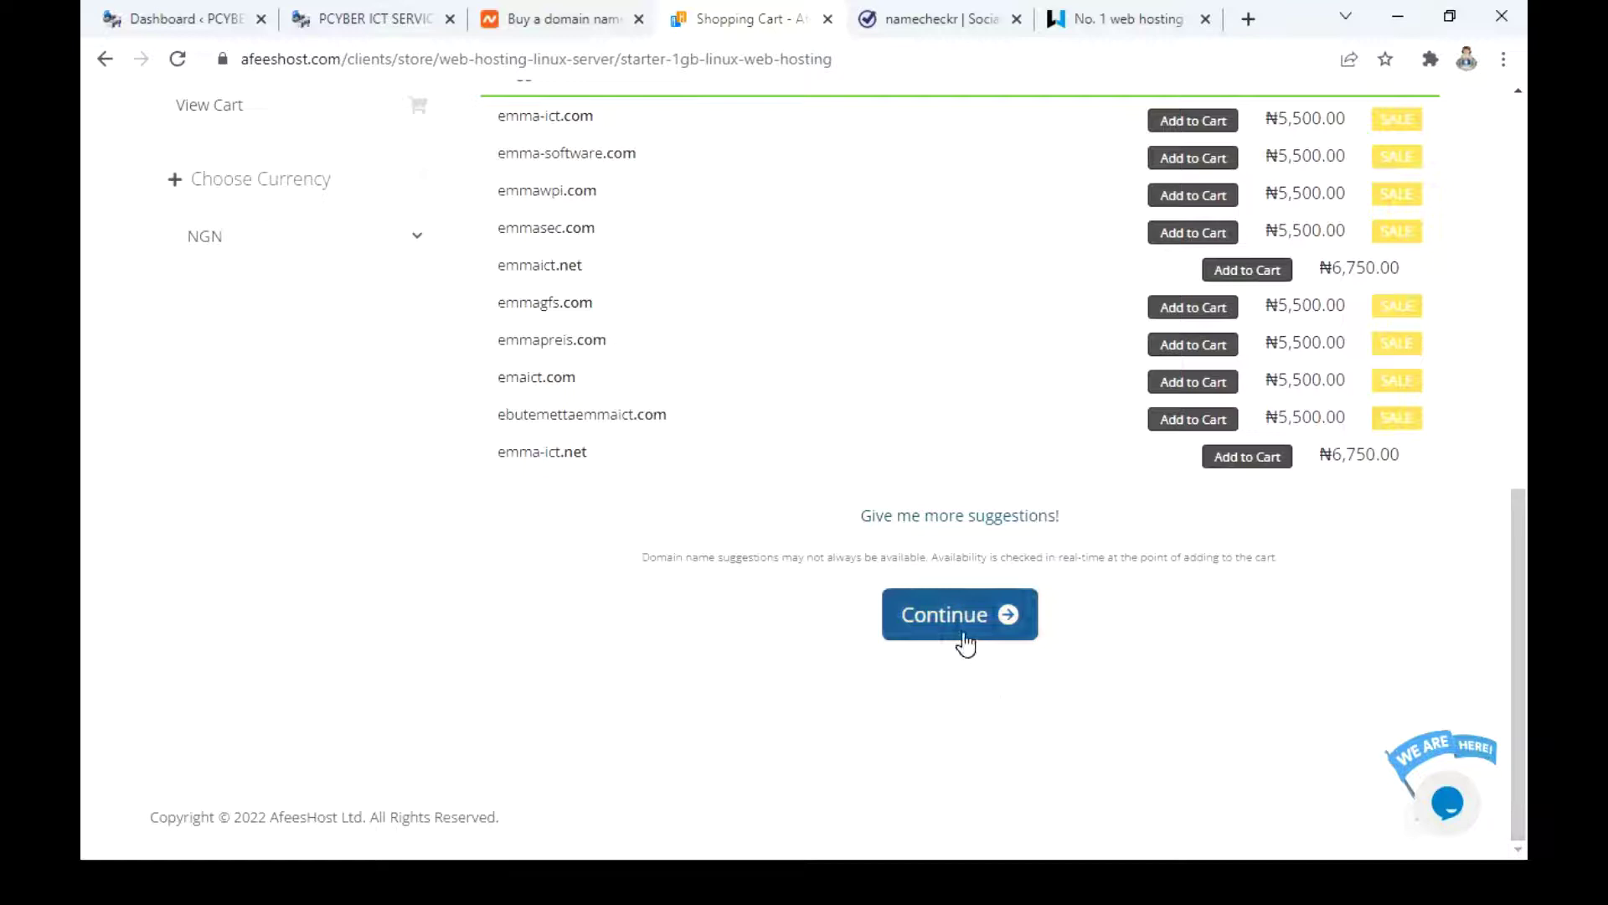
click(966, 643)
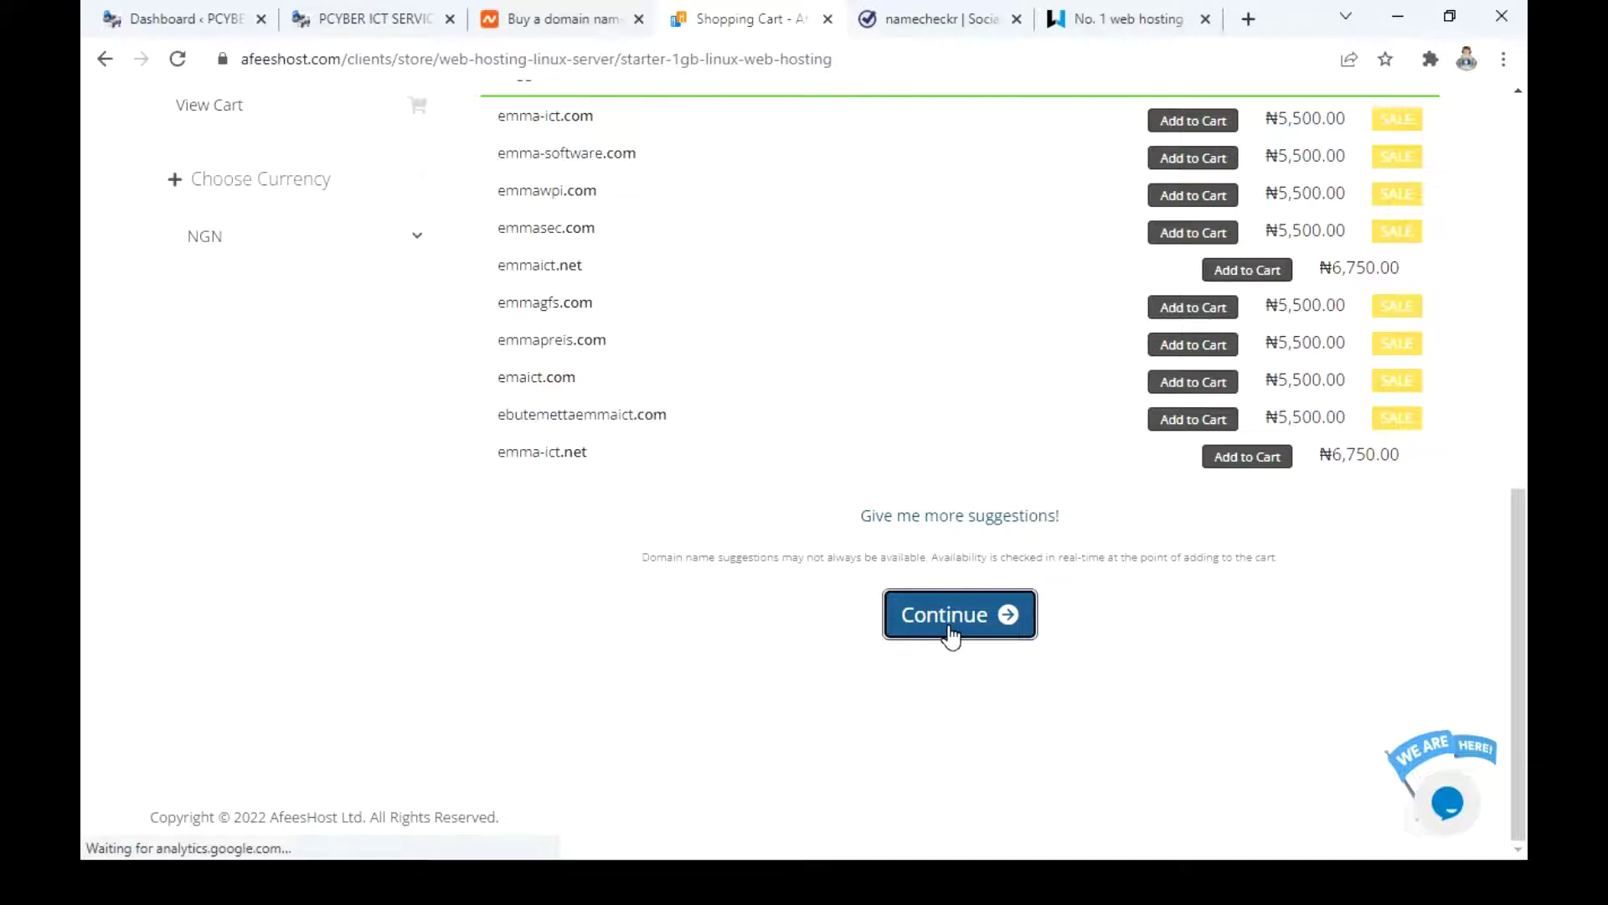
click(950, 636)
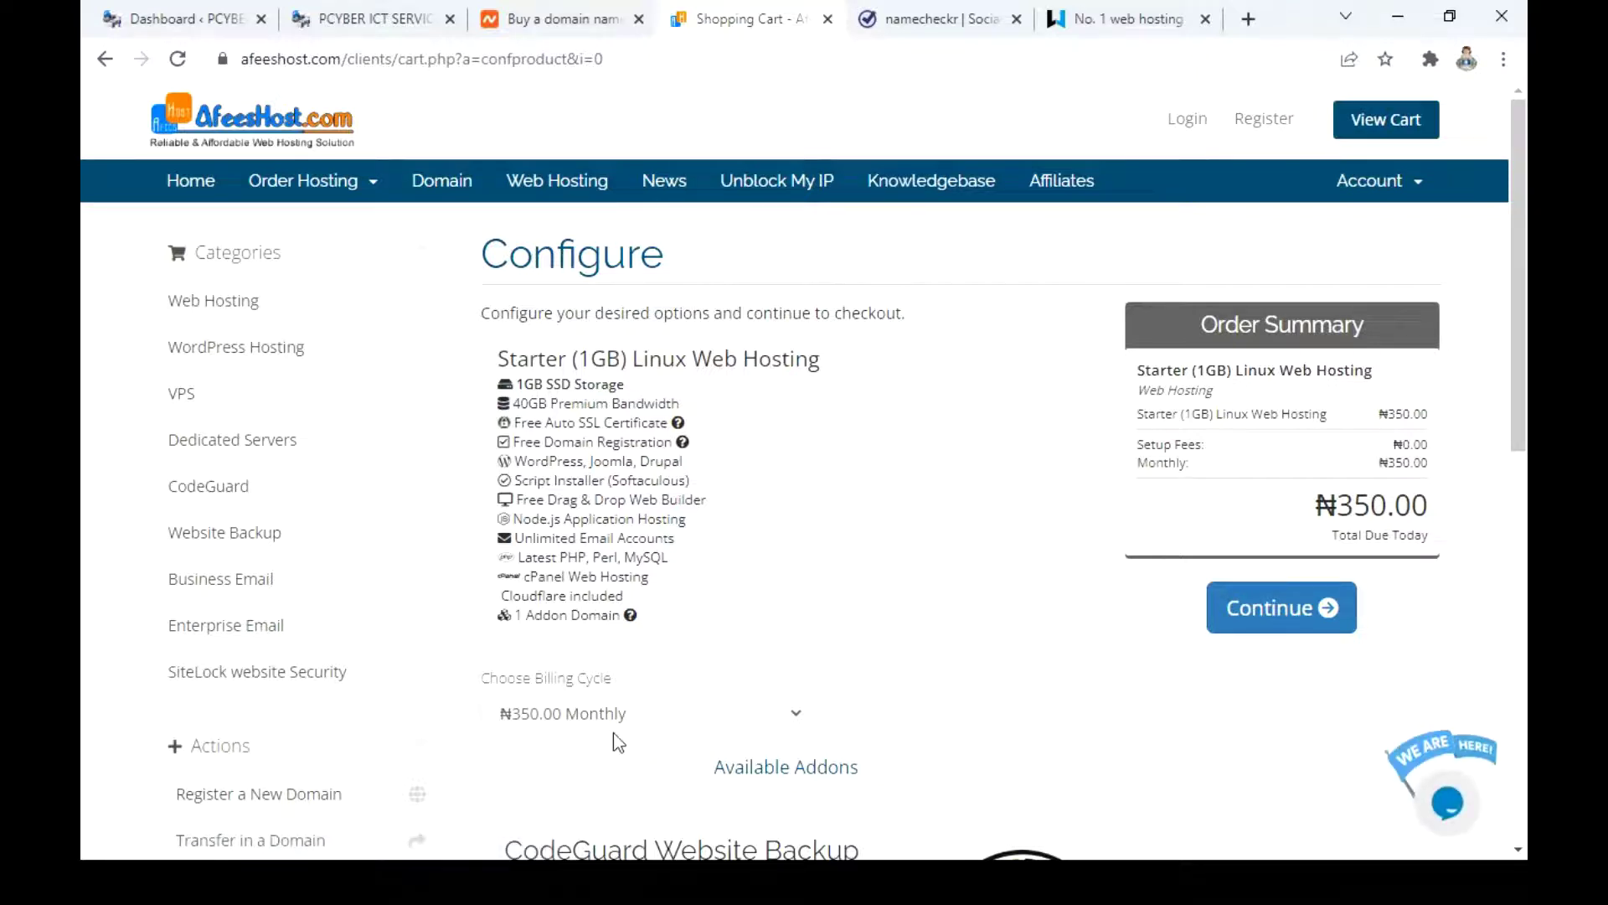
click(632, 722)
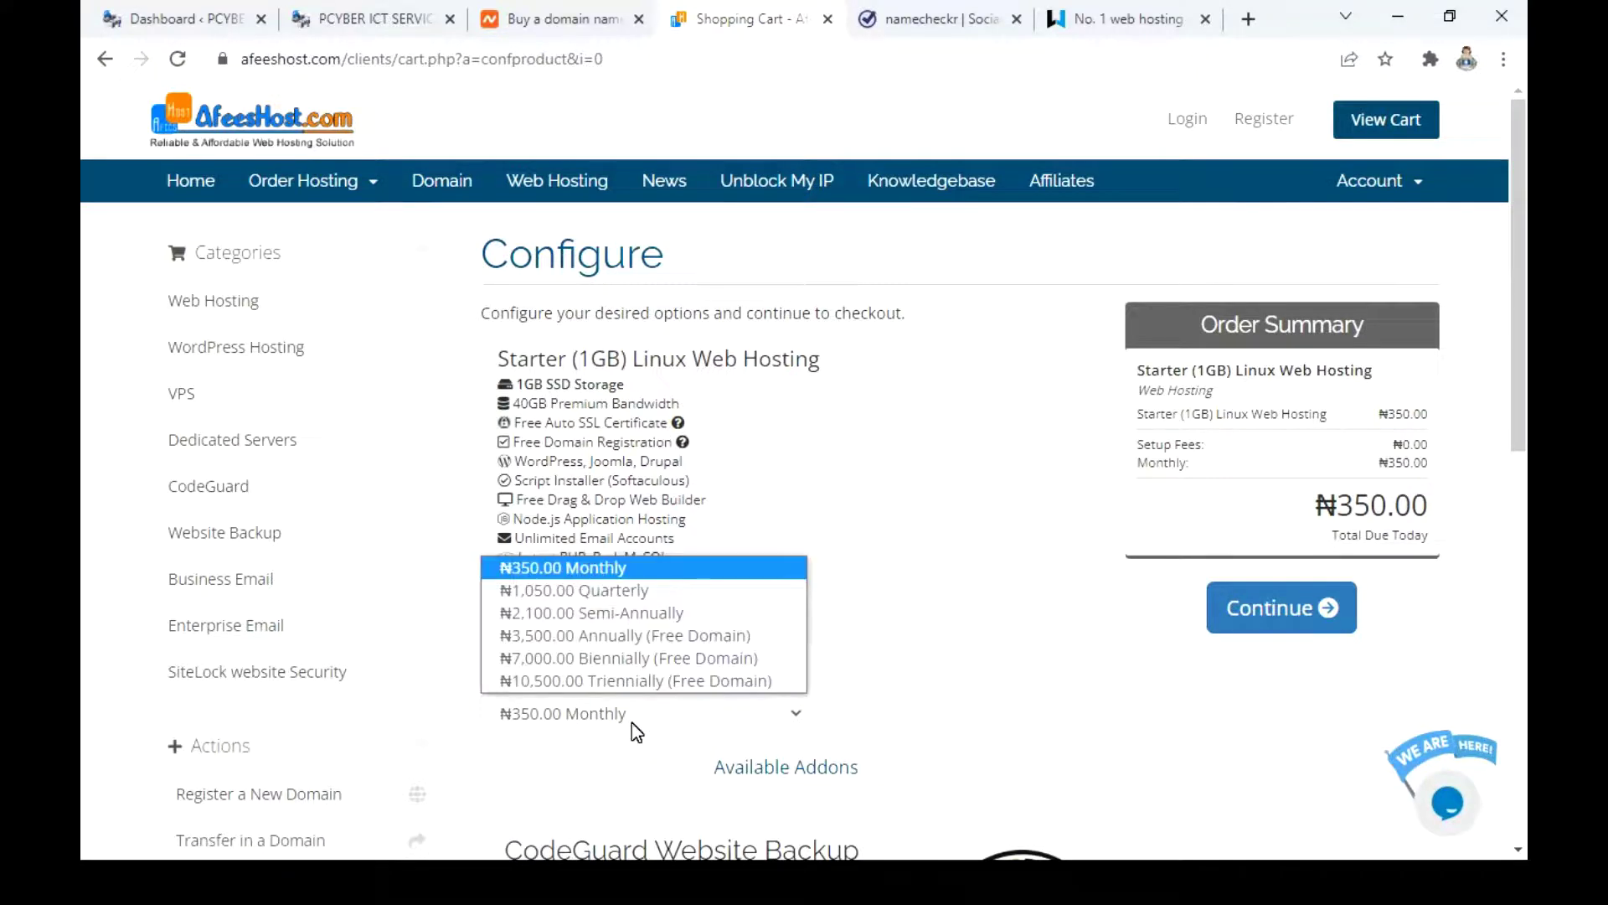
click(580, 633)
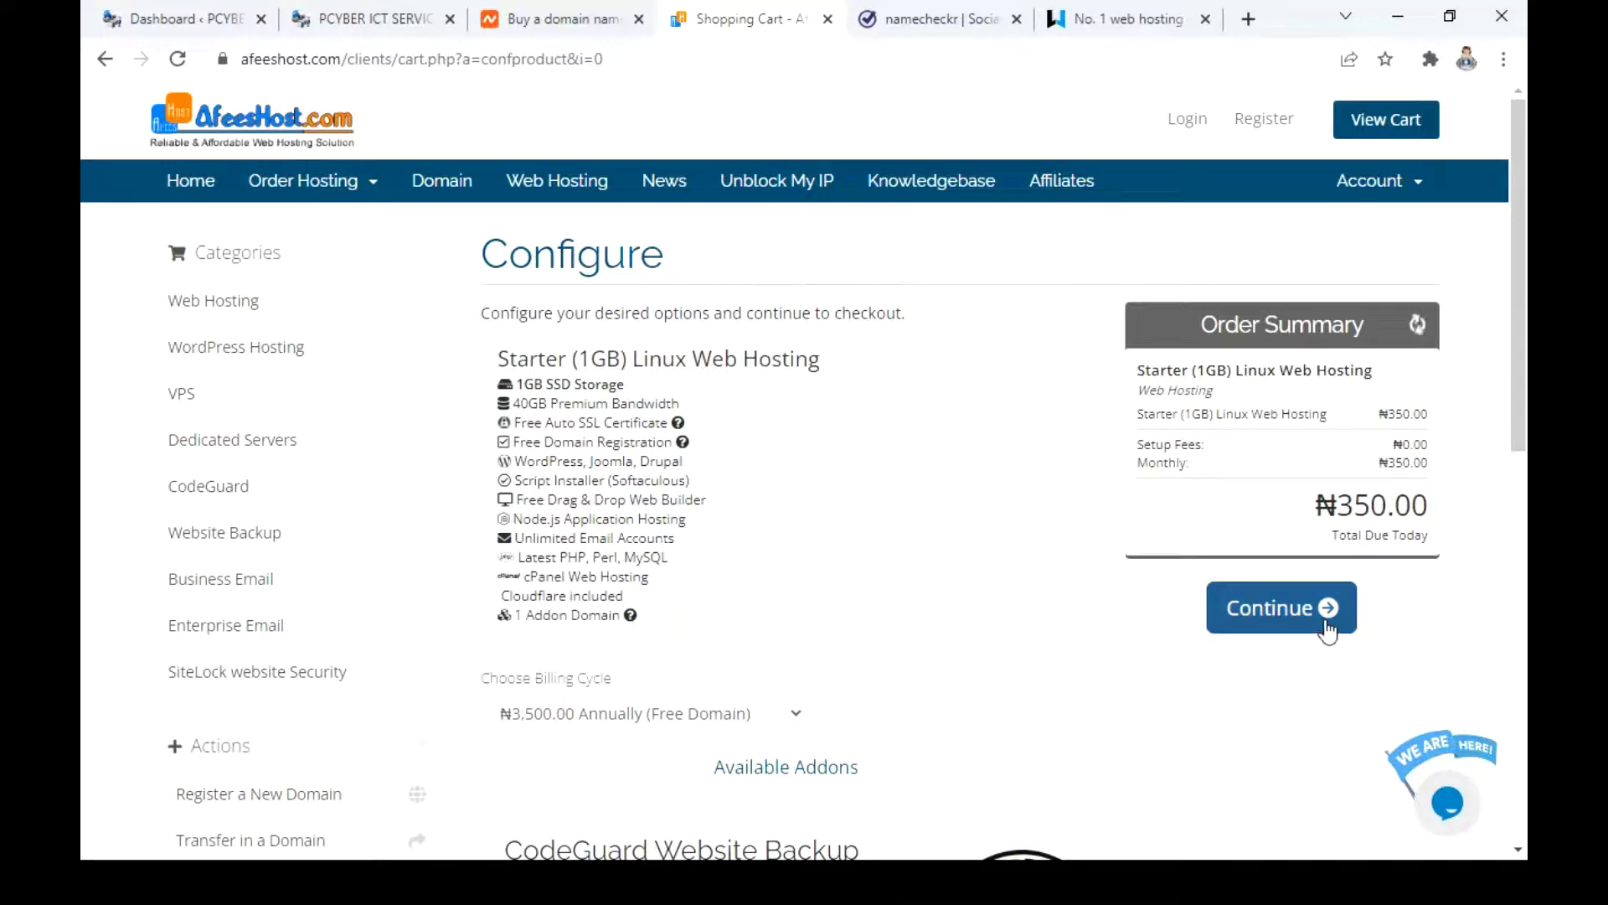
Try the 50GB Business Plus option for CodeGuard Website Backup and set the backup back to None
scroll(1525, 827, down, 8)
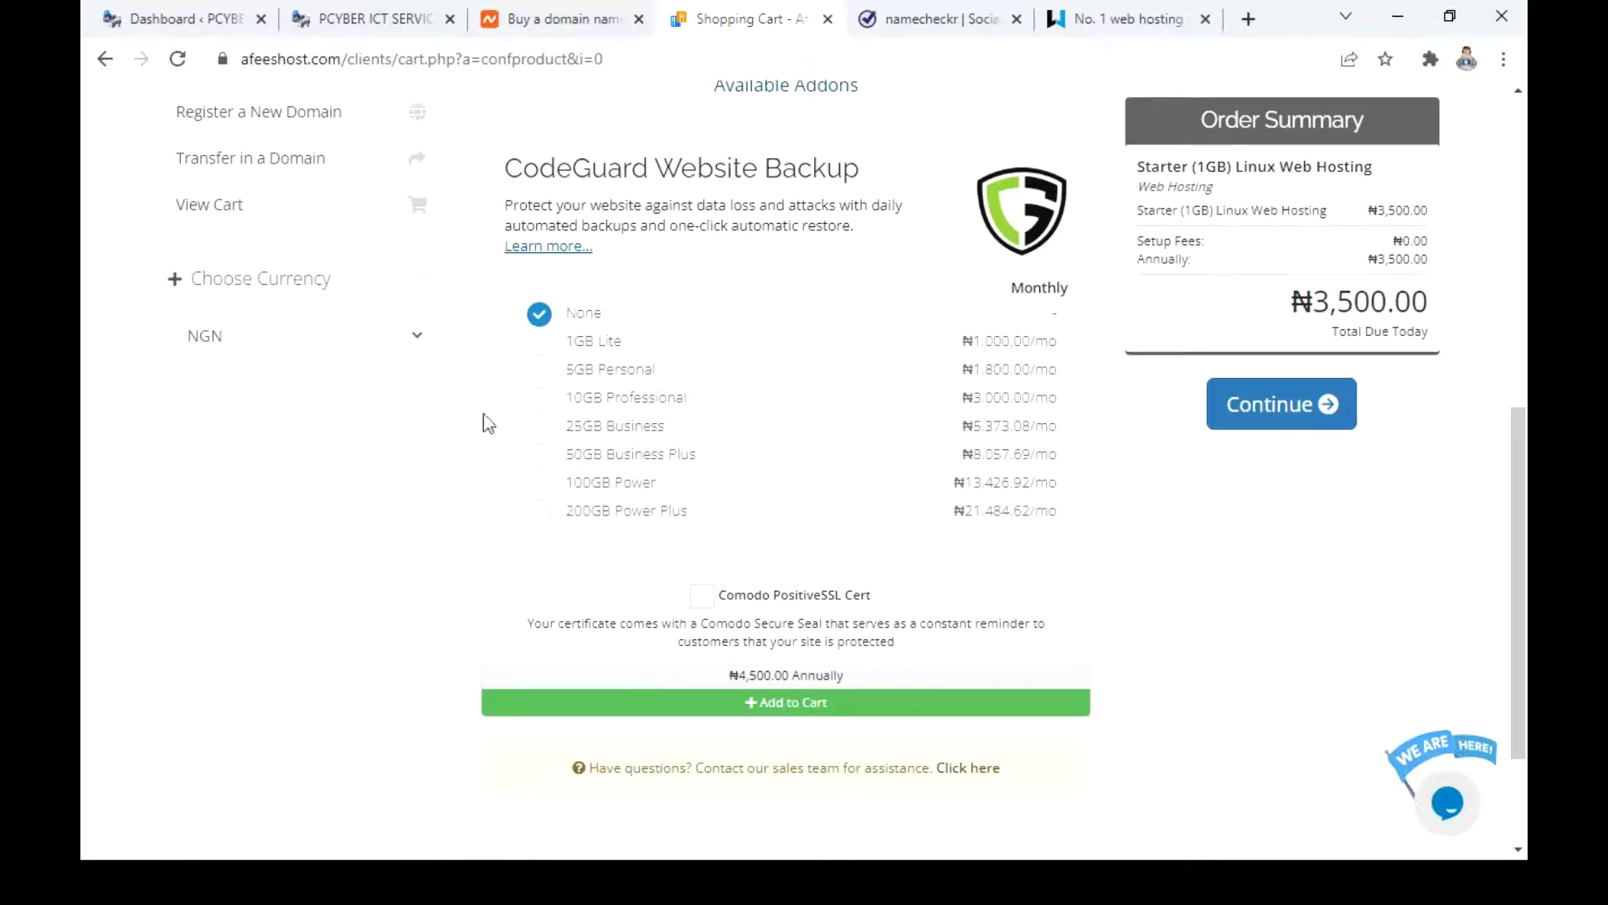
click(541, 456)
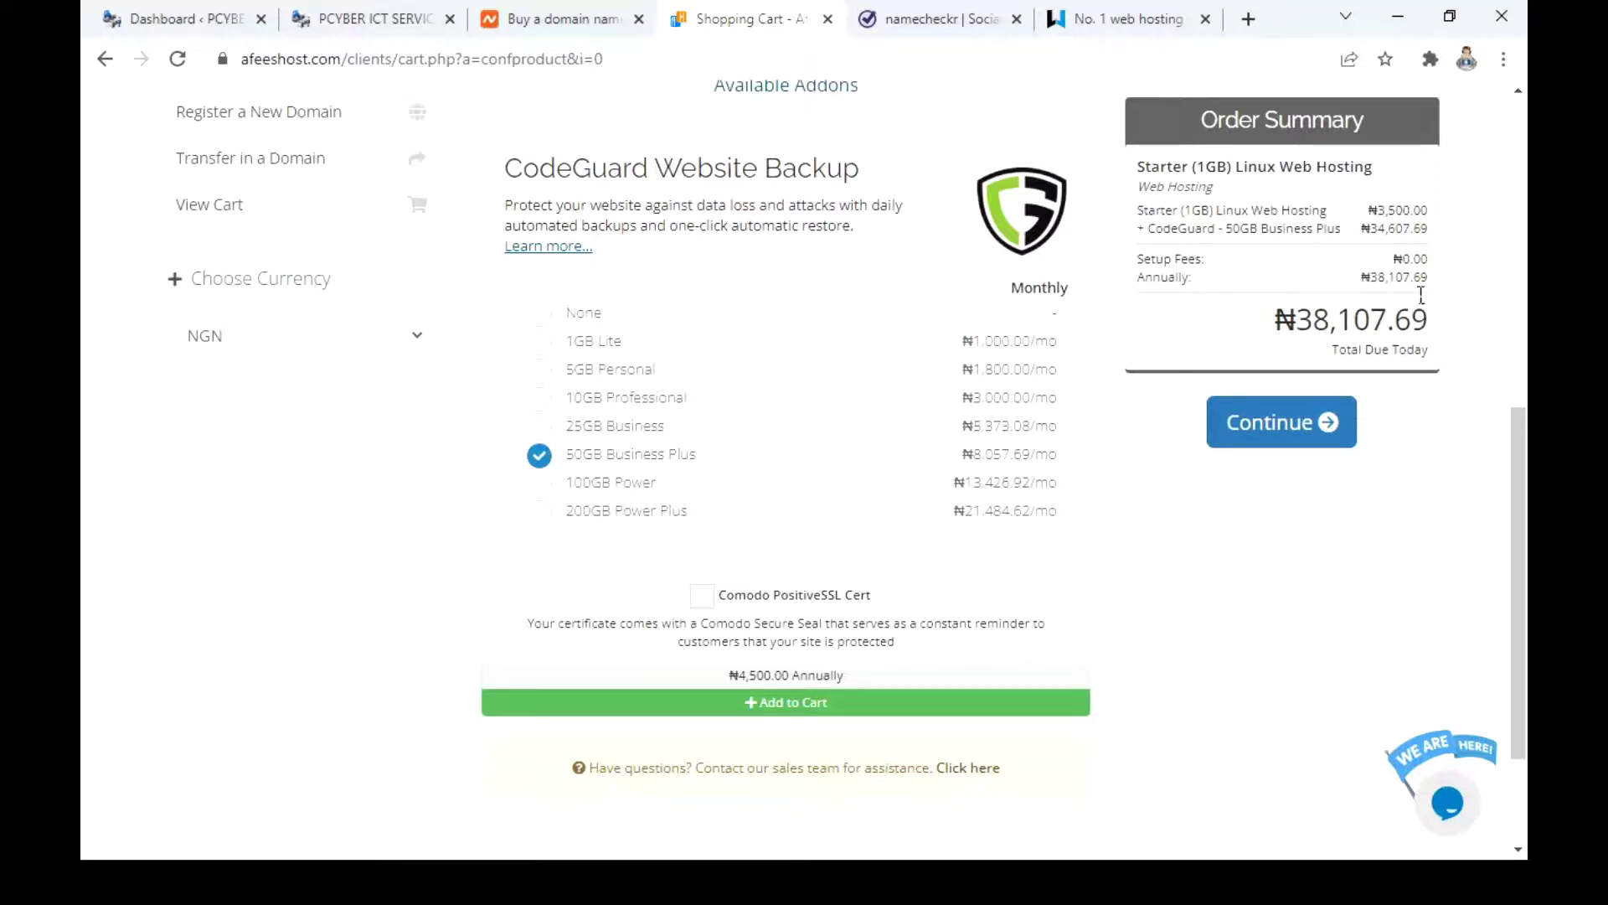
click(540, 315)
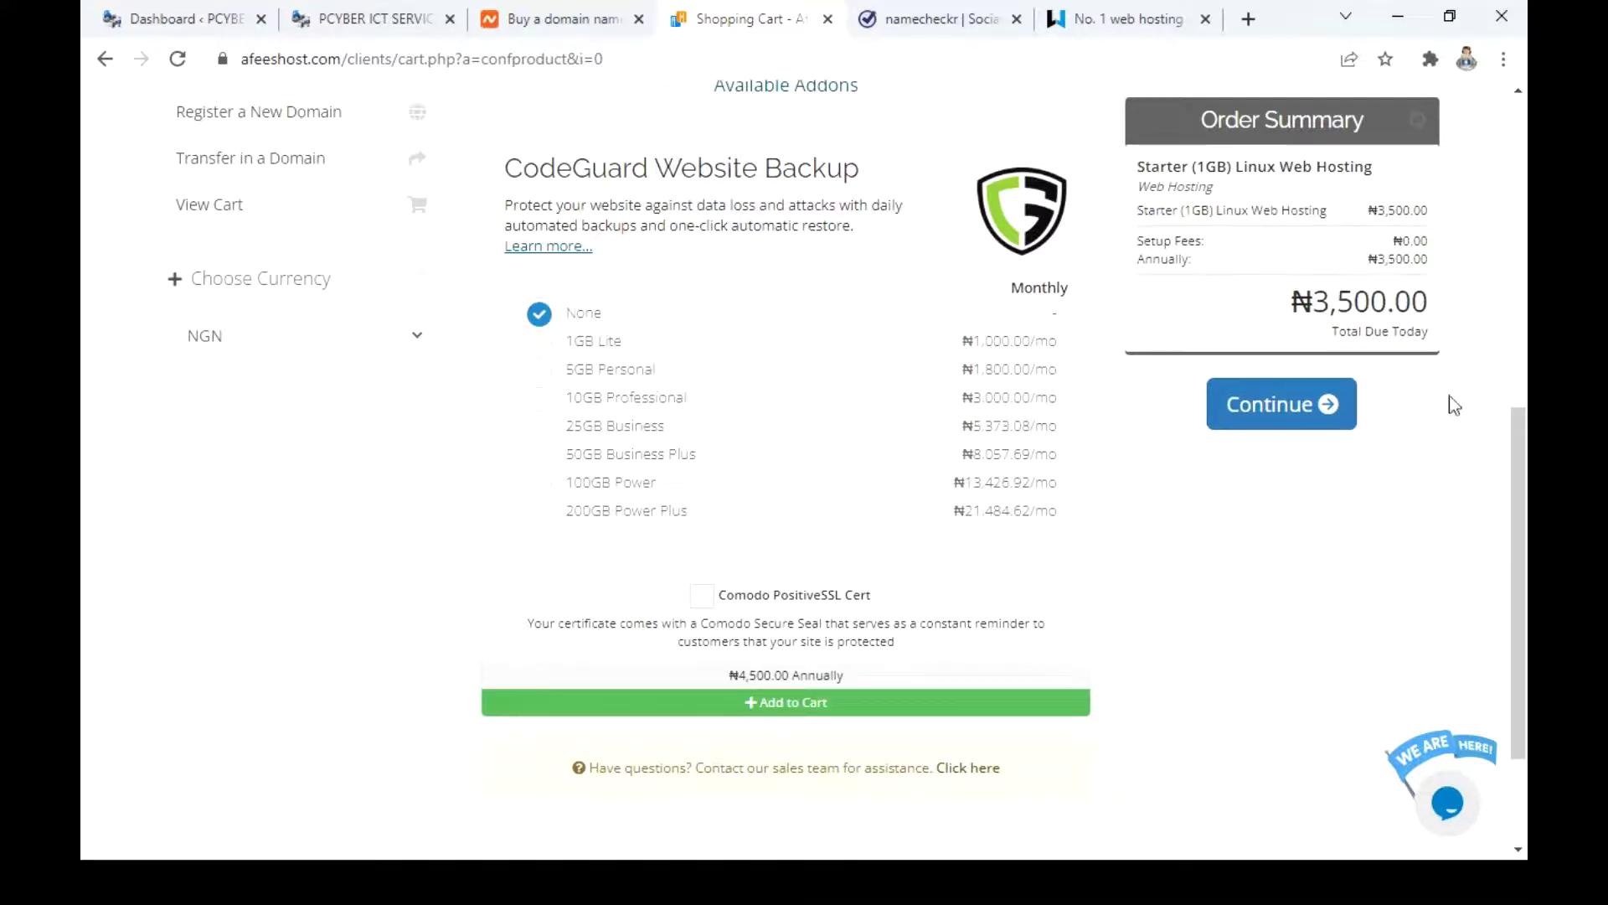
Accept the hosting and domain configuration without addons and proceed from the cart review to checkout
click(1291, 415)
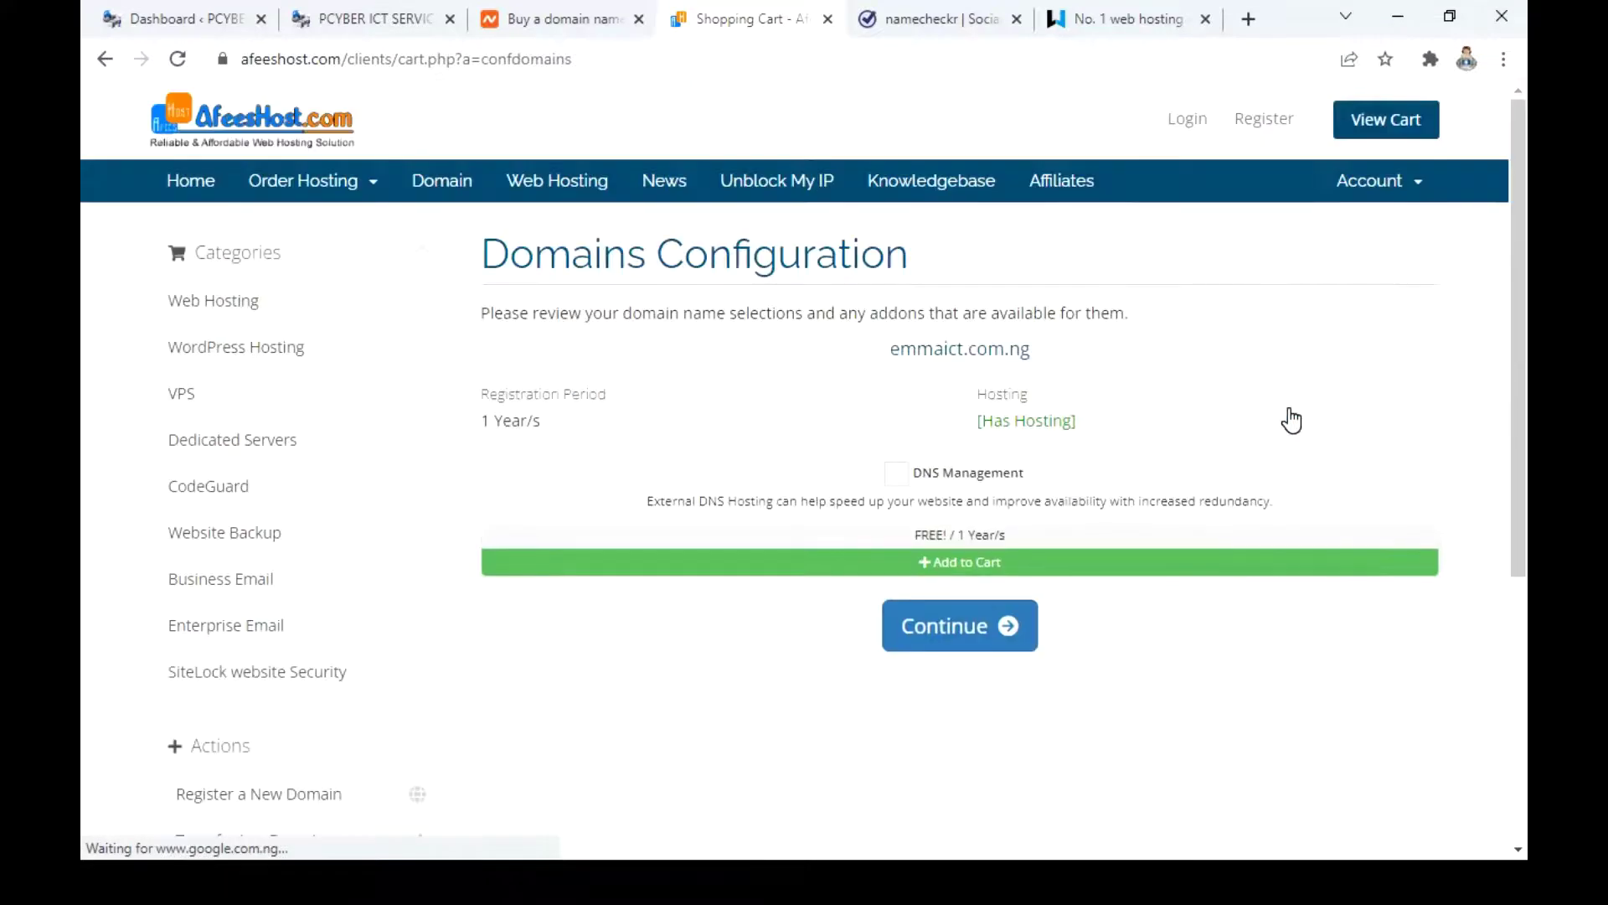
click(966, 636)
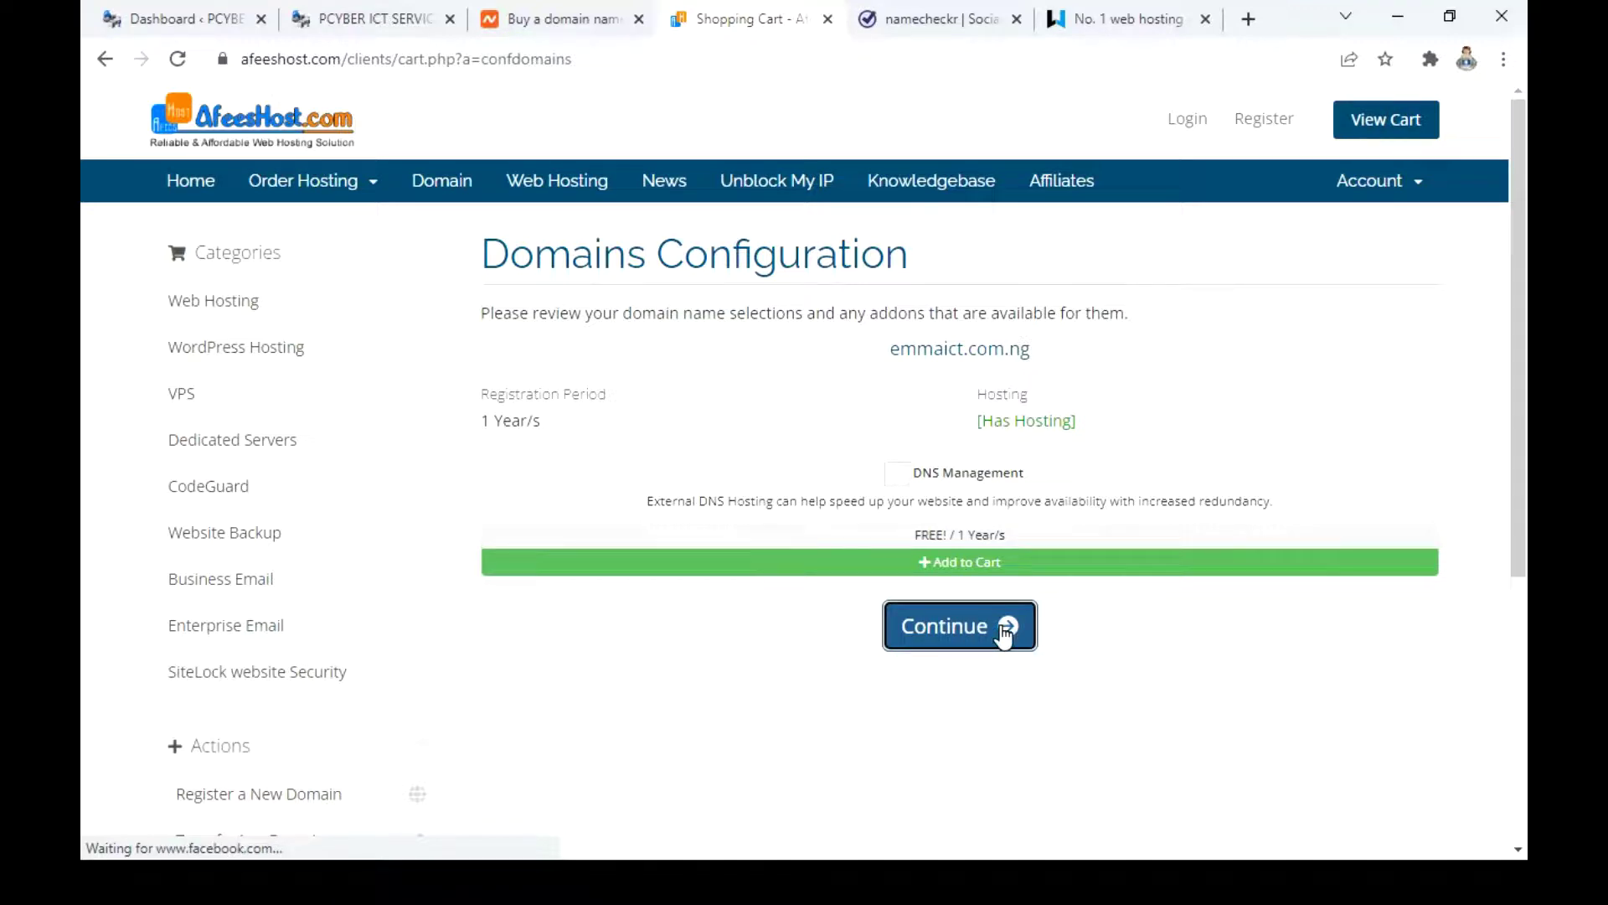
click(1004, 634)
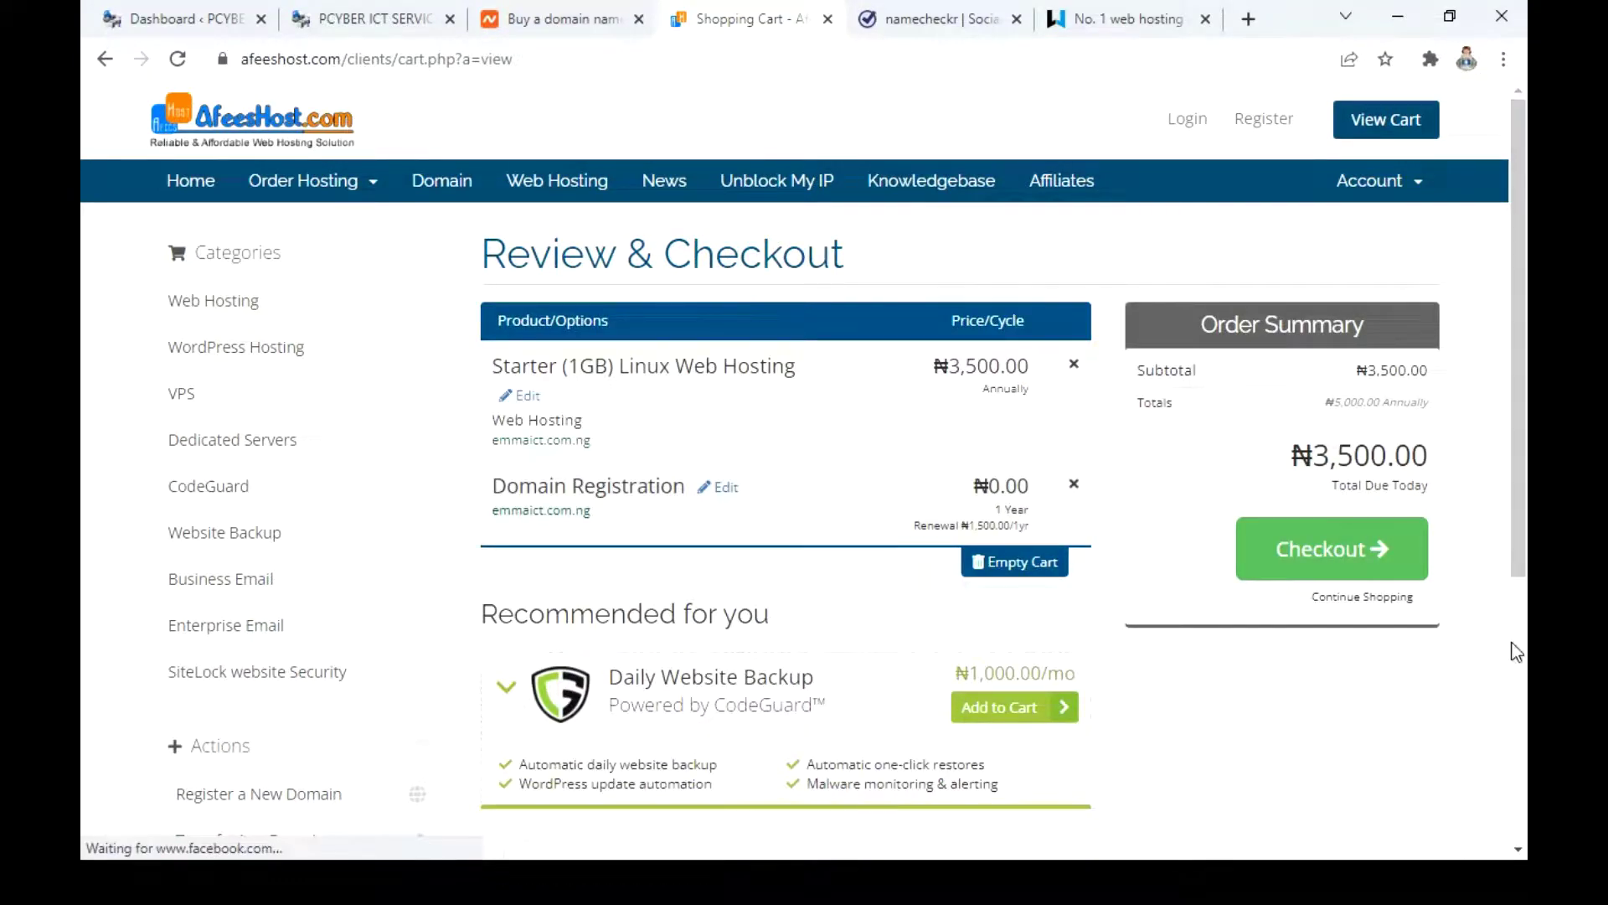
click(1273, 556)
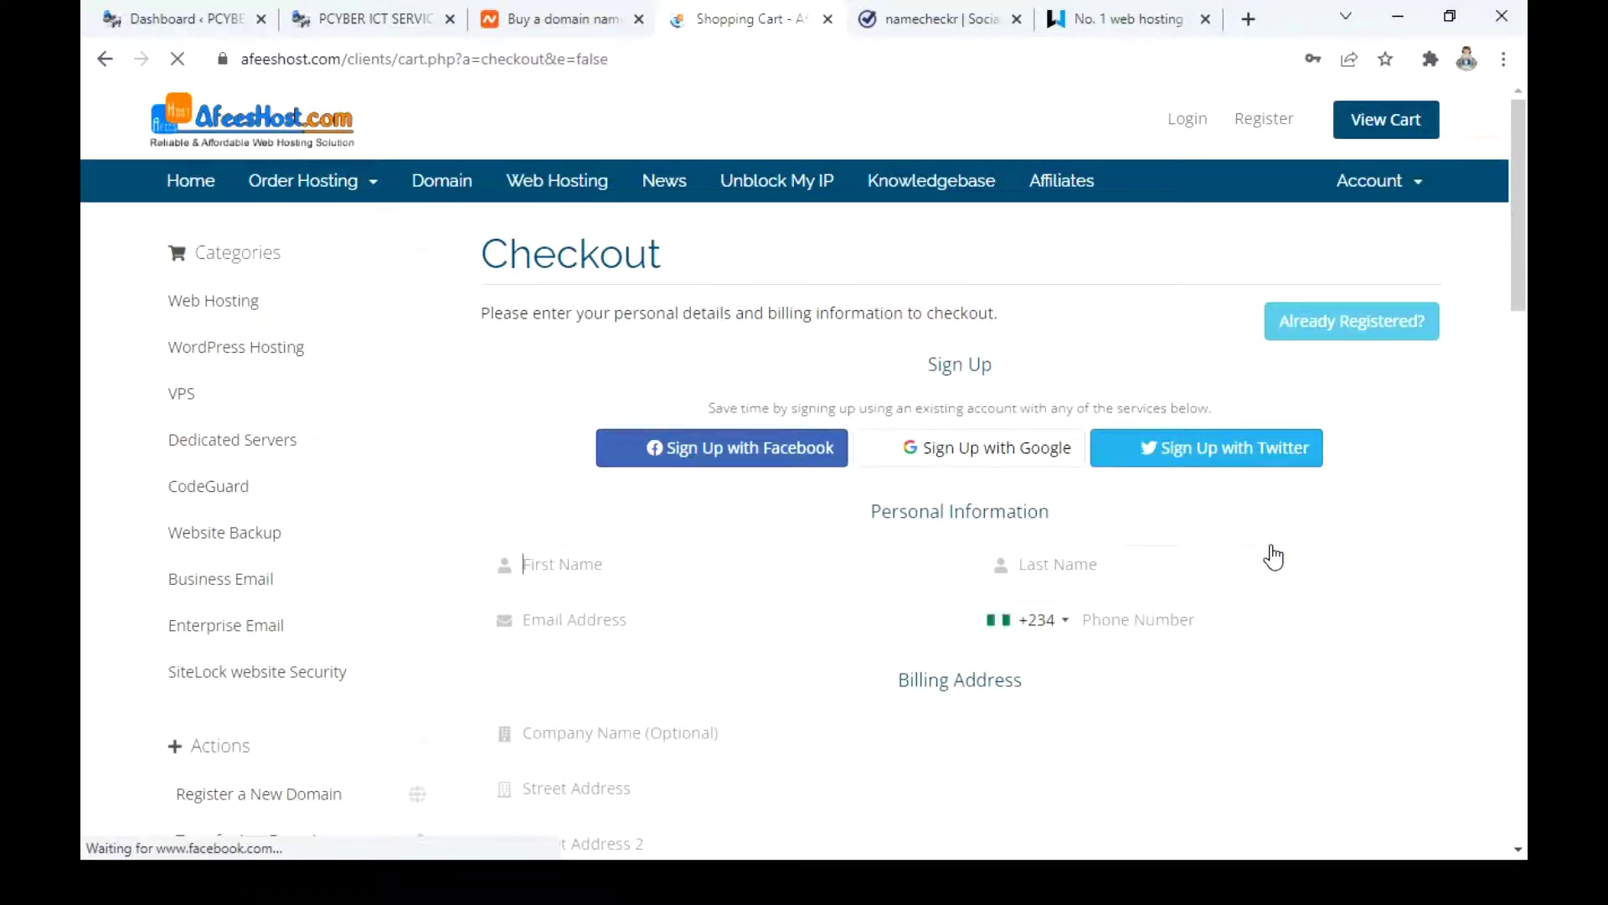
Go through the checkout form down to the payment details and agree to the Terms of Service
click(1518, 848)
scroll(1523, 849, down, 3)
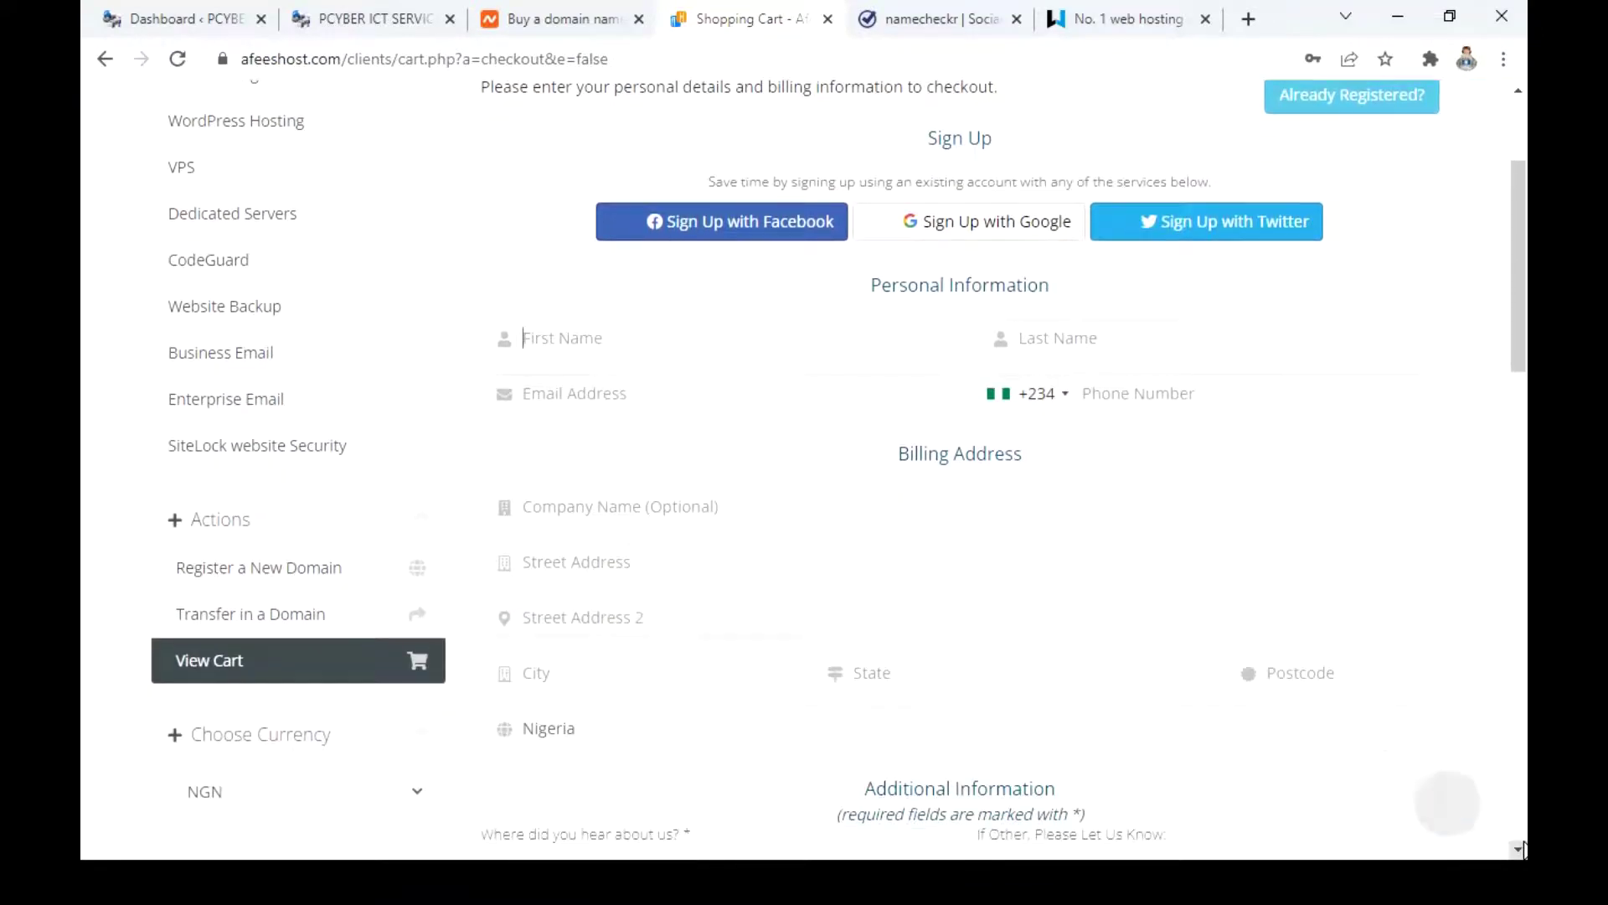
scroll(1523, 849, down, 2)
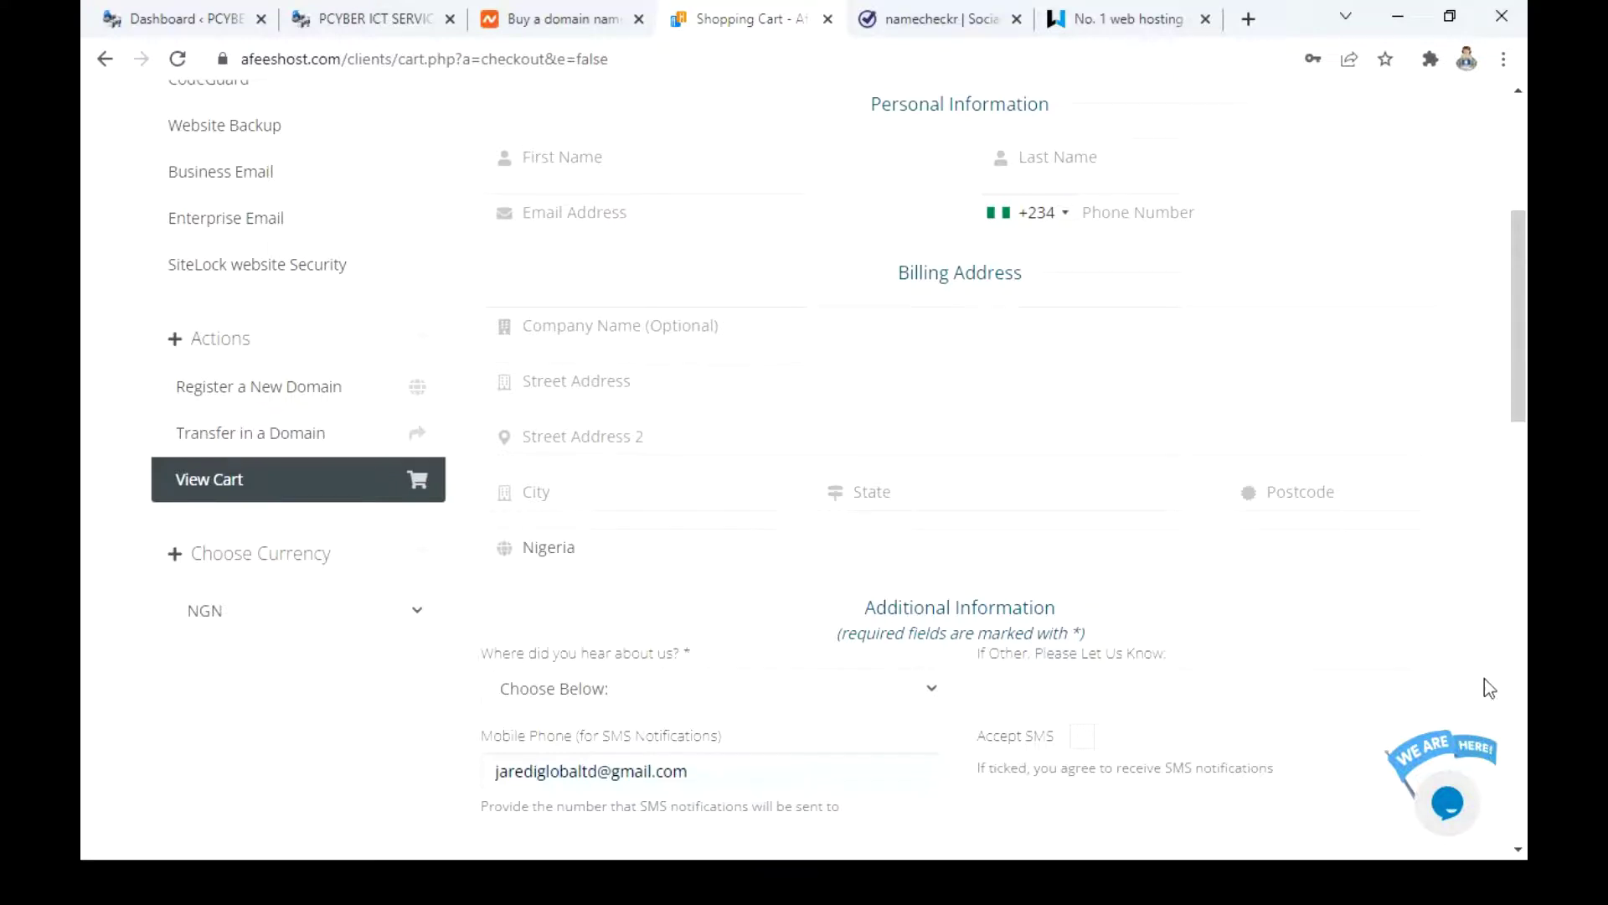
scroll(1520, 829, down, 7)
drag(1518, 554, 1527, 710)
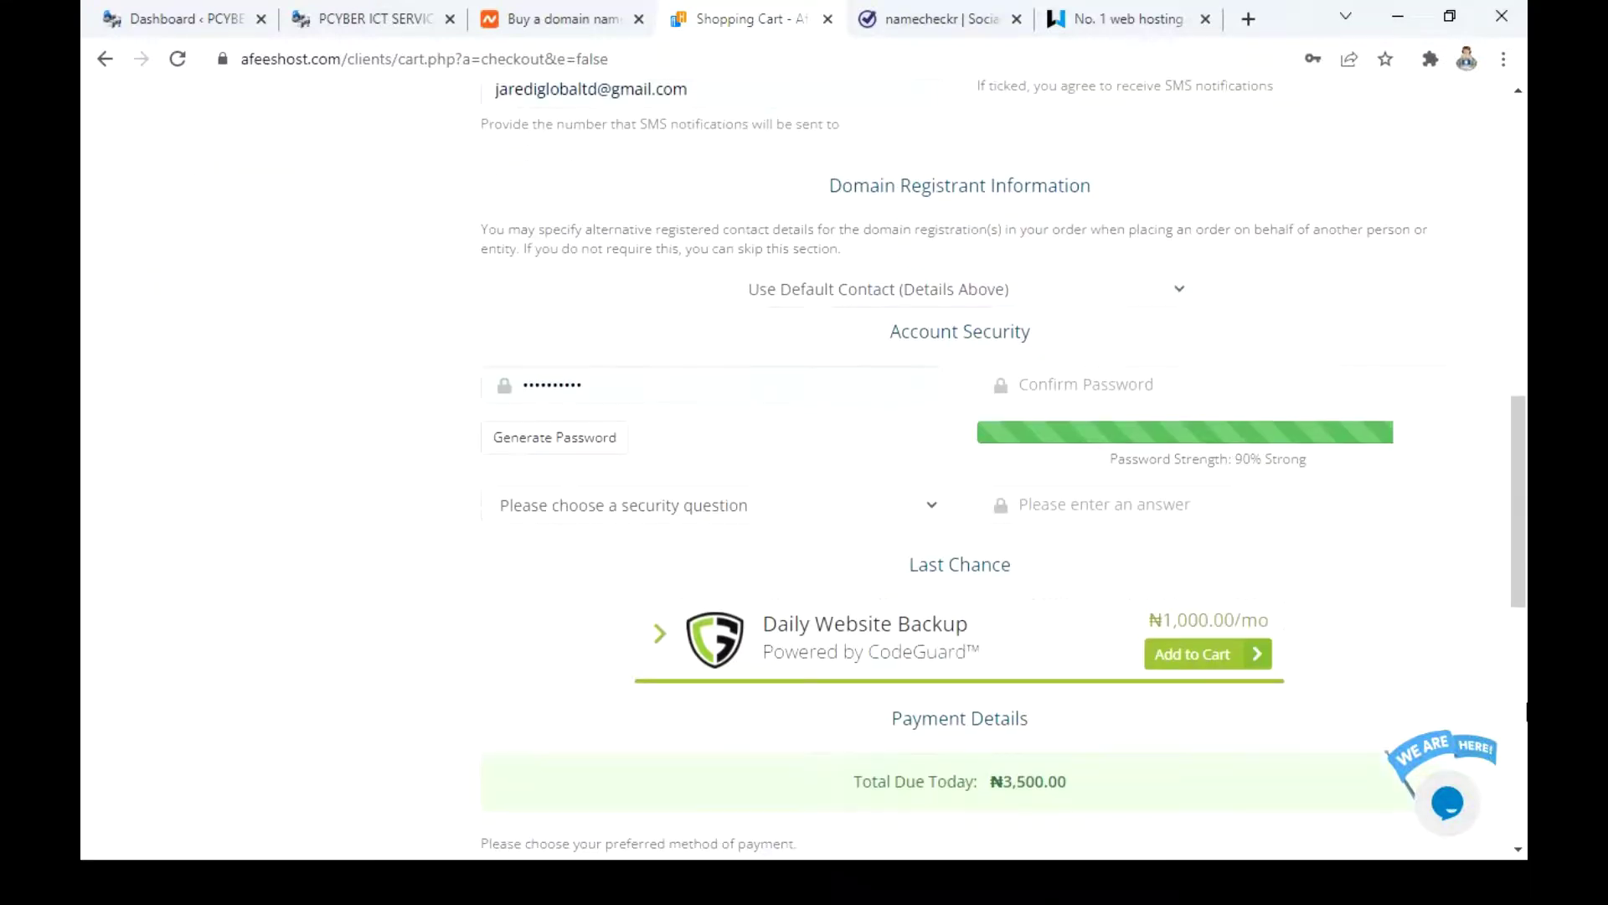
click(1526, 711)
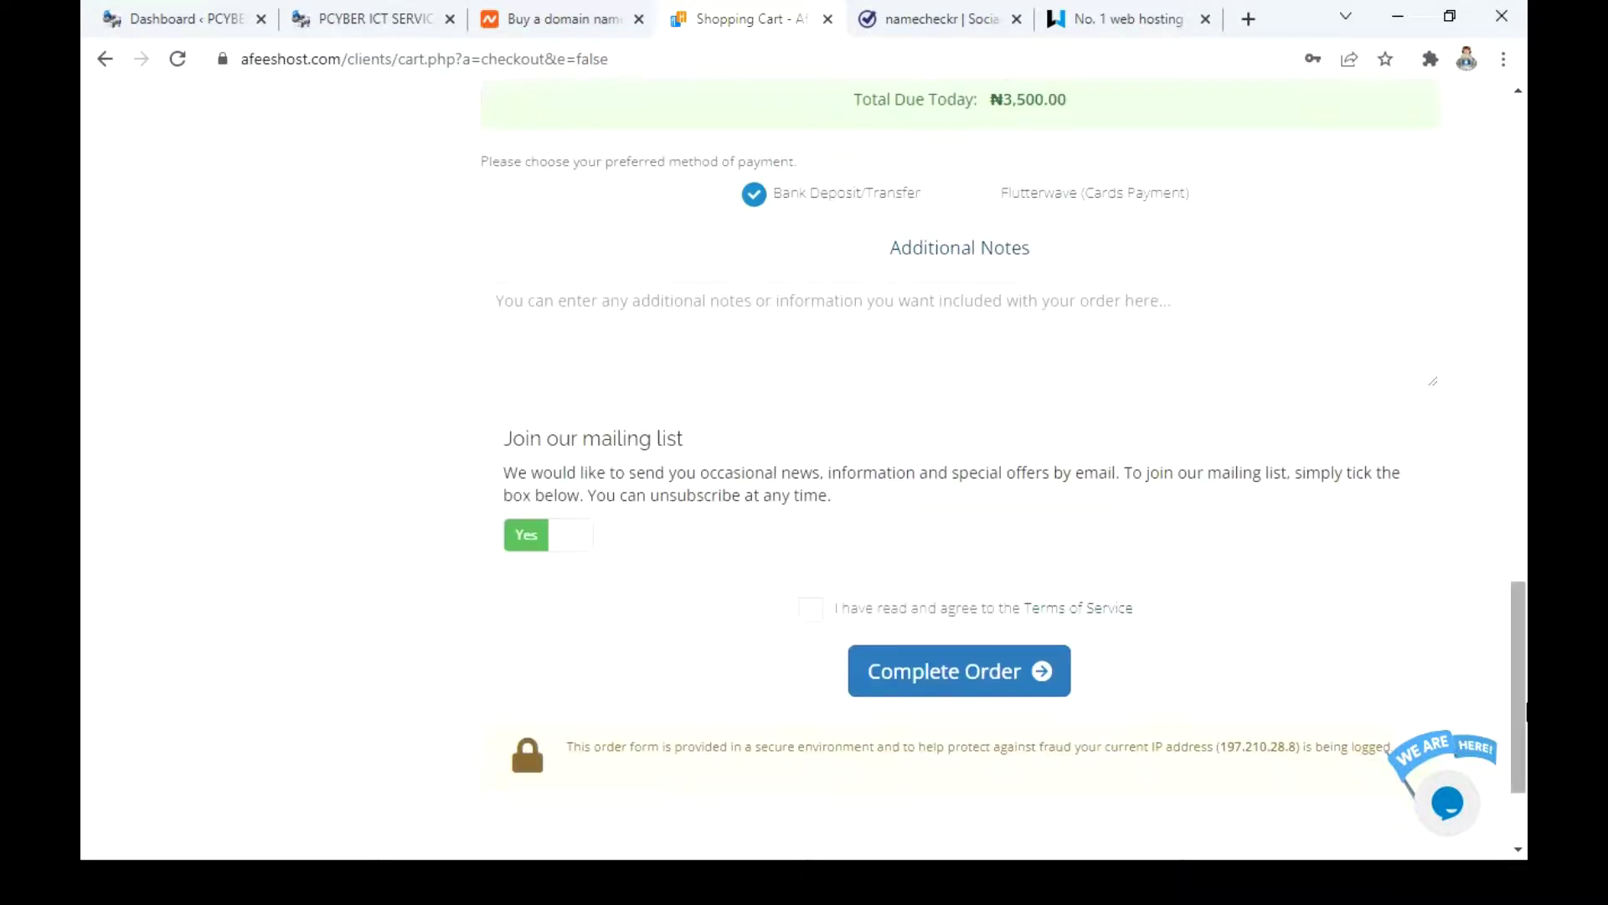
click(826, 616)
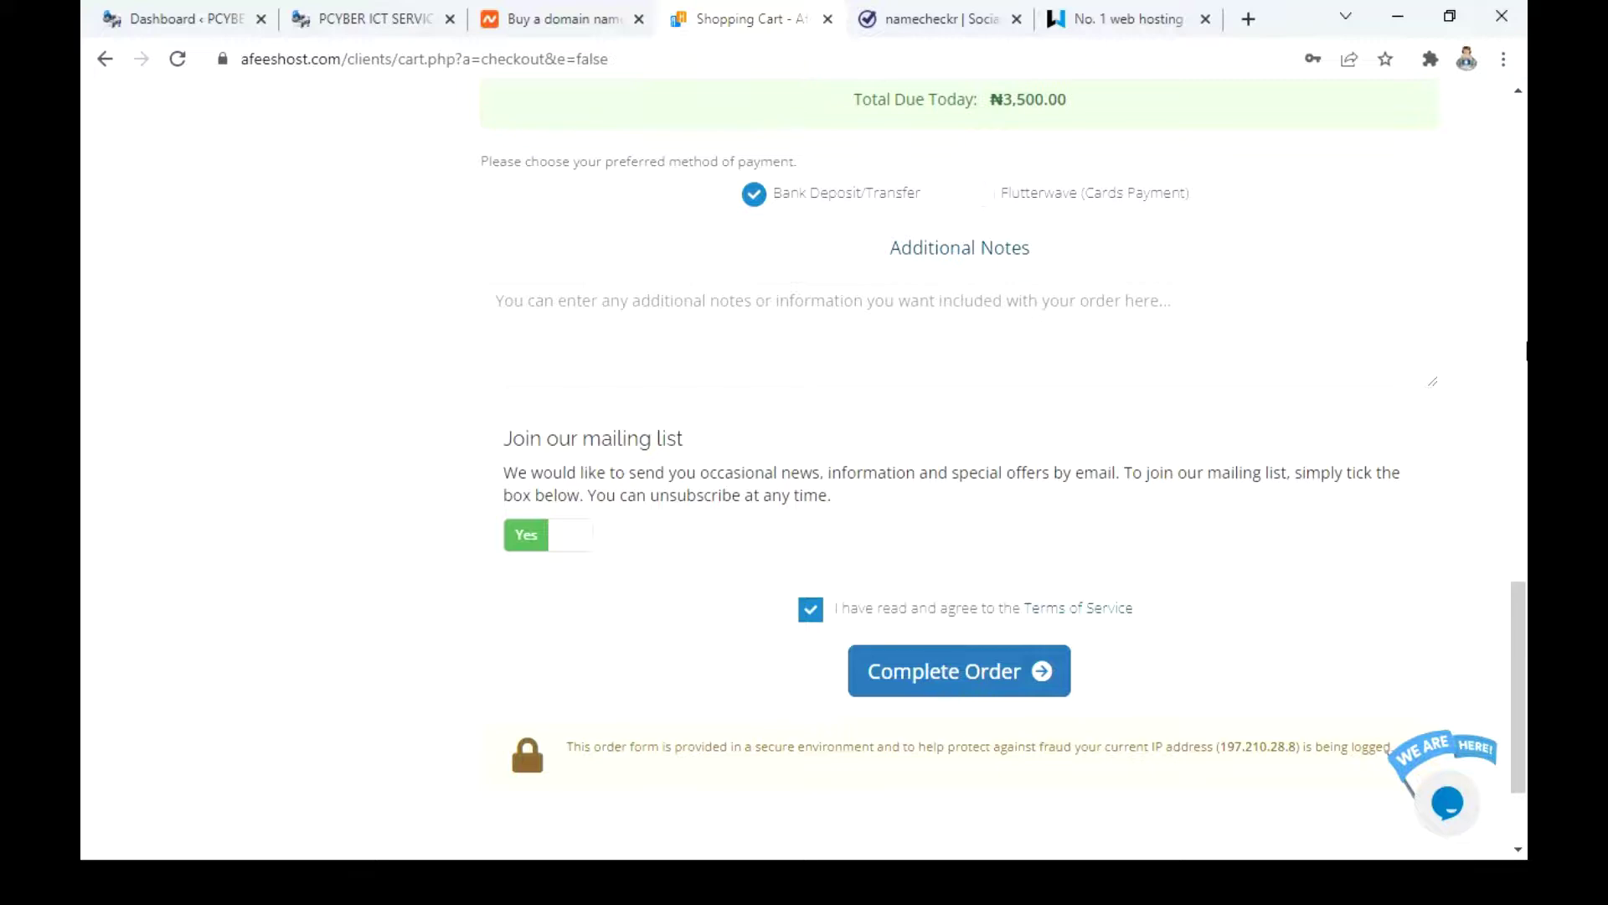
Generate a 12-character account password, copy it and insert it into both password fields under Account Security
click(1526, 348)
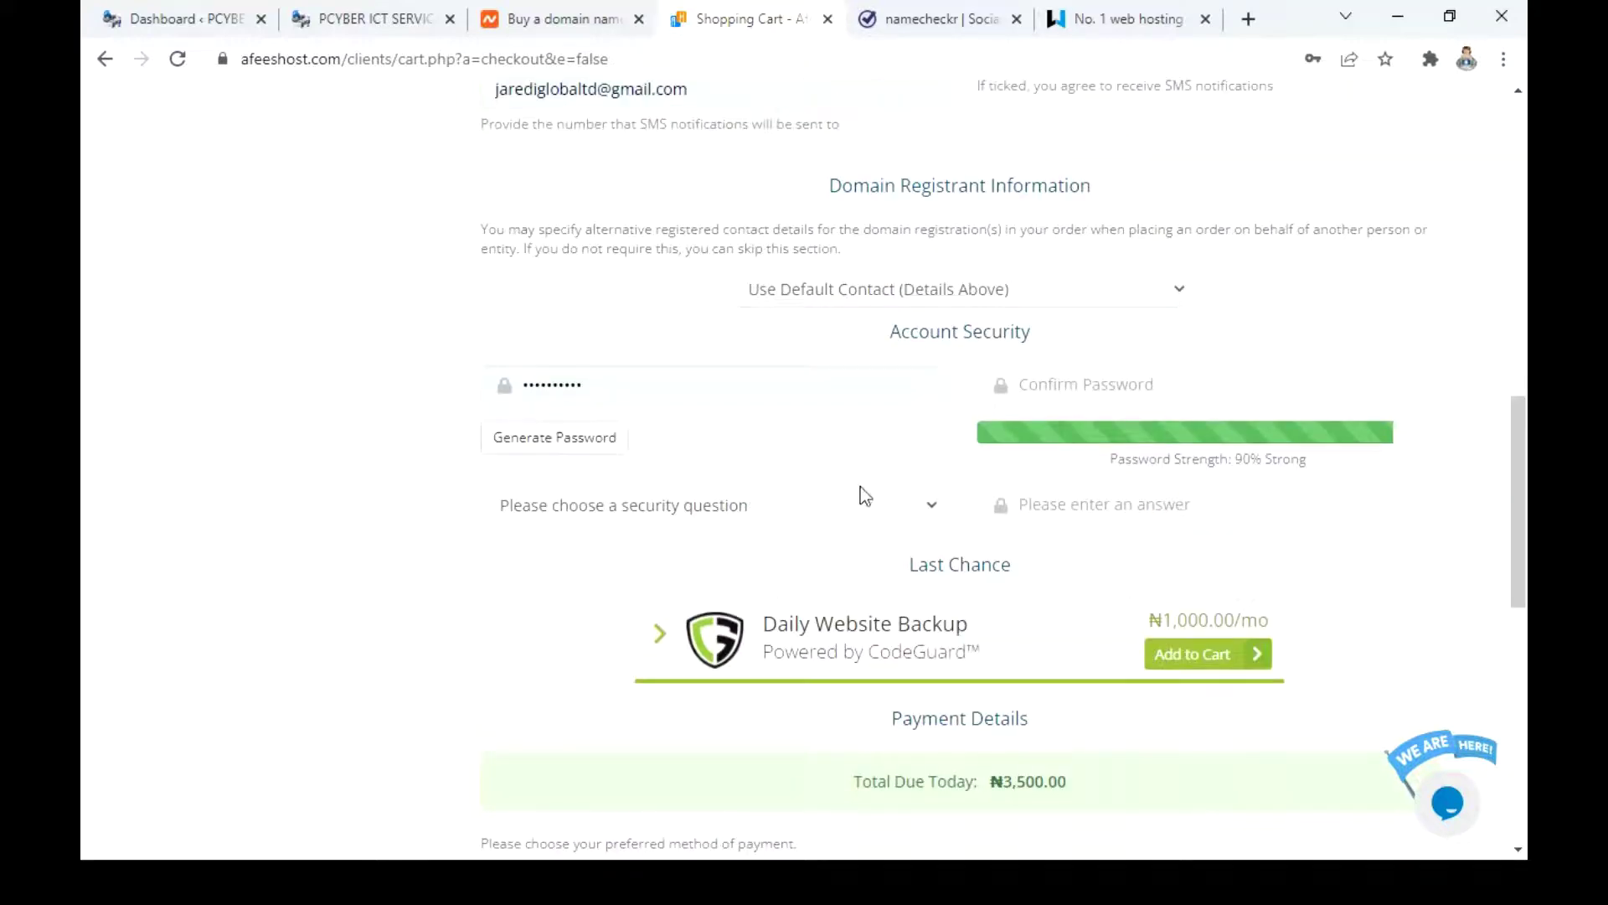
click(597, 448)
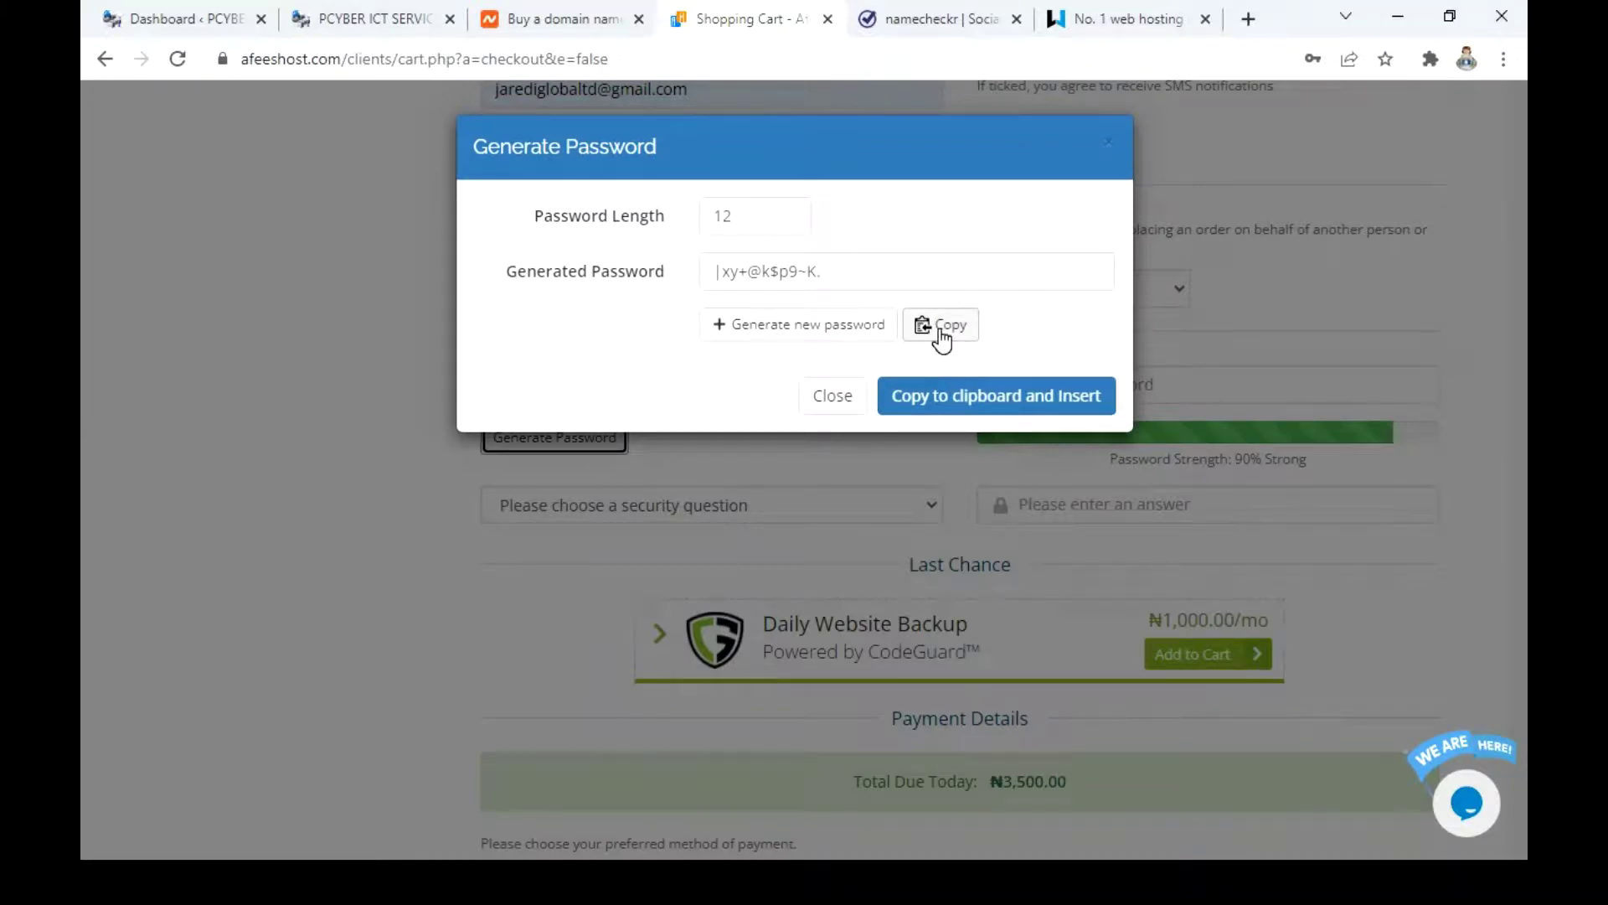
click(940, 338)
click(800, 270)
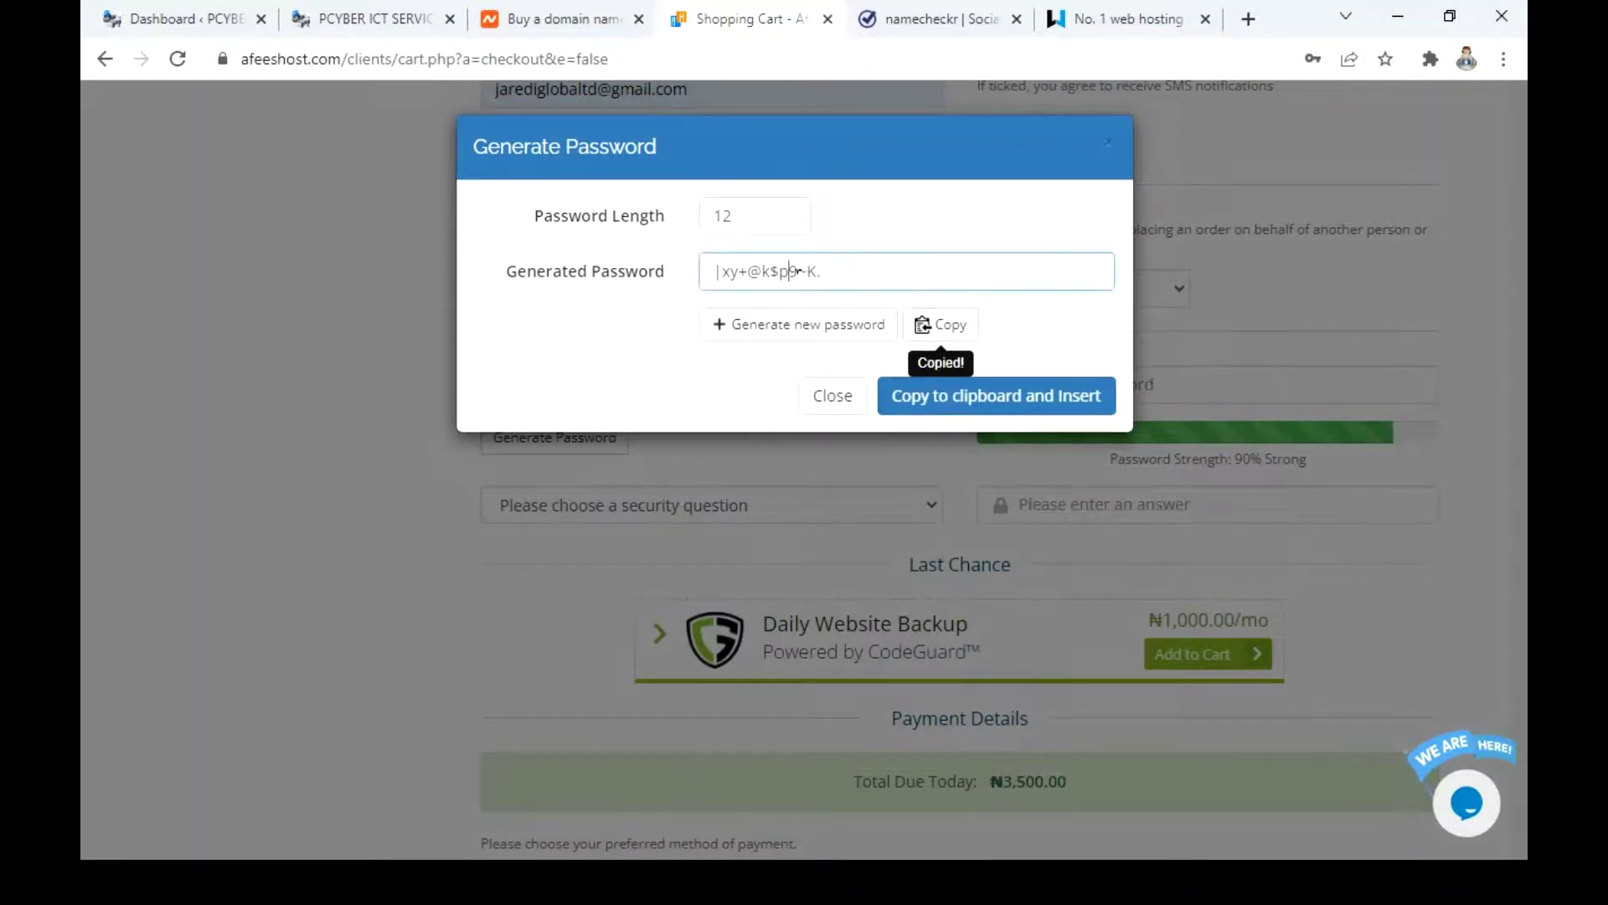
click(945, 326)
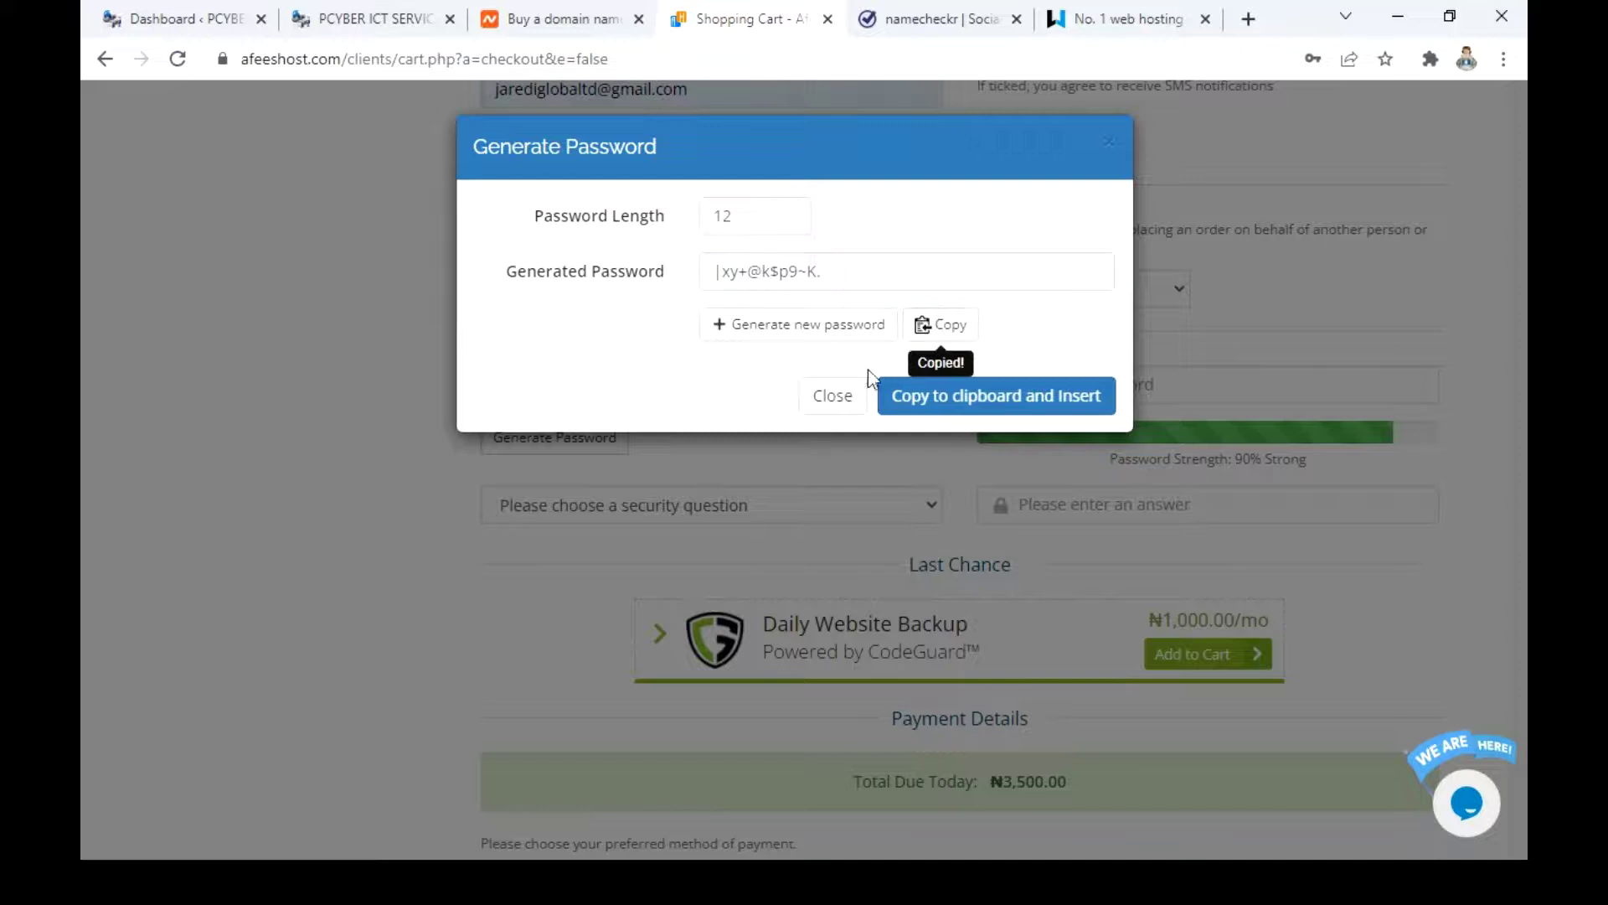
click(942, 408)
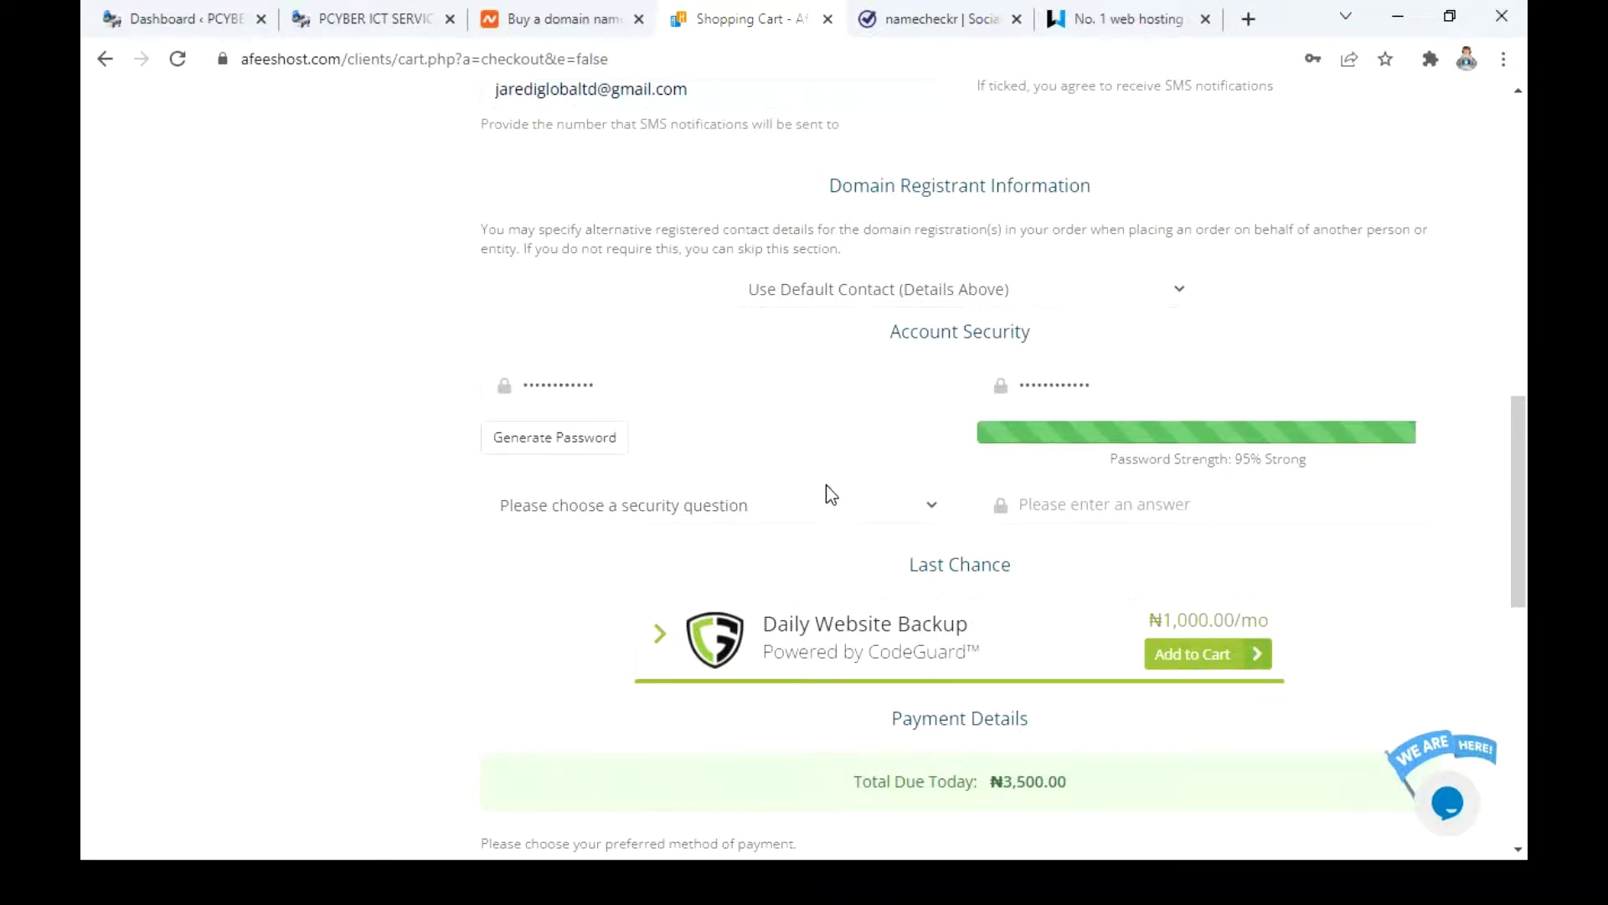
Choose "What's your dream job?" as the security question and set the payment method to Flutterwave (Cards Payment)
click(800, 506)
click(663, 580)
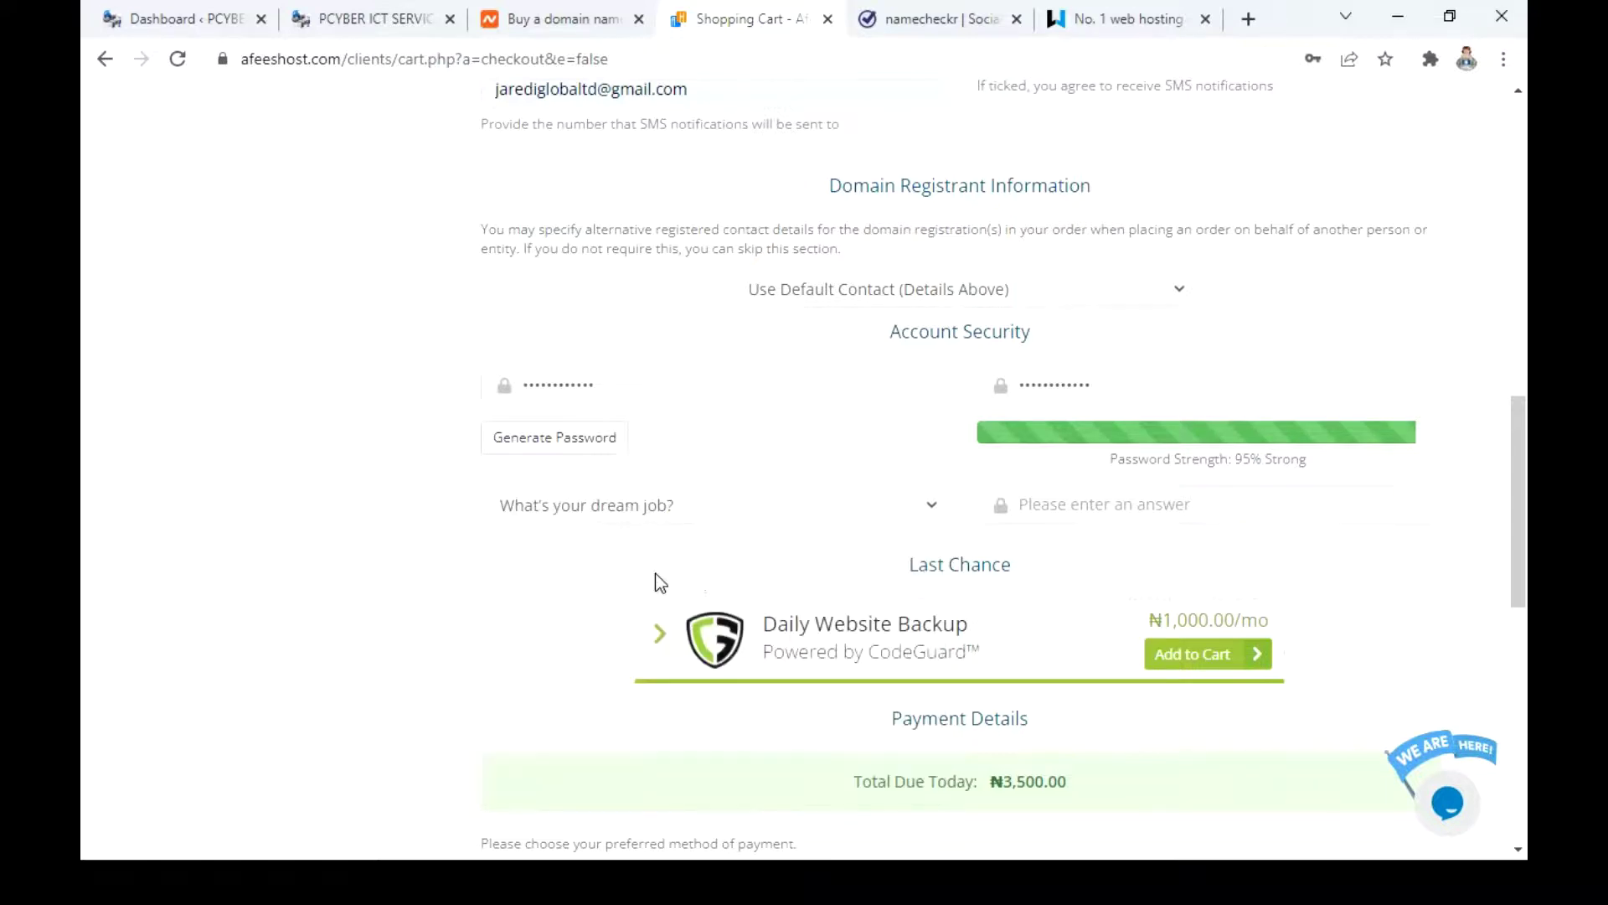
click(1076, 522)
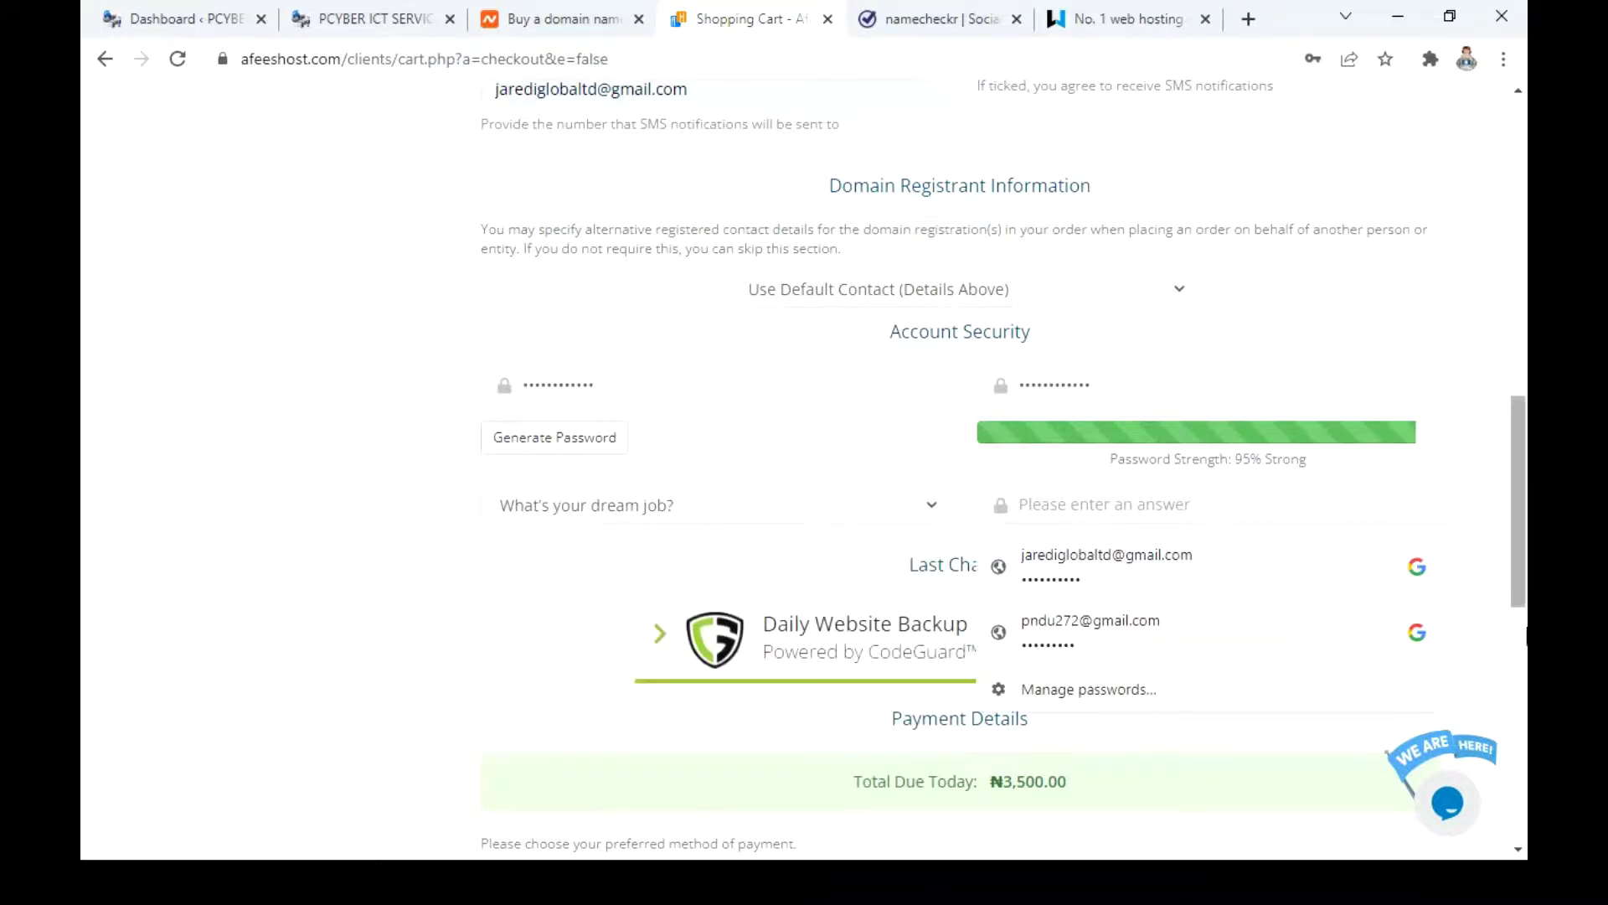
click(1519, 687)
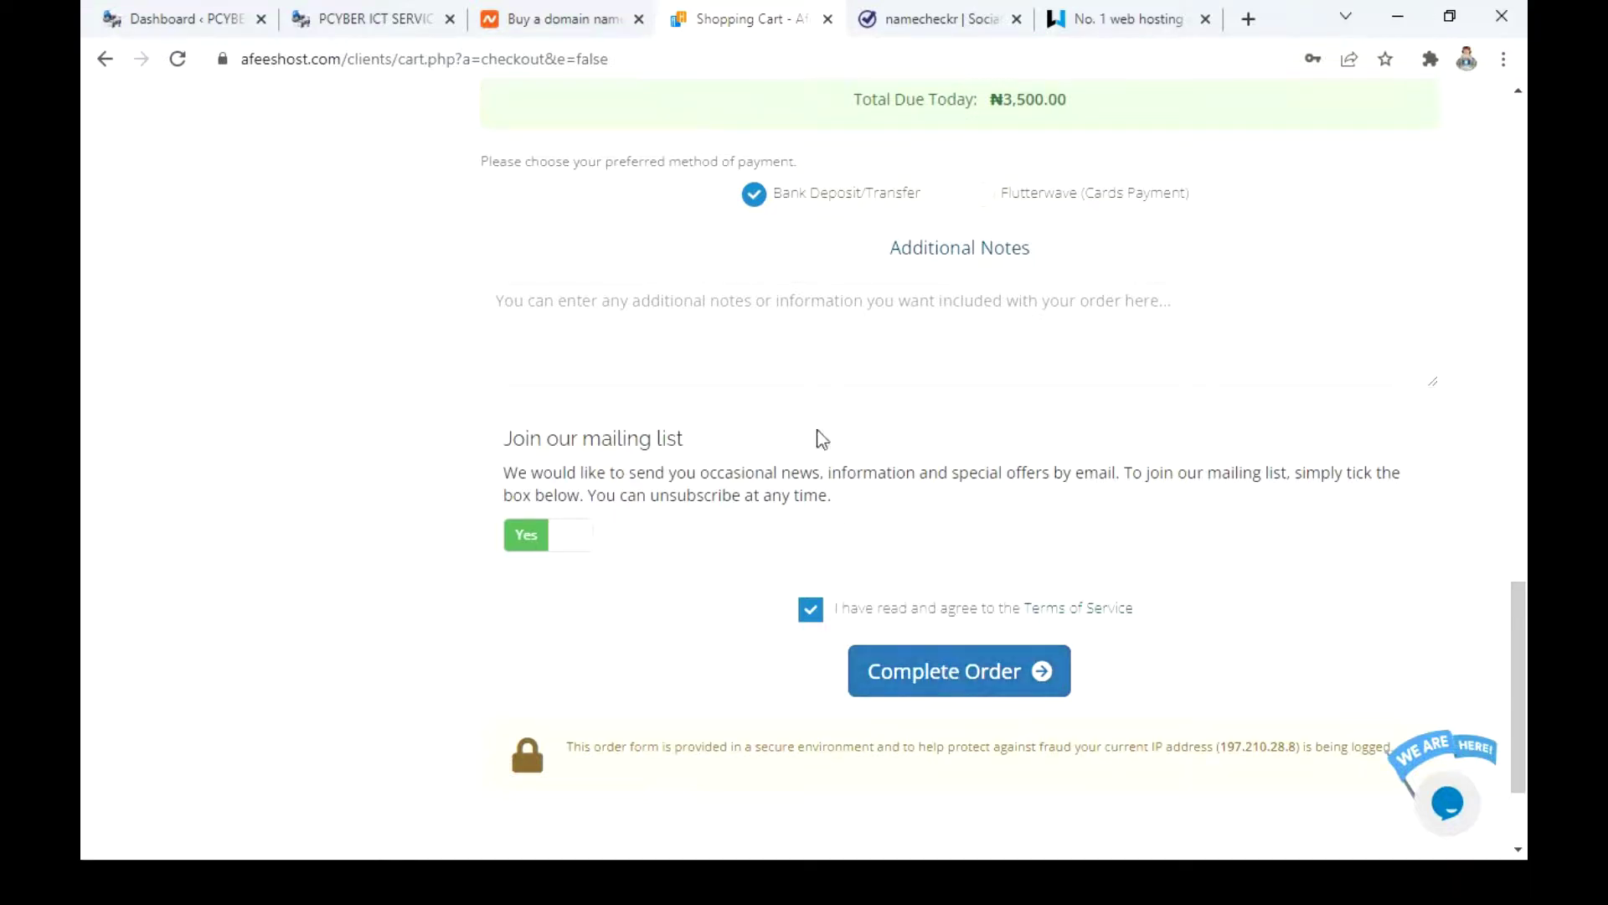
click(1002, 221)
Open gmail.com in place of the namecheckr page
click(911, 18)
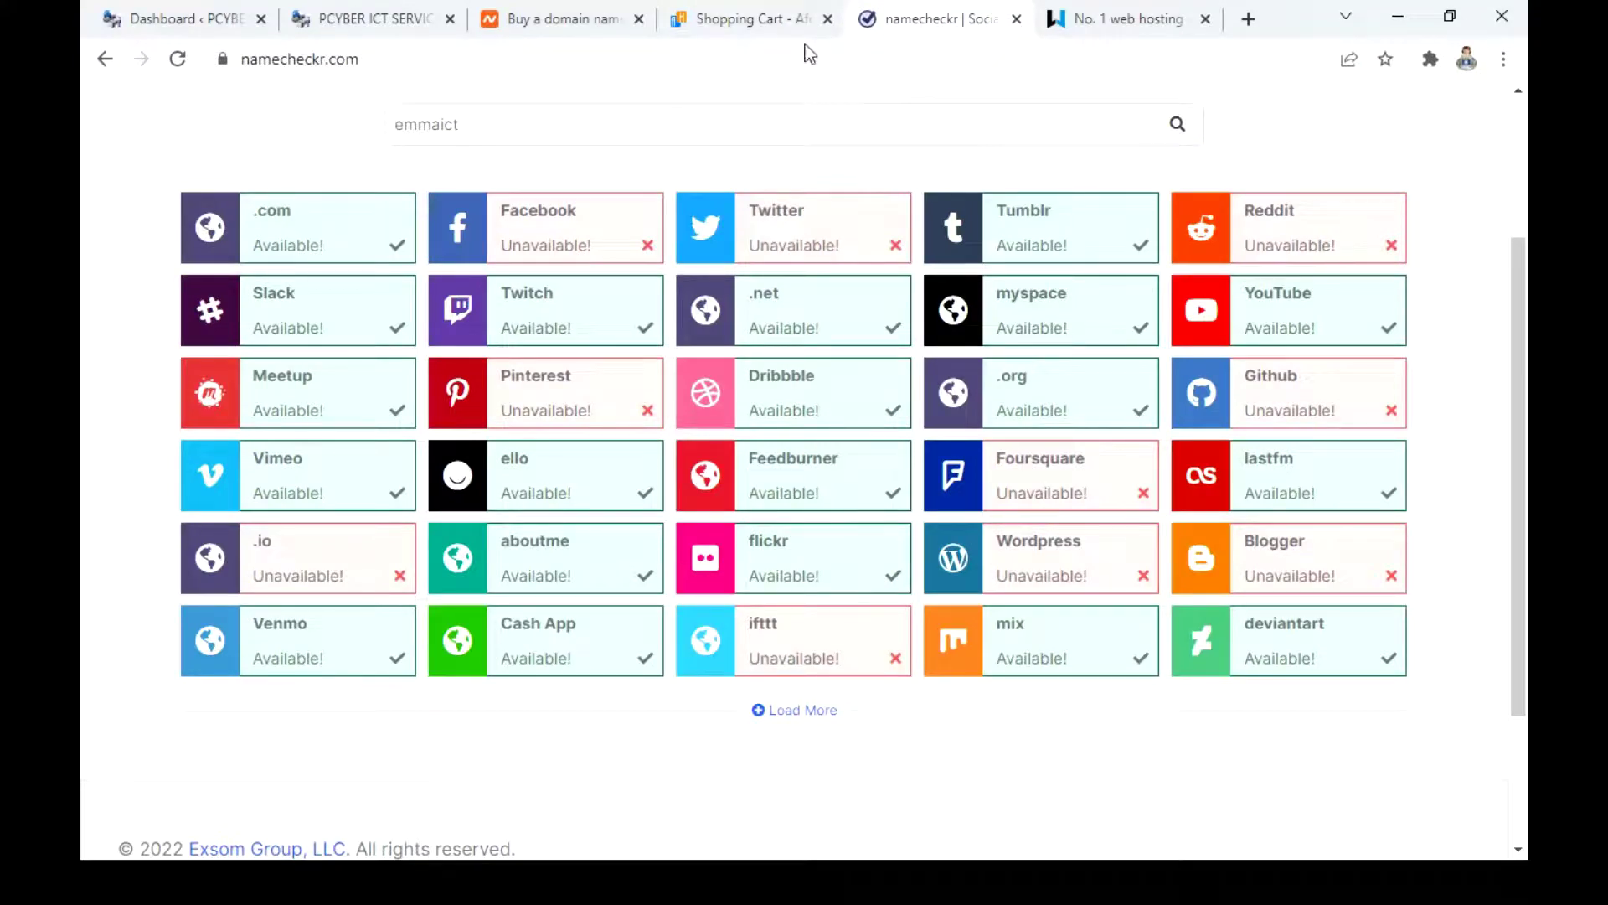
click(780, 59)
text(pnd)
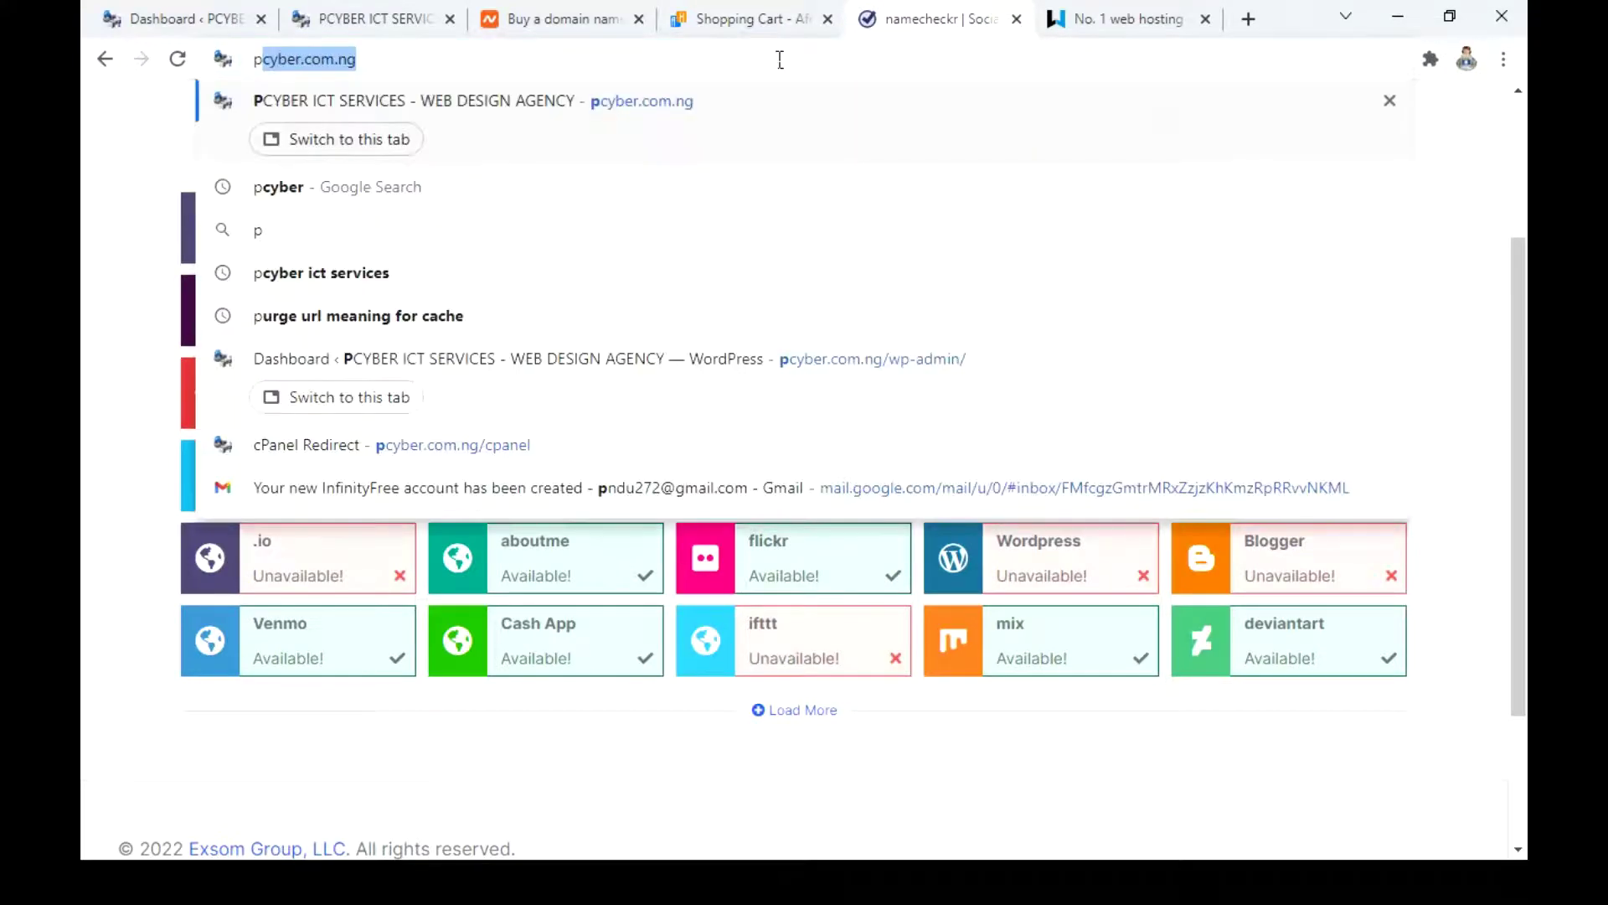
key(BackSpace)
key(BackSpace)
key(BackSpace)
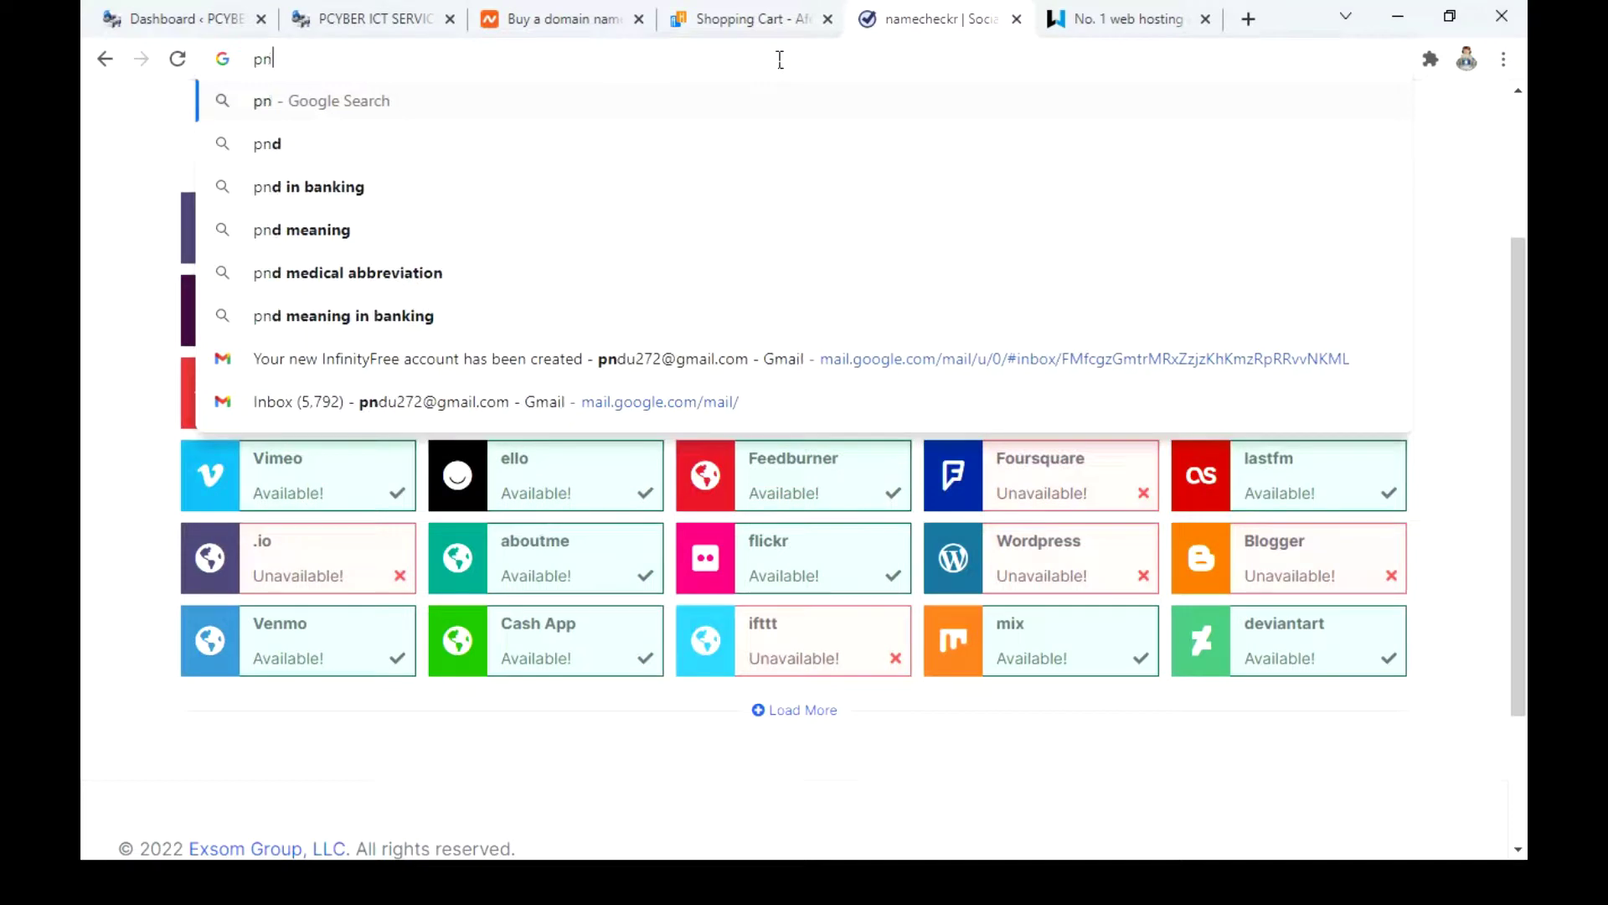
text(im)
key(BackSpace)
key(BackSpace)
text(gmail.com)
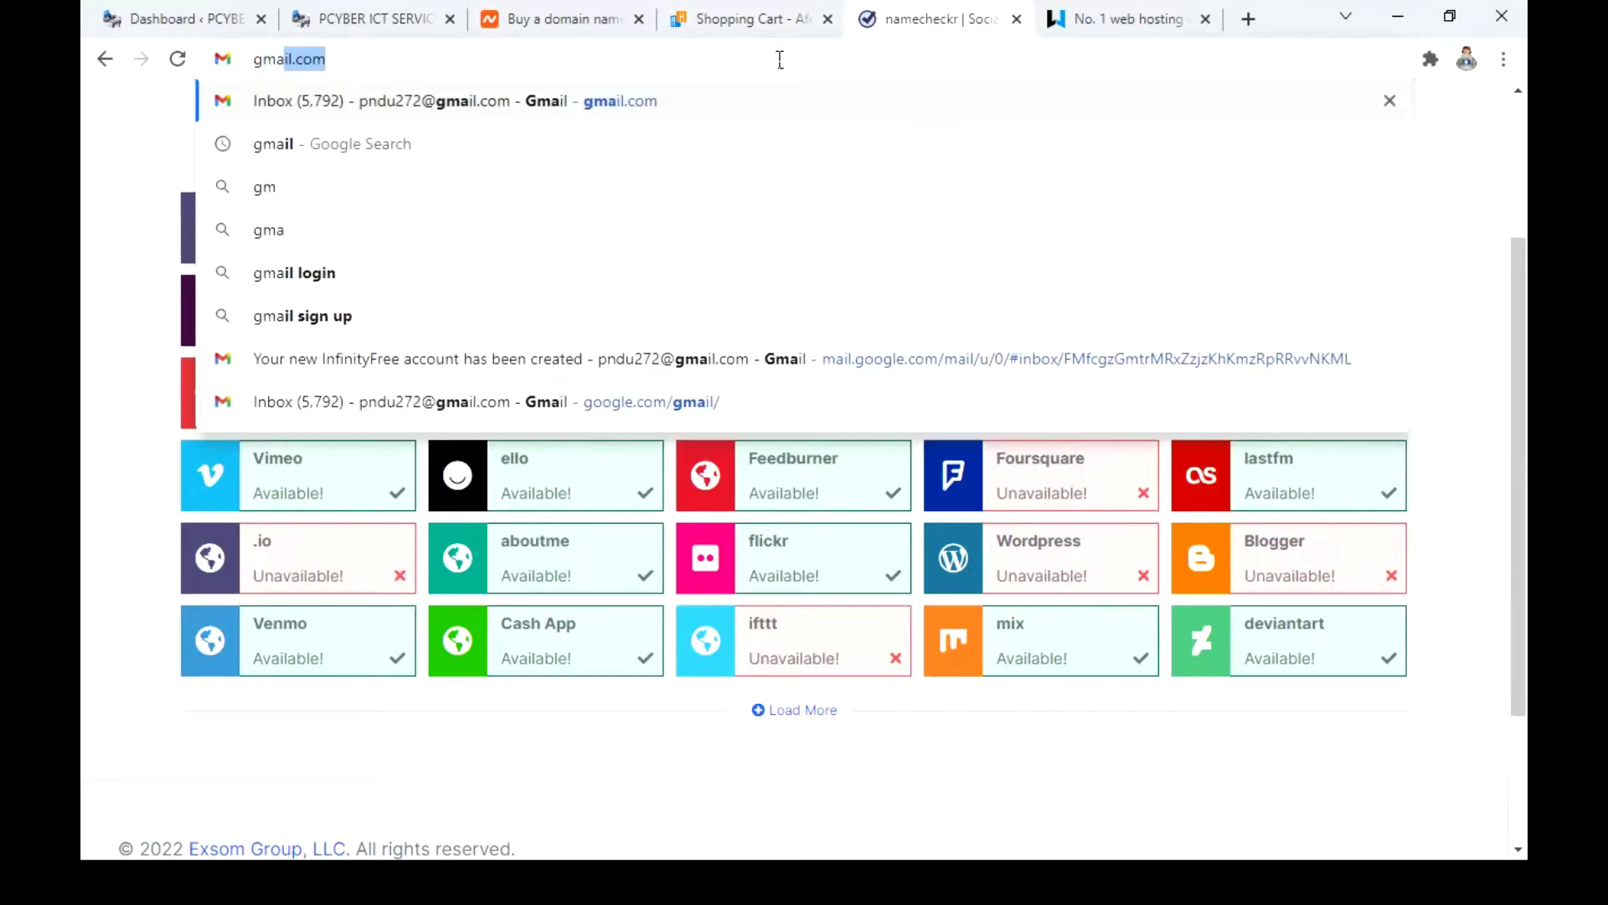
key(Return)
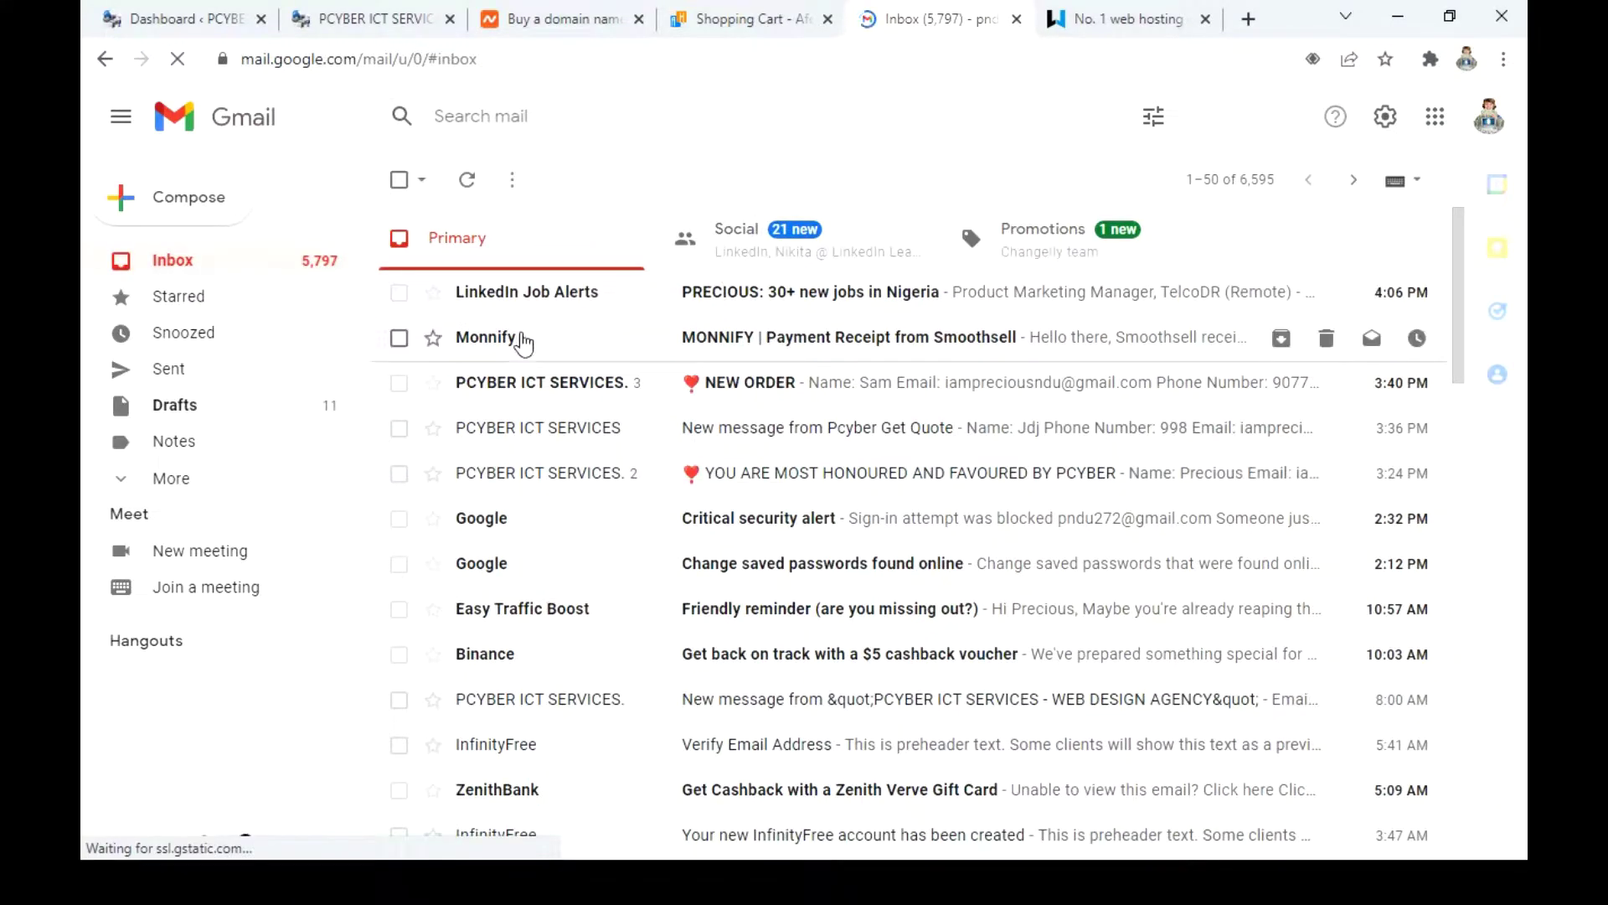
Search the mailbox for afeeshost
click(622, 118)
text(aff)
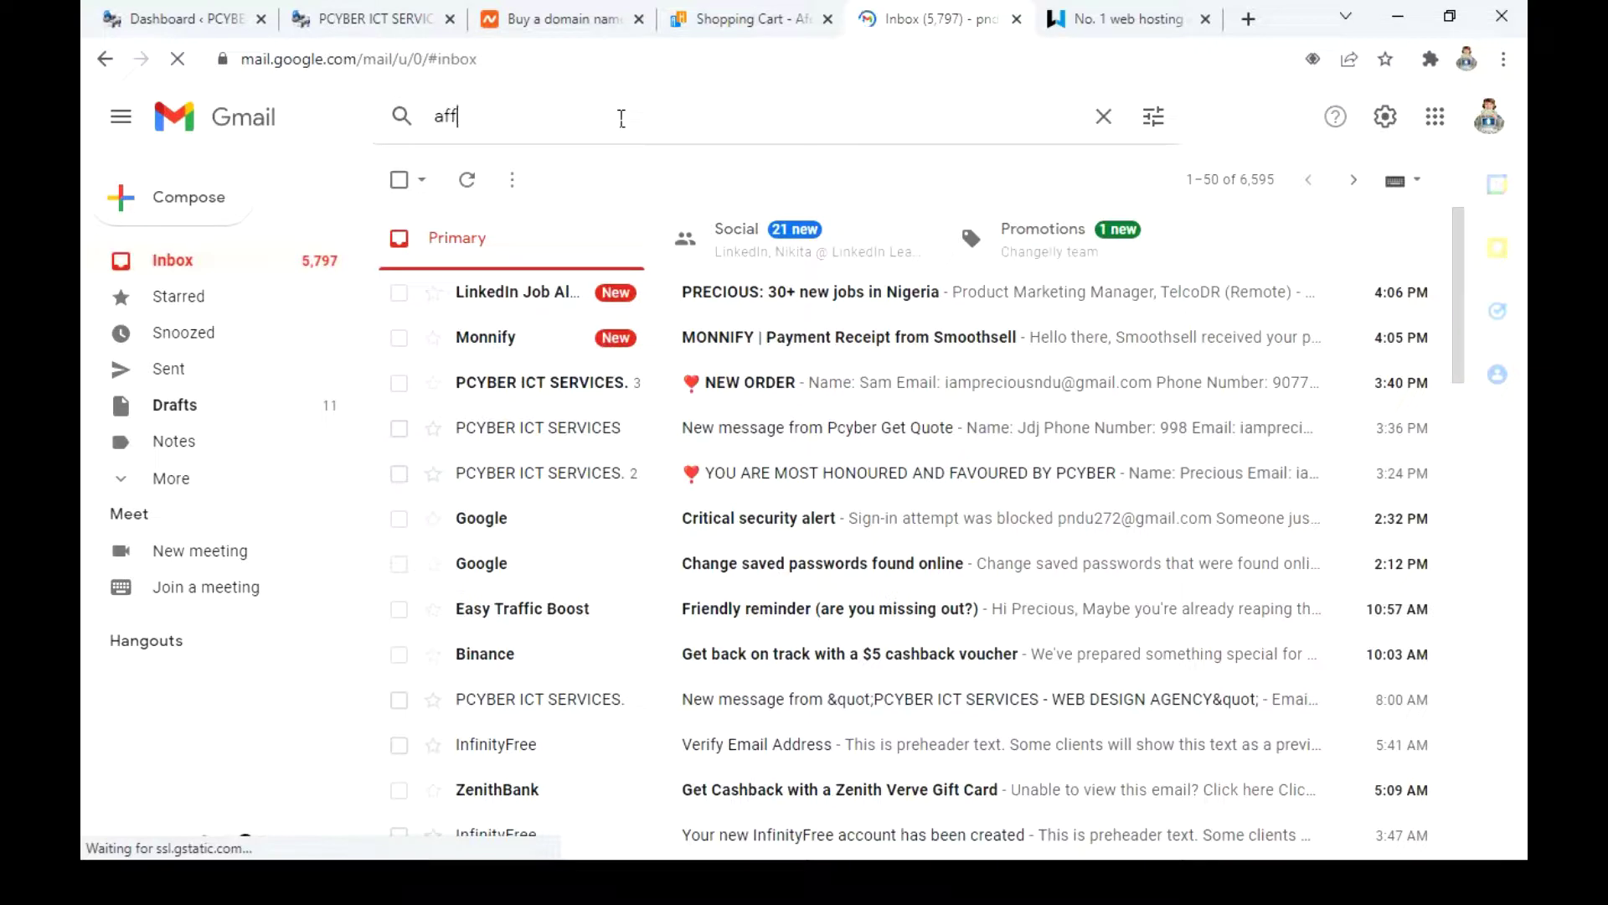
key(BackSpace)
key(BackSpace)
text(eeshost)
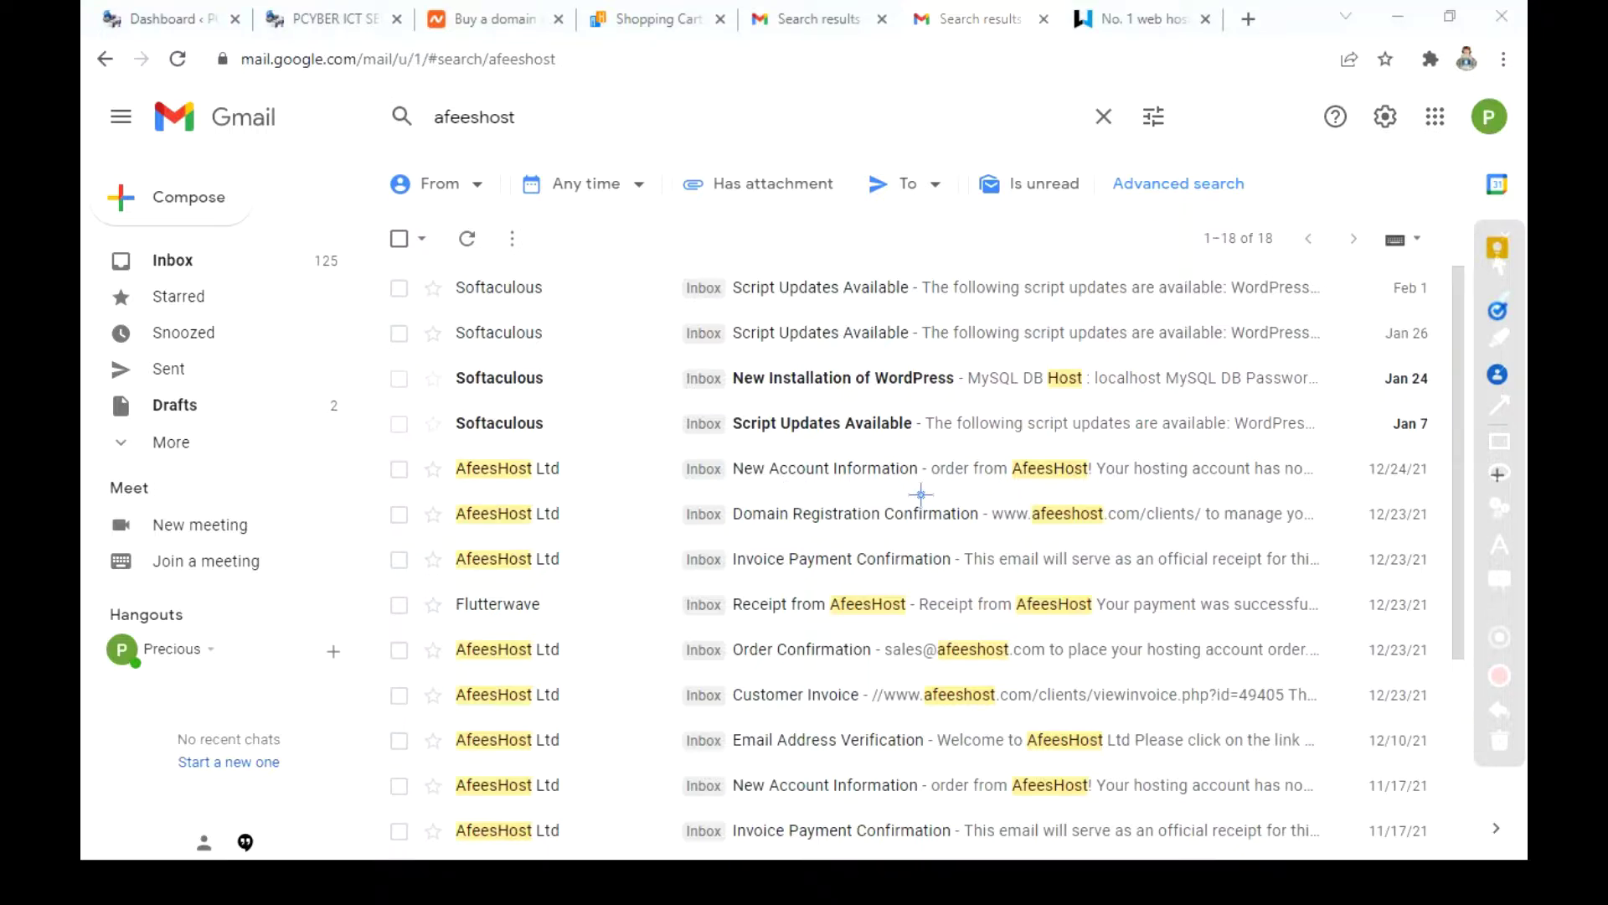
Open the newest New Account Information email from AfeesHost and examine its hosting, login and server details
key(Escape)
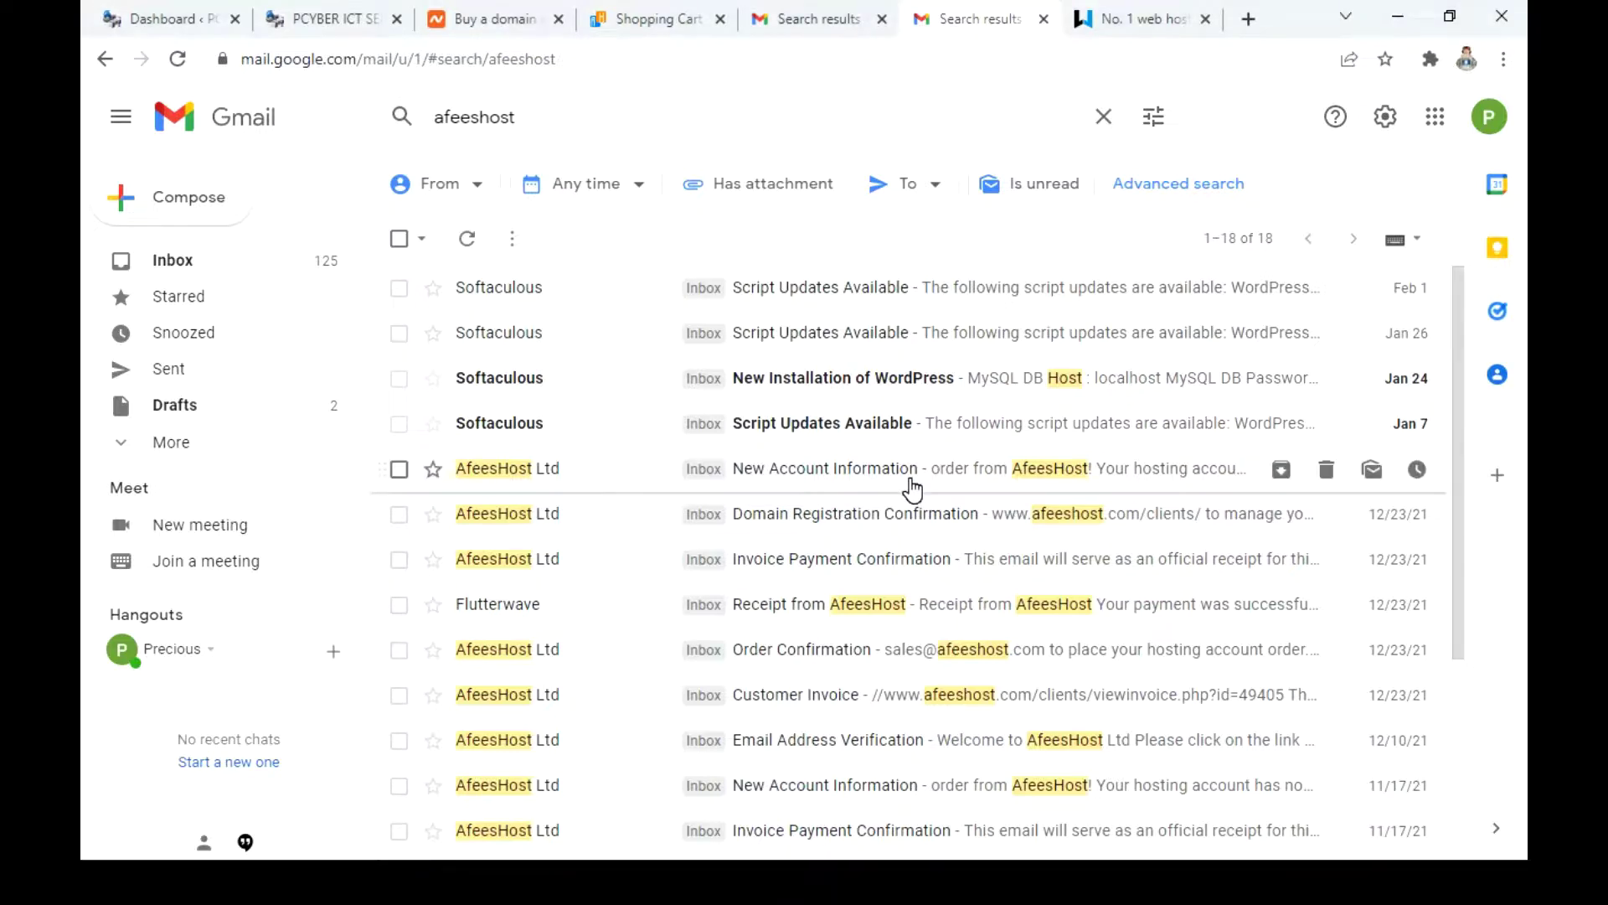
click(912, 481)
scroll(965, 650, down, 1)
scroll(969, 649, down, 5)
scroll(969, 645, down, 5)
scroll(969, 649, down, 3)
scroll(969, 649, down, 5)
scroll(969, 651, down, 9)
scroll(972, 645, down, 1)
scroll(968, 650, up, 2)
scroll(970, 652, up, 2)
scroll(972, 651, up, 1)
scroll(972, 651, up, 3)
scroll(969, 651, up, 4)
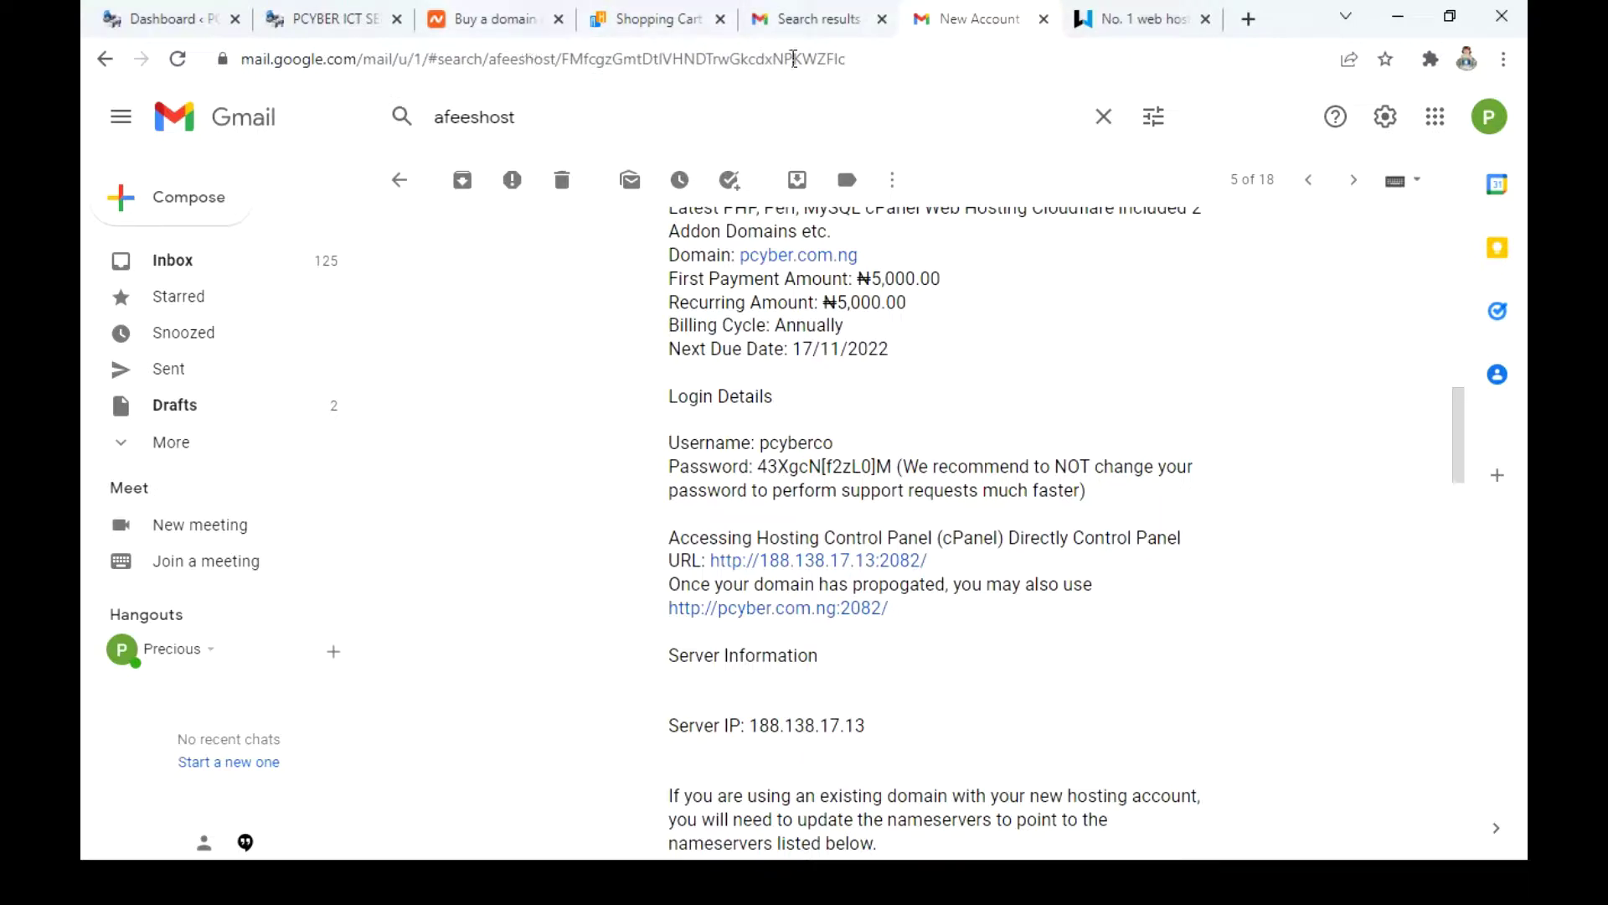
Revisit the payment section of the AfeesHost checkout and return to the New Account Information email
click(610, 25)
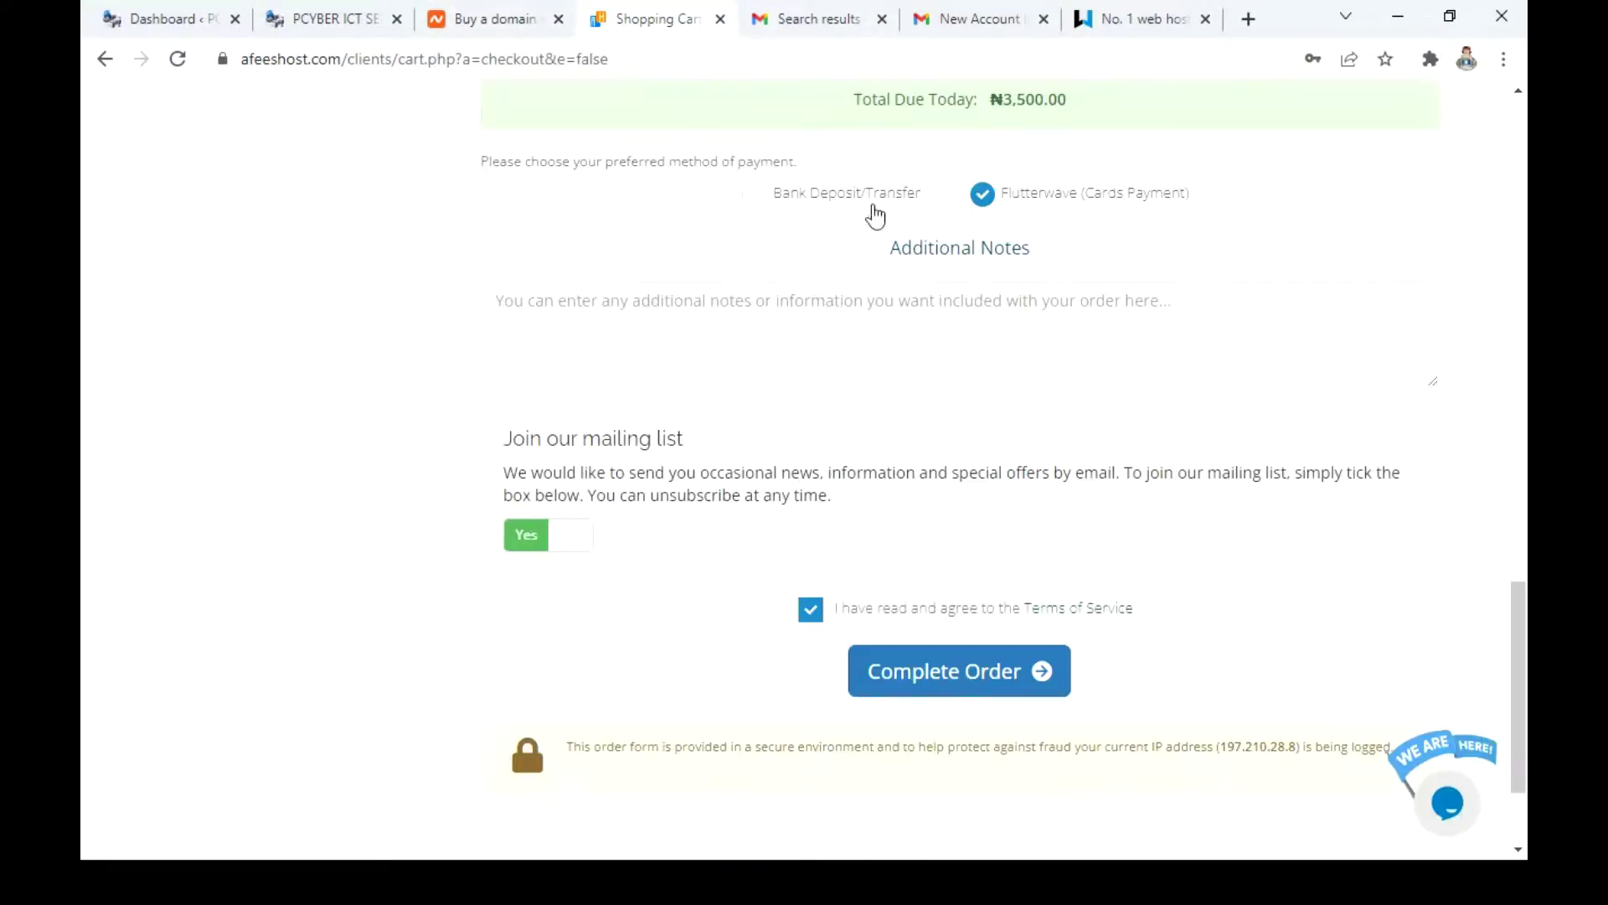
click(1525, 323)
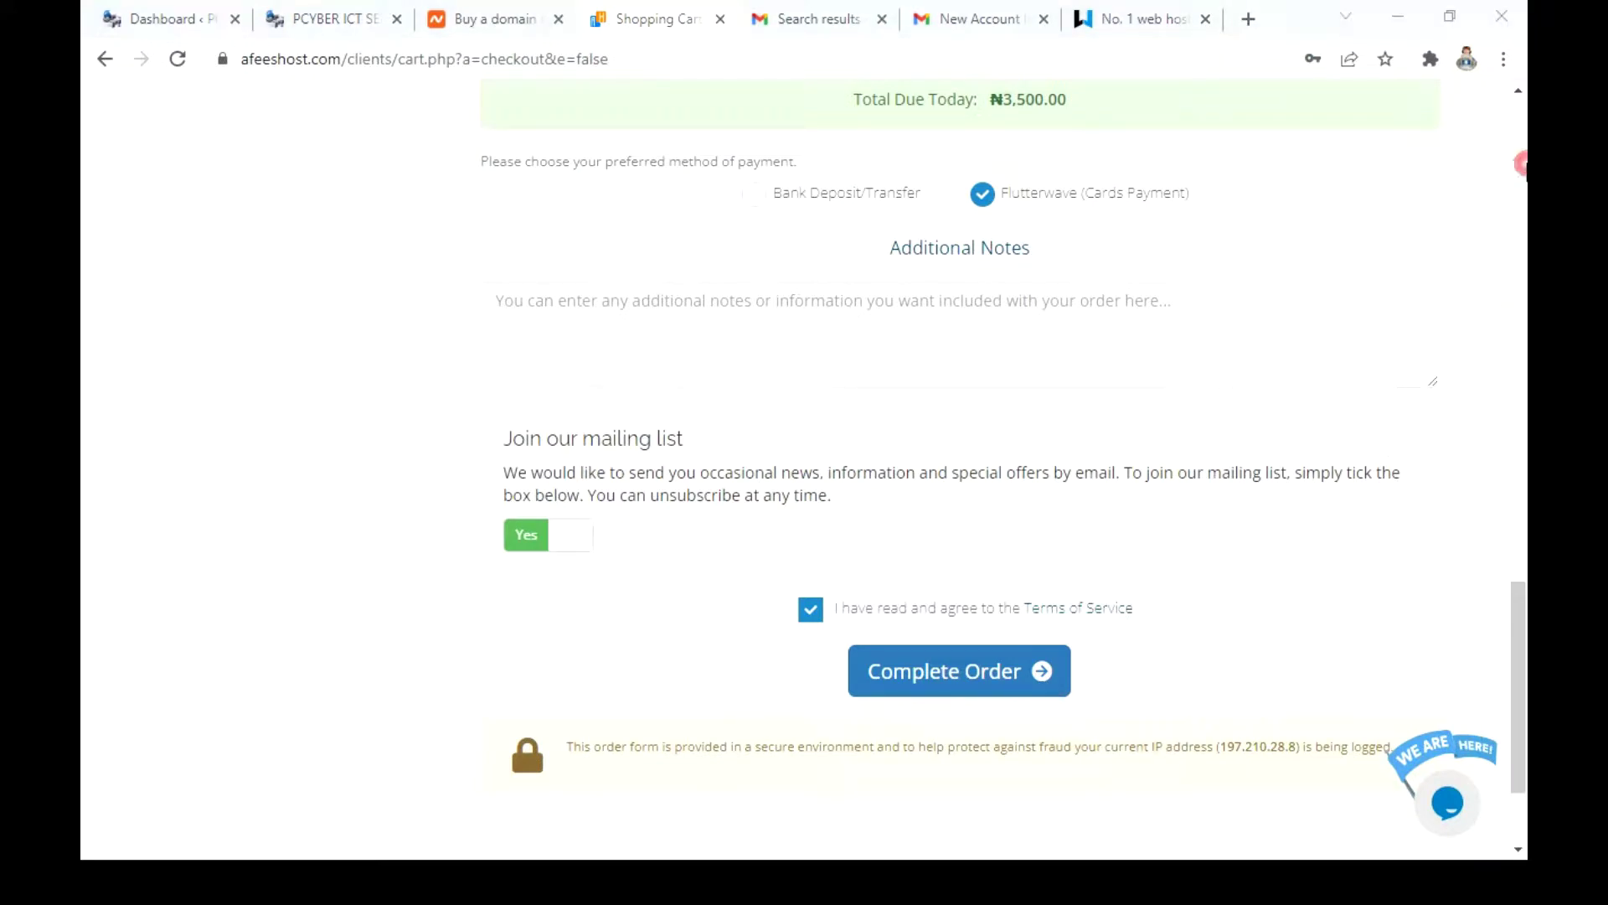
click(984, 19)
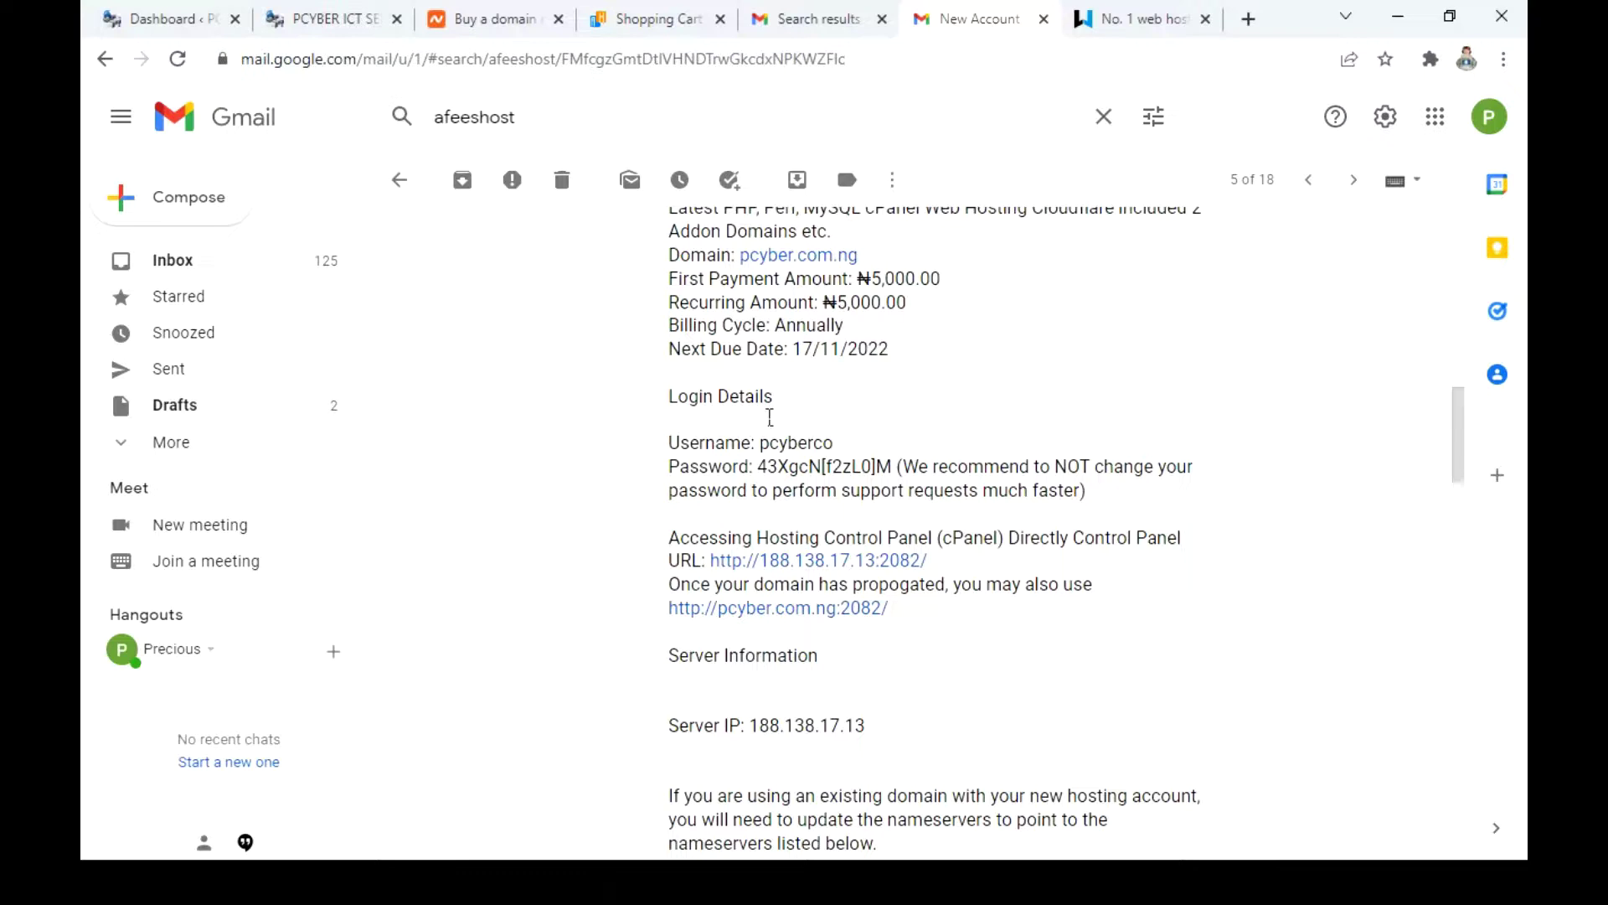
Open pcyber.com.ng/cpanel in a new tab and continue to the cPanel login over port 2083
click(1110, 32)
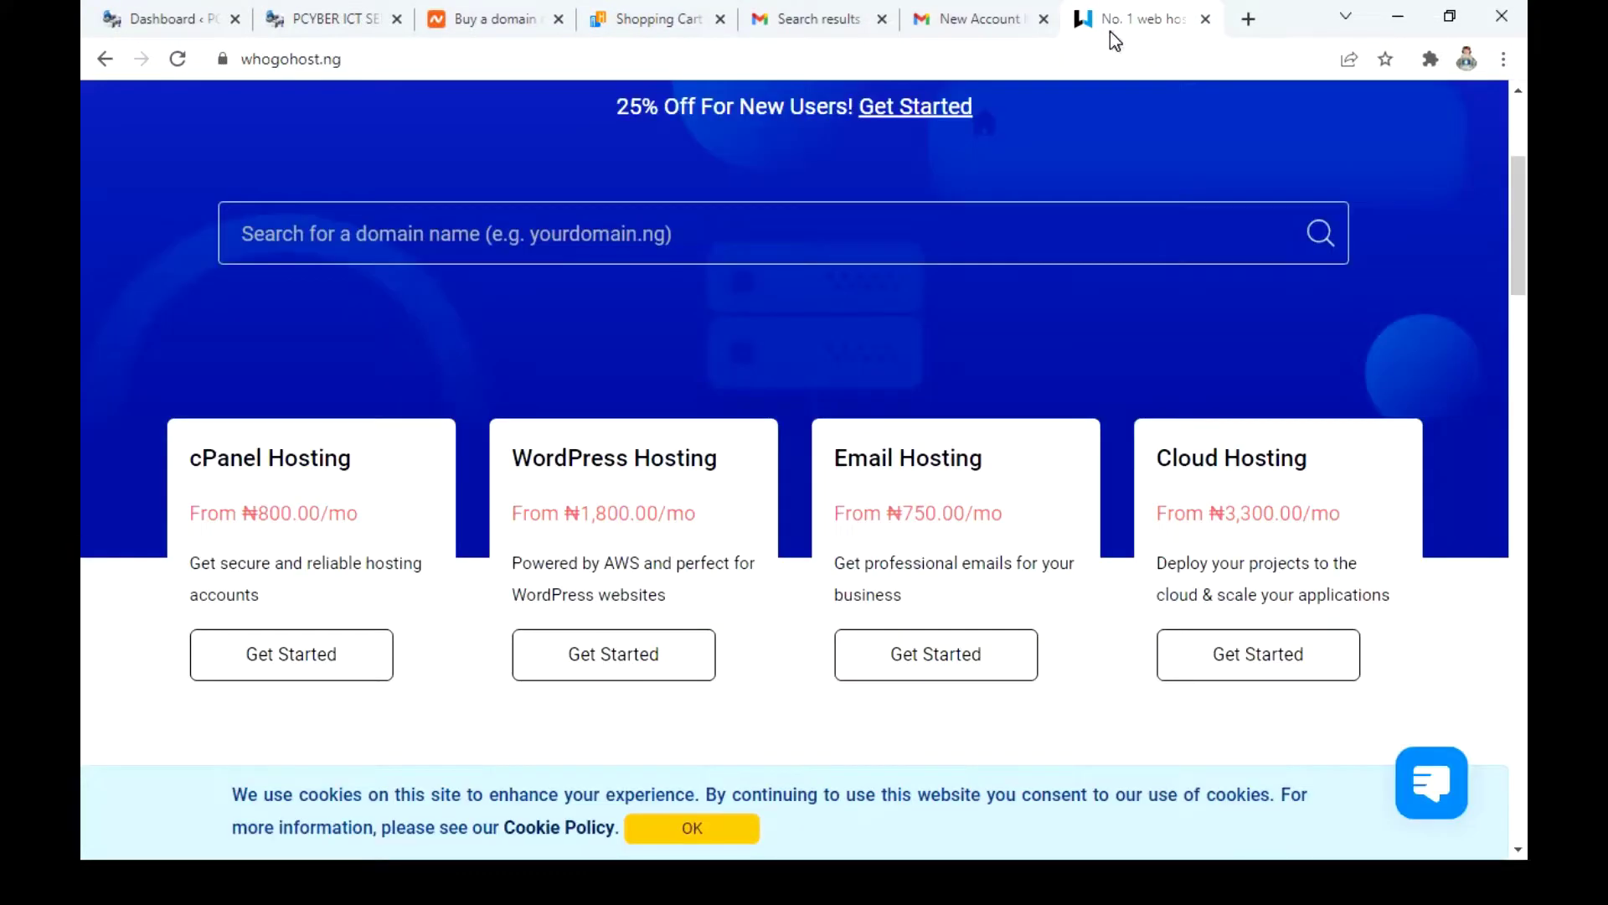
click(1248, 18)
click(1011, 80)
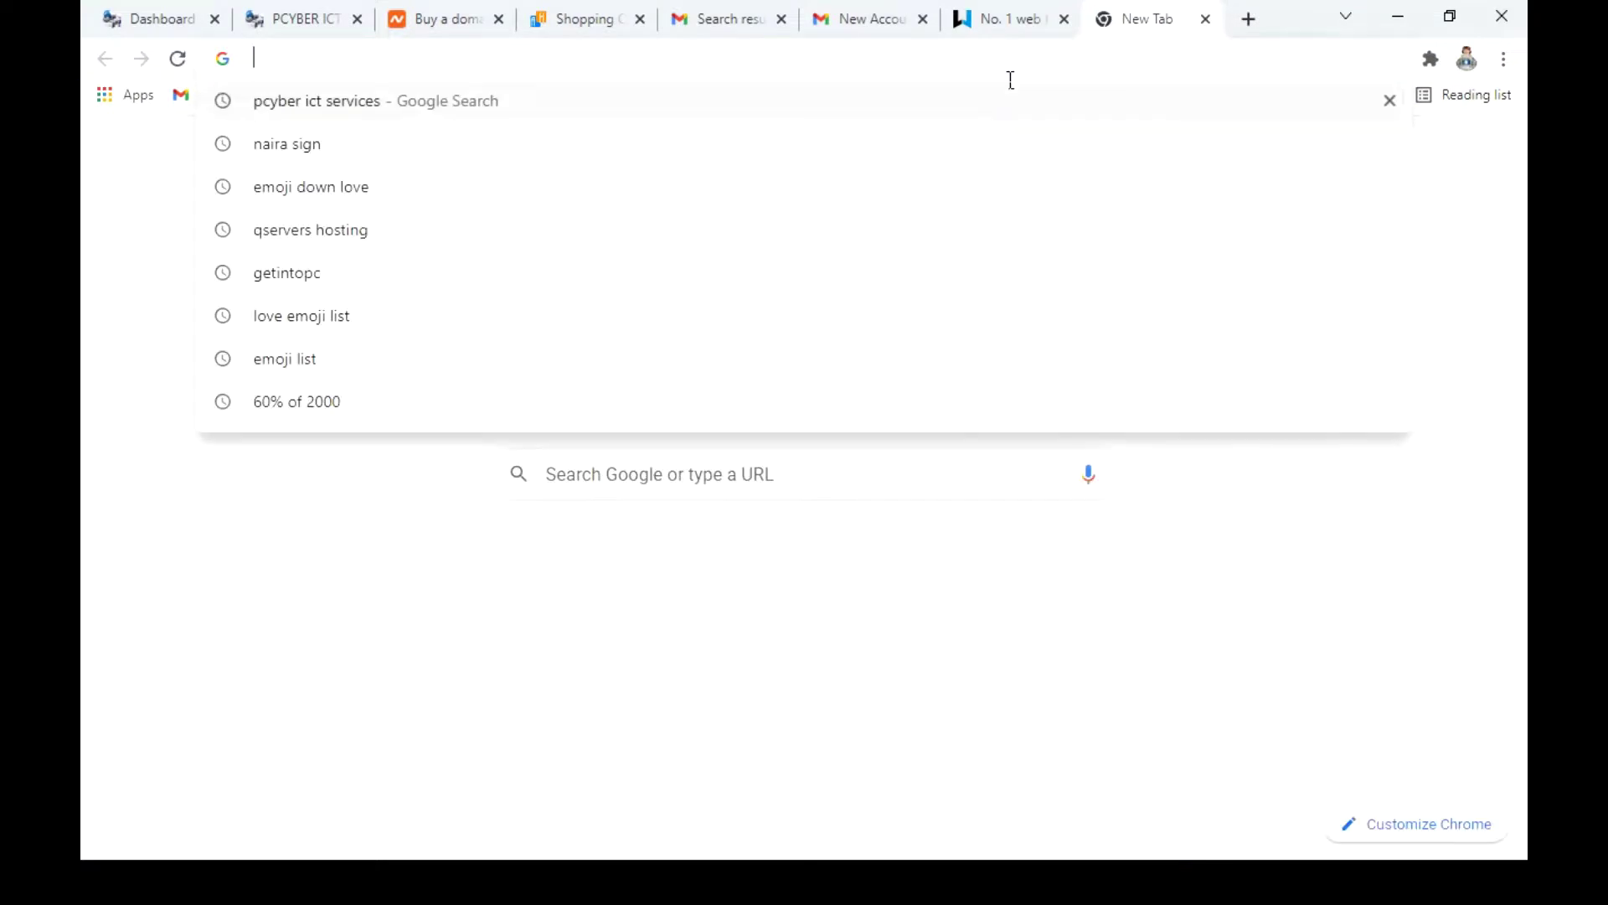
text(p)
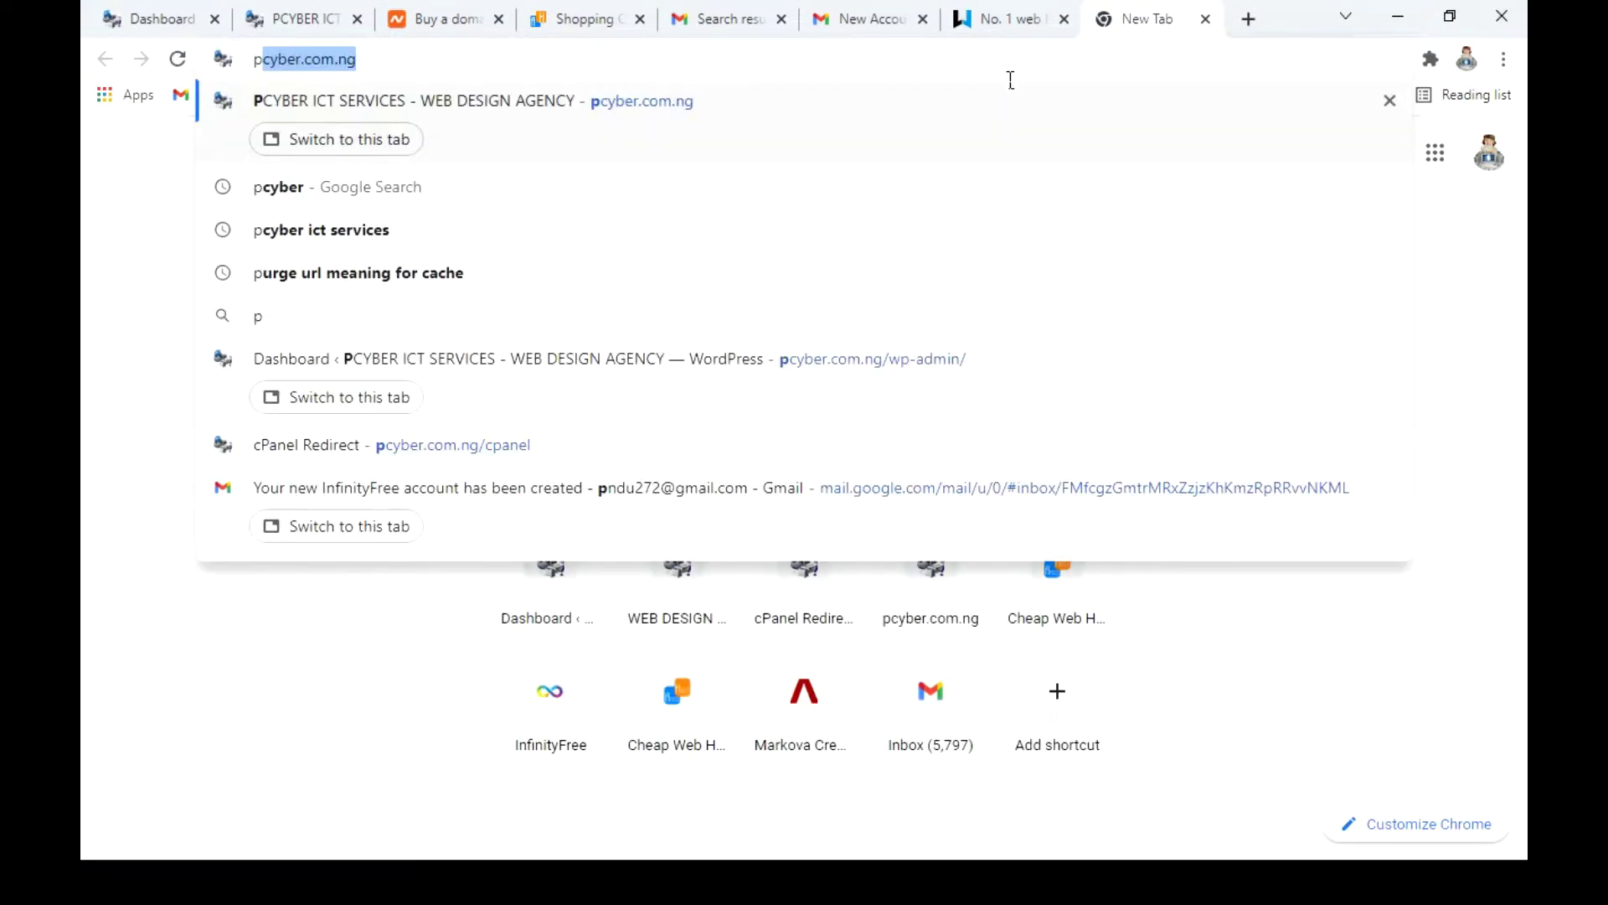
text(cyb)
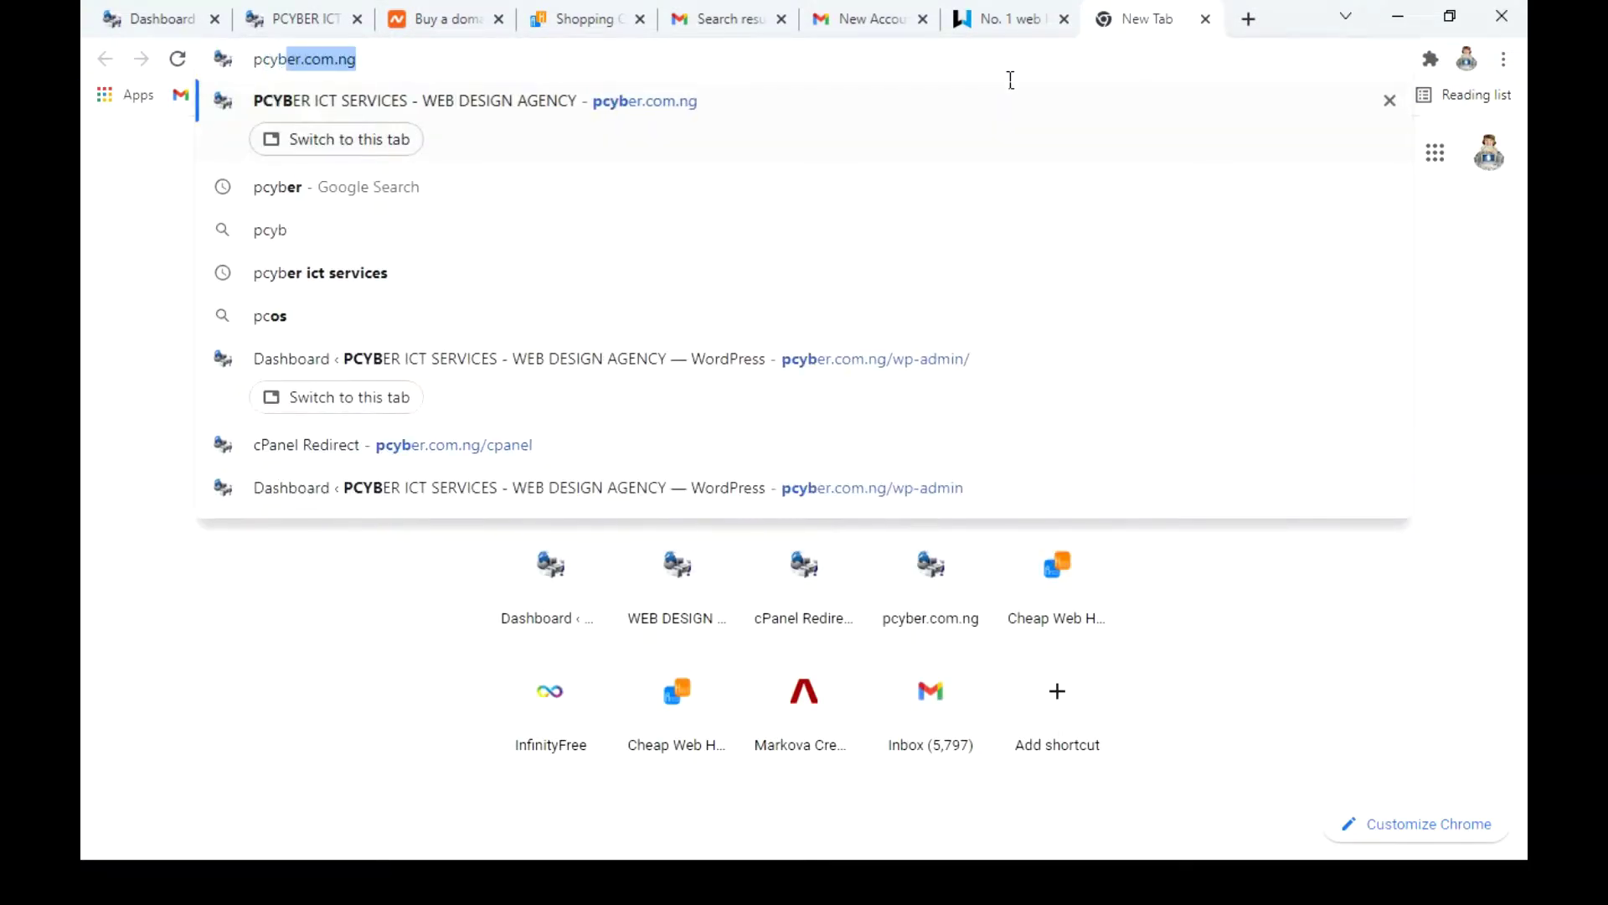
key(Right)
text(/c)
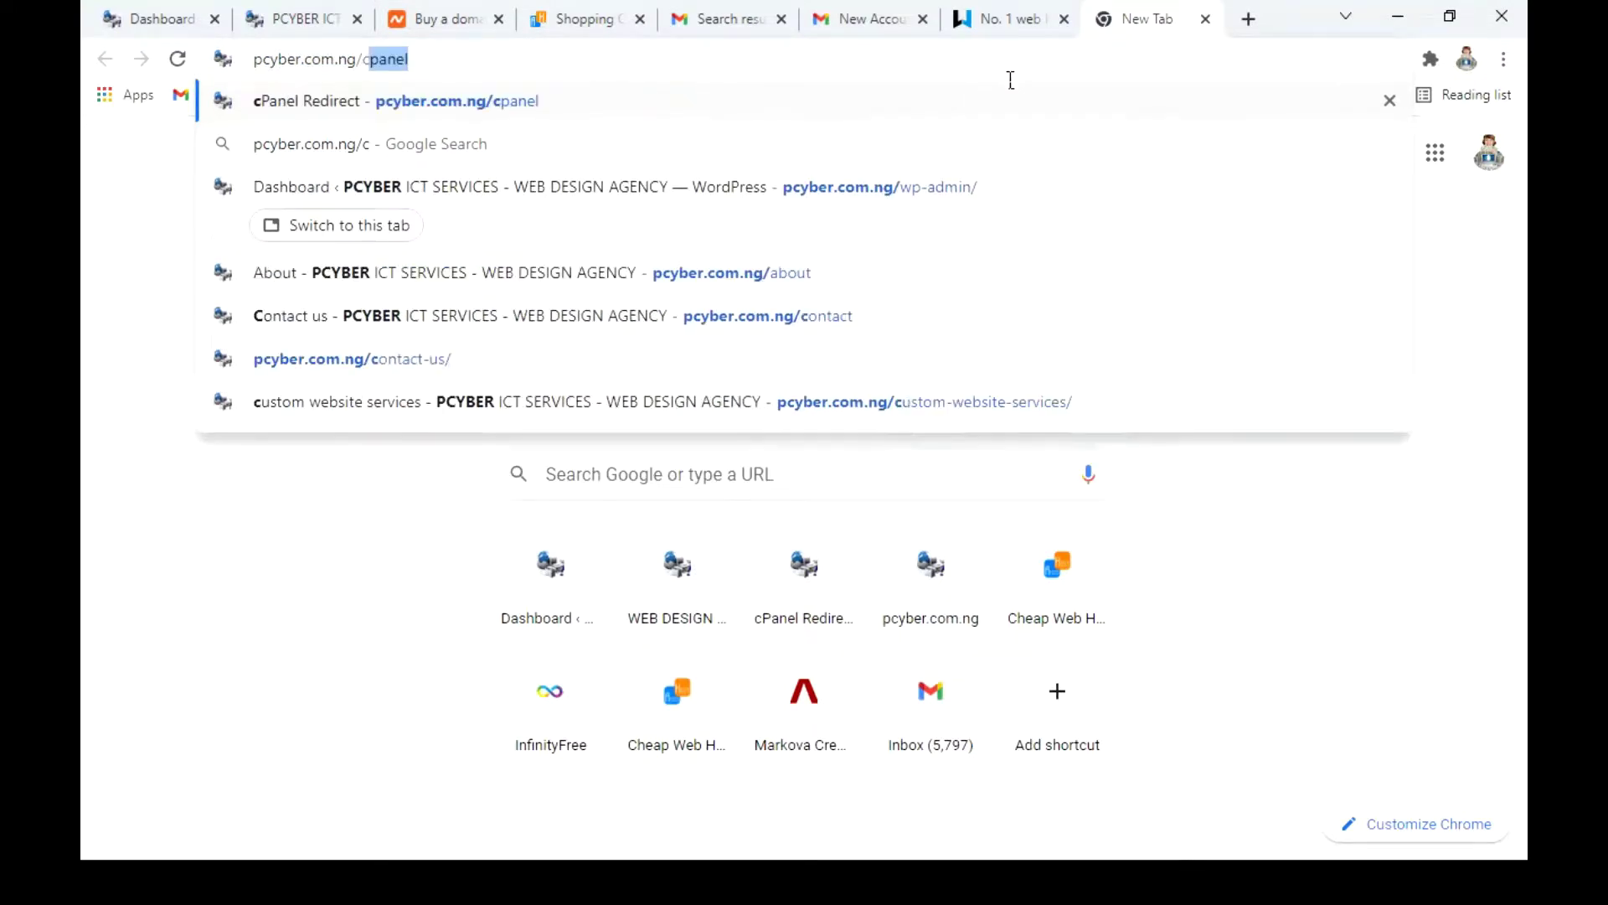
text(pane)
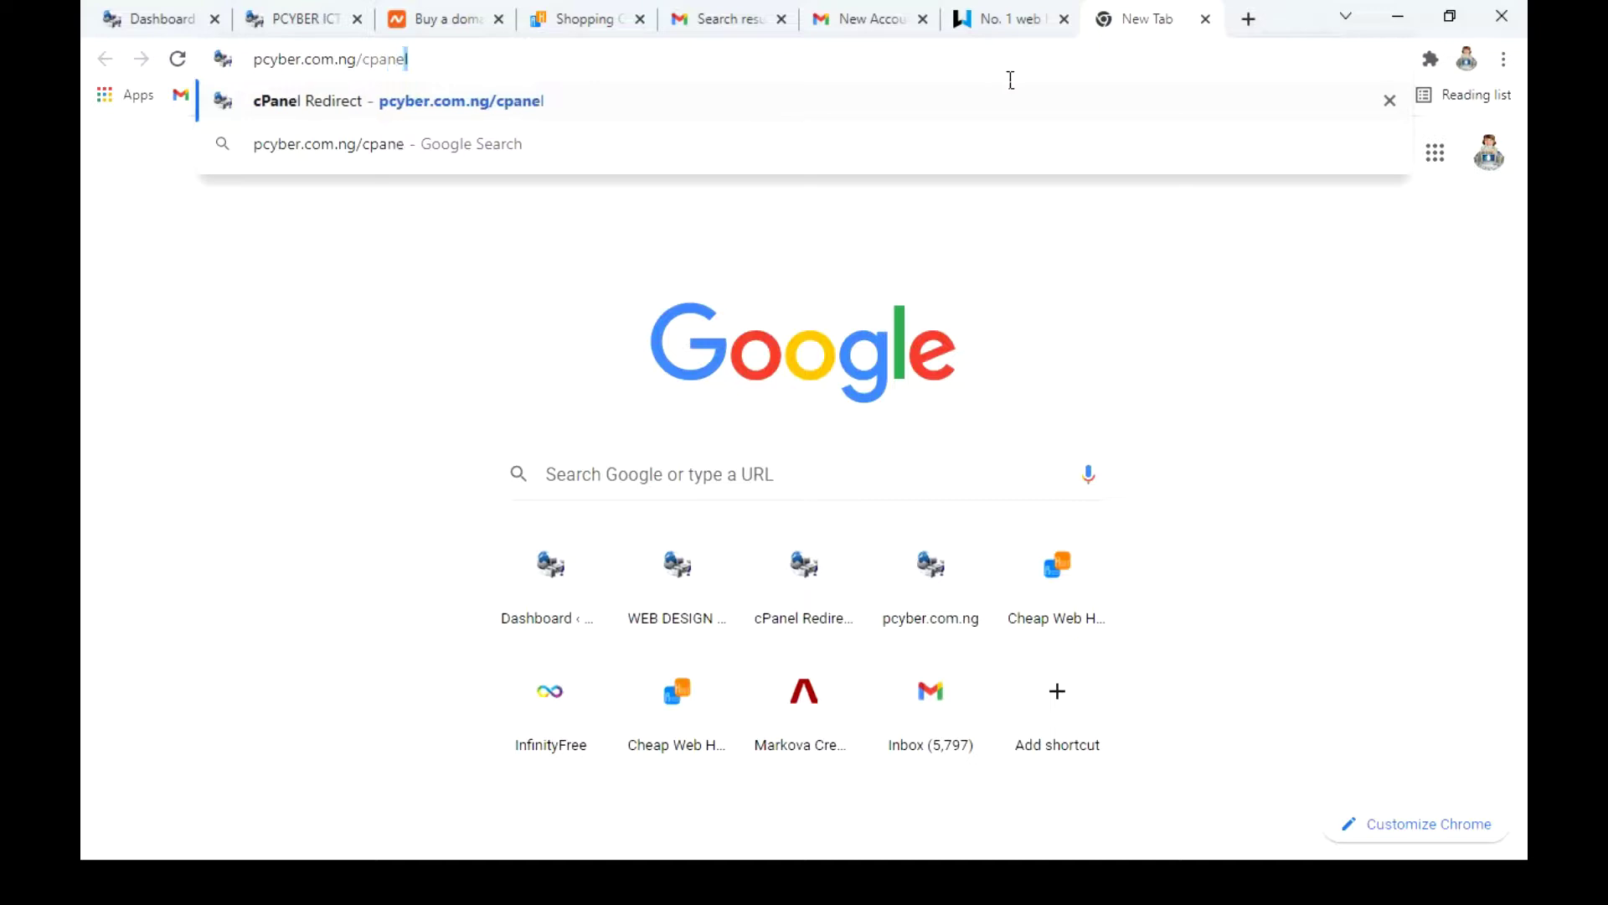
text(l)
key(Return)
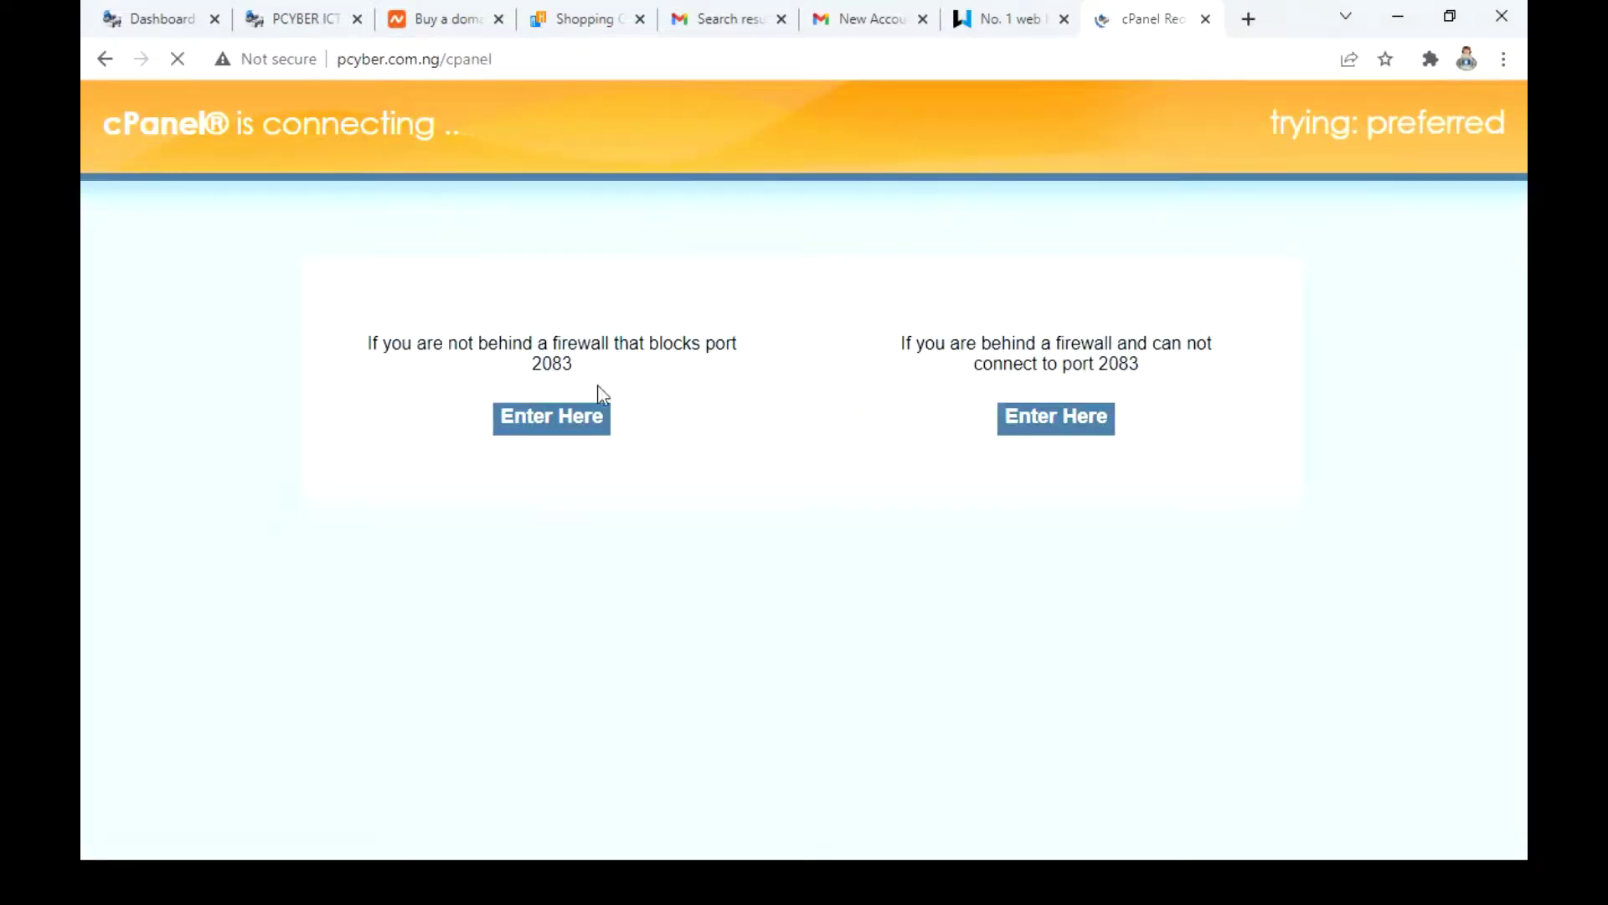
click(568, 432)
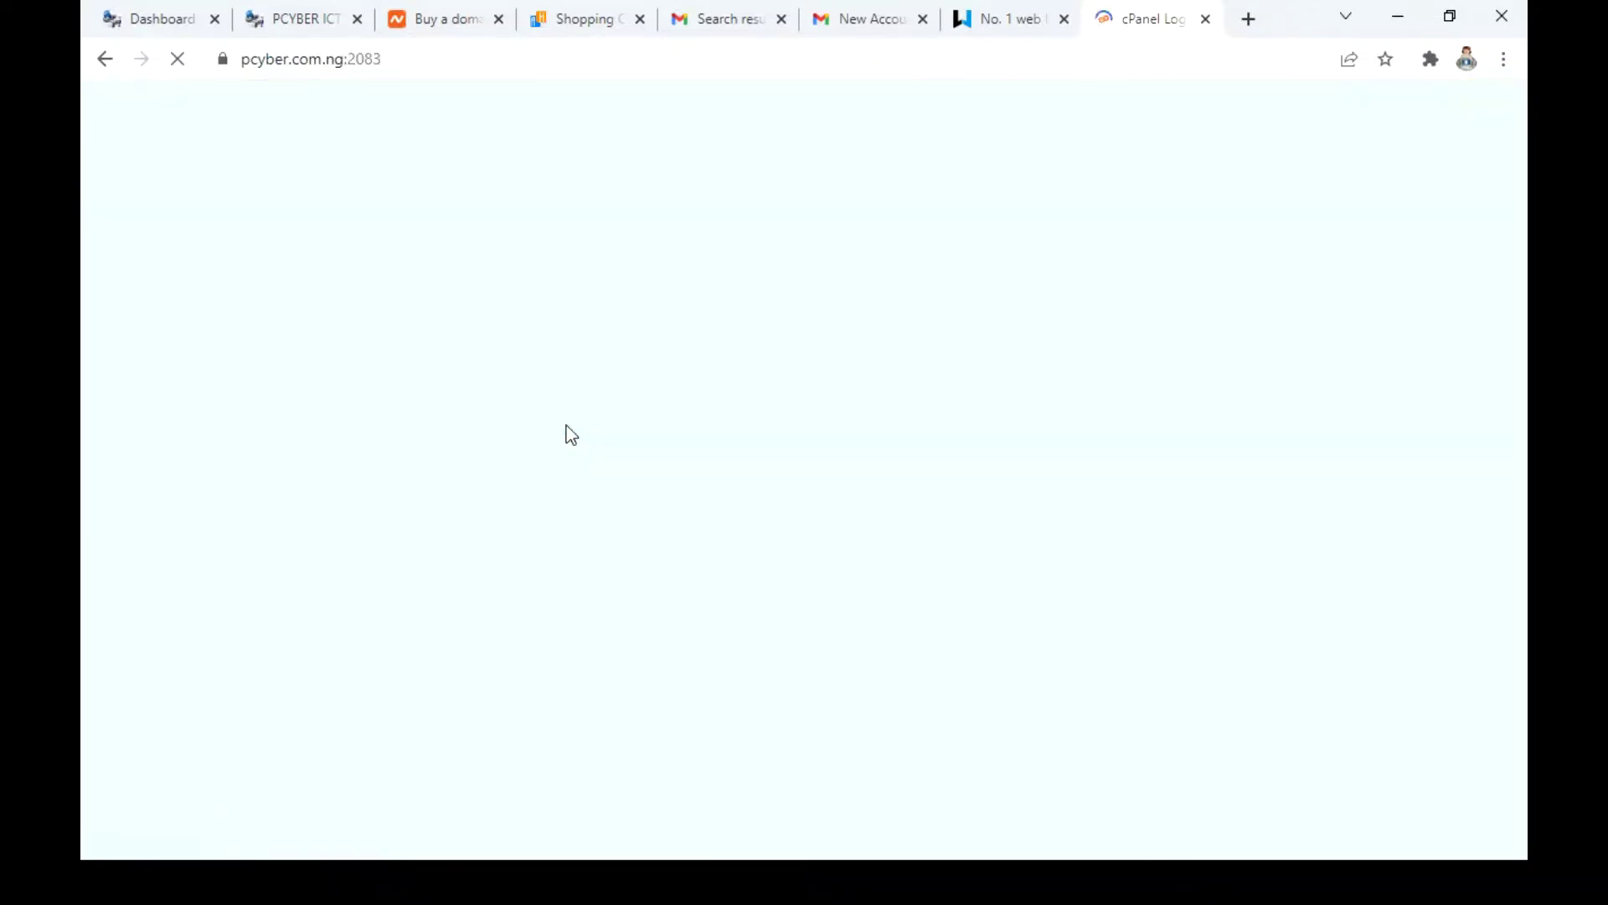
Check the login details in the New Account Information email again and go back to the AfeesHost checkout
click(833, 32)
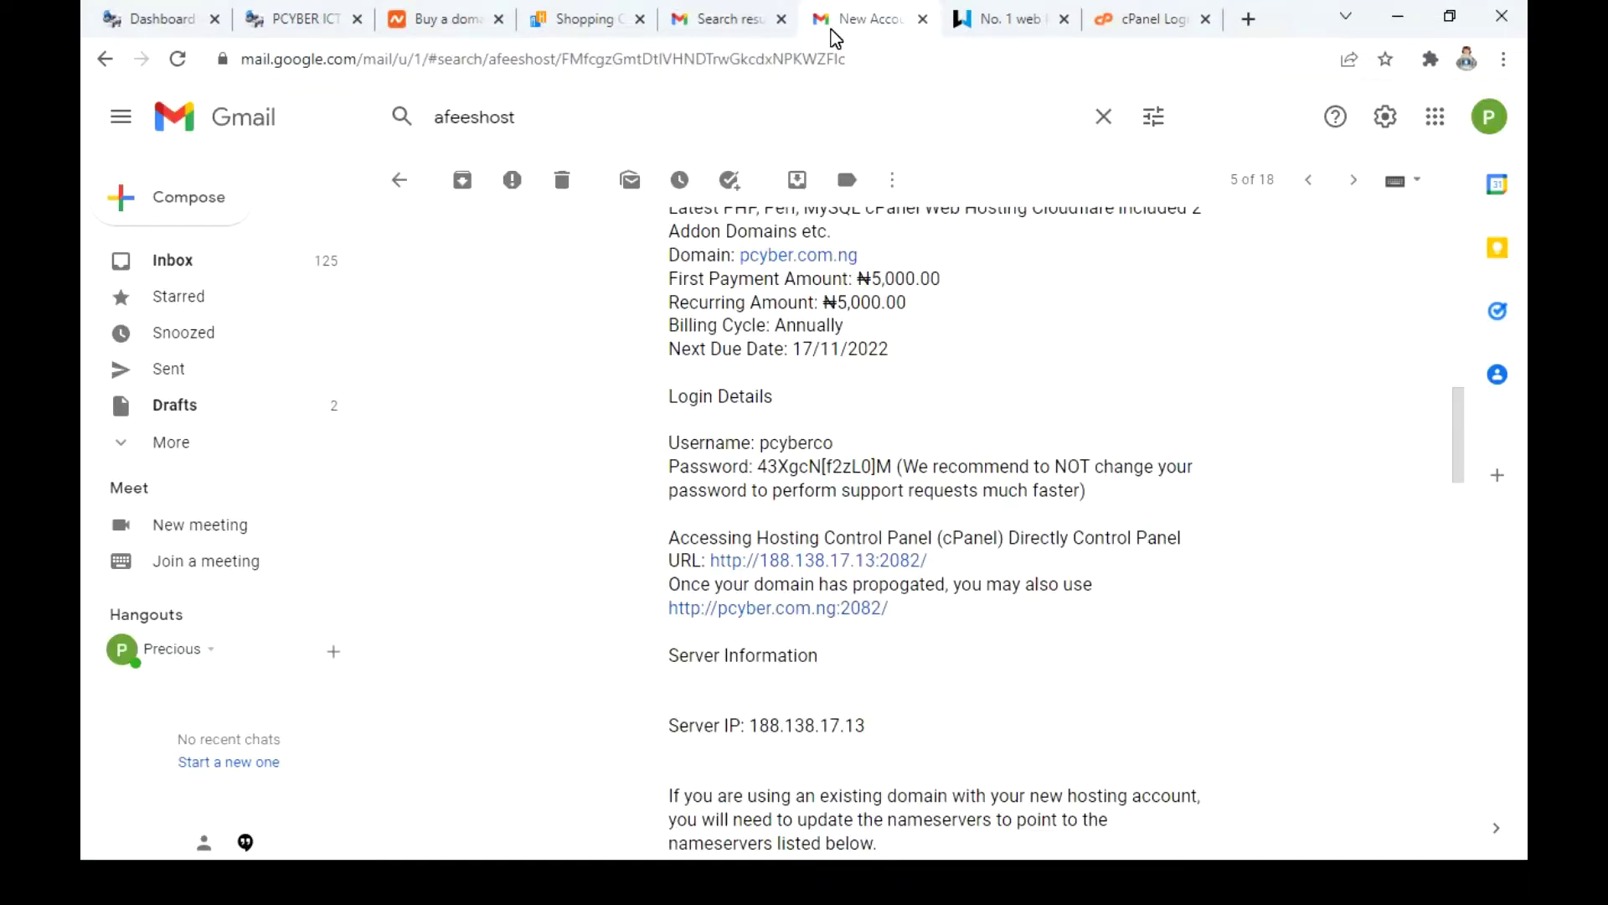
click(542, 25)
click(1528, 491)
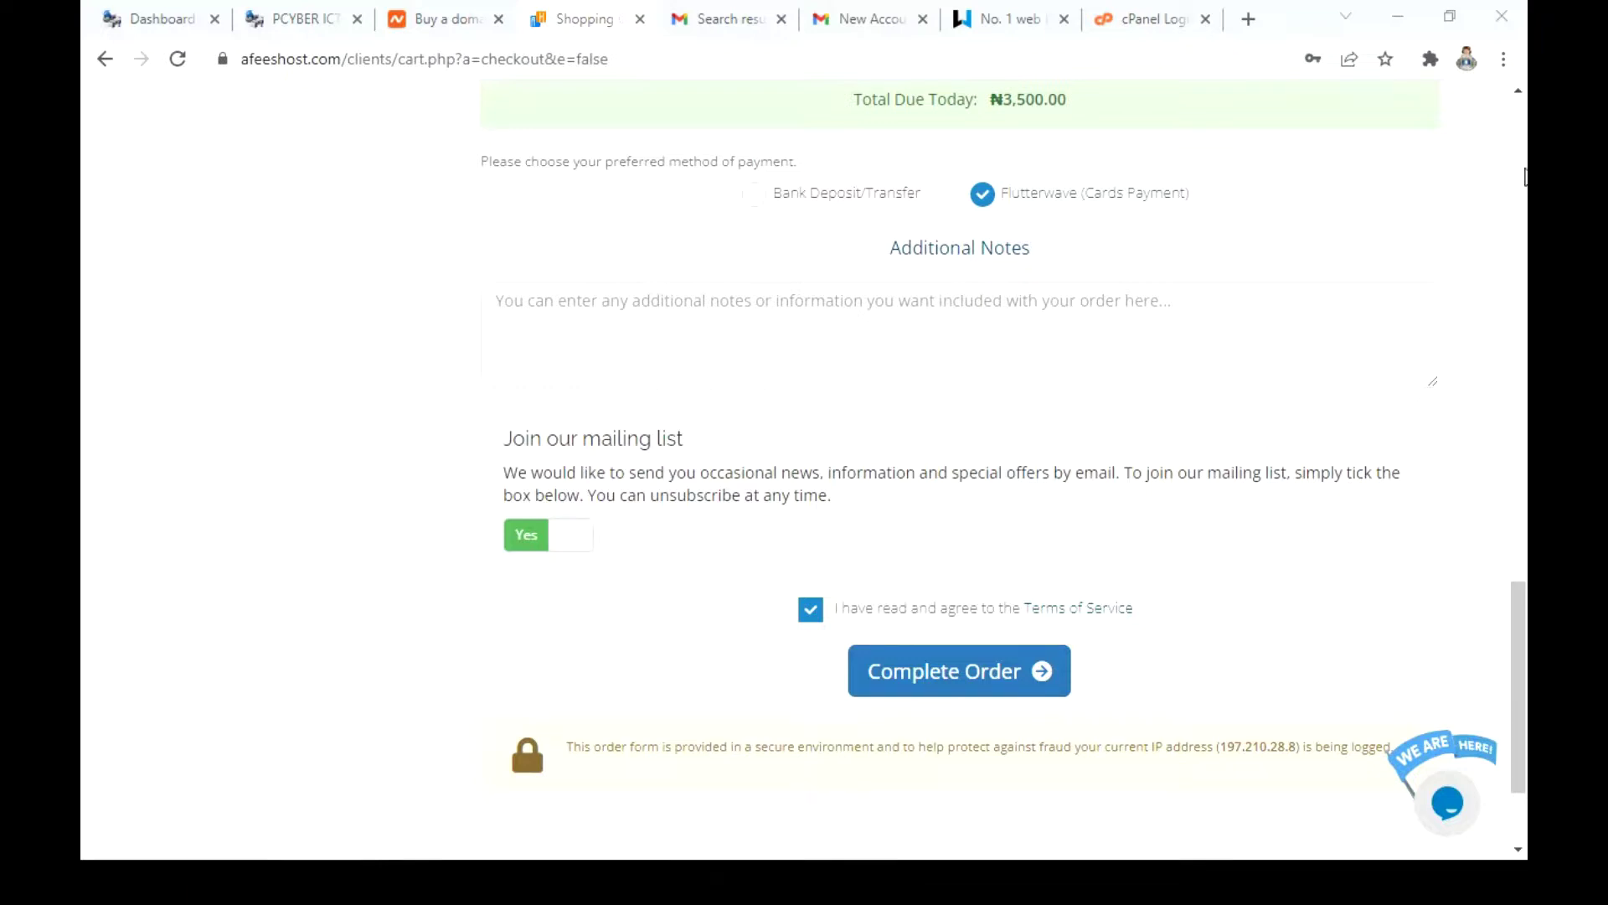
Log in to the AfeesHost client area with the saved credentials and review the account's dashboard down to the active products
click(1523, 126)
scroll(1394, 208, up, 8)
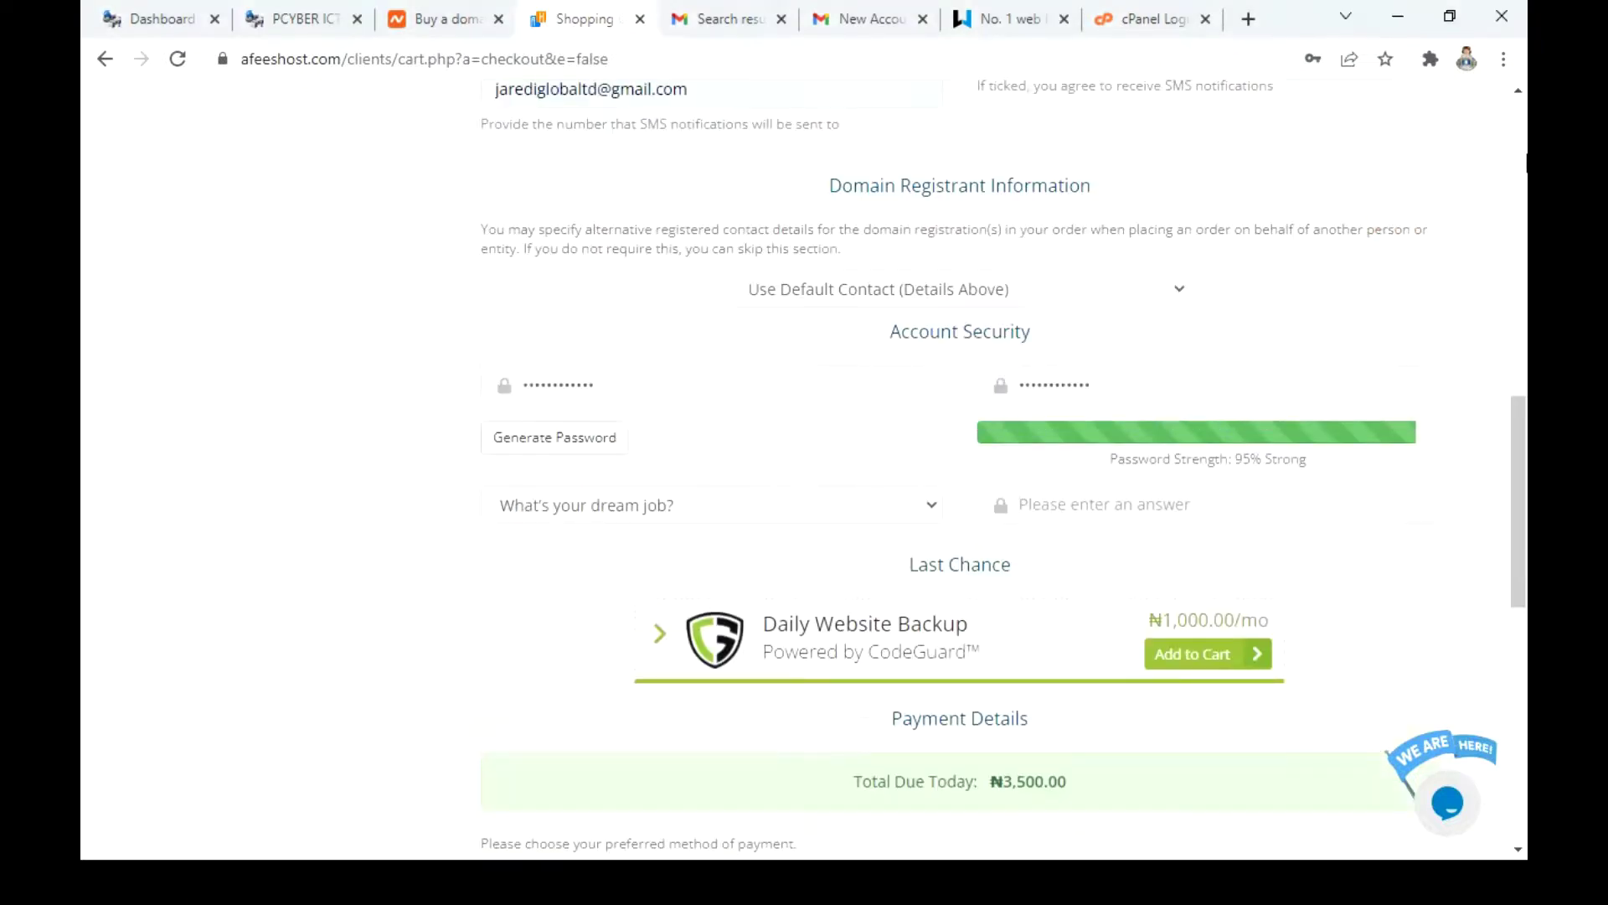
click(1527, 122)
click(1523, 163)
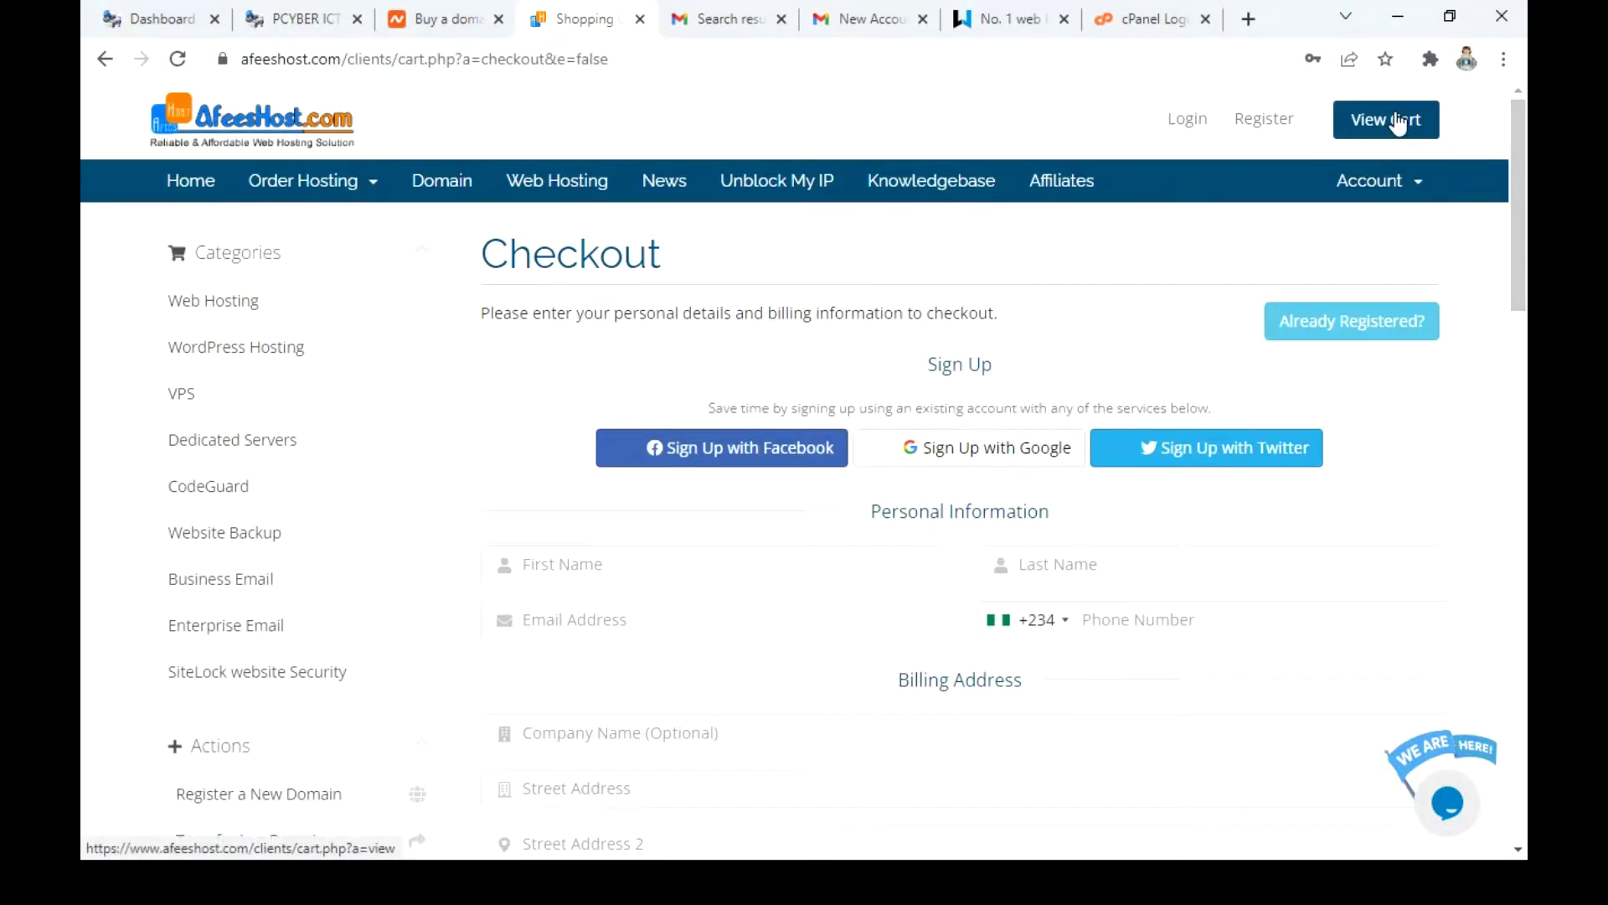
click(1399, 195)
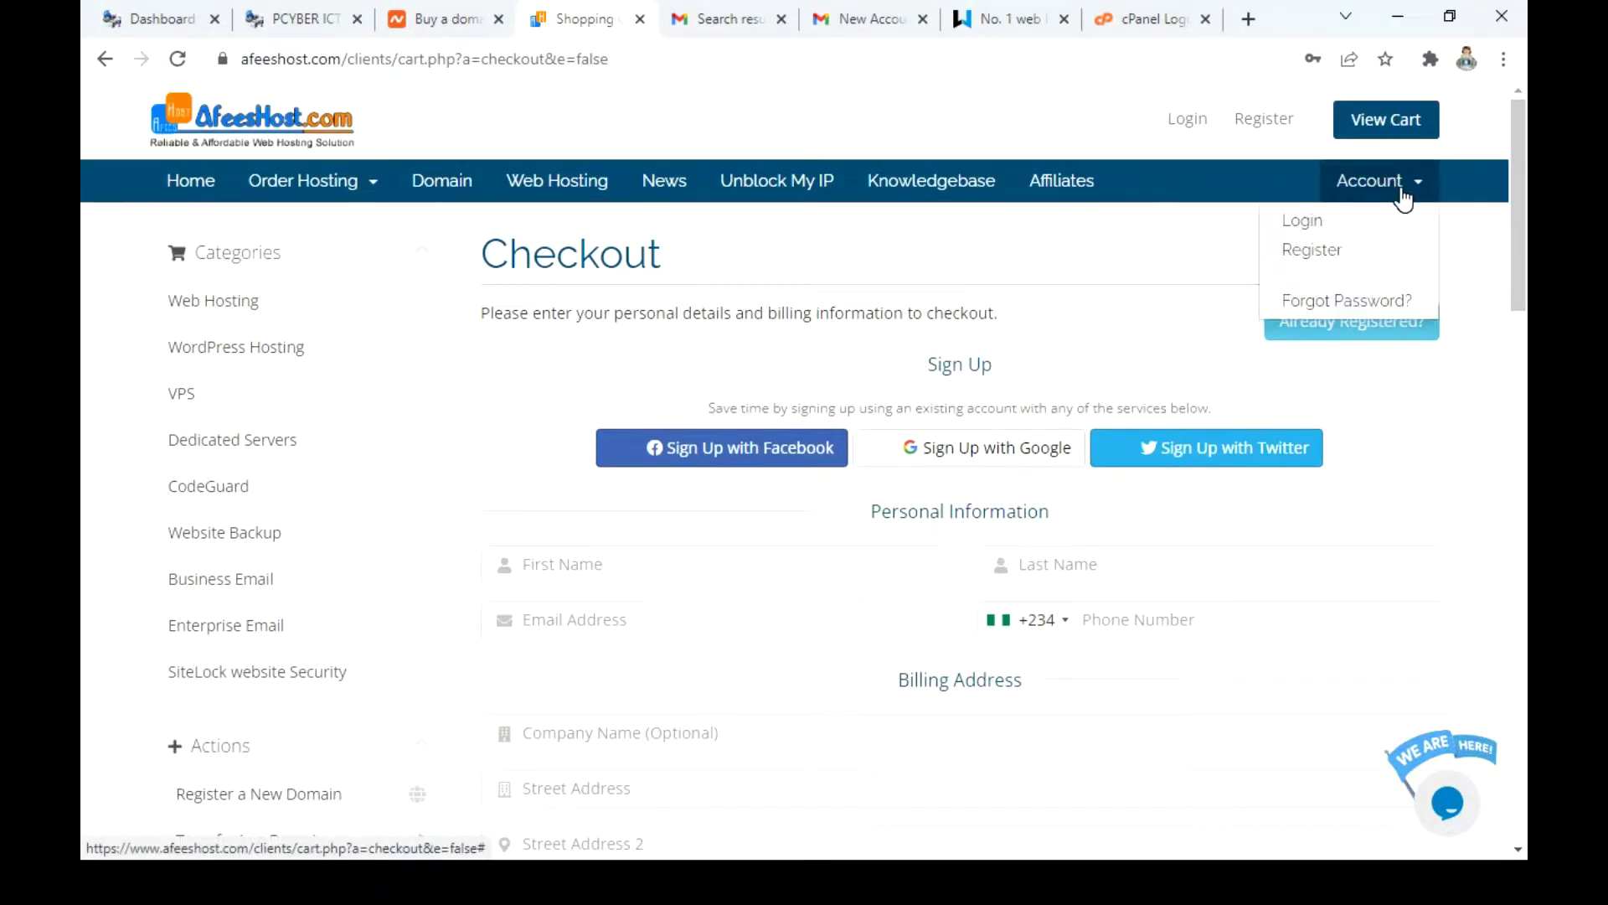
click(1341, 248)
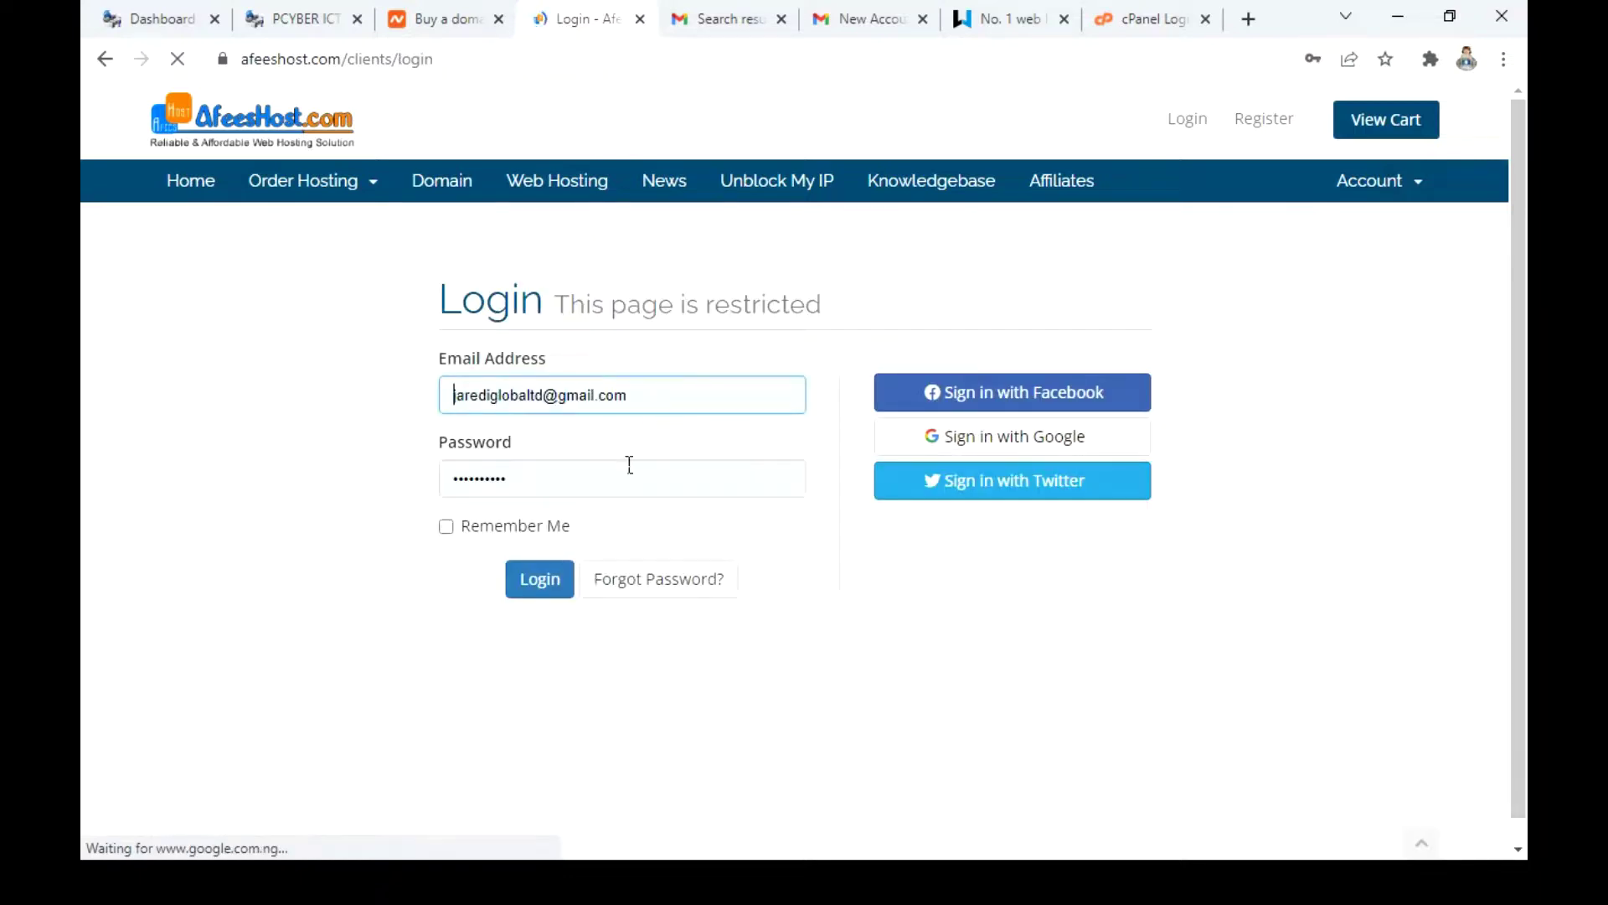
click(543, 584)
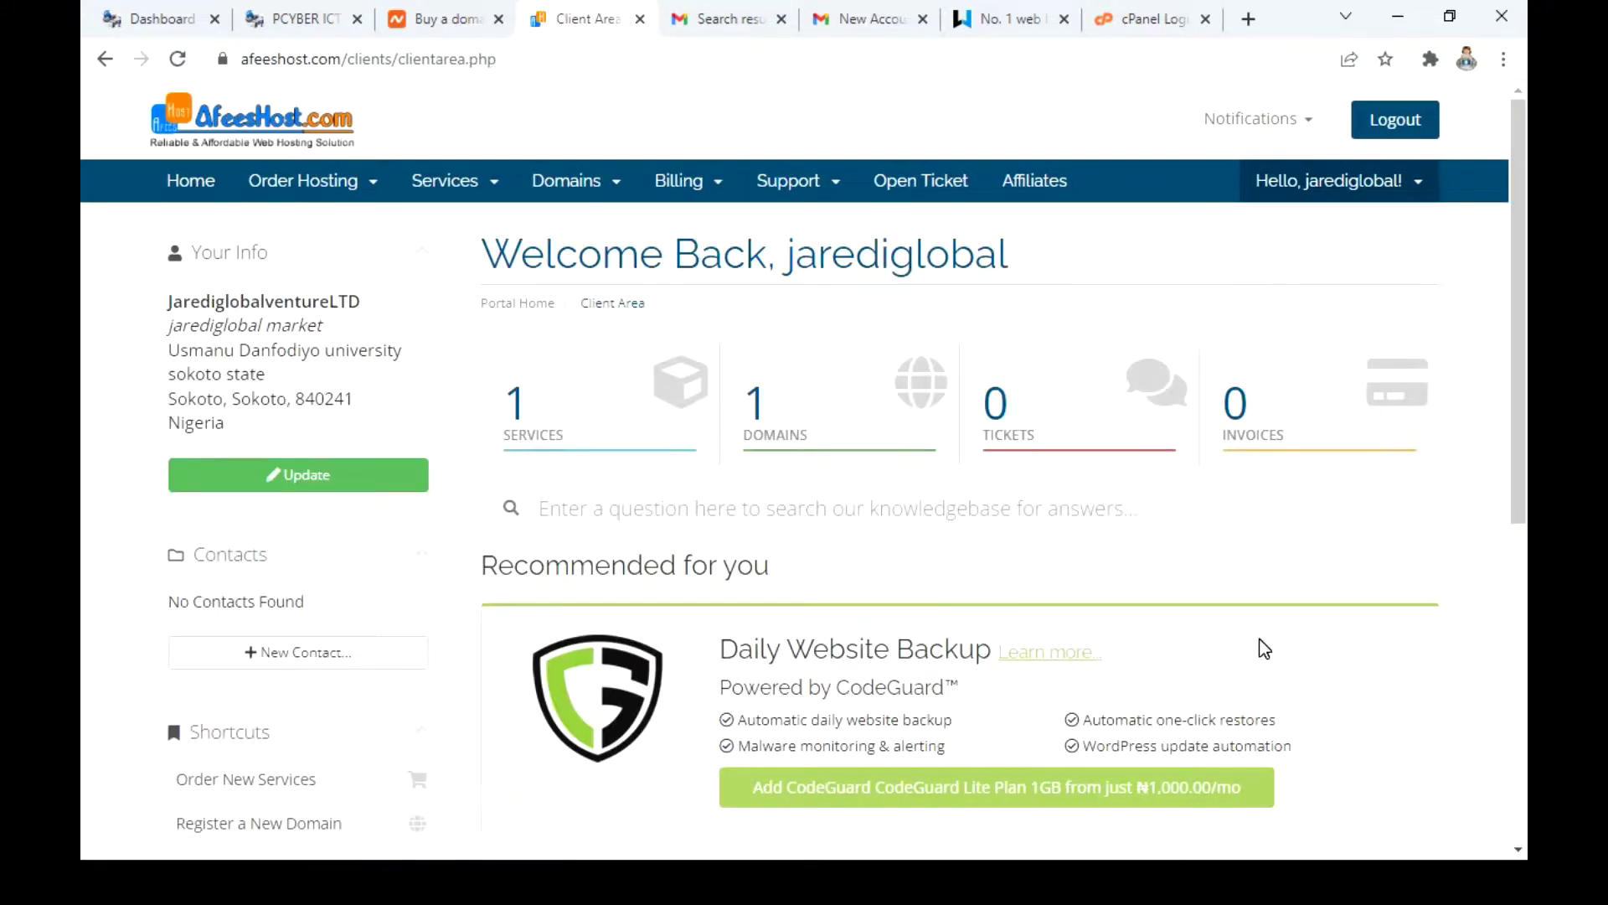
scroll(1261, 649, down, 3)
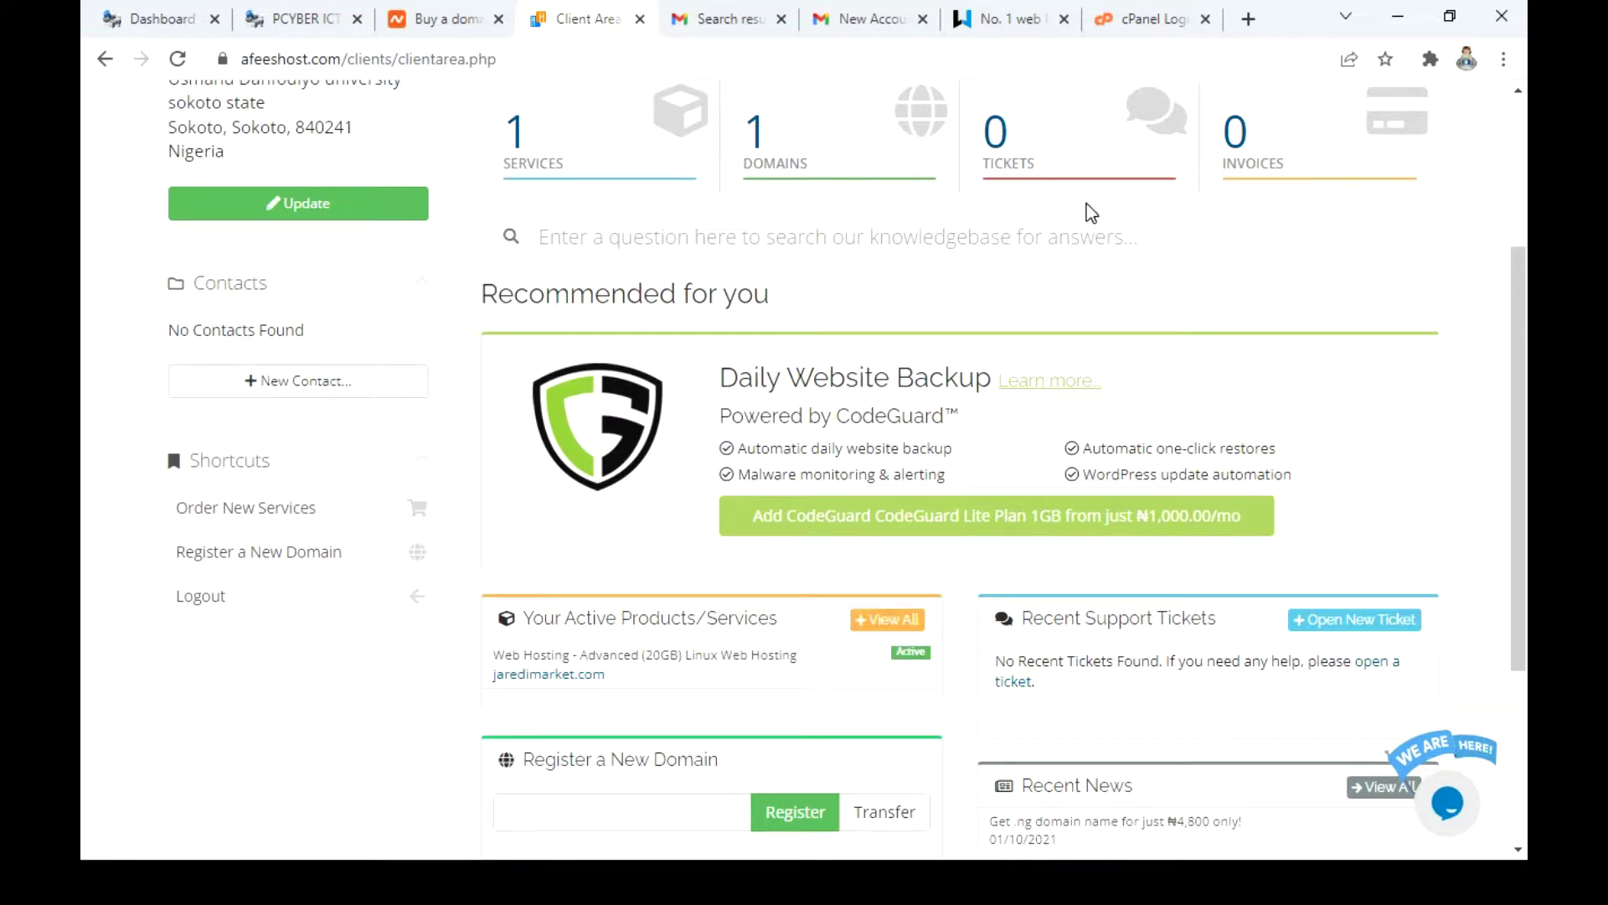
Recheck the emailed login details, log in to the pcyber.com.ng cPanel with the prefilled credentials, and browse to its Software section
click(1139, 10)
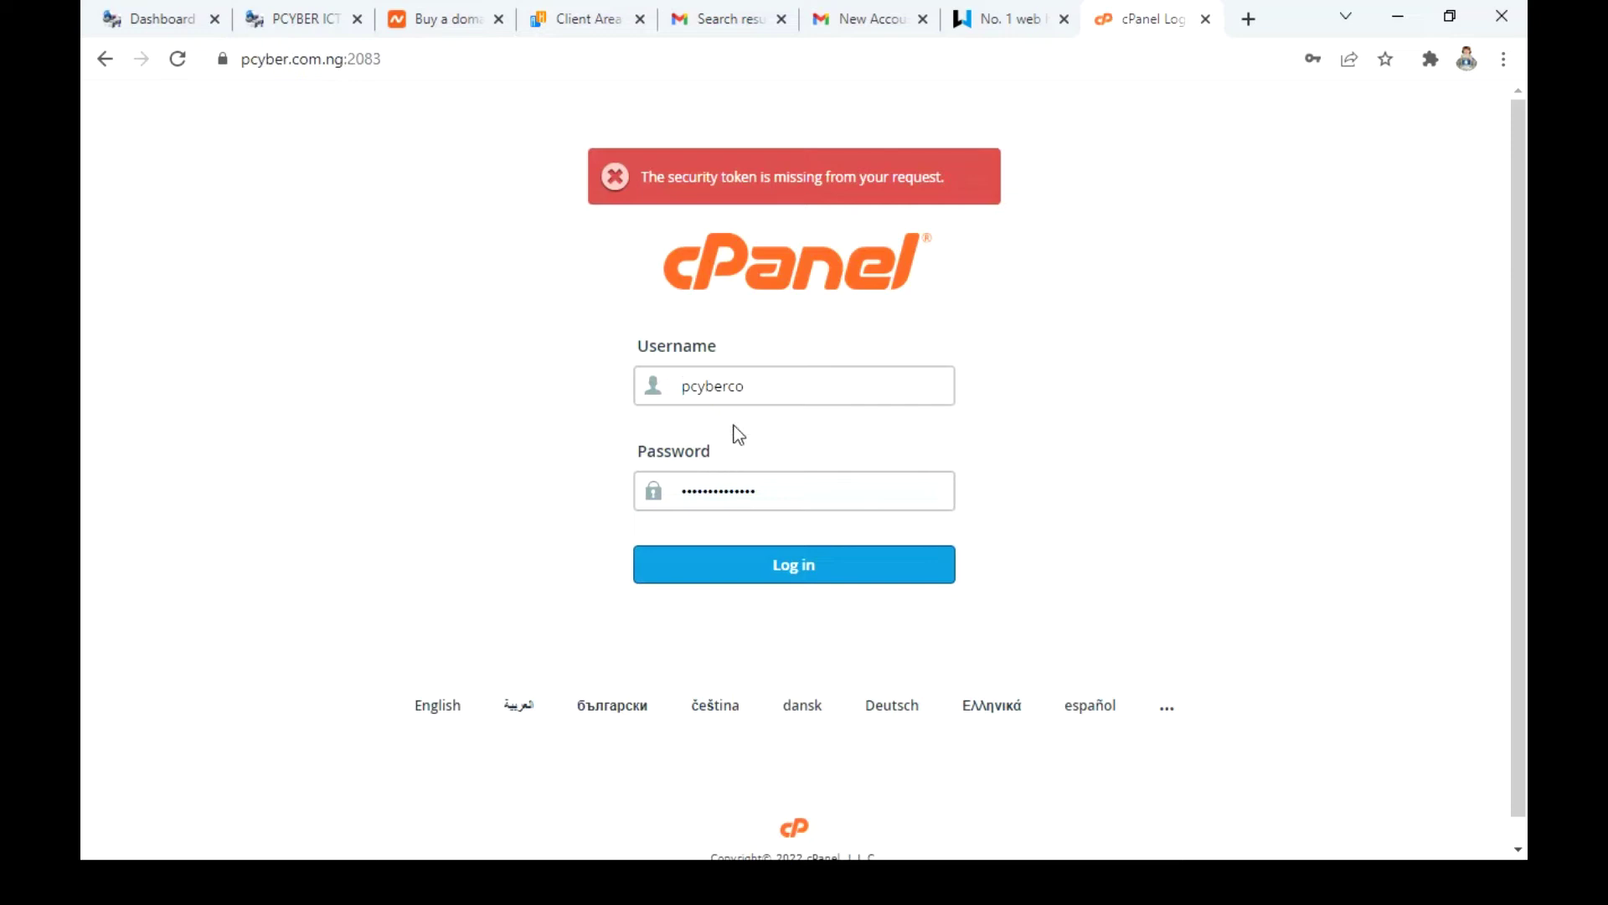
click(844, 26)
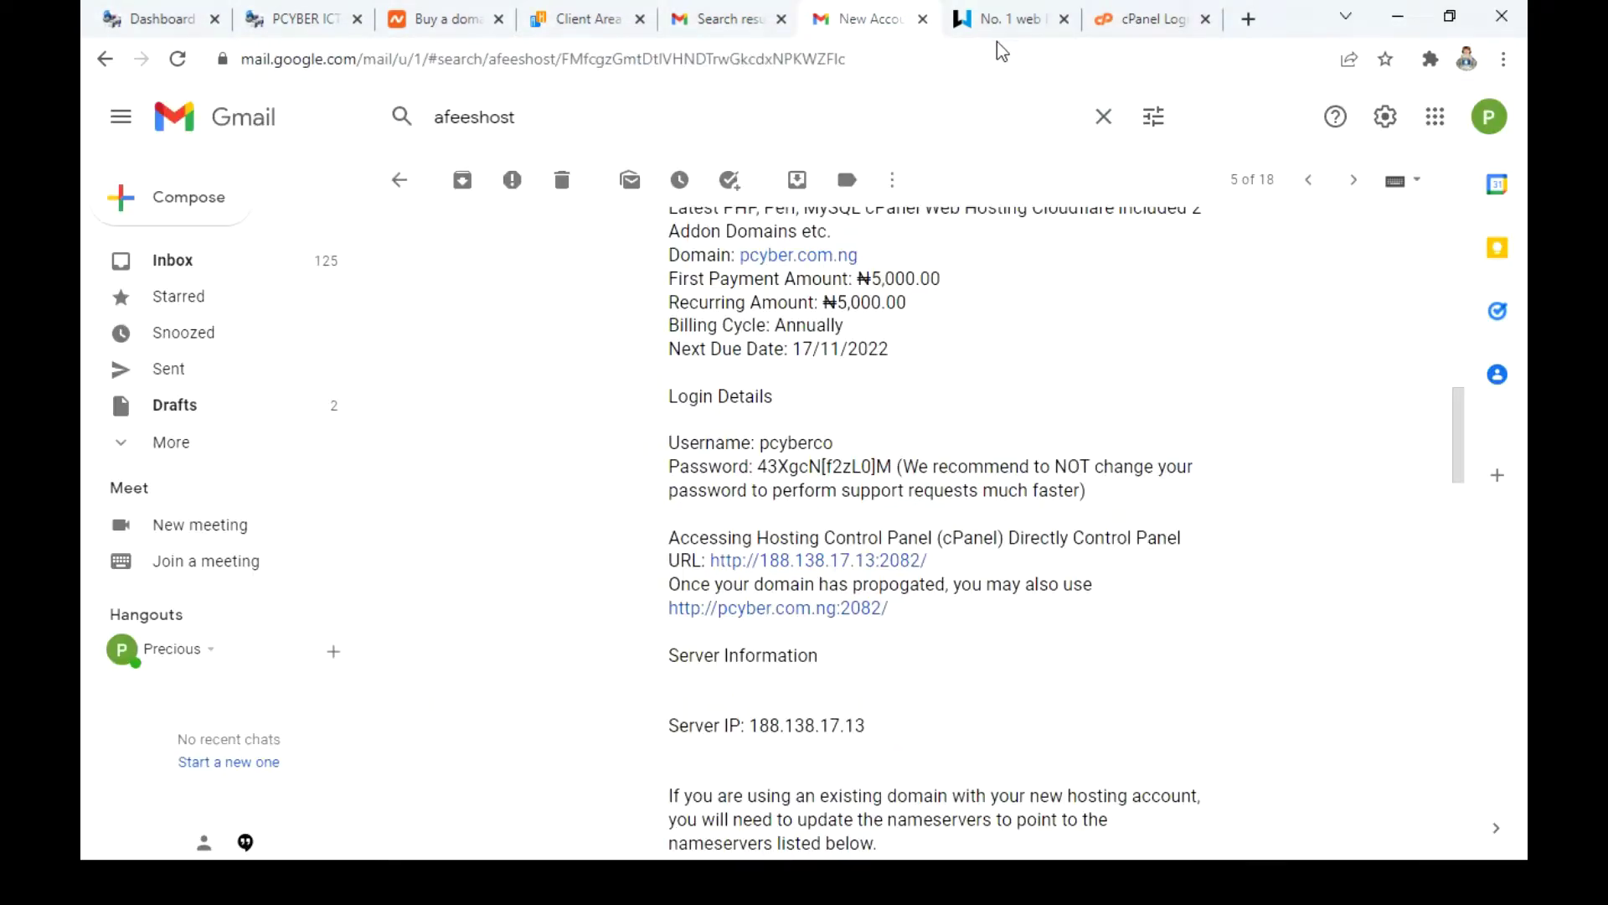
click(1134, 26)
click(756, 556)
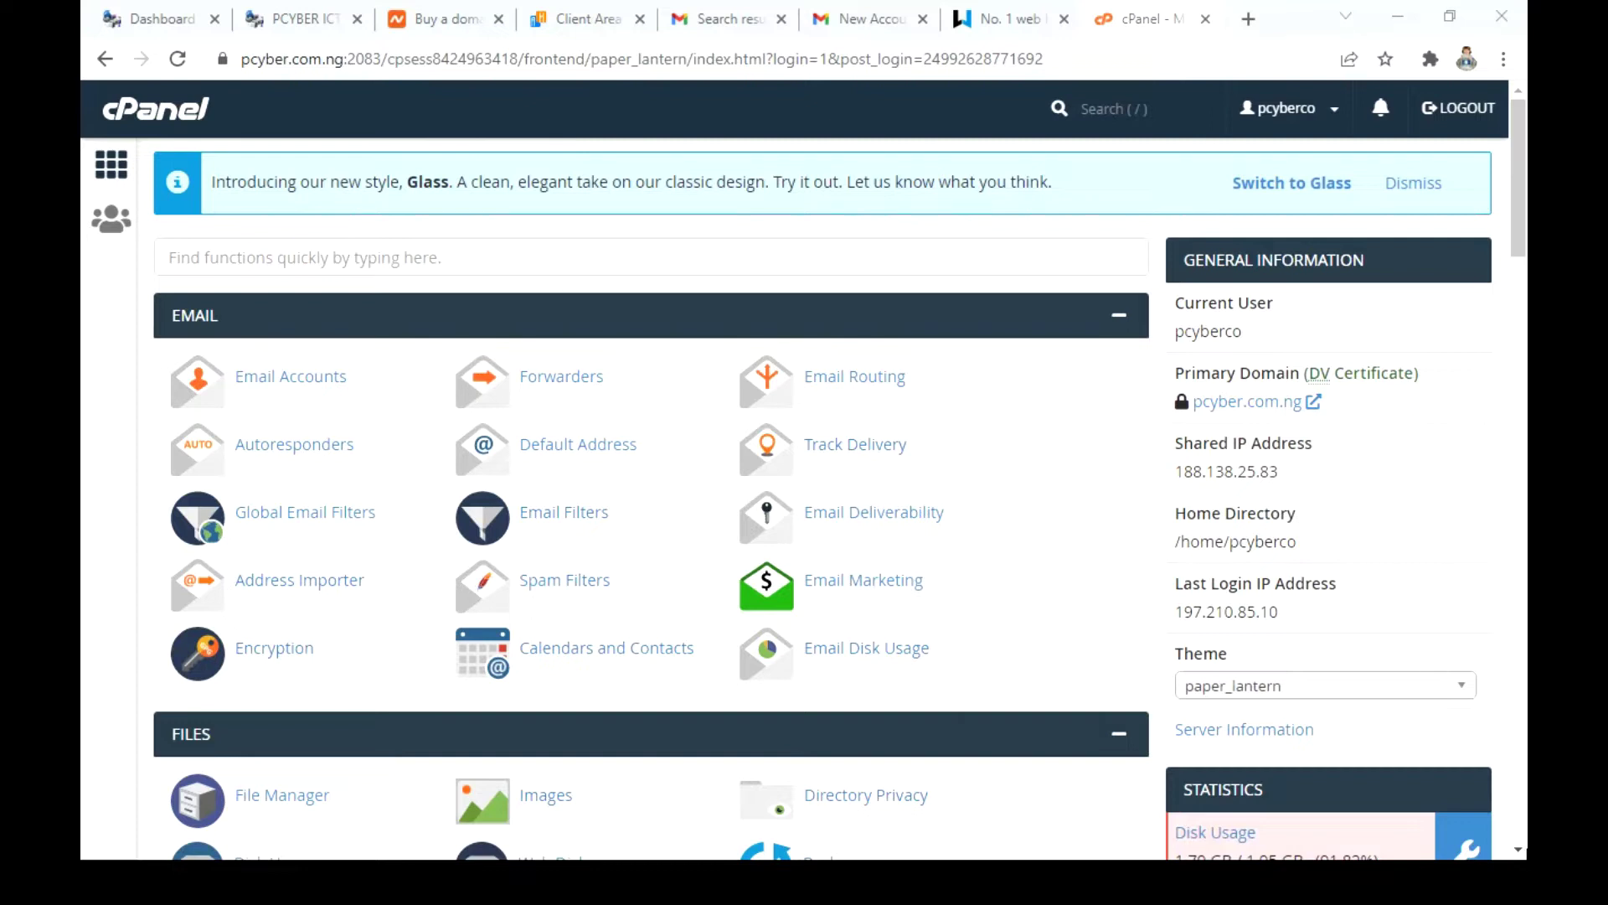
click(1518, 849)
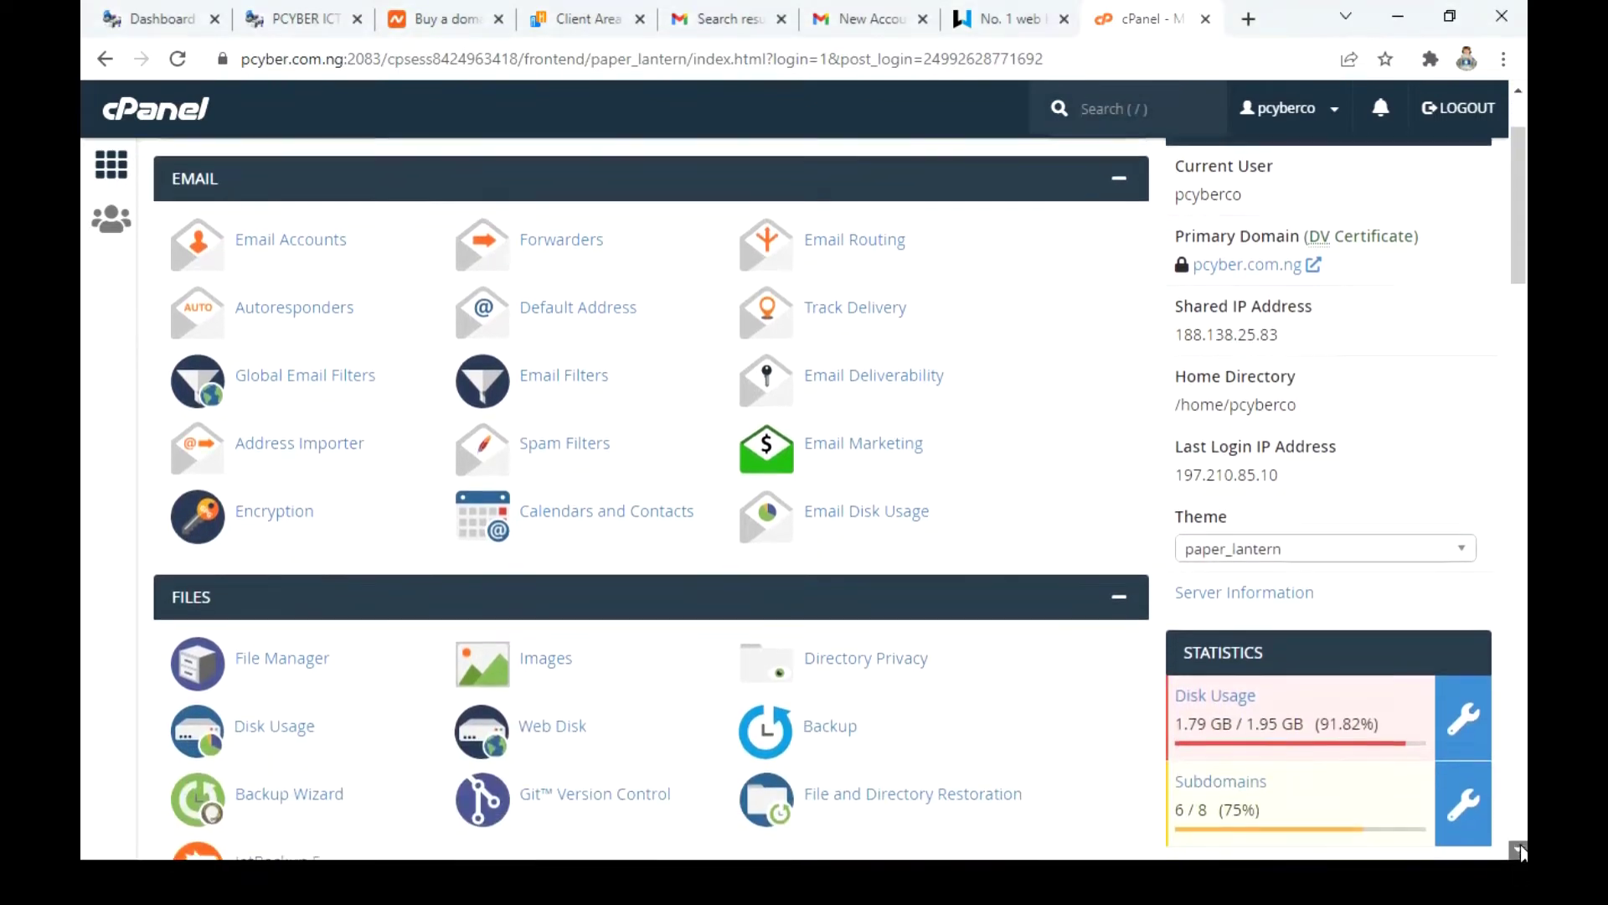
drag(1518, 848, 1518, 849)
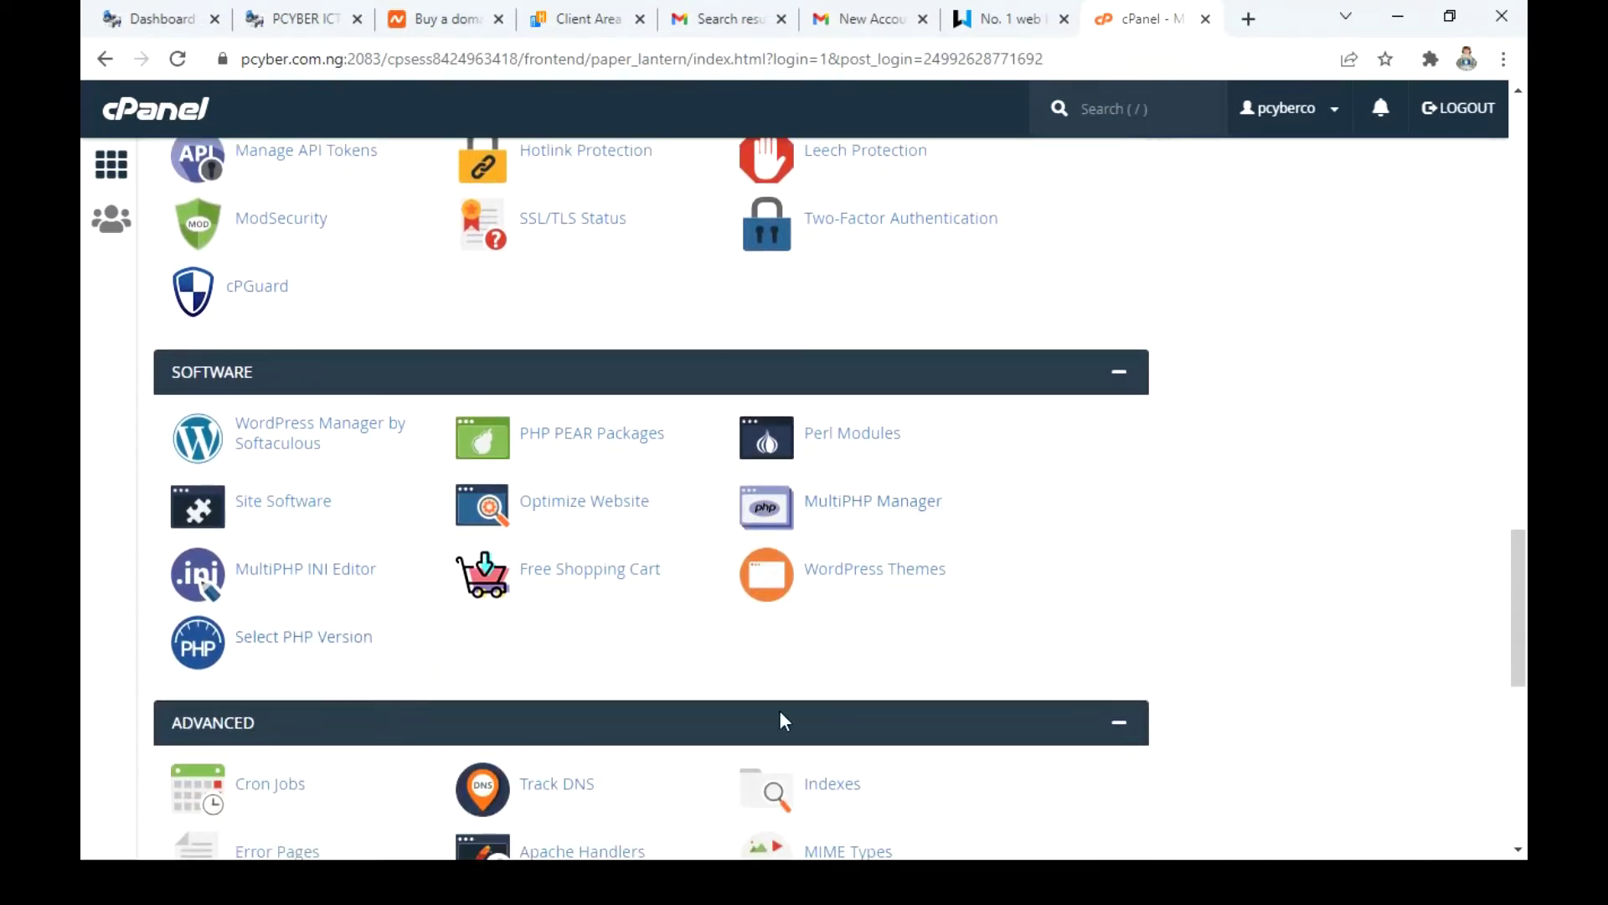